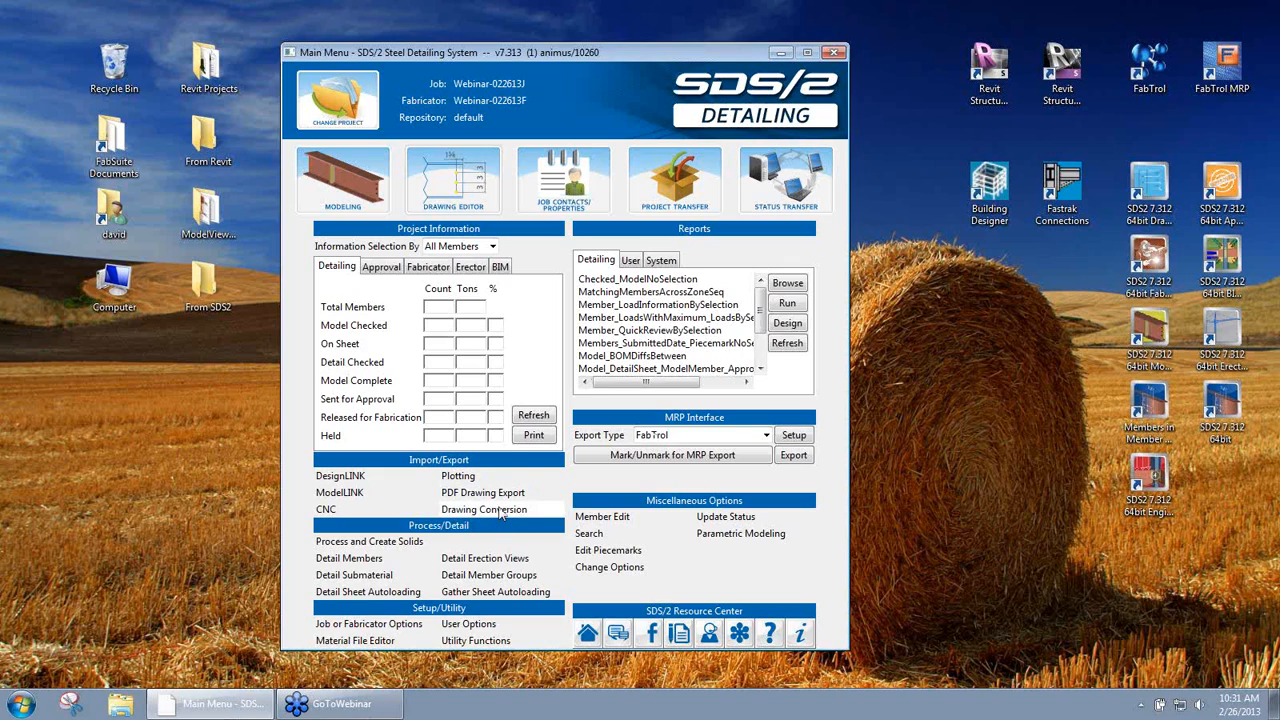
# Import StructuralPlan-COLUMNBASELEVEL.dwg and the StructuralPlan-FRAMINGPLAN DWG from Removable Disk (F:) as reference drawings, and dismiss the warnings
pyautogui.click(501, 511)
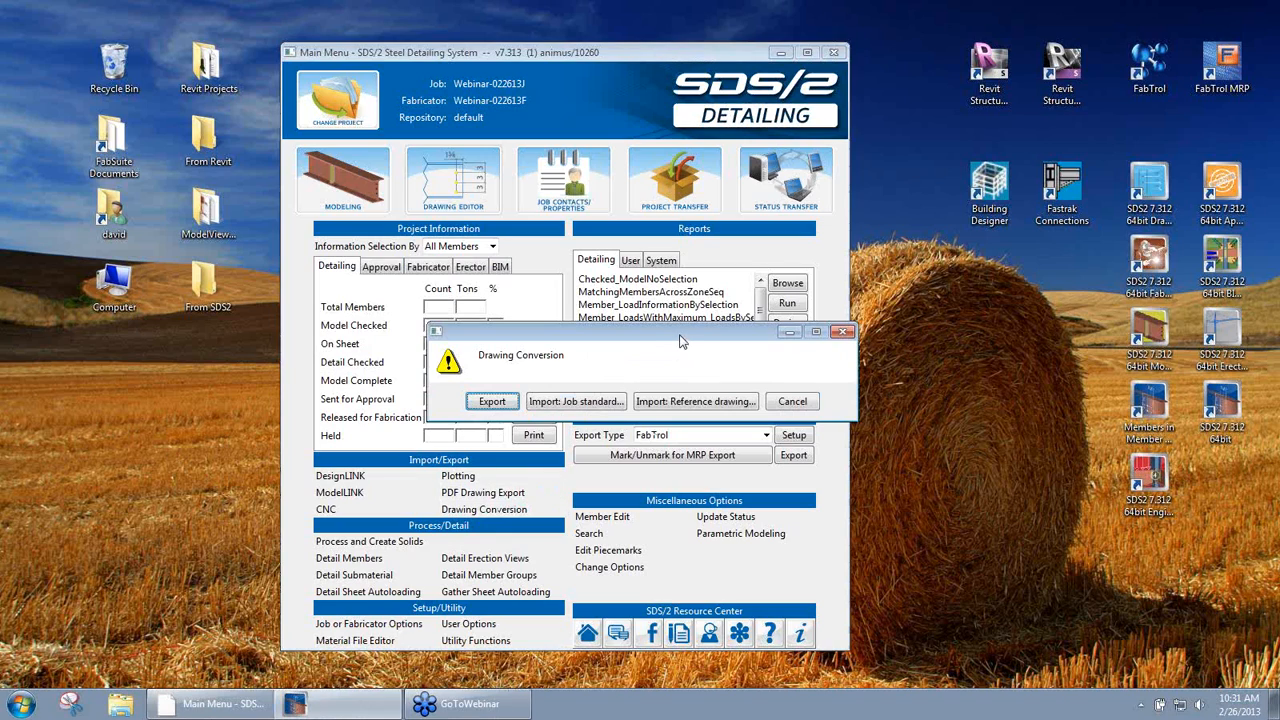
pyautogui.moveTo(679, 336); pyautogui.dragTo(633, 333)
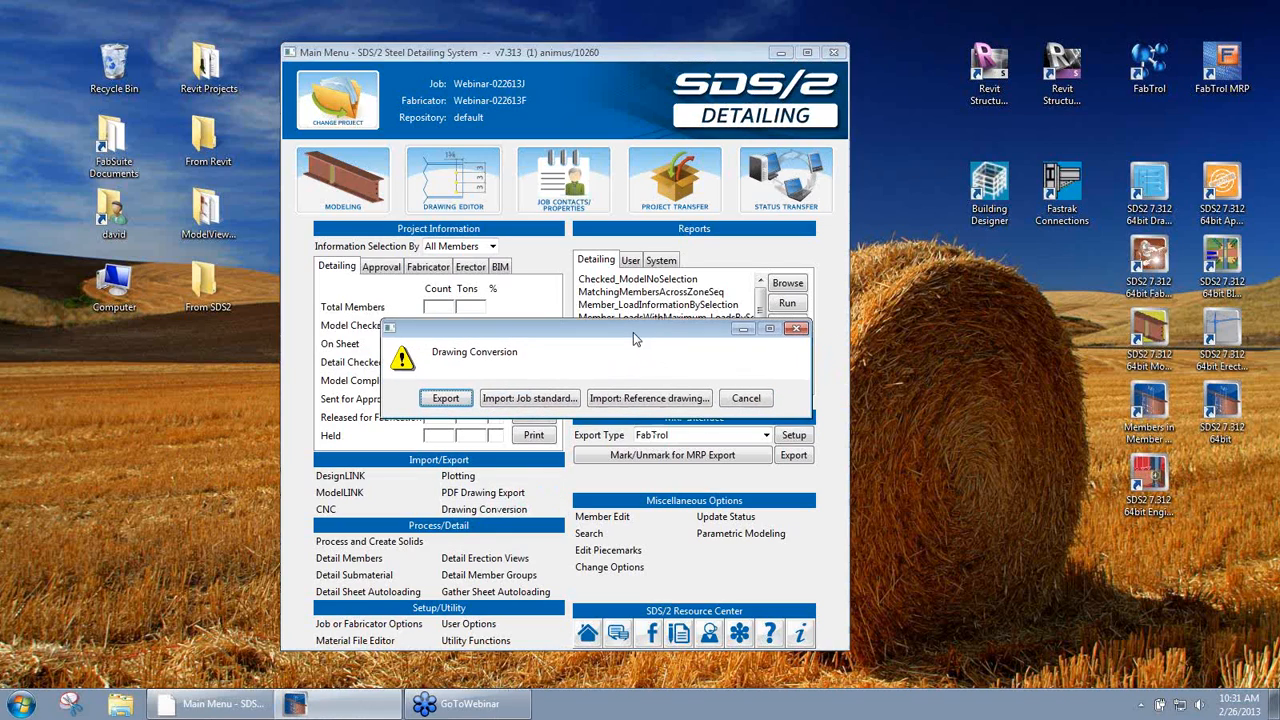
pyautogui.click(667, 398)
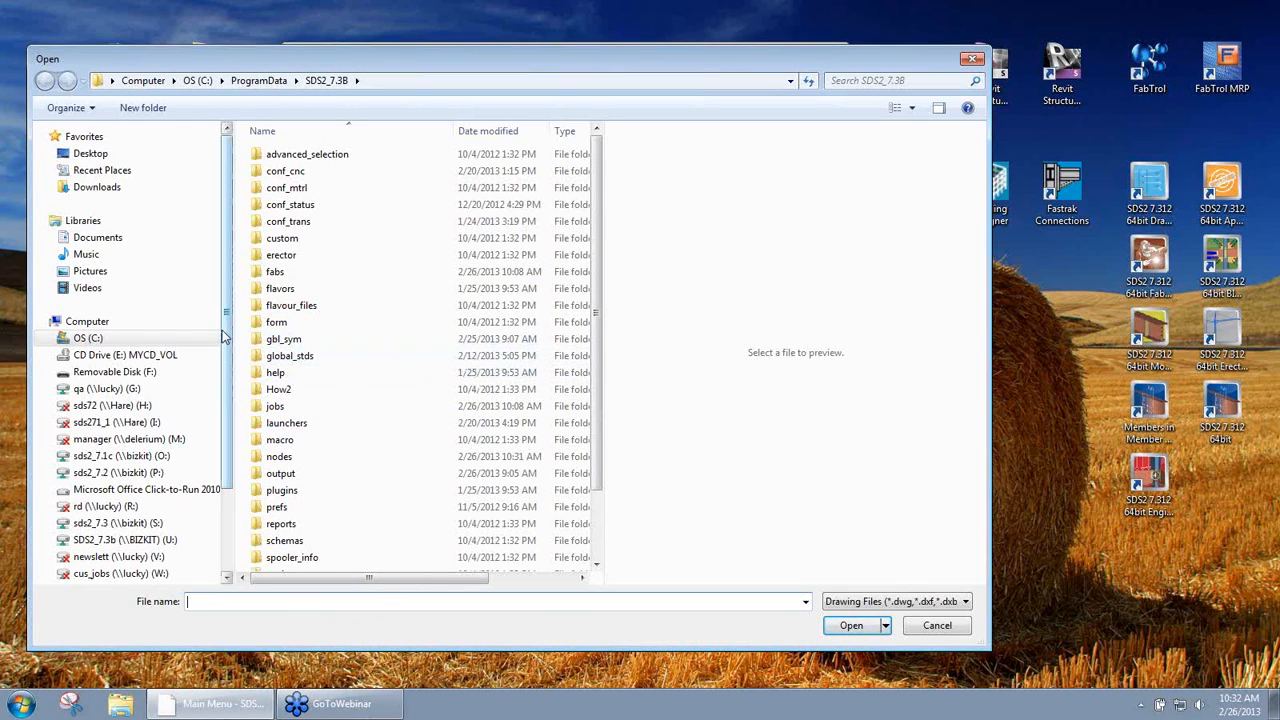
pyautogui.click(110, 372)
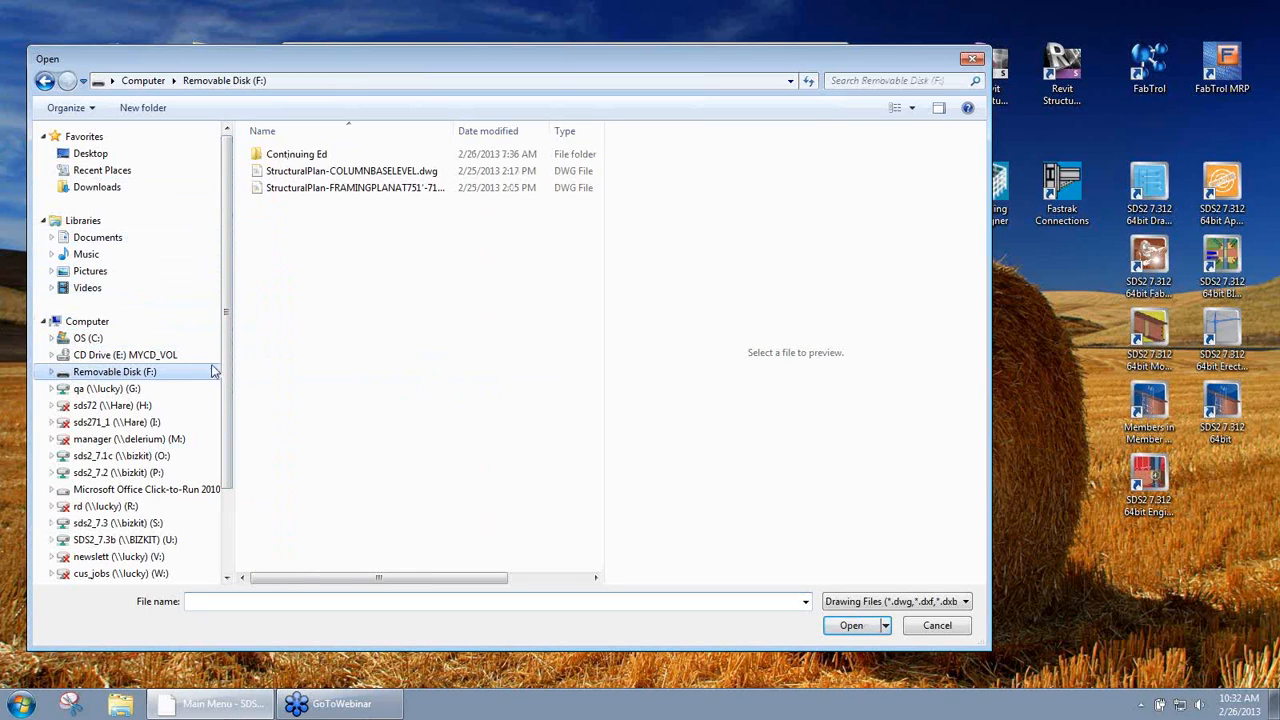
pyautogui.click(350, 174)
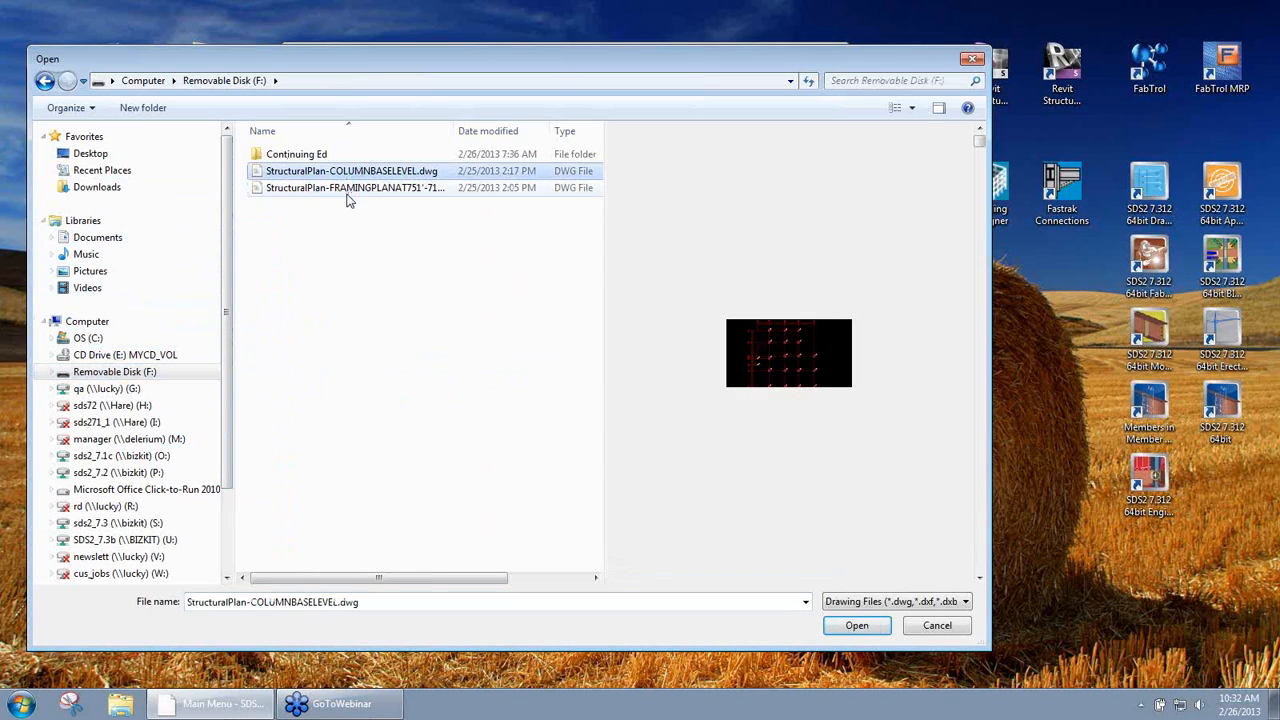
pyautogui.keyDown('shift'); pyautogui.click(350, 189); pyautogui.keyUp('shift')
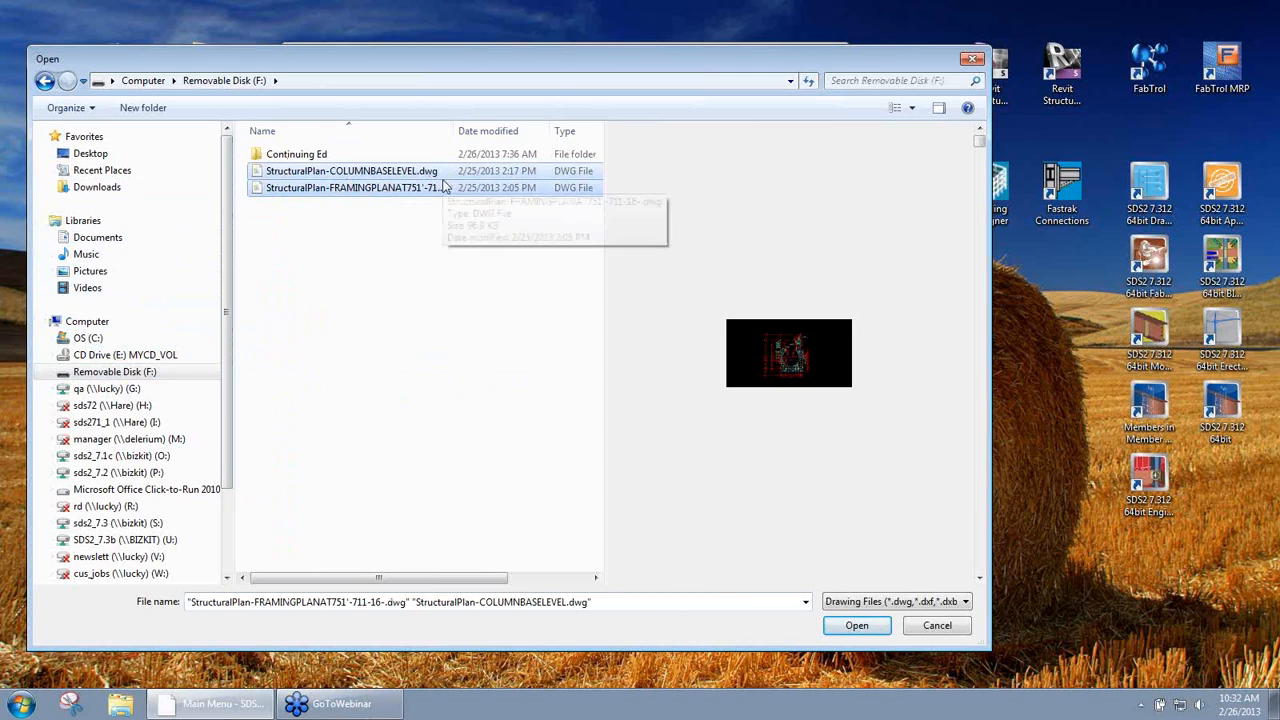
pyautogui.click(856, 627)
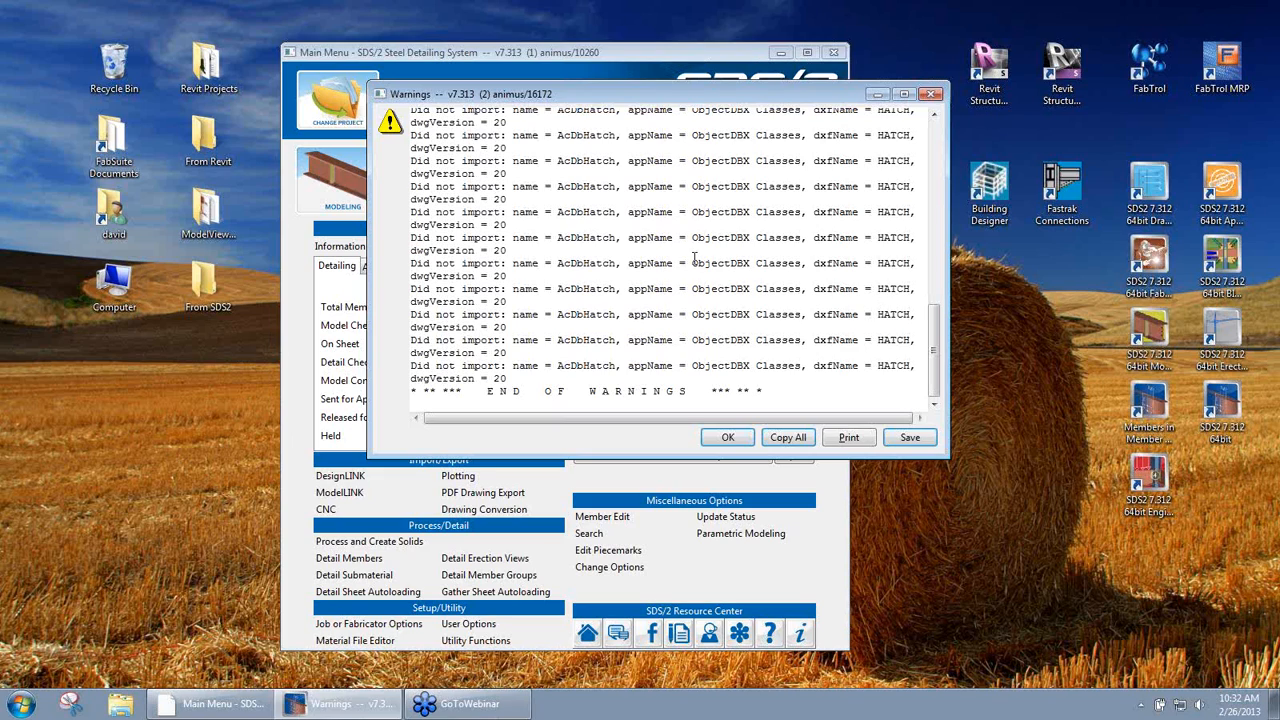
pyautogui.click(727, 438)
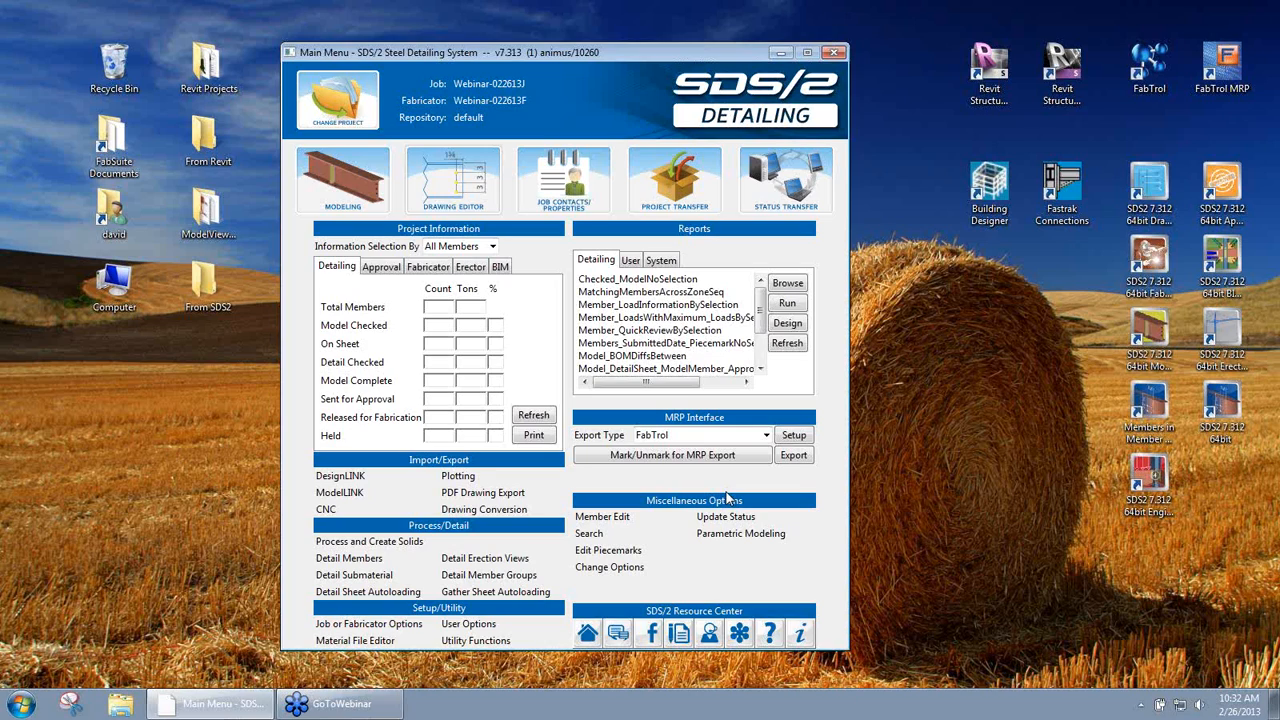
# Open the reference drawing StructuralPlan-COLUMNBASELEVEL in the Drawing Editor
pyautogui.click(488, 195)
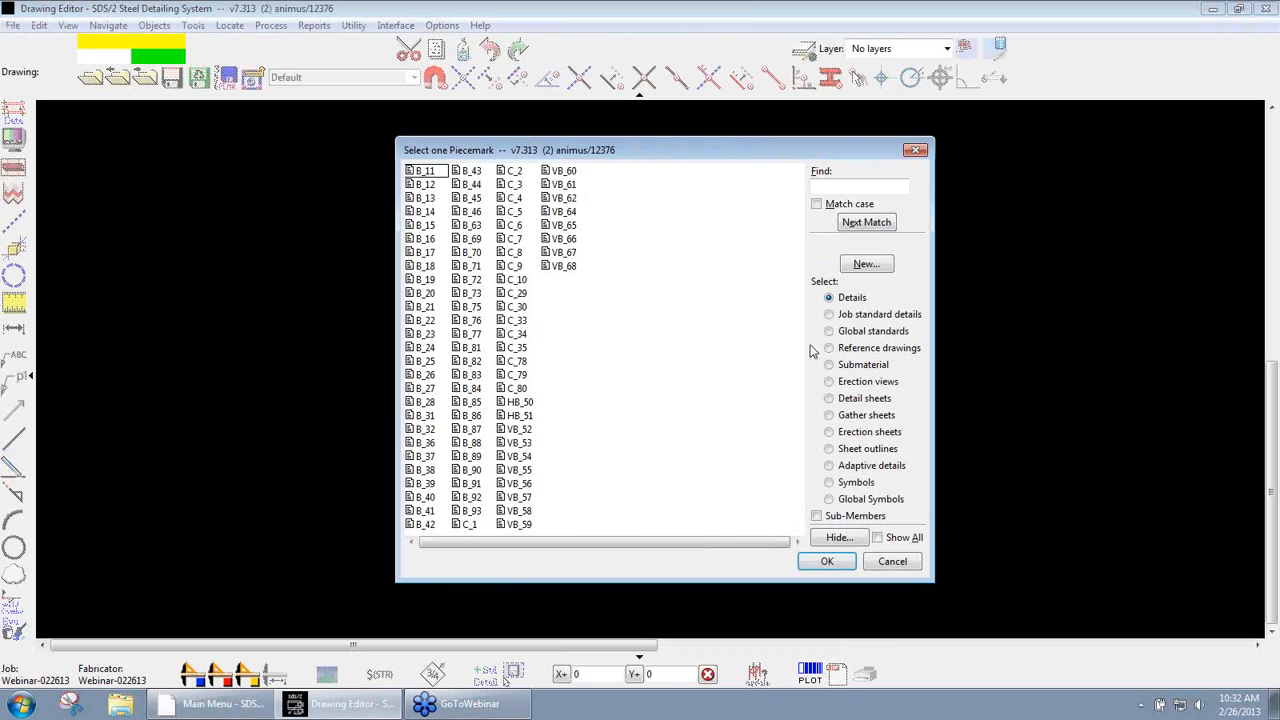
pyautogui.click(880, 348)
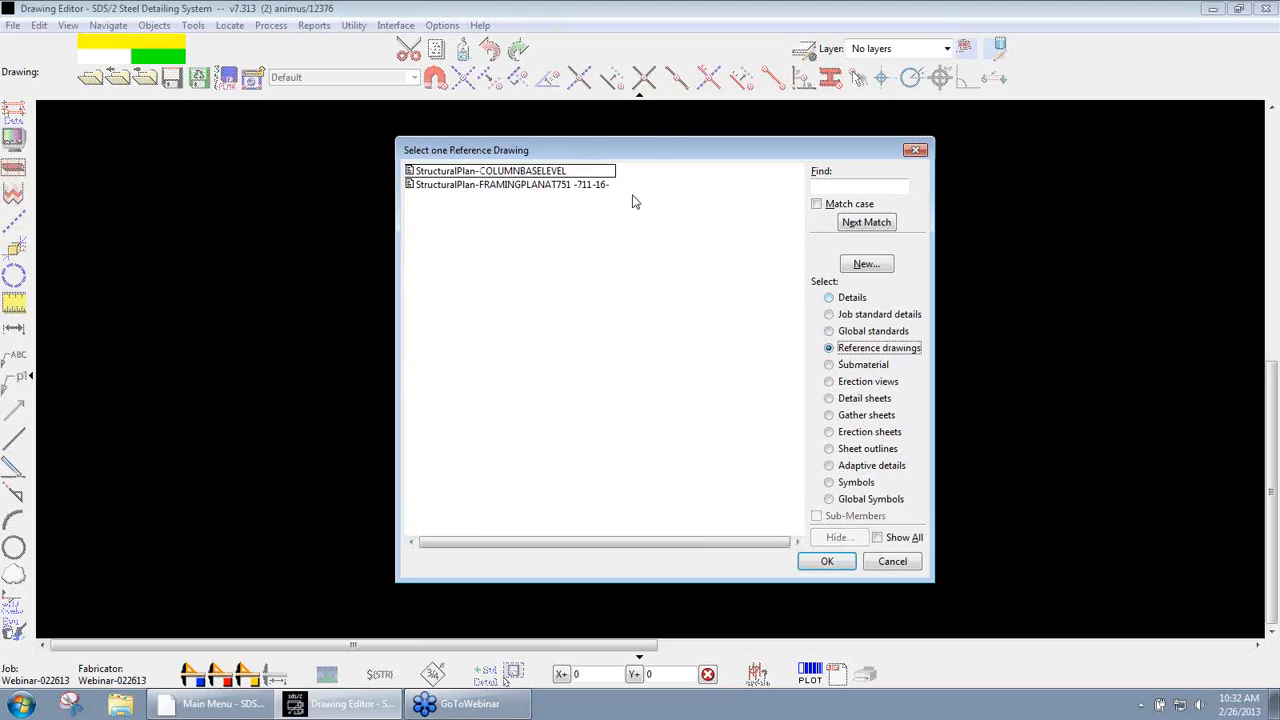
pyautogui.doubleClick(556, 174)
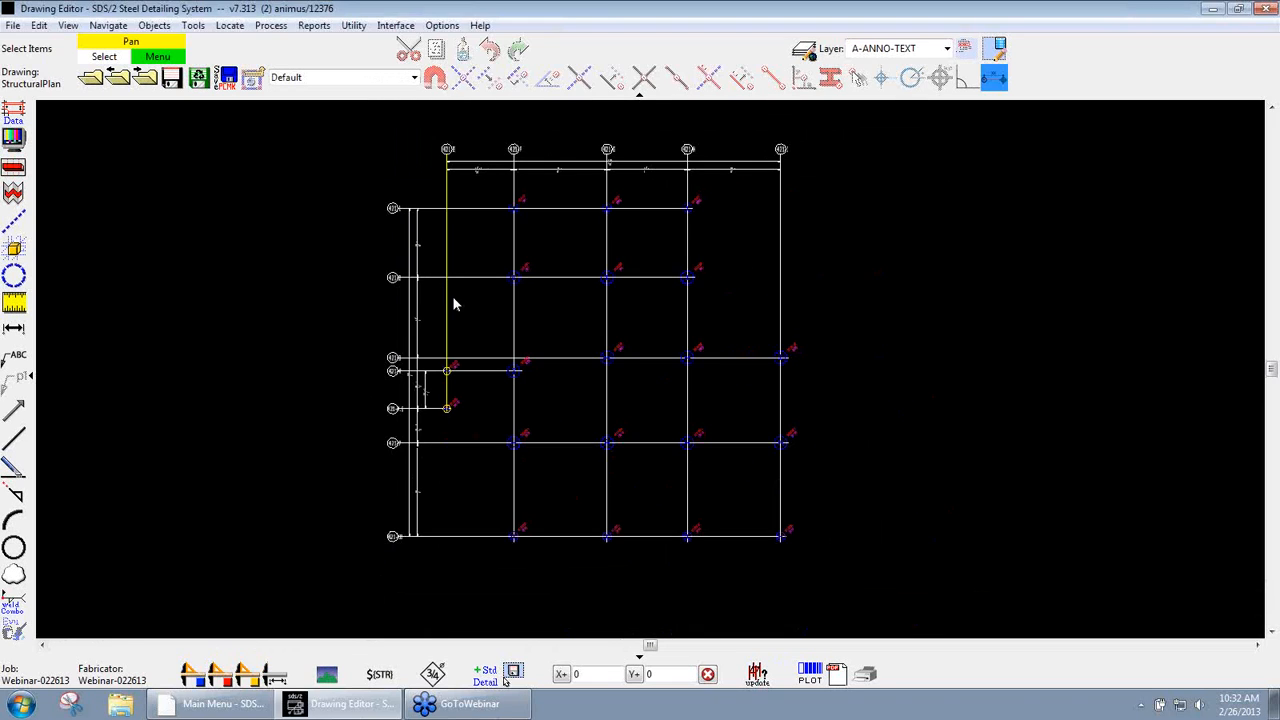
# Examine the column base plan's grid labels, dimensions, column sizes and base plate marks
pyautogui.scroll(3, 610, 166)
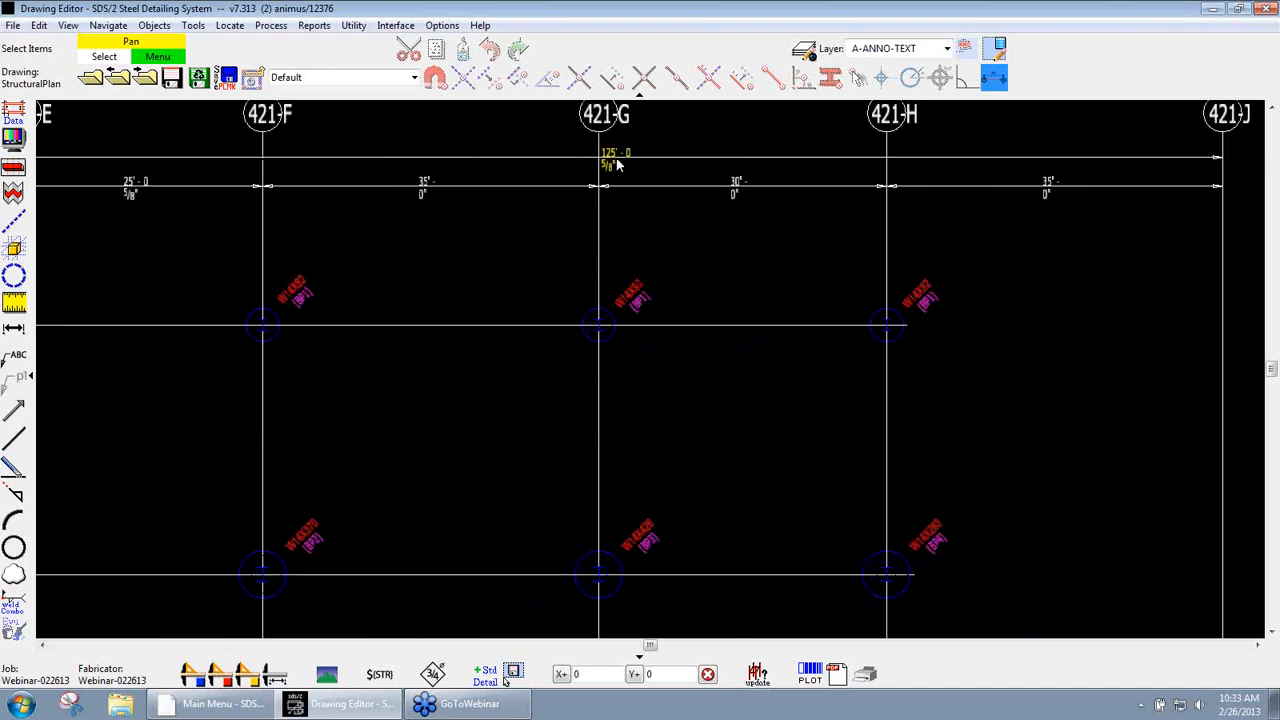
pyautogui.scroll(2, 617, 165)
pyautogui.scroll(-1, 614, 346)
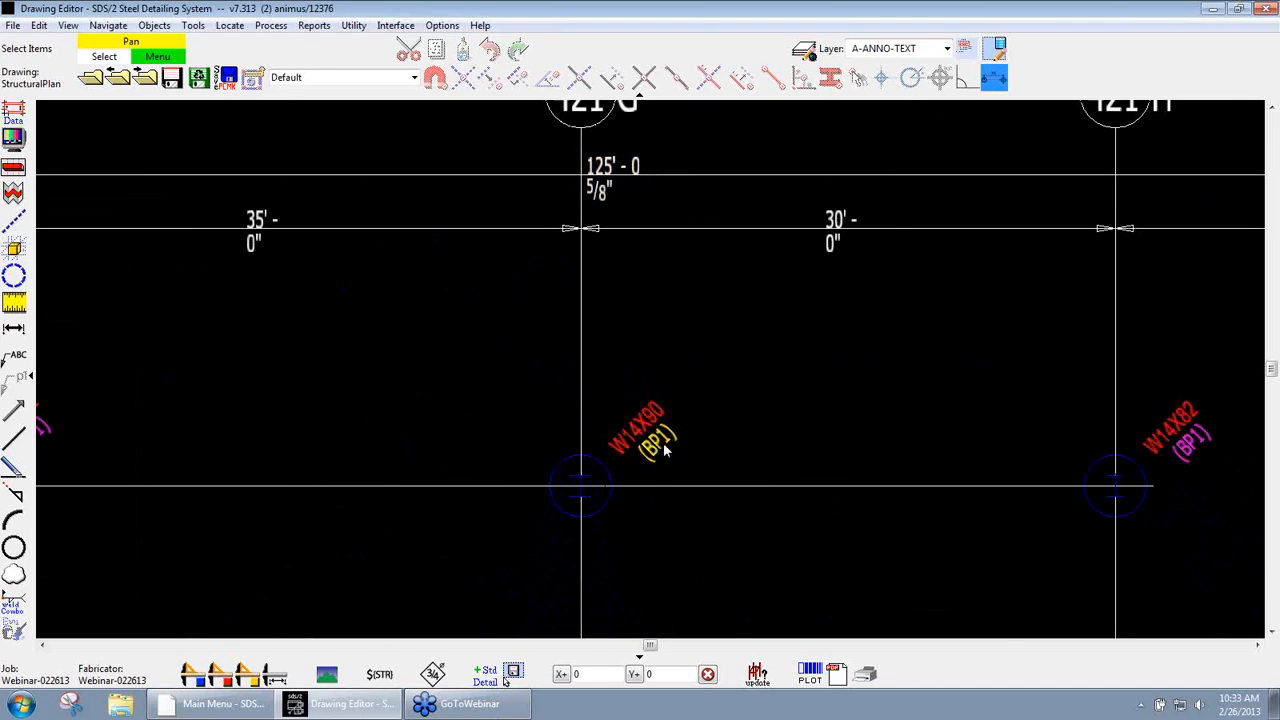
pyautogui.scroll(-1, 545, 250)
pyautogui.scroll(-1, 709, 226)
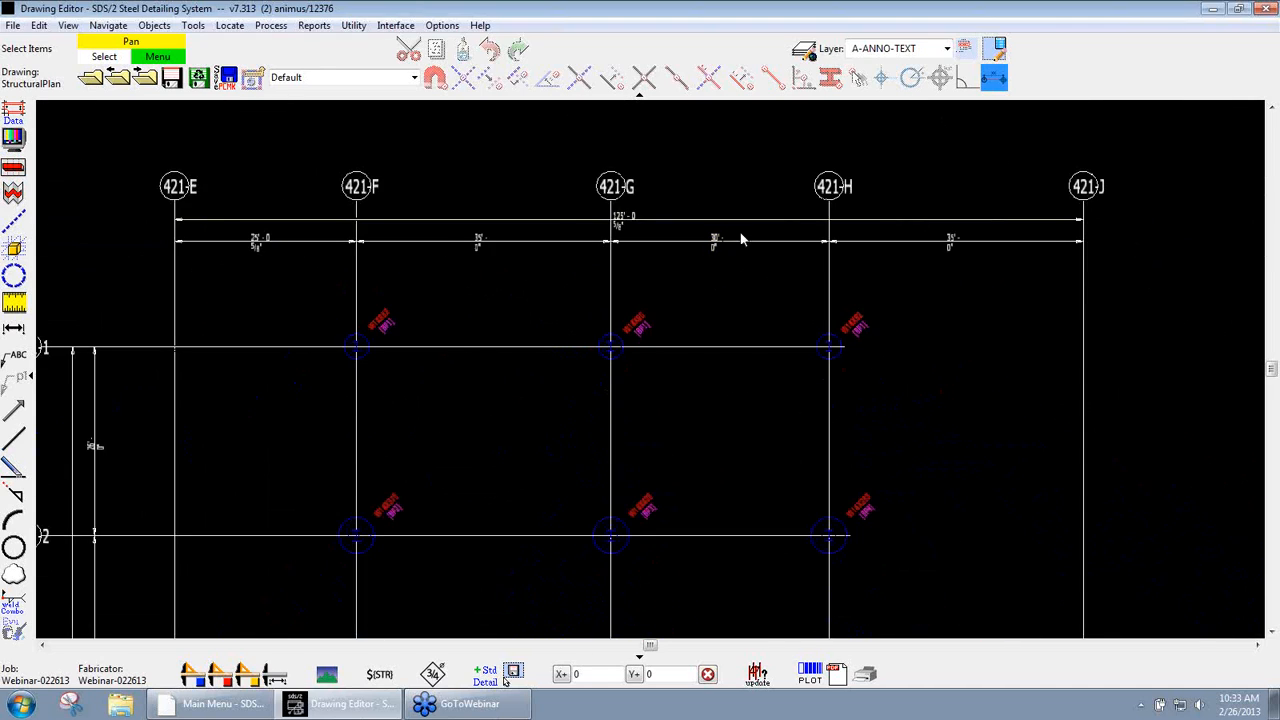
pyautogui.scroll(-2, 509, 211)
pyautogui.scroll(4, 543, 257)
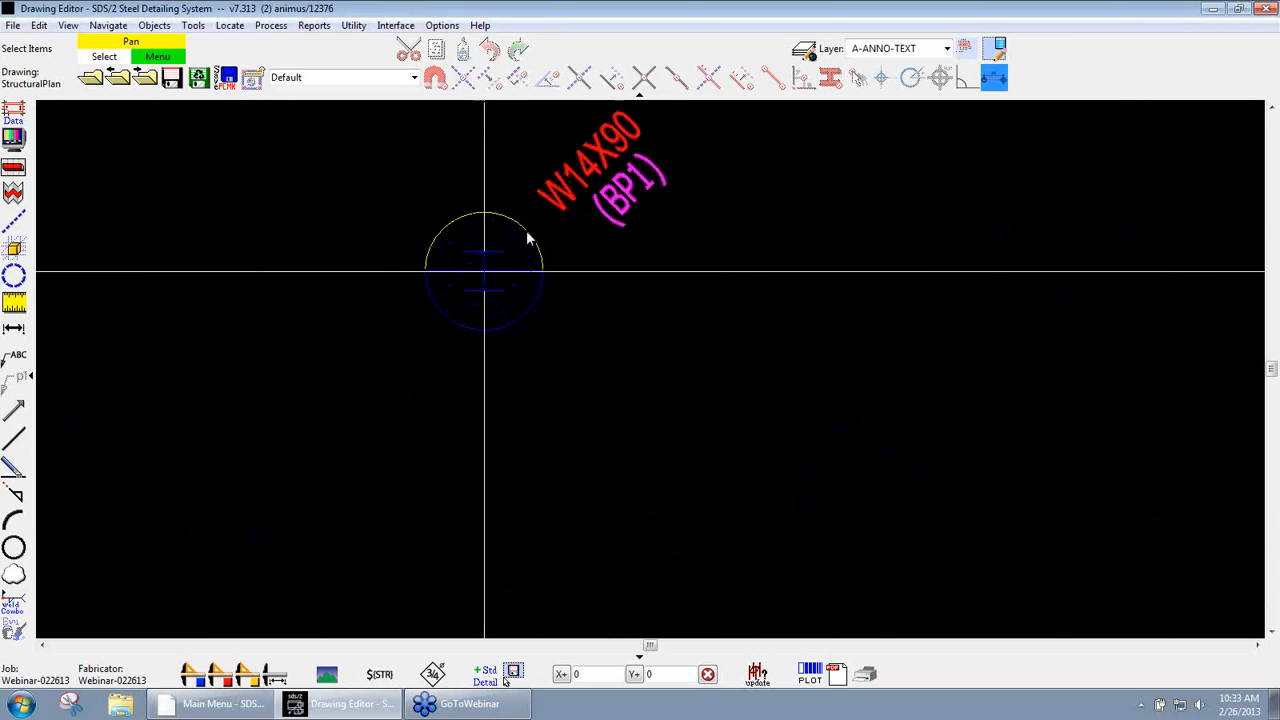
pyautogui.scroll(-5, 528, 240)
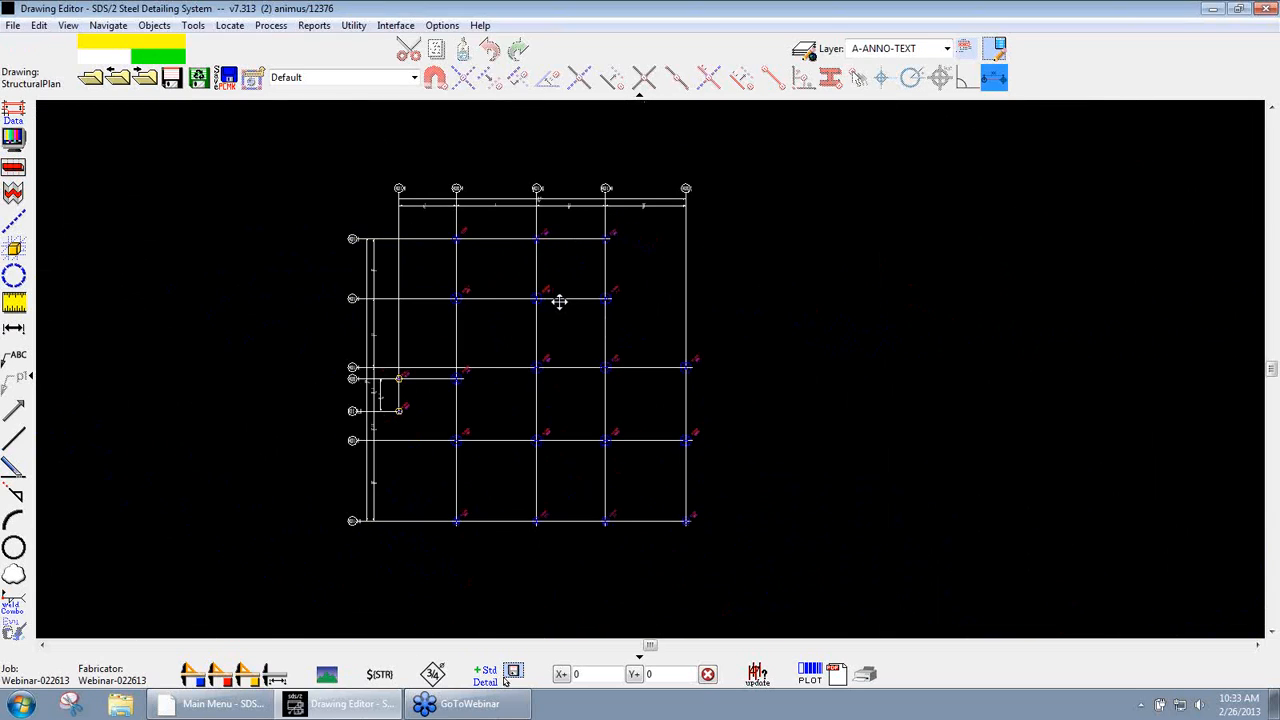
pyautogui.moveTo(559, 301); pyautogui.dragTo(581, 289, button='middle')
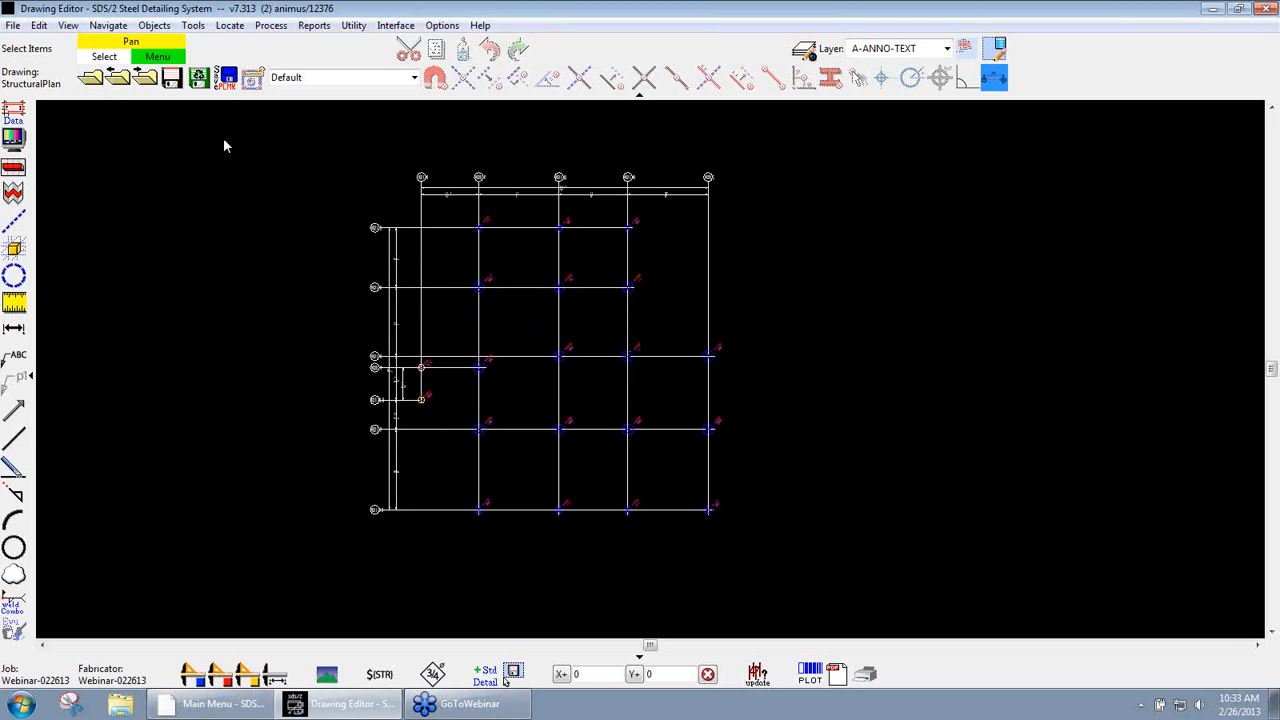
# Relocate the drawing's reference point to the centre of the W14X120 column at gridlines 421-F and 421-10, and accept it
pyautogui.click(15, 27)
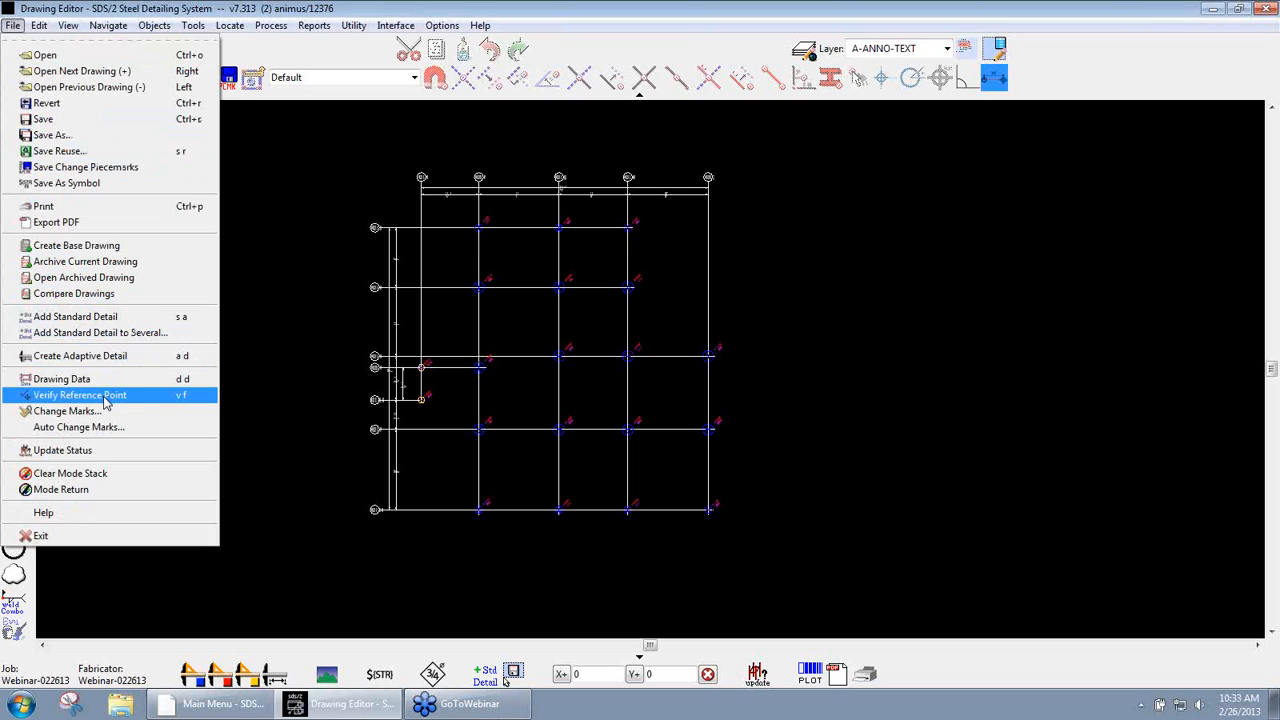
pyautogui.click(105, 396)
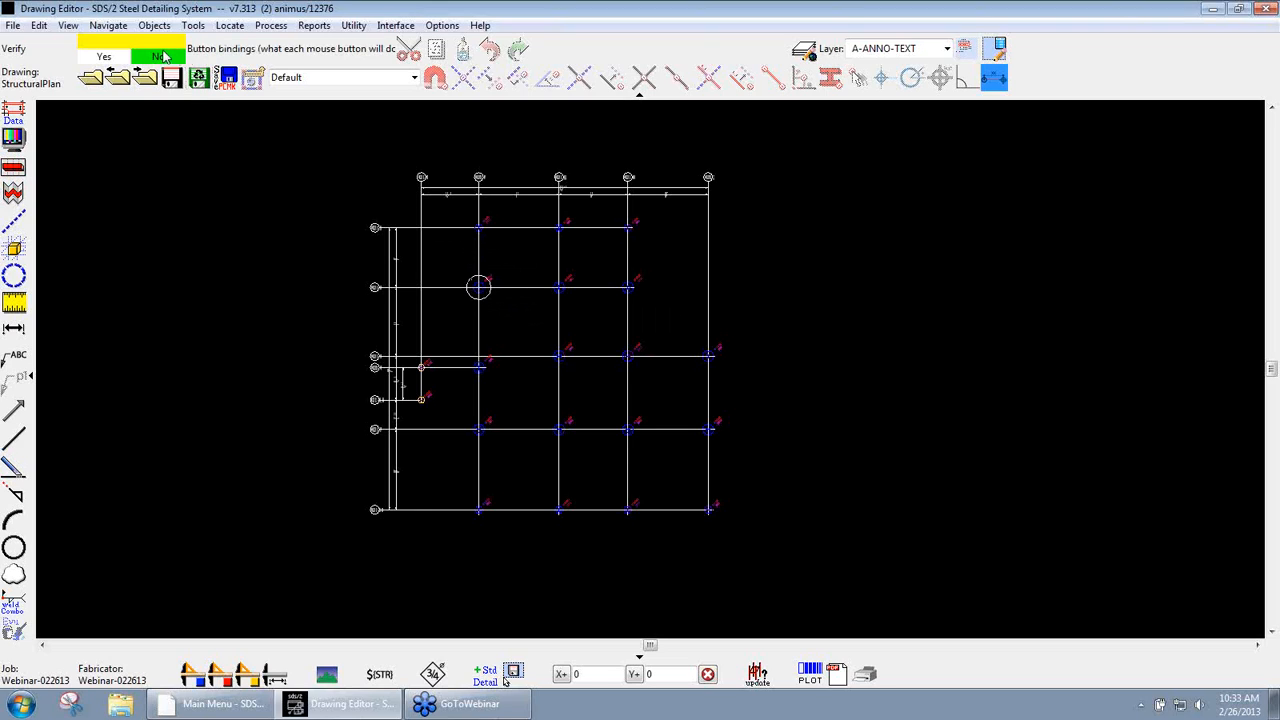
pyautogui.rightClick(214, 248)
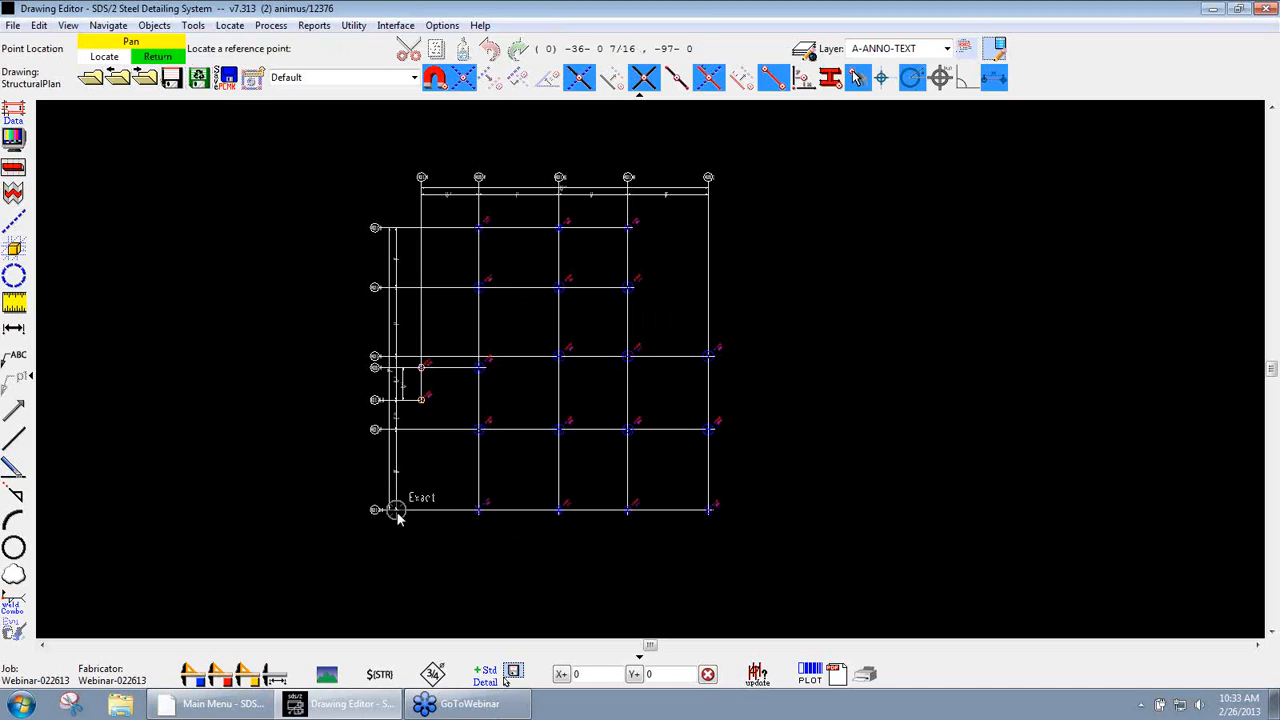
pyautogui.scroll(5, 397, 518)
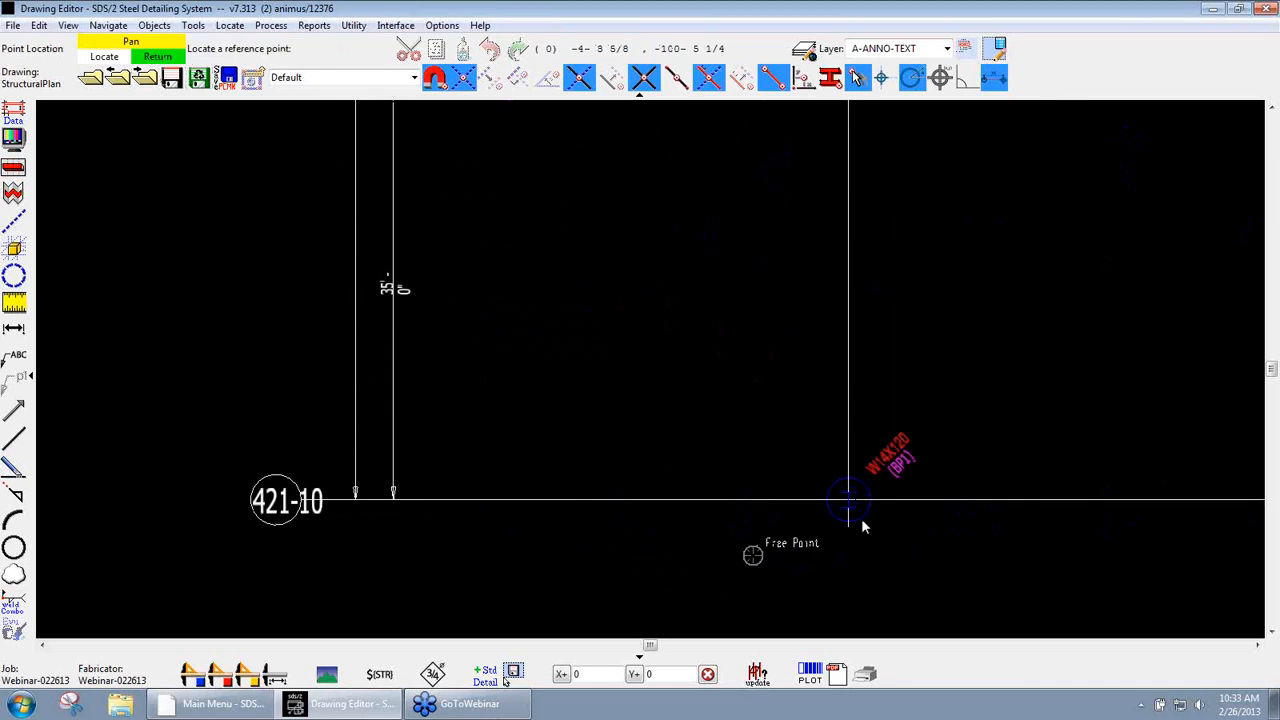
pyautogui.scroll(4, 851, 503)
pyautogui.click(834, 508)
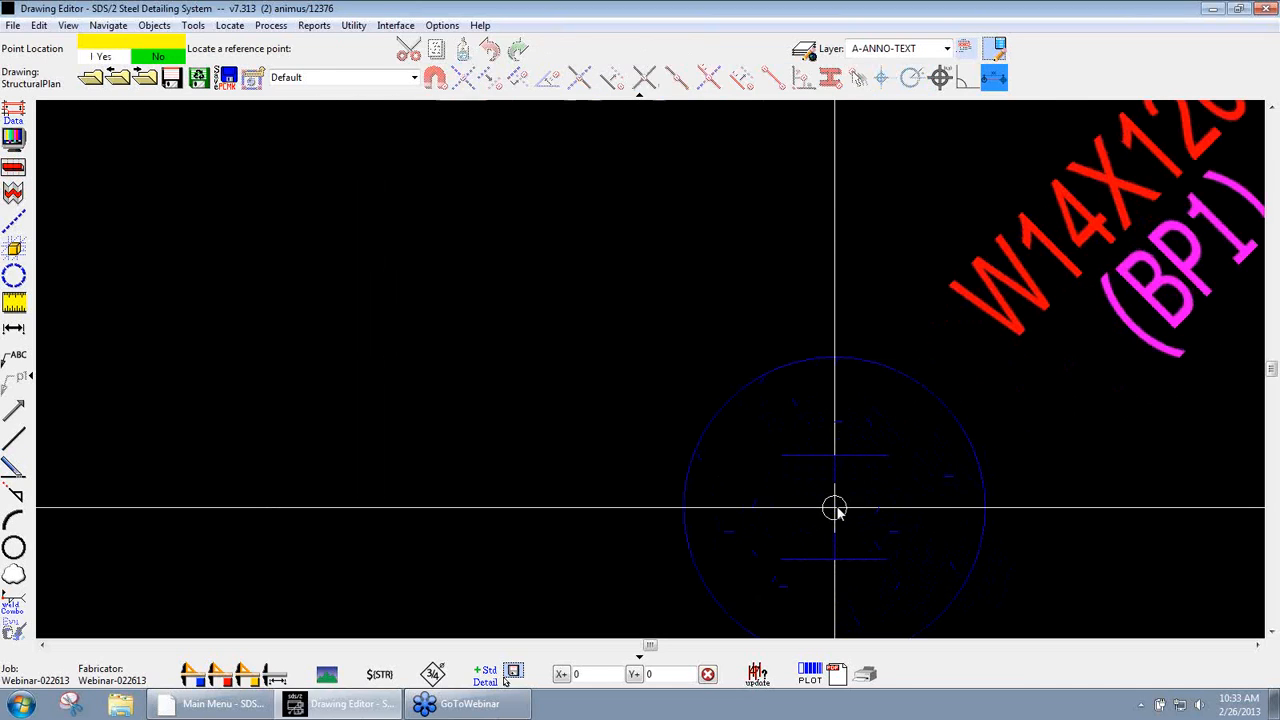
pyautogui.scroll(-4, 550, 420)
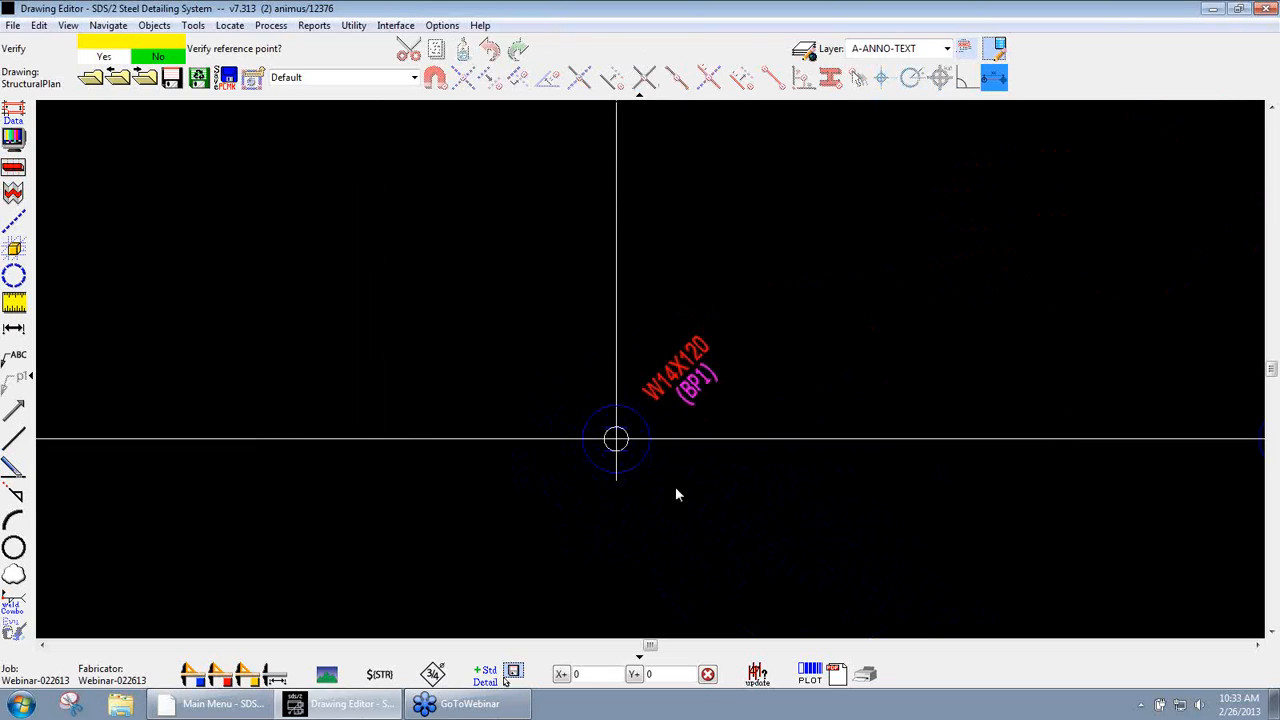
pyautogui.scroll(-2, 668, 465)
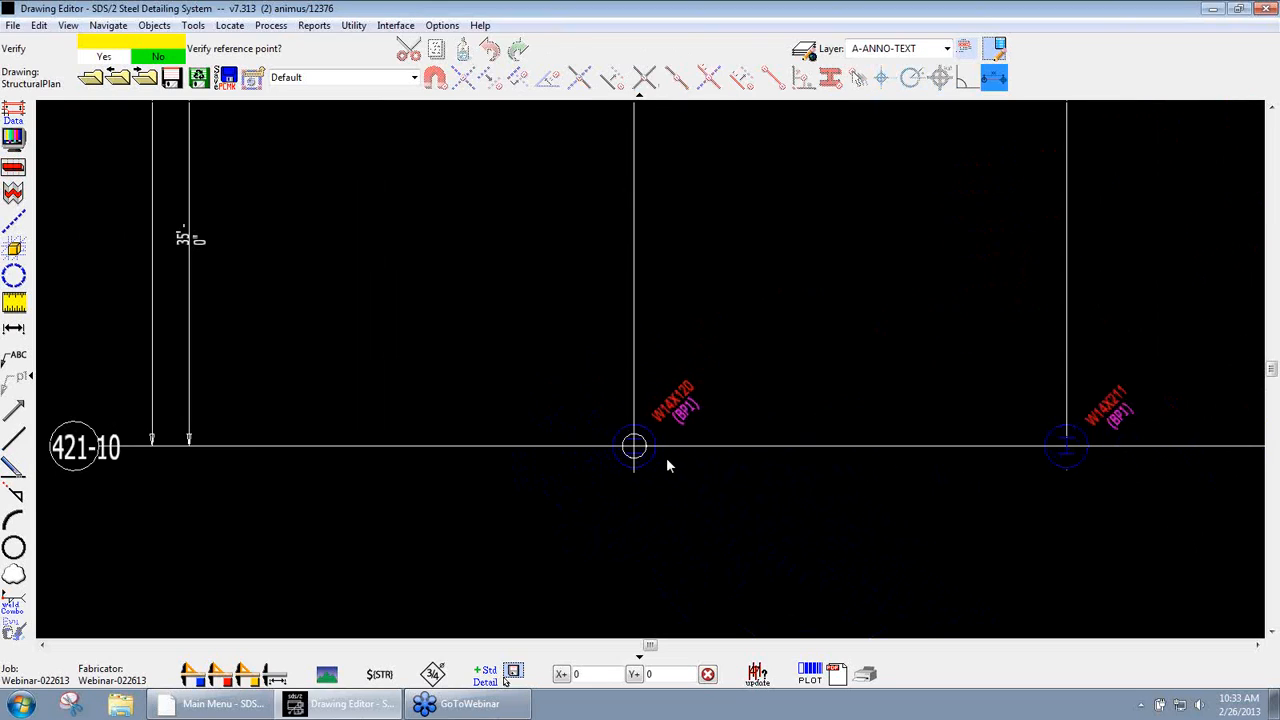
pyautogui.click(668, 465)
pyautogui.scroll(-5, 340, 411)
pyautogui.scroll(-2, 307, 446)
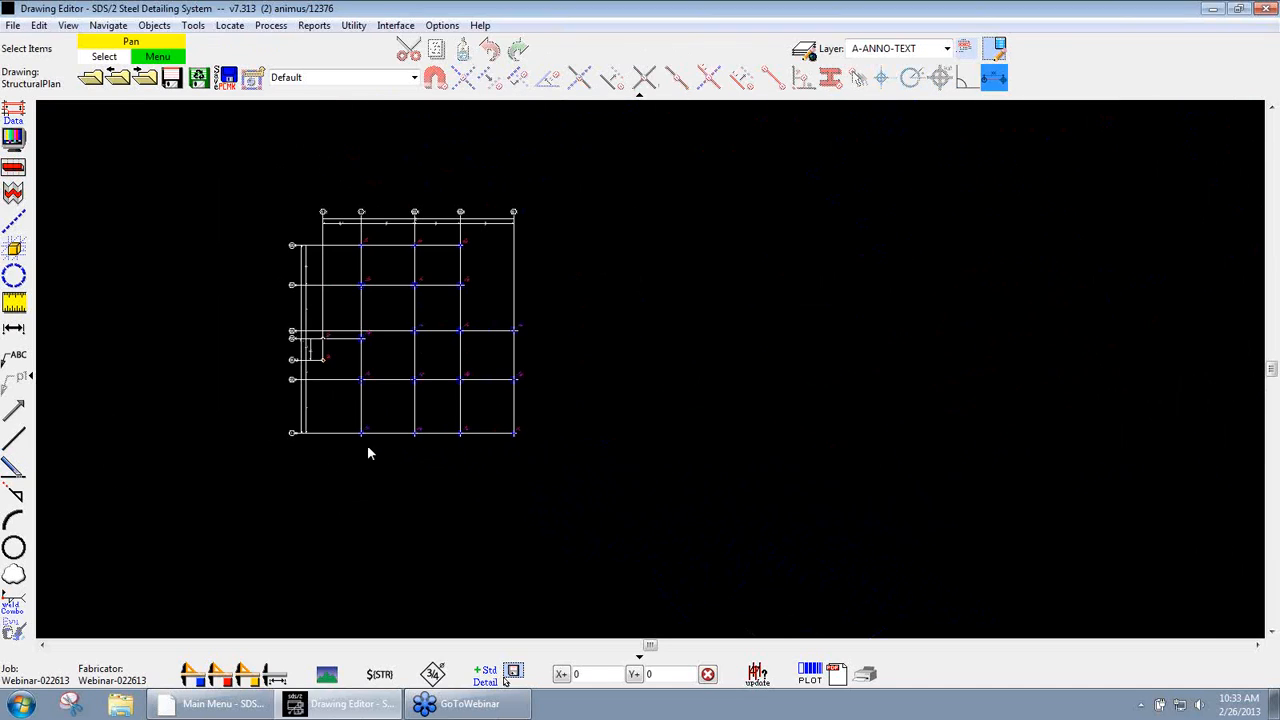
pyautogui.scroll(2, 340, 415)
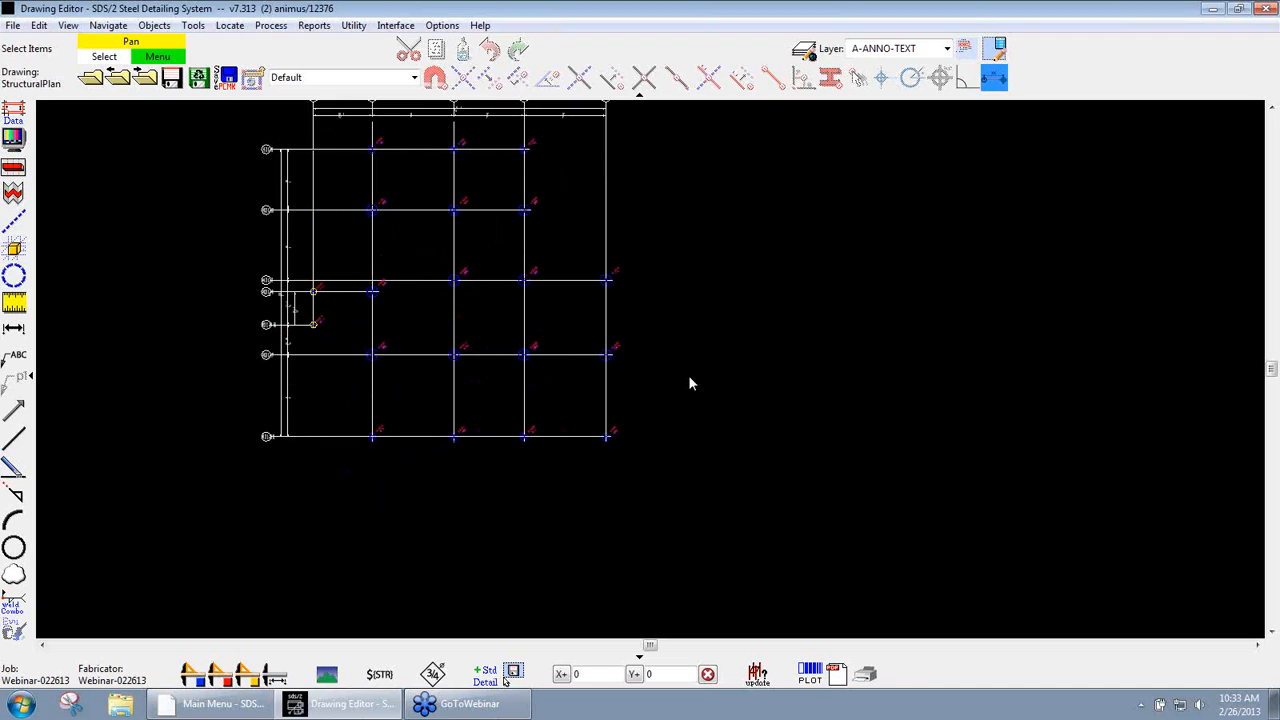
# Launch Modeling for the current job and minimize its window
pyautogui.click(210, 703)
pyautogui.click(342, 178)
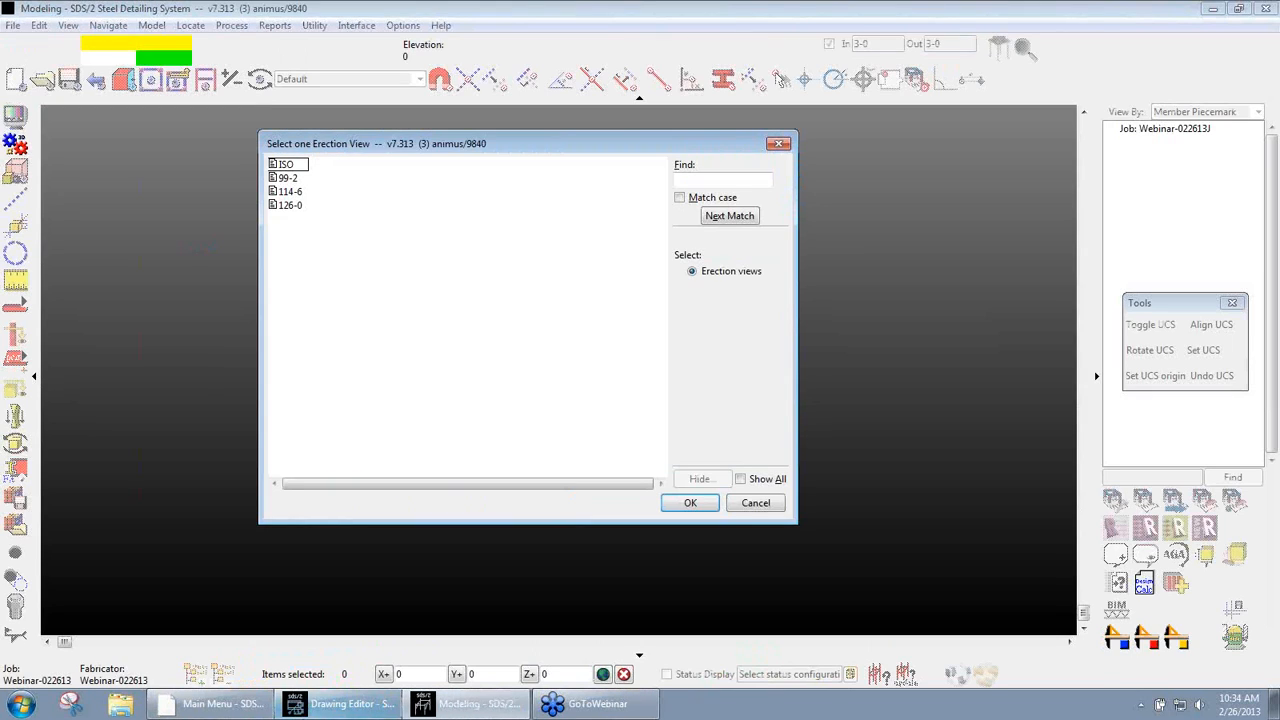
pyautogui.click(438, 705)
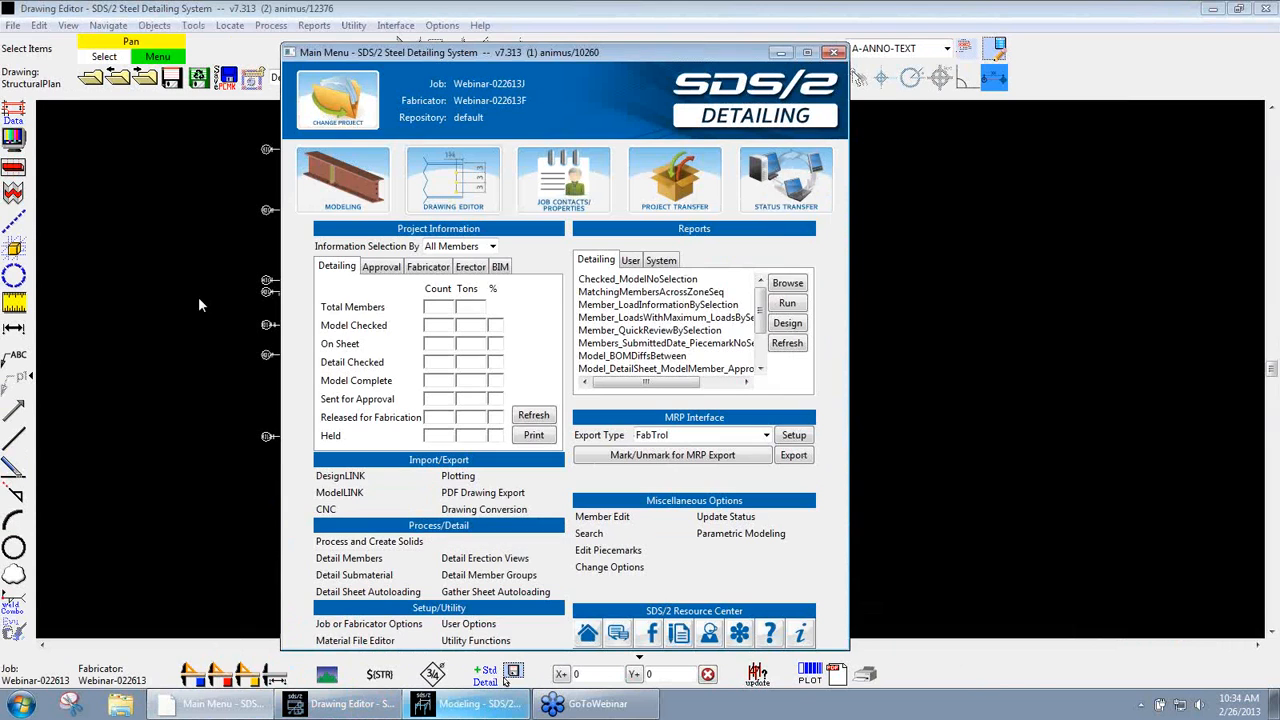
# Return to the Drawing Editor, save the StructuralPlan-COLUMNBASELEVEL drawing while going to the drawing selection, and minimize the editor
pyautogui.click(199, 298)
pyautogui.scroll(-1, 440, 332)
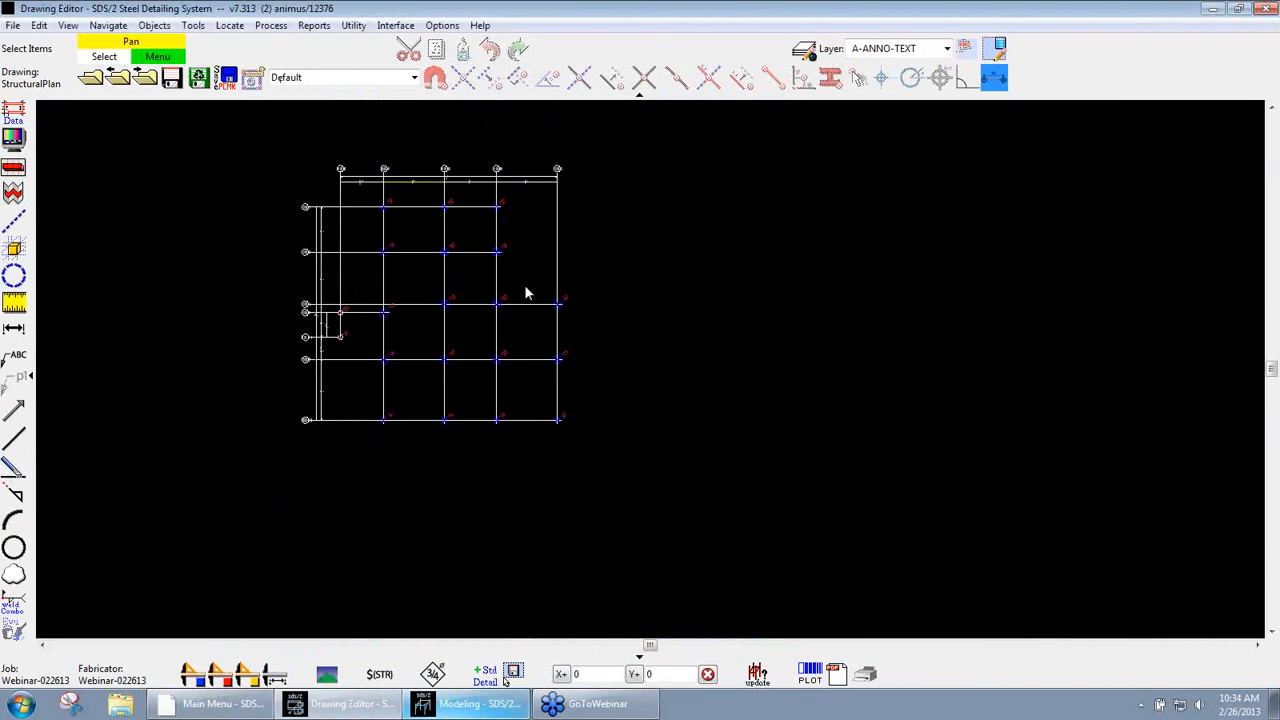
pyautogui.click(92, 79)
pyautogui.click(746, 494)
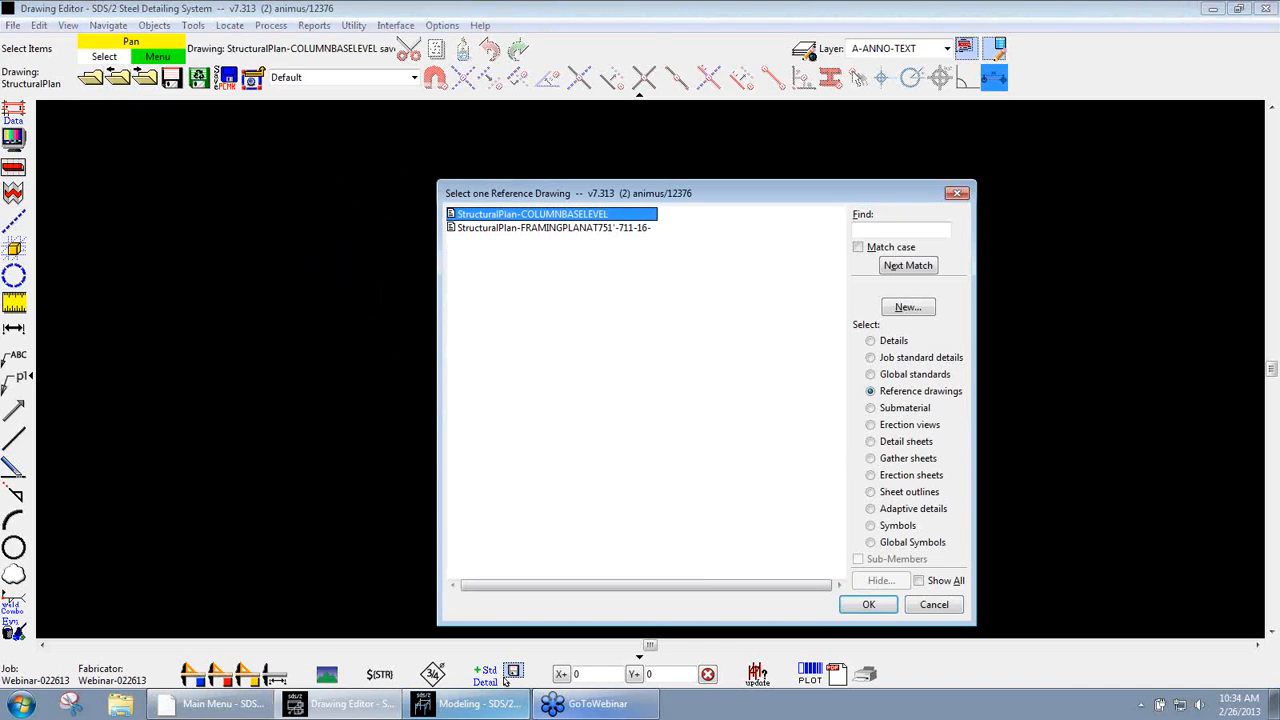
pyautogui.click(370, 705)
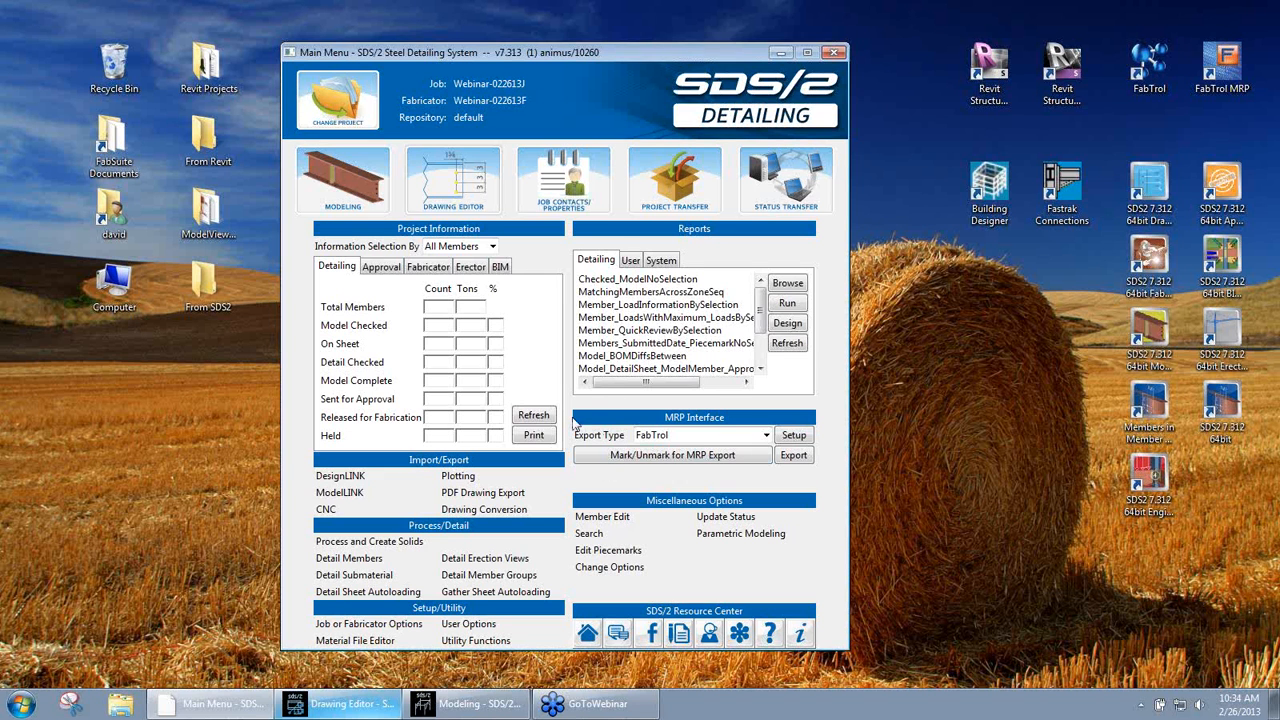
# Switch to Modeling and open the erection view 99-2
pyautogui.click(486, 702)
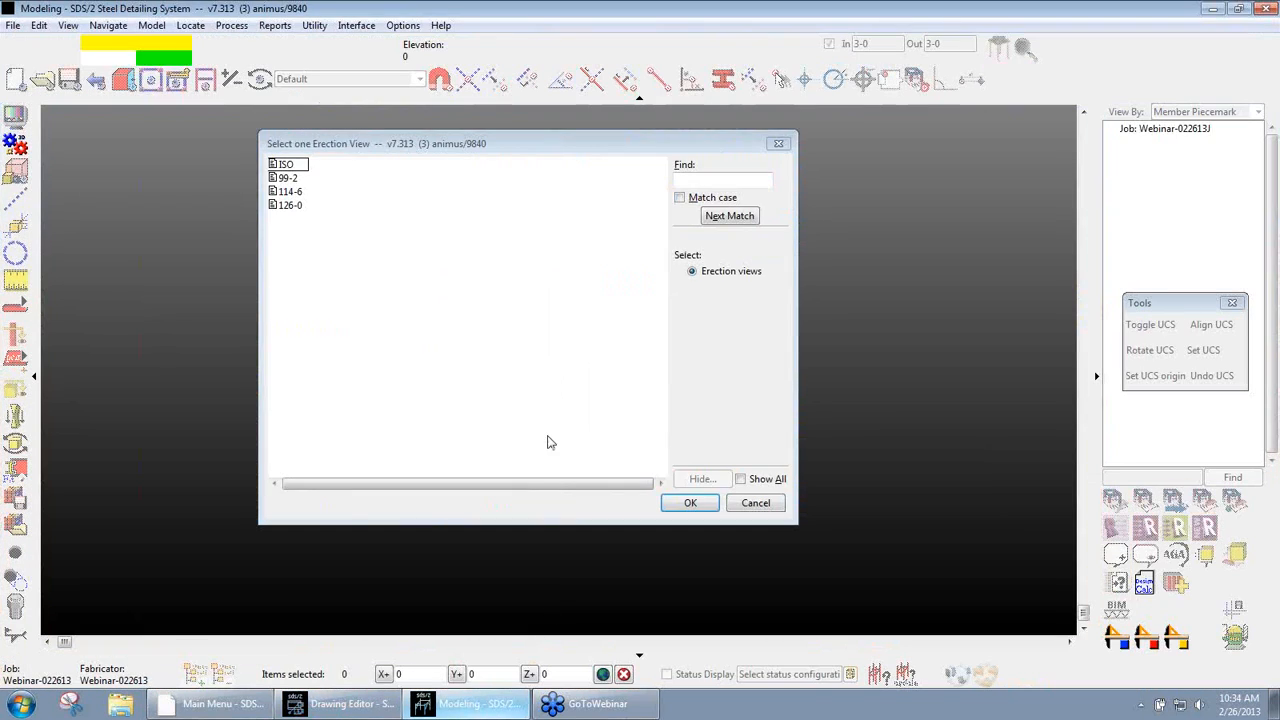
pyautogui.doubleClick(282, 177)
pyautogui.scroll(-5, 220, 350)
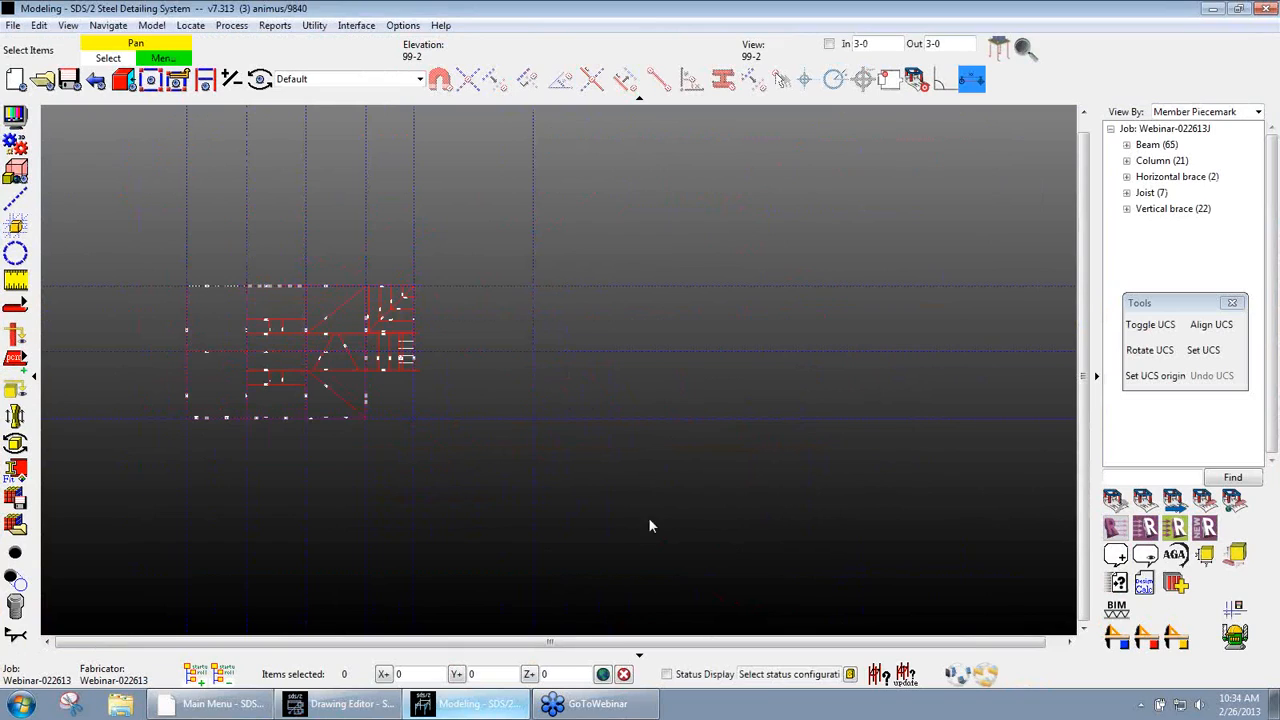
# Add the StructuralPlan-COLUMNBASELEVEL reference drawing to the model, locating it at the construction line intersection on the bottom line
pyautogui.click(152, 25)
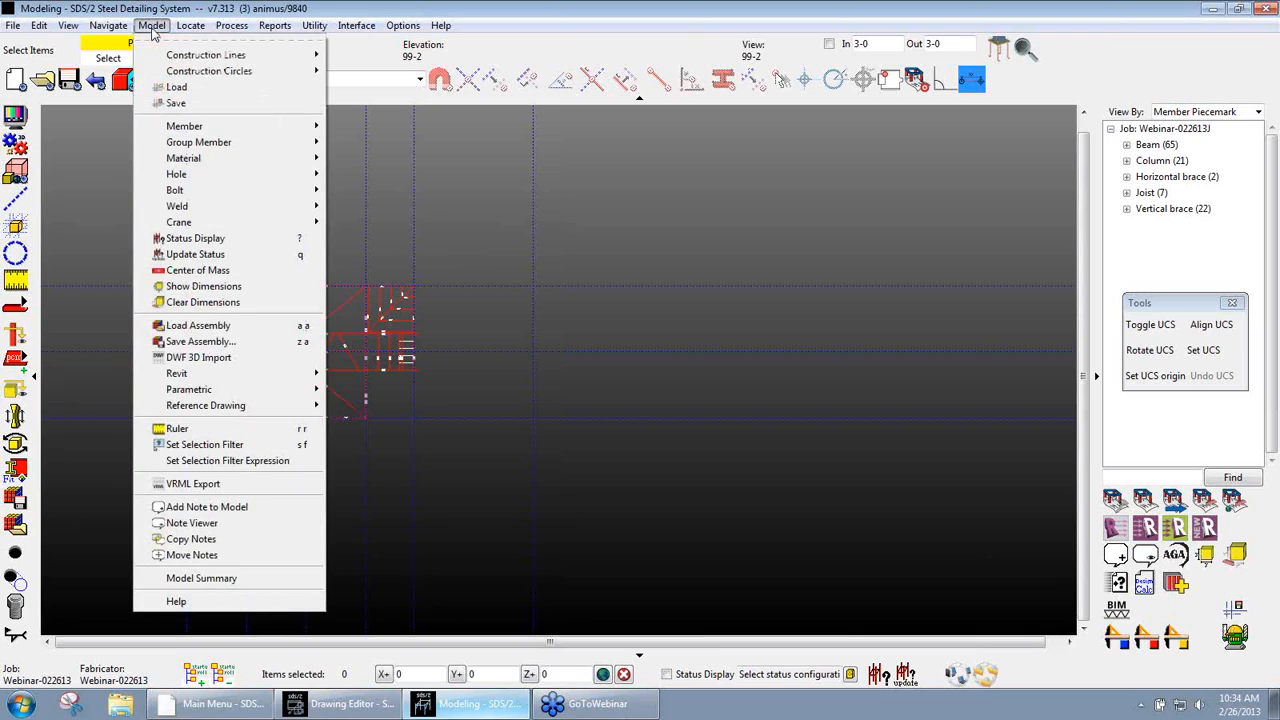
pyautogui.moveTo(248, 409)
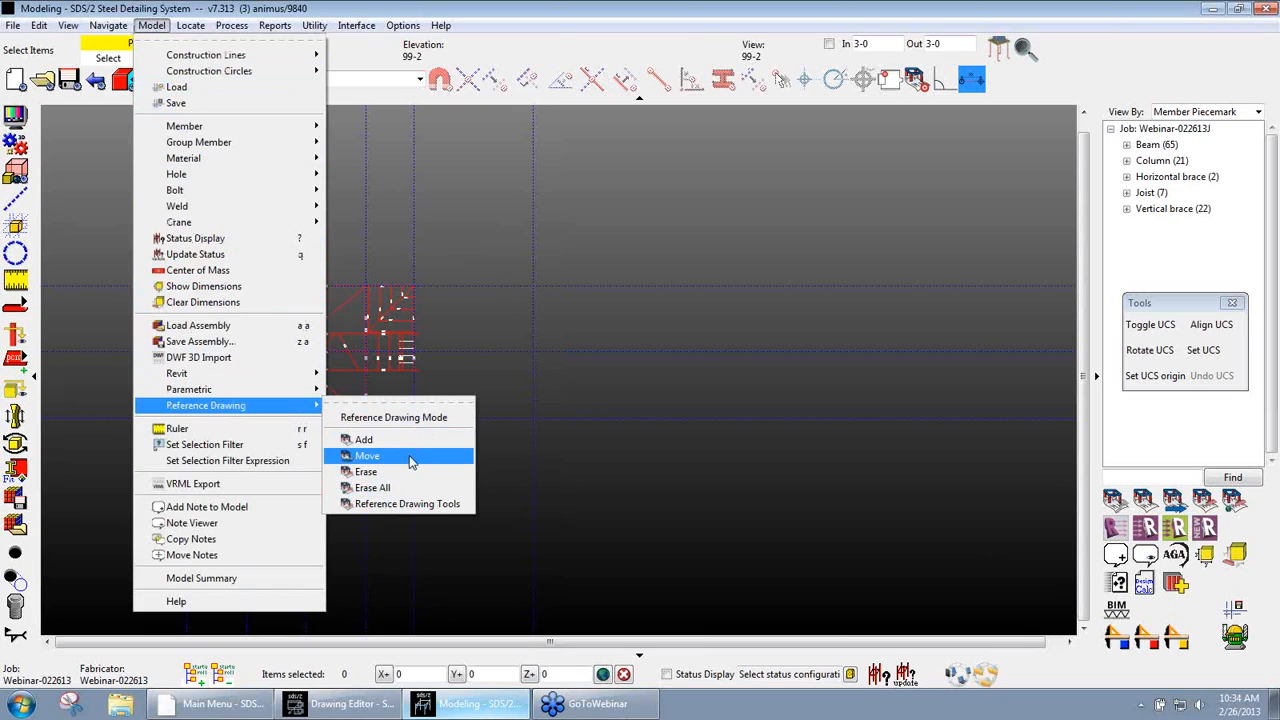
pyautogui.click(381, 443)
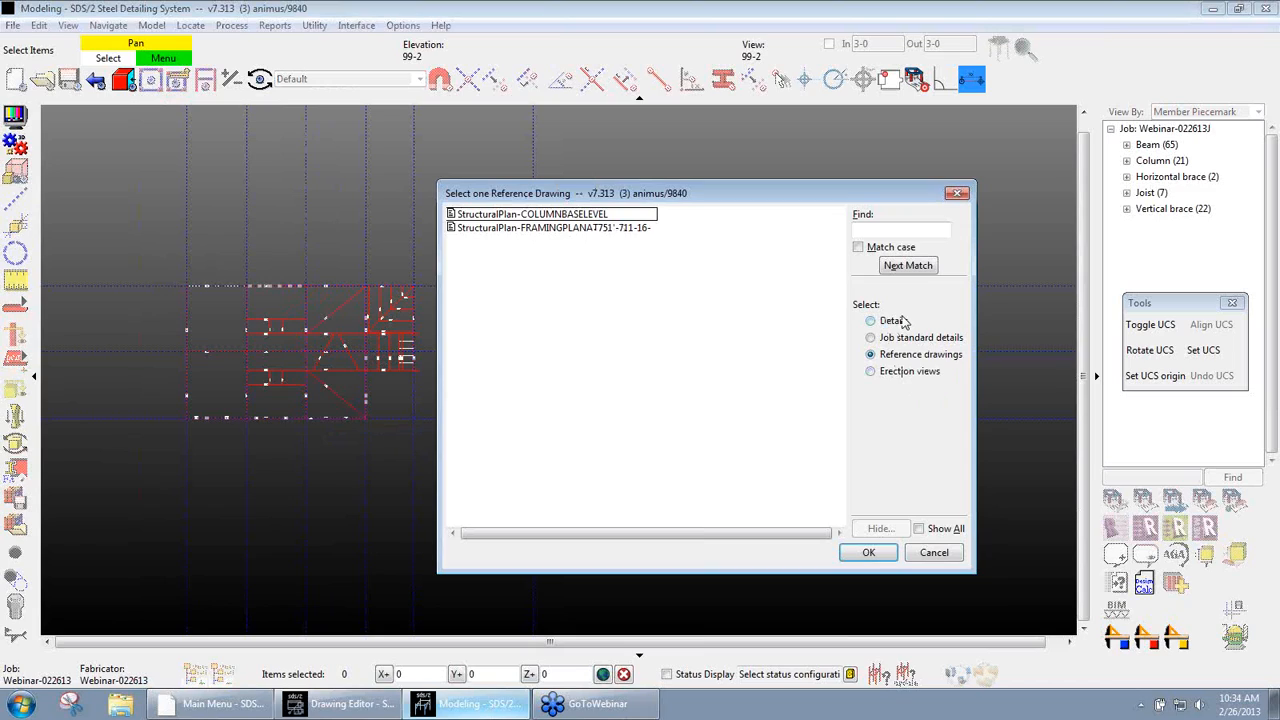
pyautogui.click(911, 376)
pyautogui.click(906, 340)
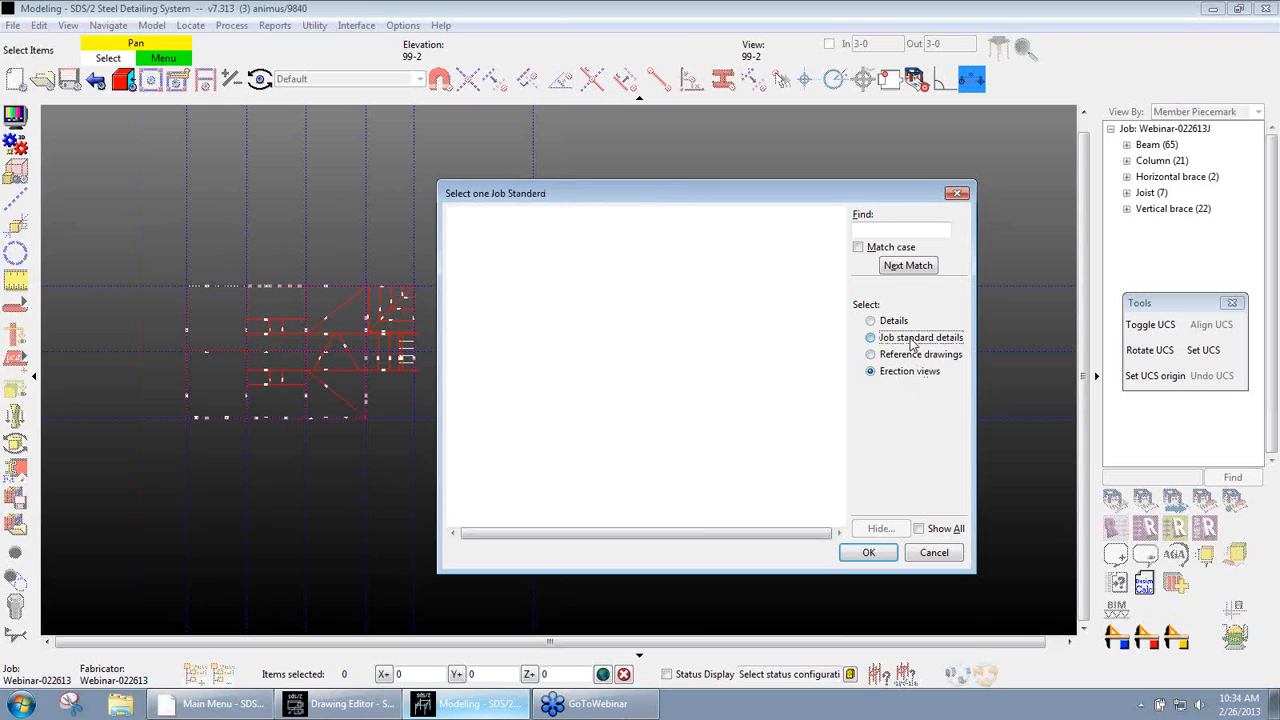
pyautogui.click(898, 322)
pyautogui.click(907, 356)
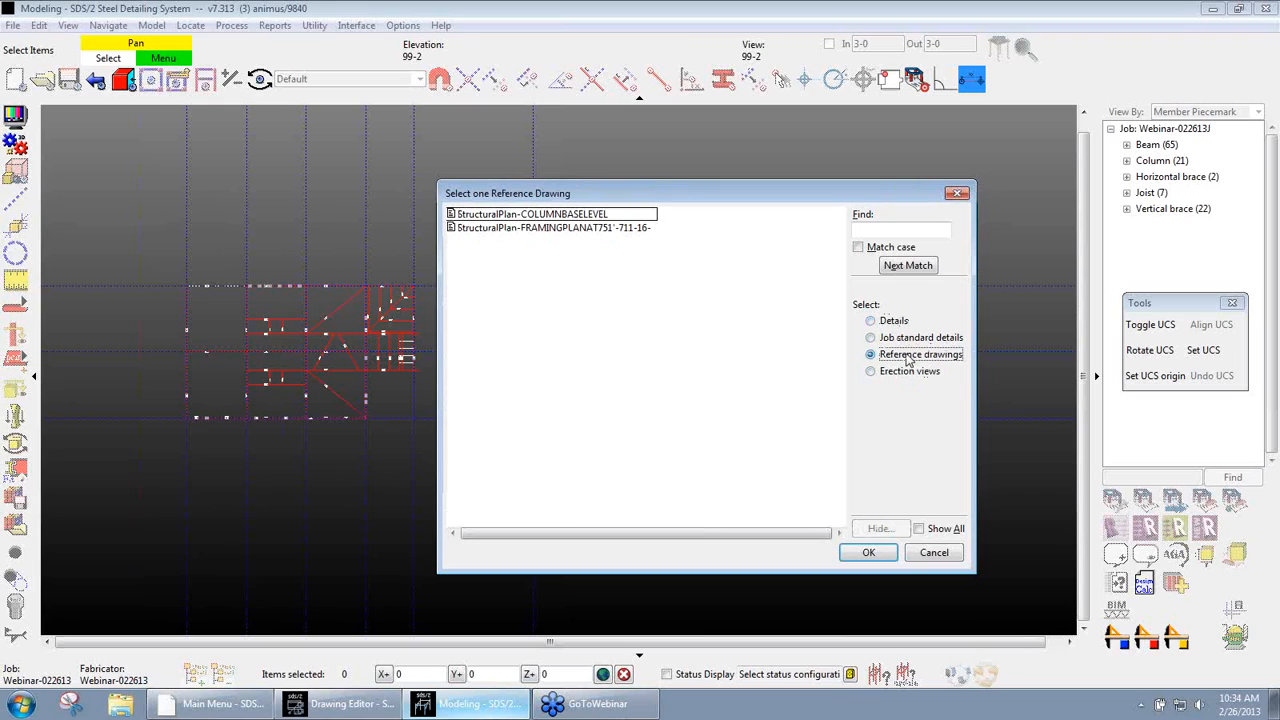
pyautogui.click(586, 216)
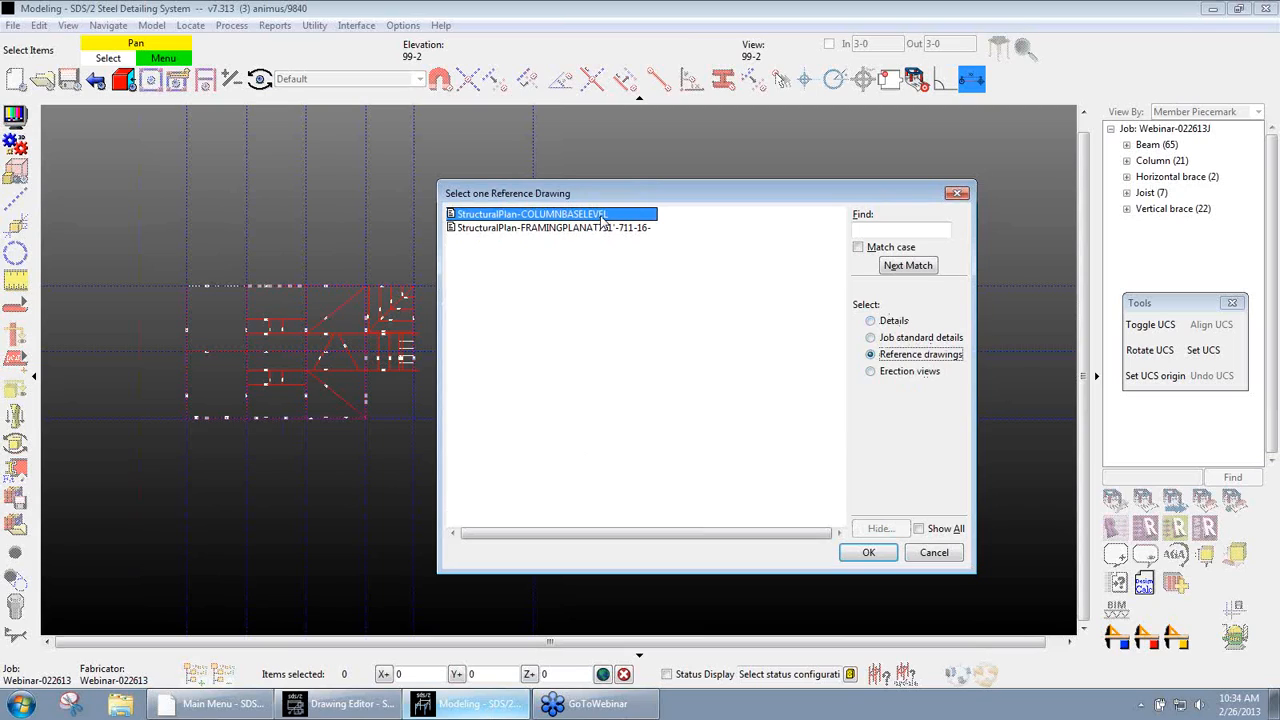
pyautogui.click(868, 552)
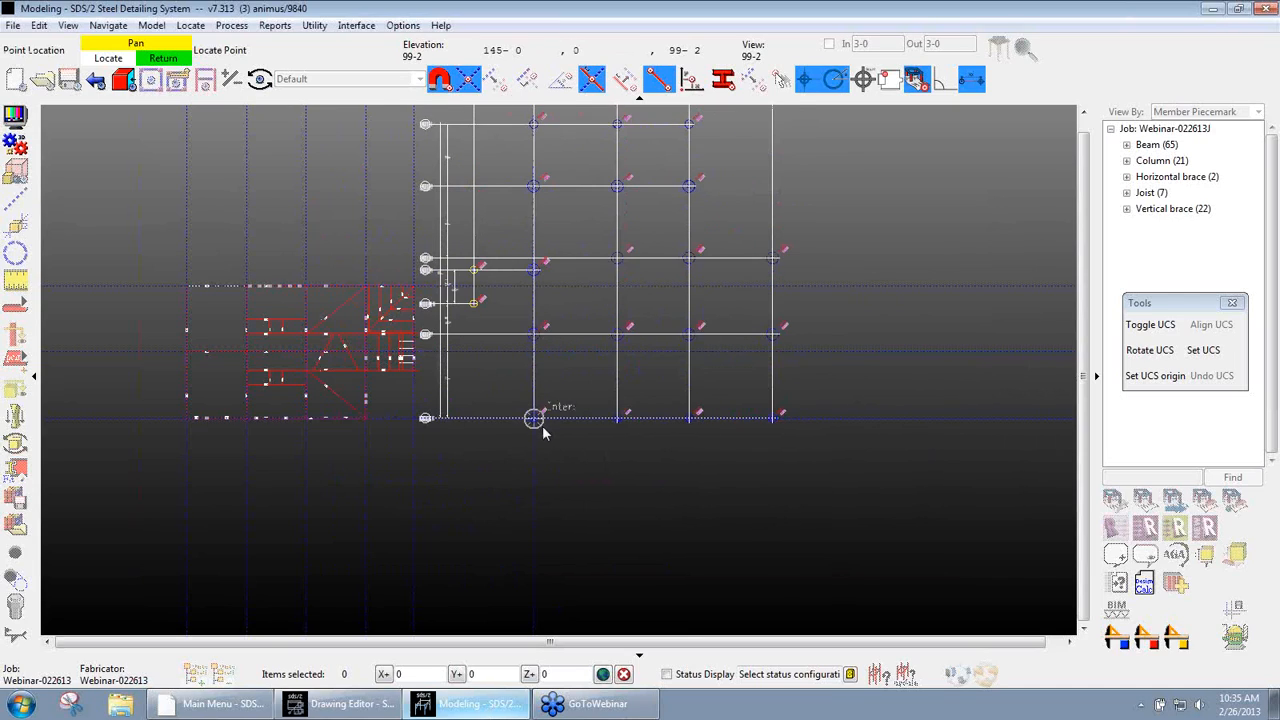
pyautogui.click(537, 420)
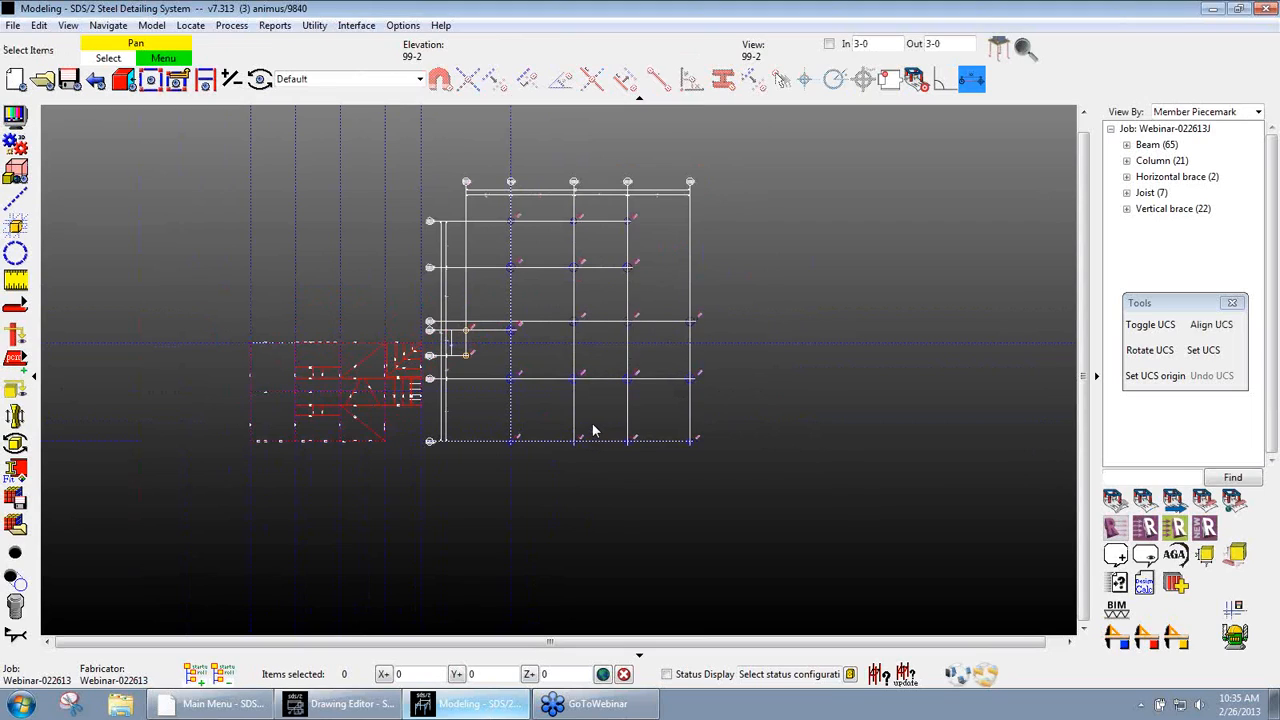
# Add a column at the W14X82 (BP1) location where gridlines 421-H and 421-1 cross on the reference drawing
pyautogui.scroll(1, 587, 377)
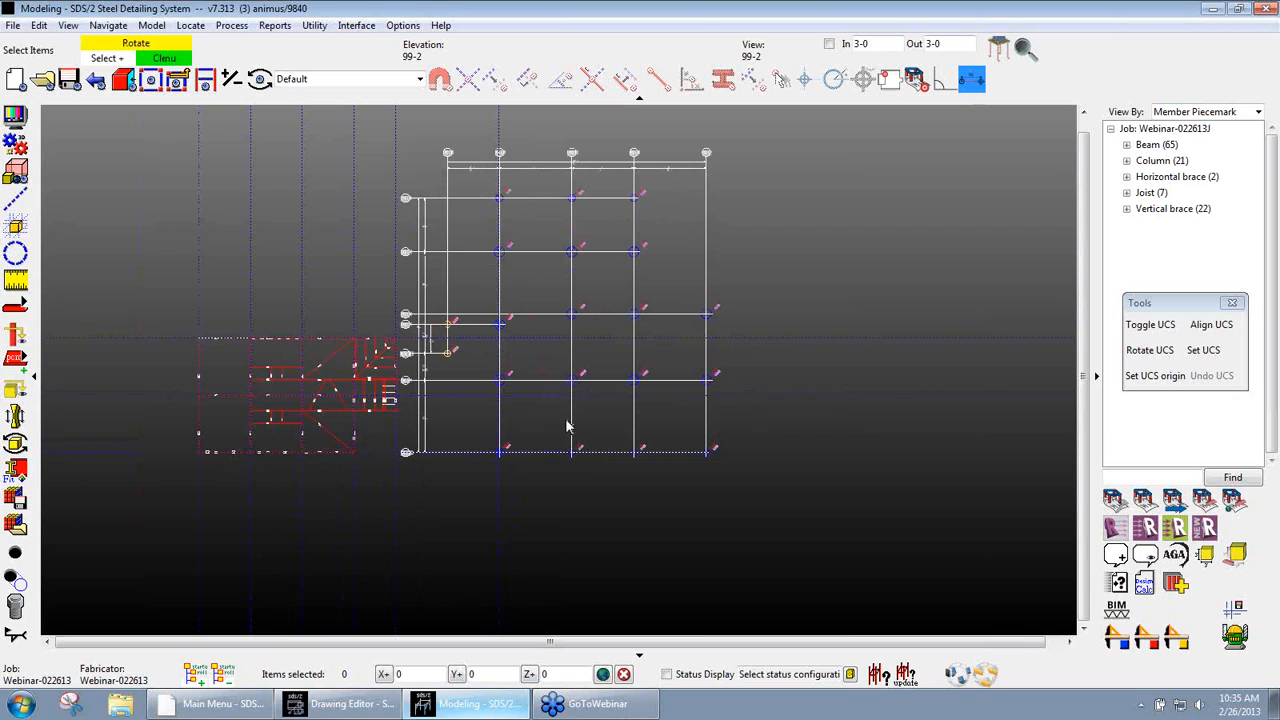
pyautogui.moveTo(566, 426)
pyautogui.keyDown('shift'); pyautogui.mouseDown(button='middle')
pyautogui.moveTo(444, 232)
pyautogui.moveTo(451, 176)
pyautogui.moveTo(571, 414)
pyautogui.mouseUp(button='middle'); pyautogui.keyUp('shift')
pyautogui.keyDown('shift'); pyautogui.moveTo(521, 447); pyautogui.dragTo(764, 297, button='middle'); pyautogui.keyUp('shift')
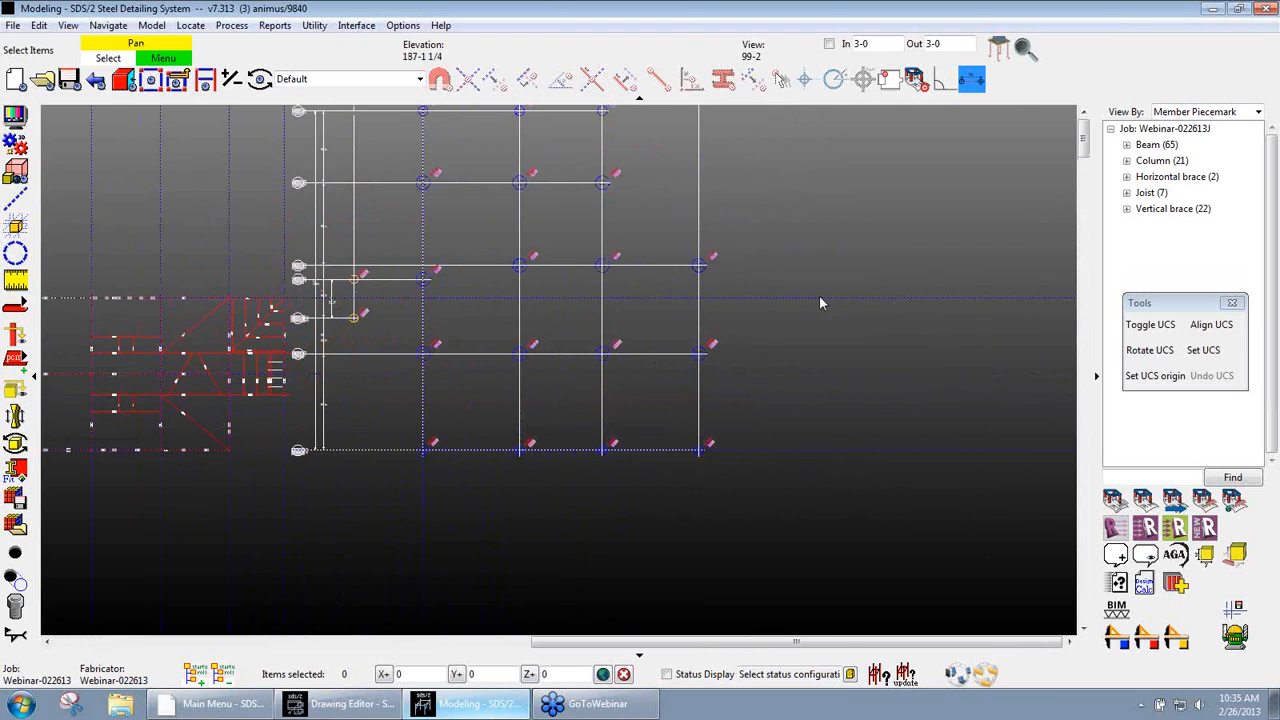
pyautogui.scroll(-1, 685, 501)
pyautogui.scroll(-1, 540, 500)
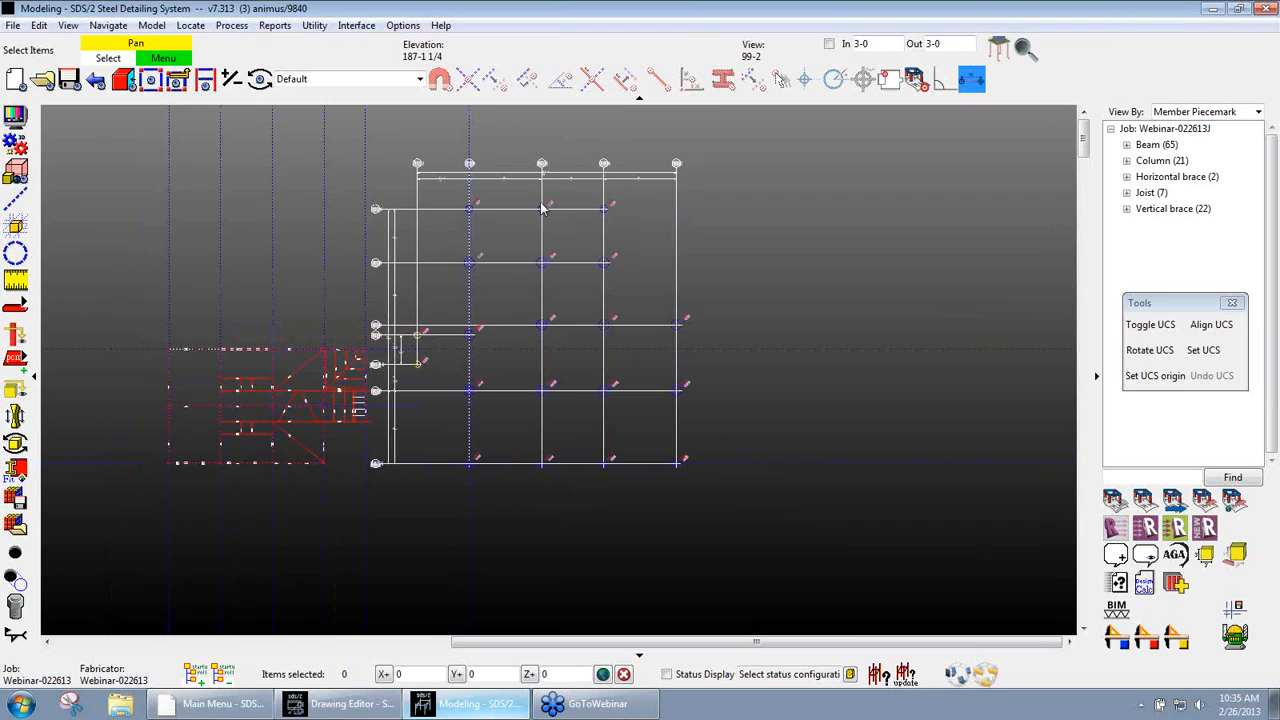
pyautogui.scroll(4, 542, 208)
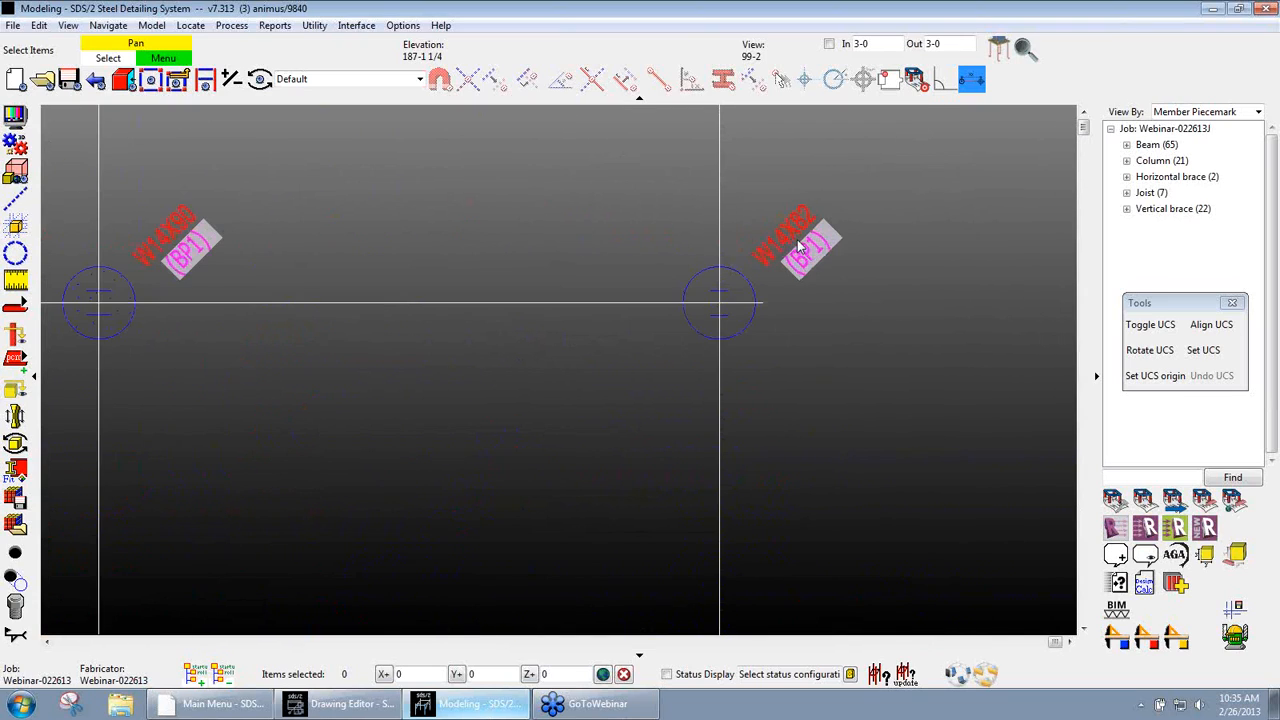
pyautogui.scroll(1, 800, 245)
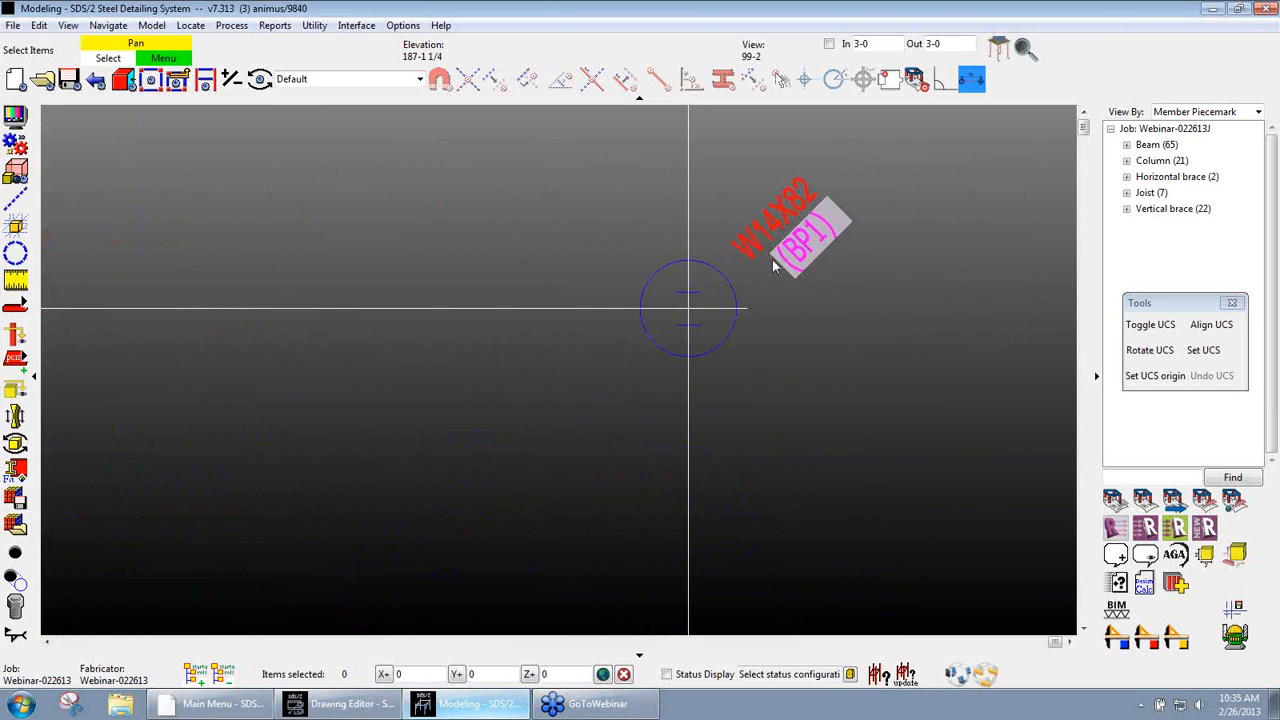
pyautogui.scroll(-1, 805, 250)
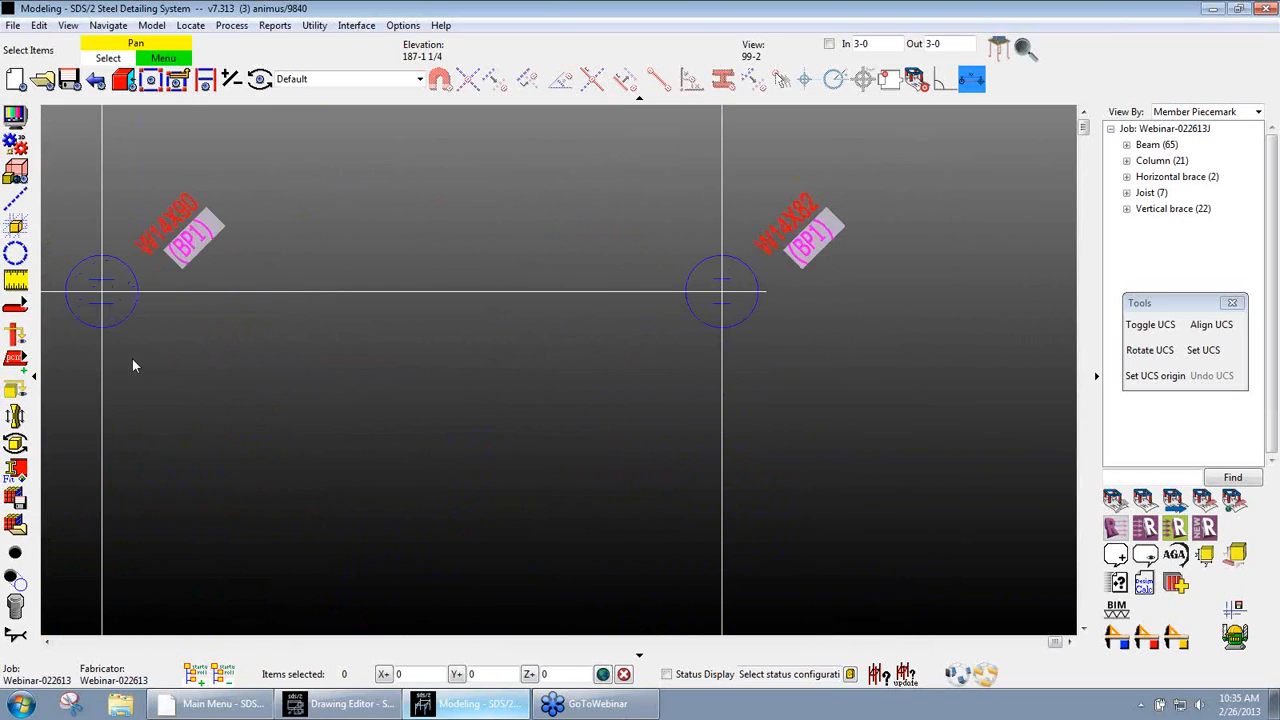
pyautogui.click(21, 304)
pyautogui.click(74, 314)
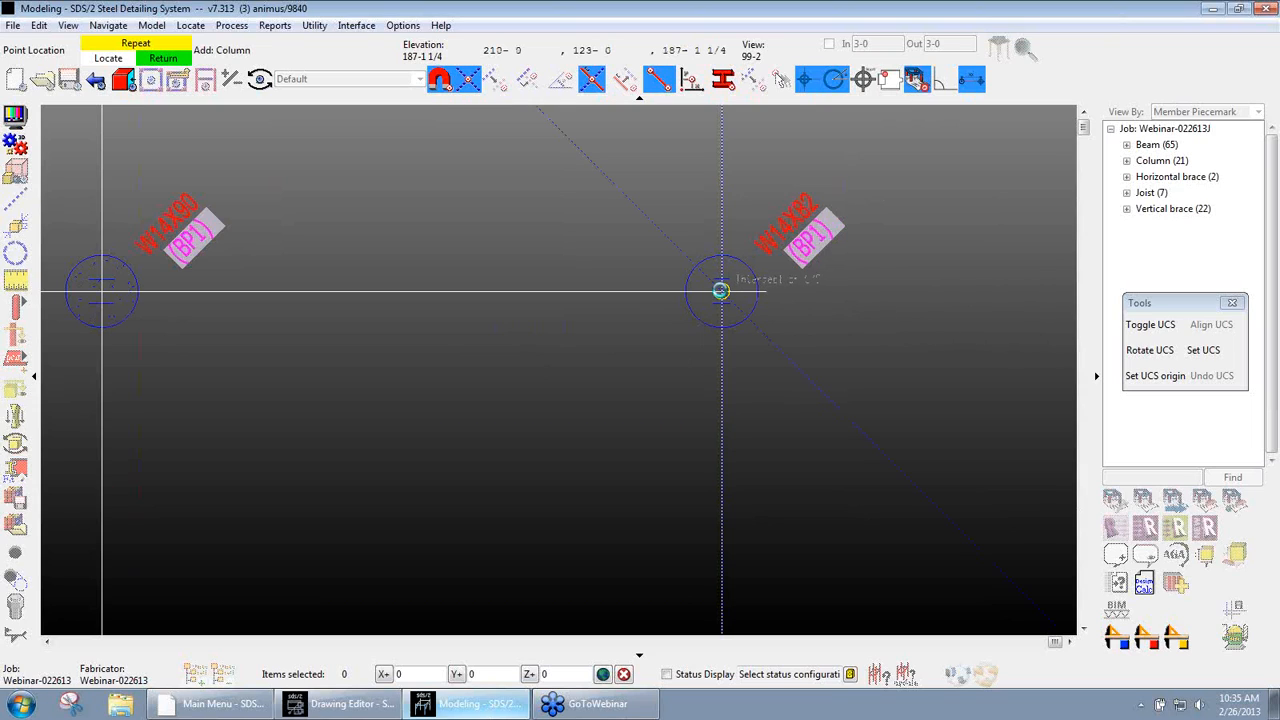
pyautogui.click(722, 292)
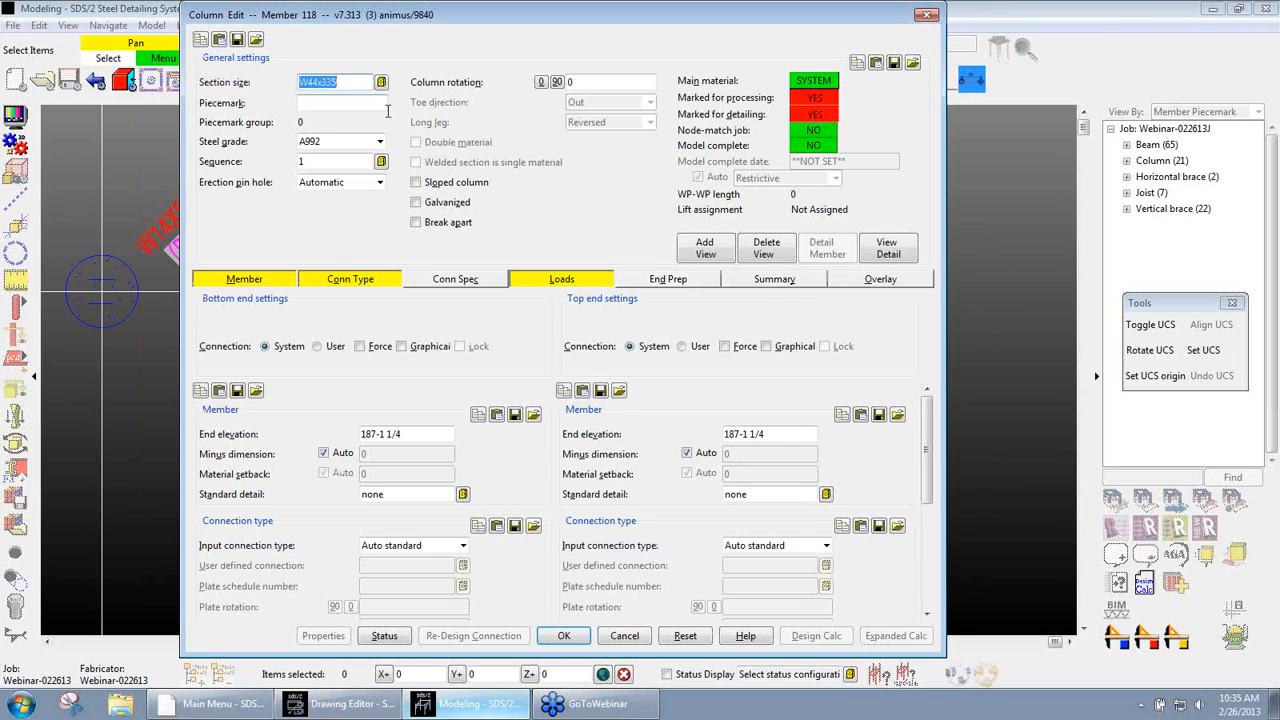
pyautogui.write('w18x82')
pyautogui.click(559, 87)
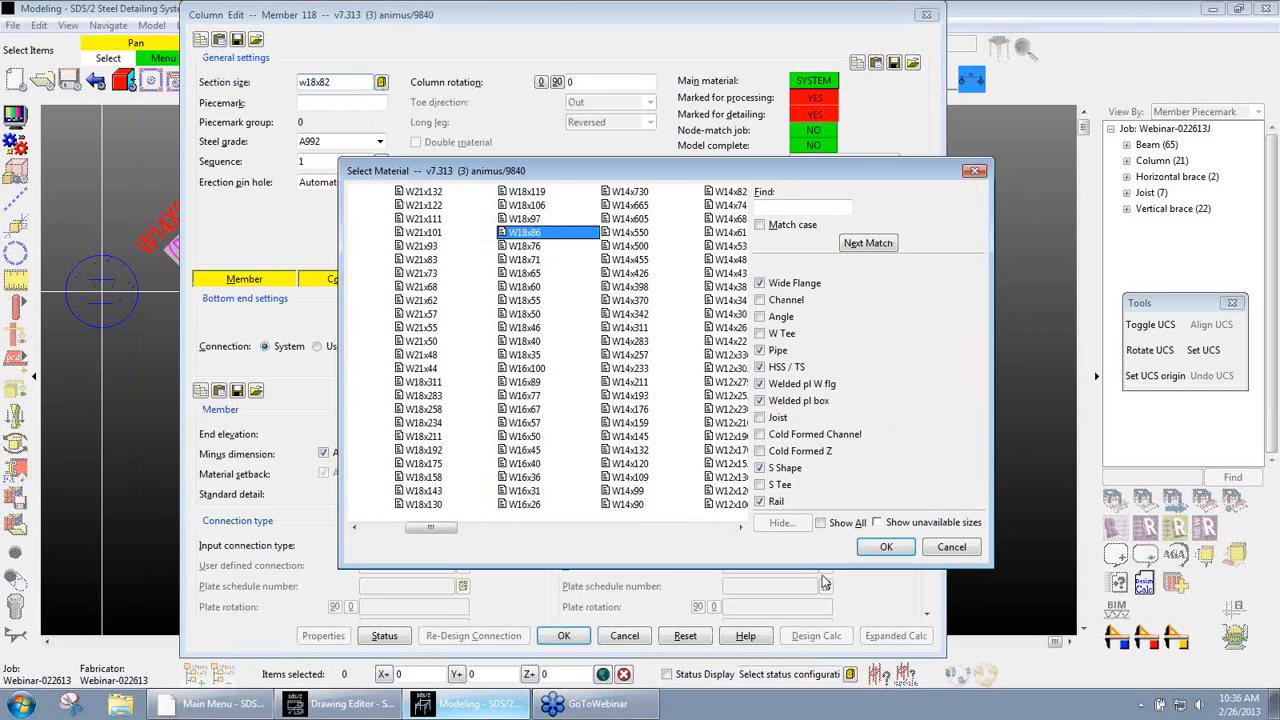
pyautogui.click(932, 546)
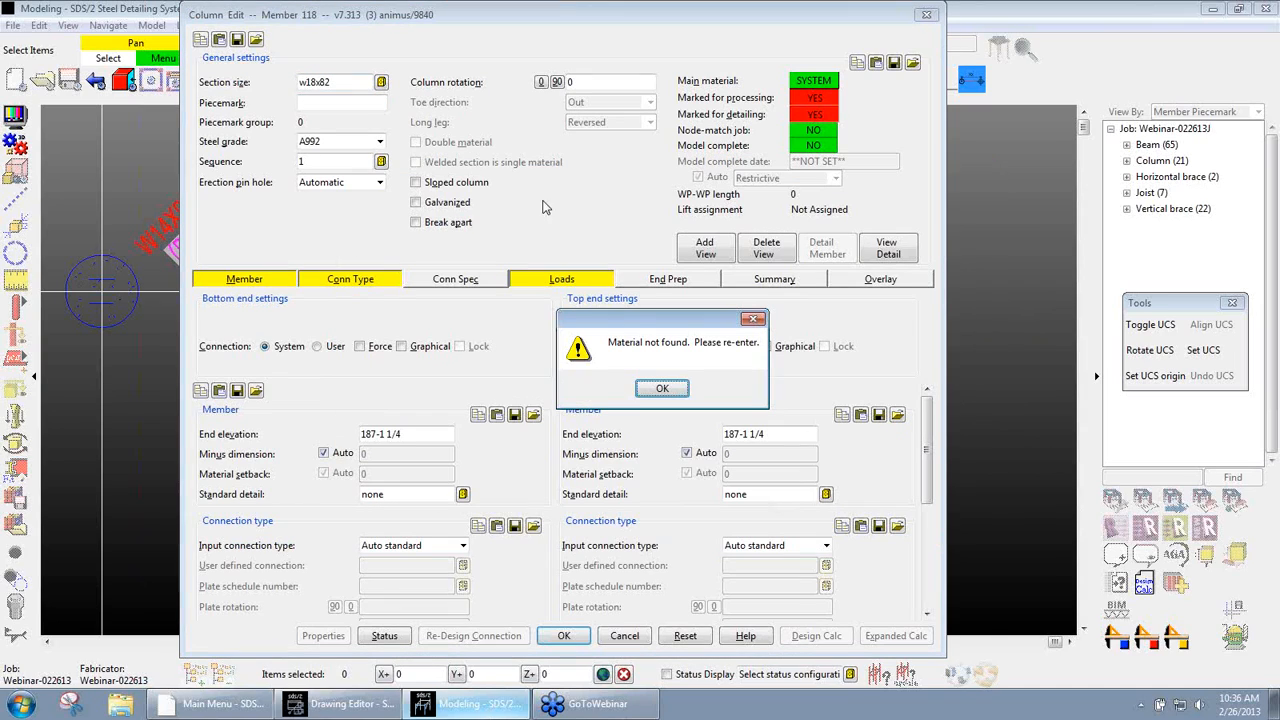
pyautogui.click(662, 388)
# Set the column's section size to W14x82 and its rotation to 90
pyautogui.write('w14')
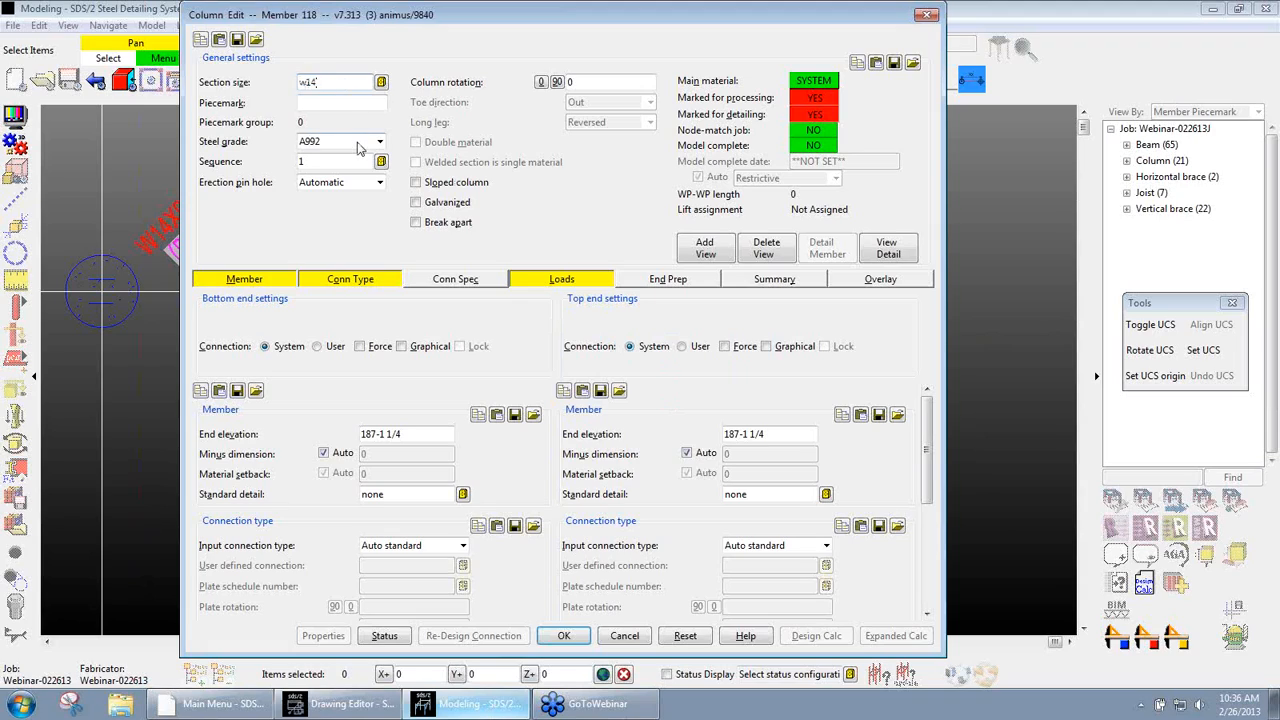
pyautogui.write('x82')
pyautogui.press('Tab')
pyautogui.write('90')
# Set the column's bottom end elevation to 99-2 and its top end elevation to 126-0
pyautogui.click(432, 434)
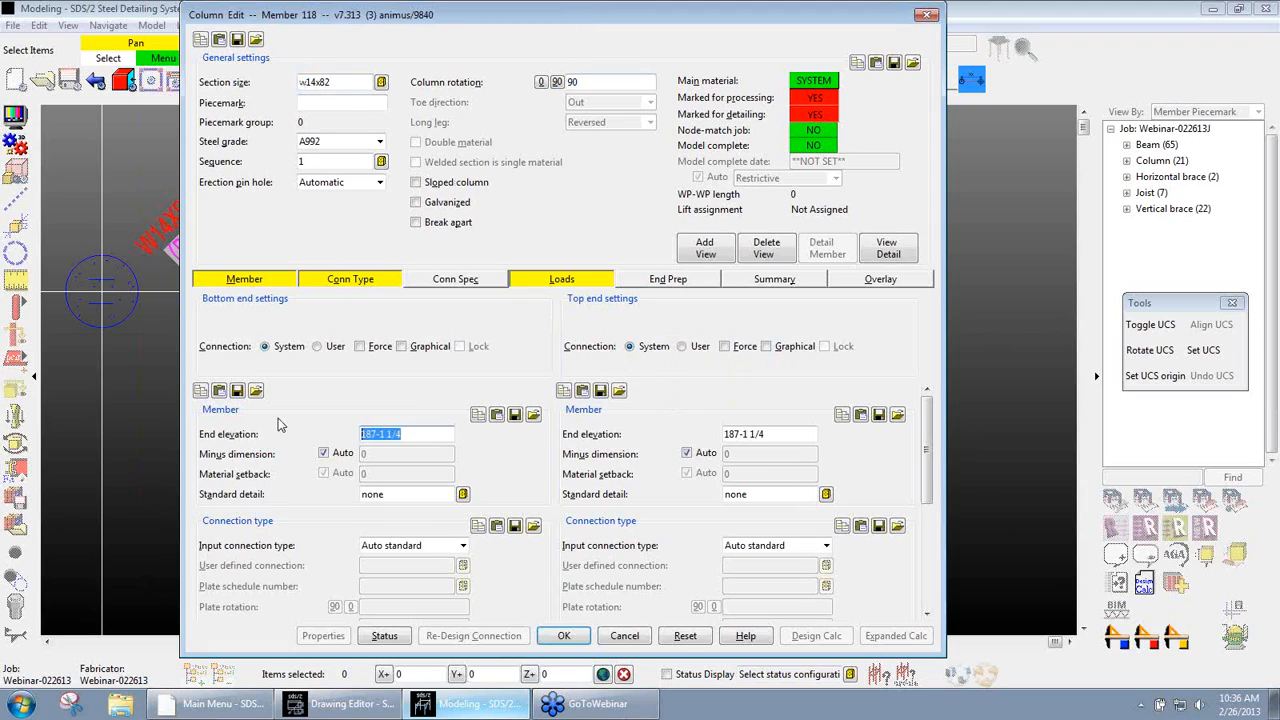
pyautogui.write('59')
pyautogui.write('-2')
pyautogui.click(782, 438)
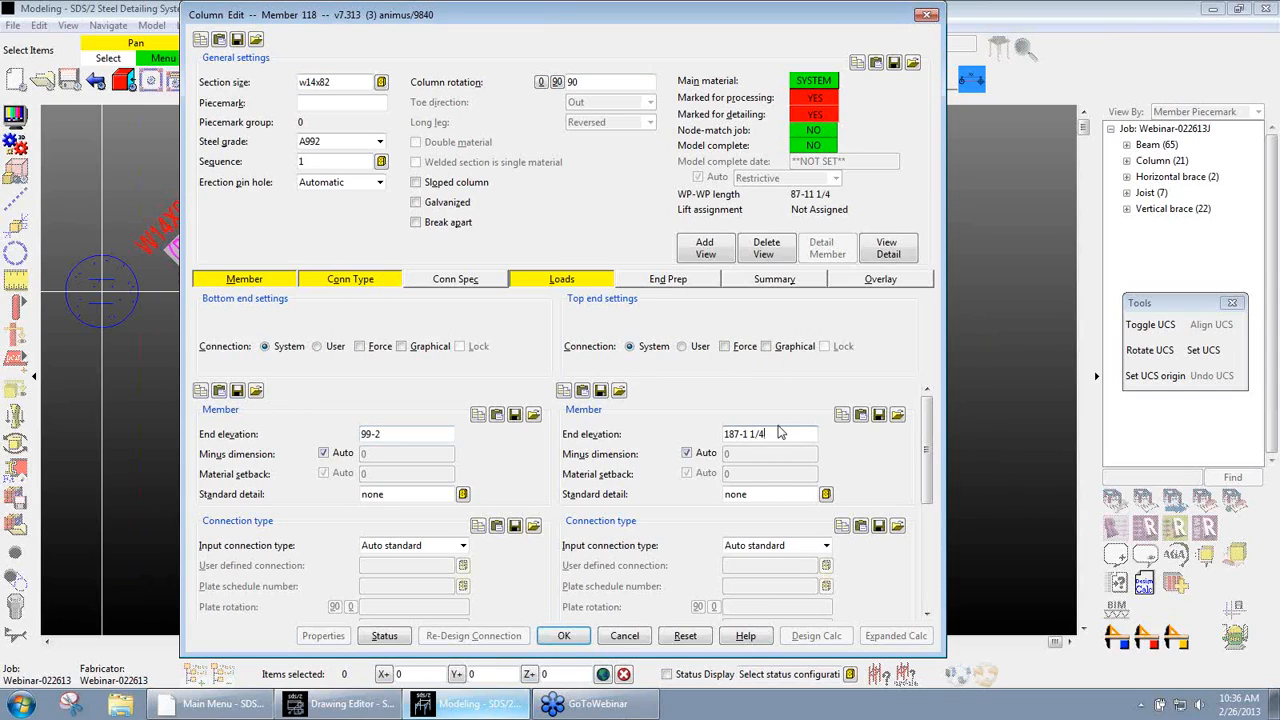
pyautogui.moveTo(782, 434); pyautogui.dragTo(630, 428)
pyautogui.write('126-0')
# Give the column's bottom end a user base/cap plate from plate schedule 1 (bp1), then accept the column and finish adding columns
pyautogui.click(460, 547)
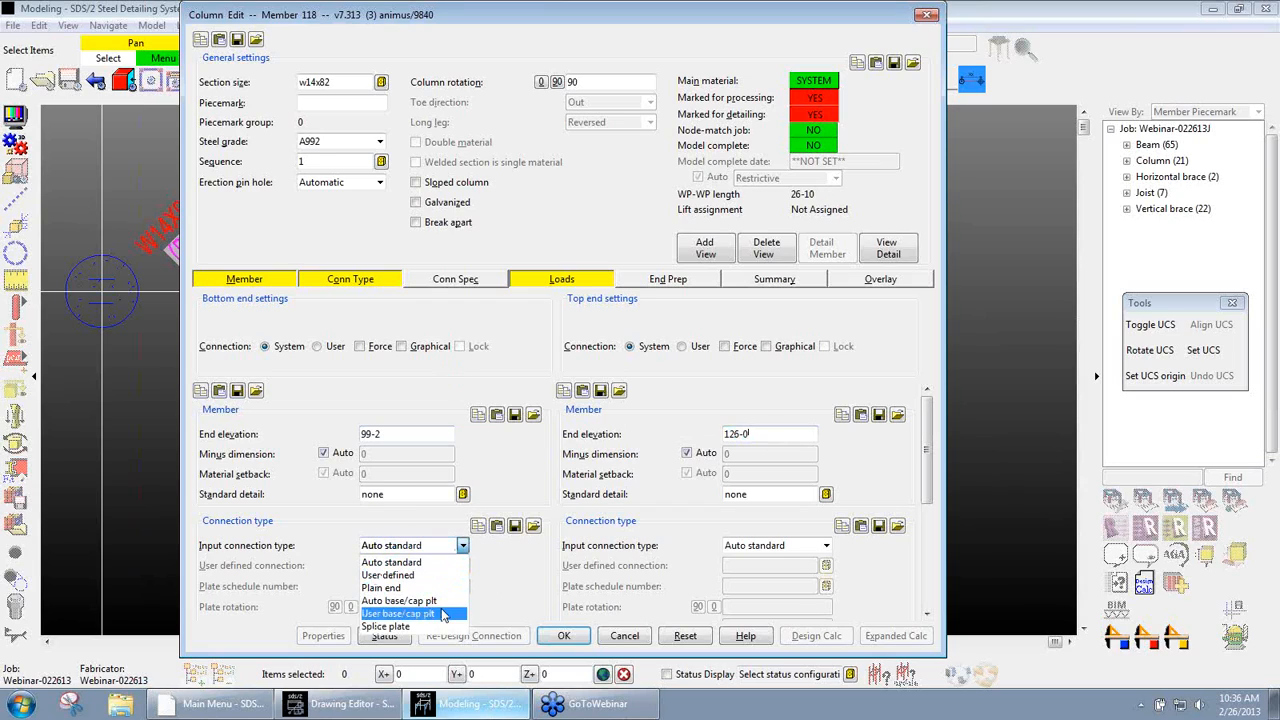
pyautogui.click(435, 620)
pyautogui.click(462, 586)
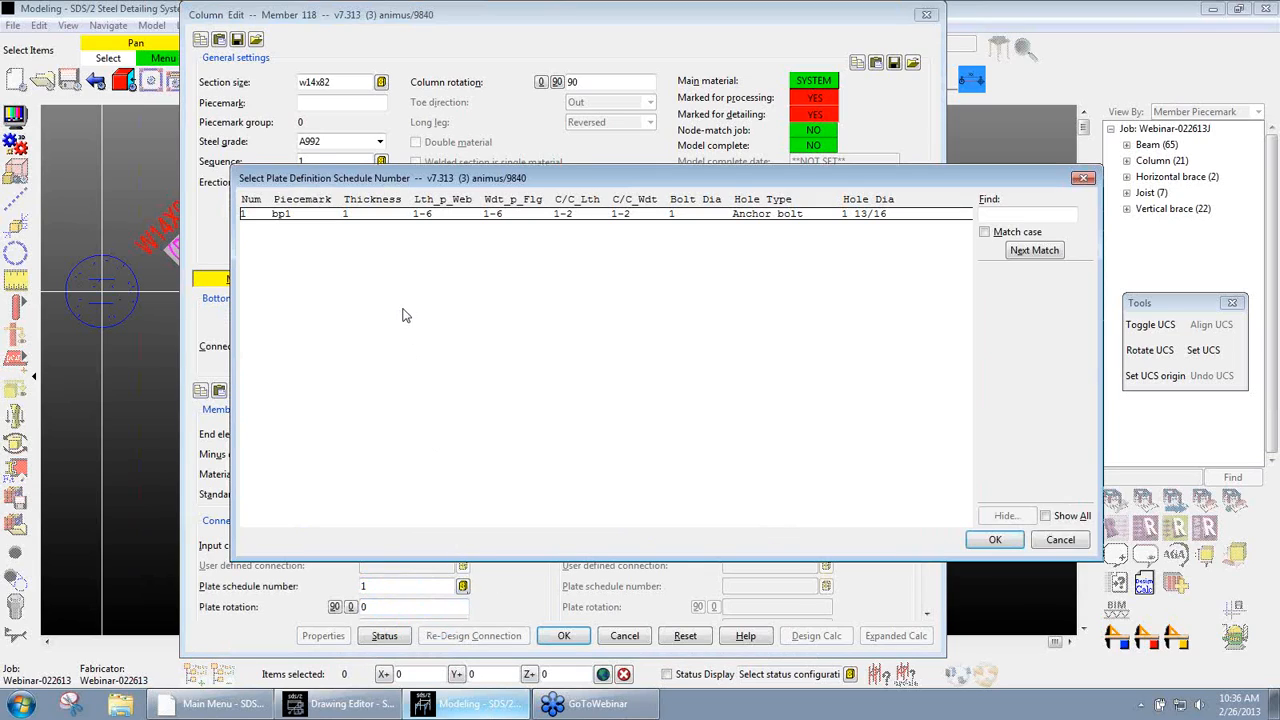
pyautogui.doubleClick(321, 222)
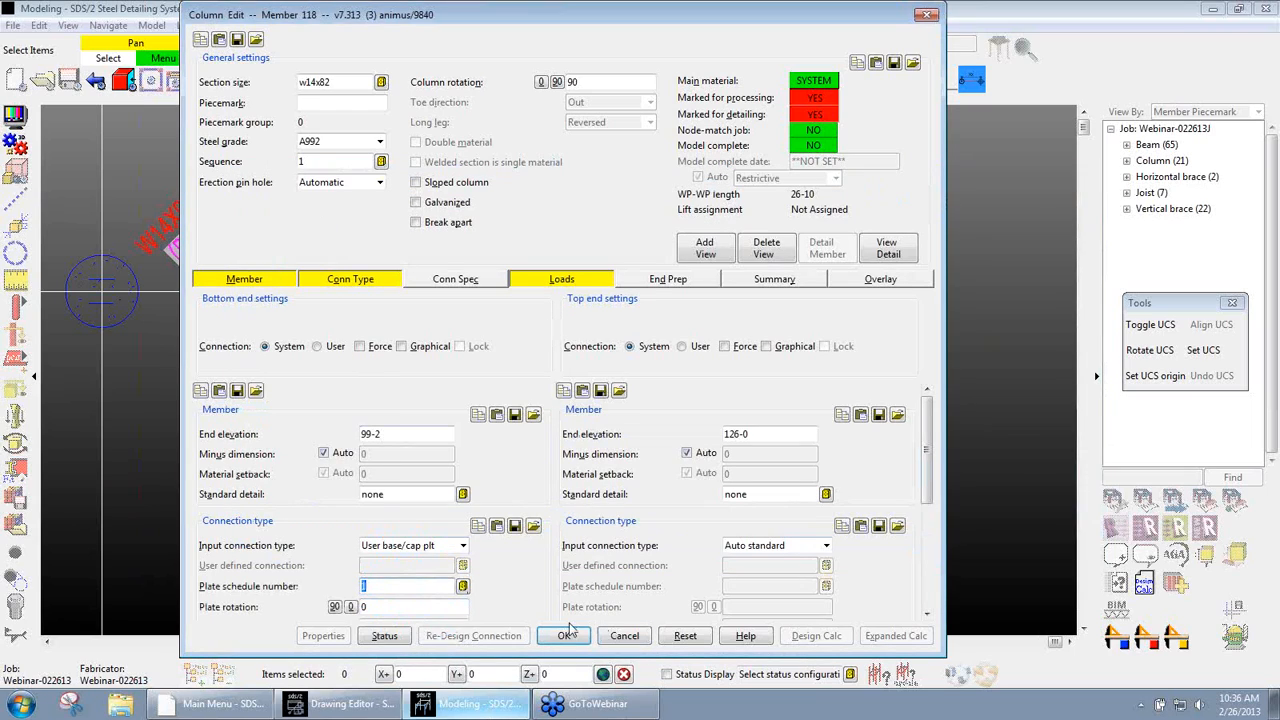
pyautogui.click(578, 643)
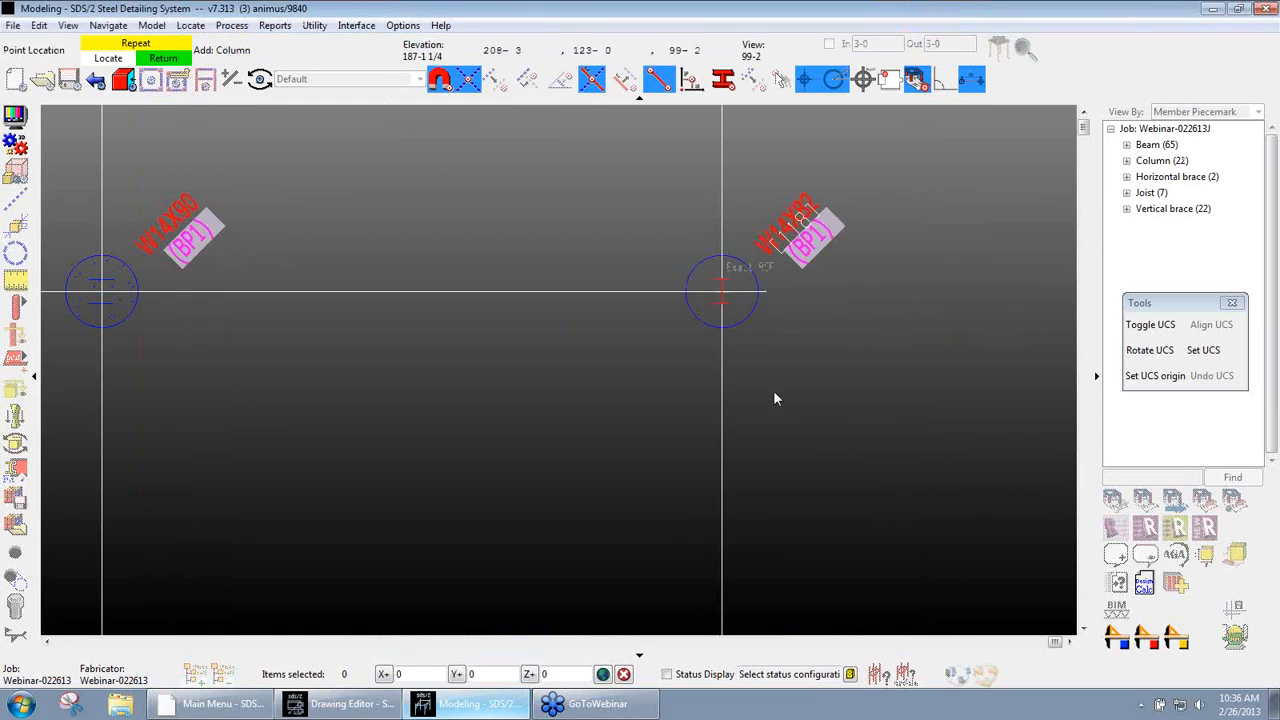
pyautogui.rightClick(762, 316)
# Examine the new column against its W14X82 symbol, gridlines and dimensions on the reference drawing
pyautogui.scroll(3, 753, 300)
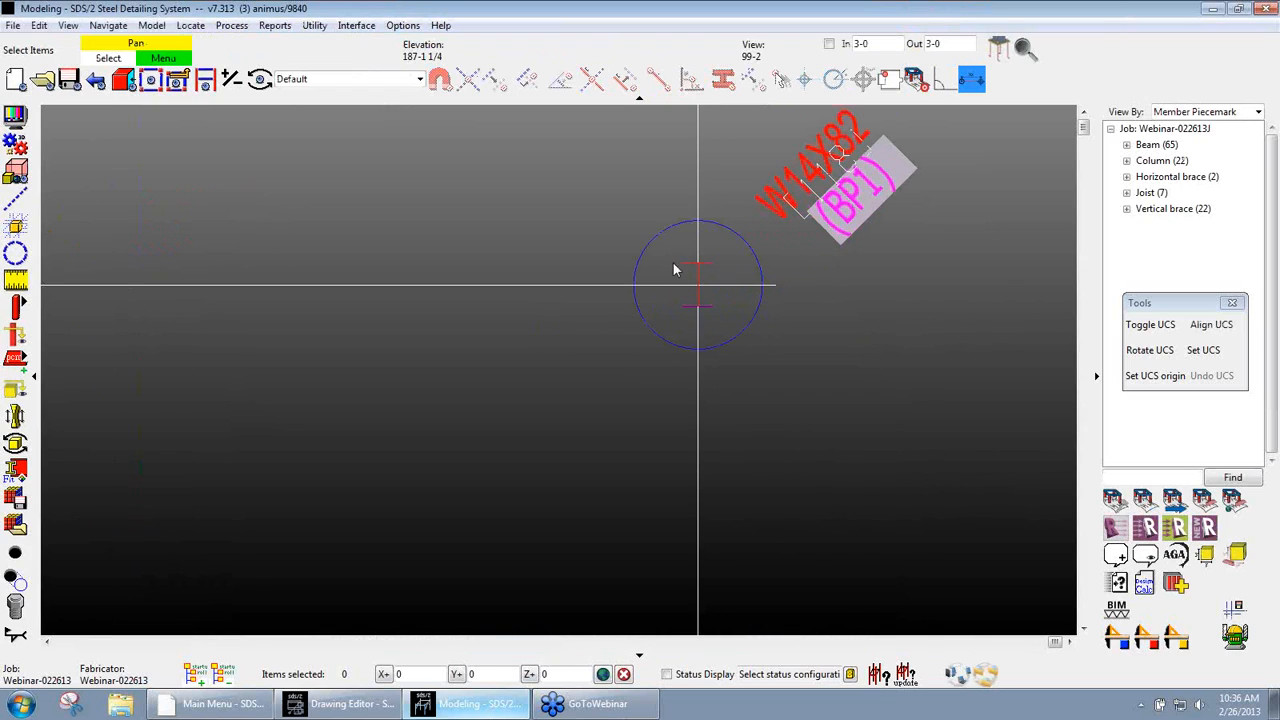
pyautogui.scroll(-4, 714, 275)
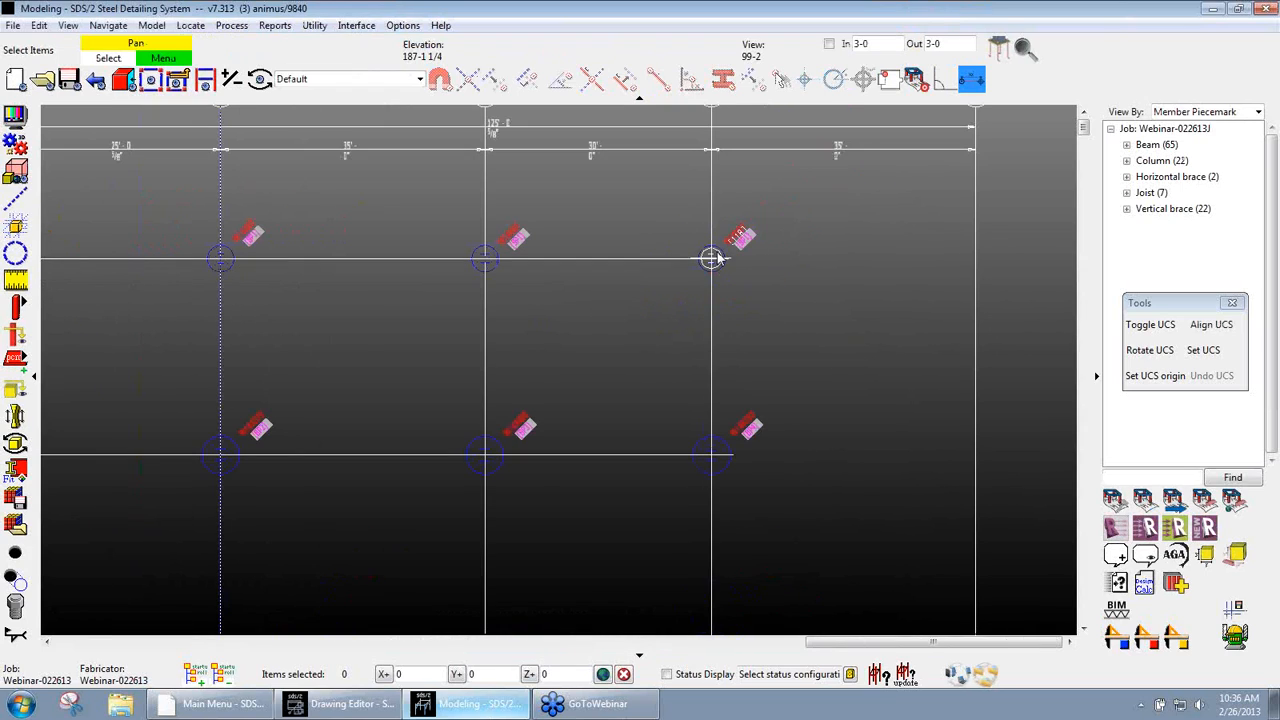
pyautogui.scroll(1, 735, 250)
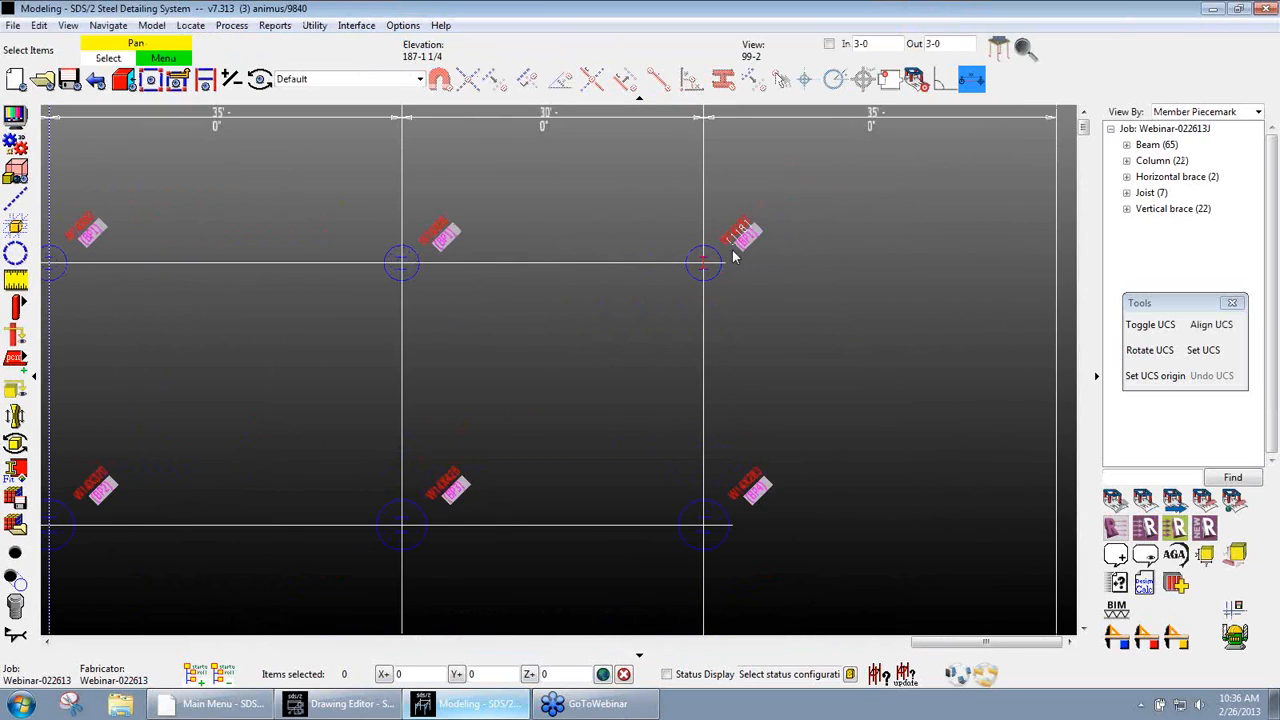
pyautogui.scroll(-5, 582, 270)
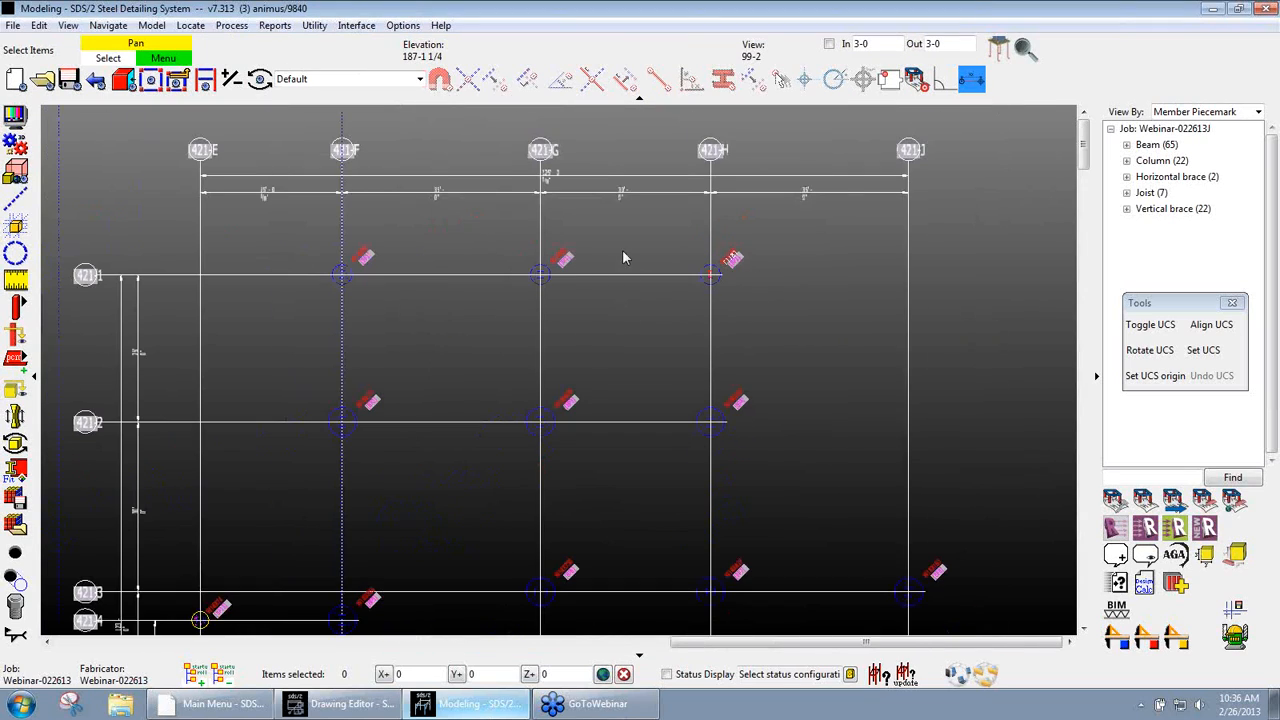
pyautogui.scroll(3, 725, 230)
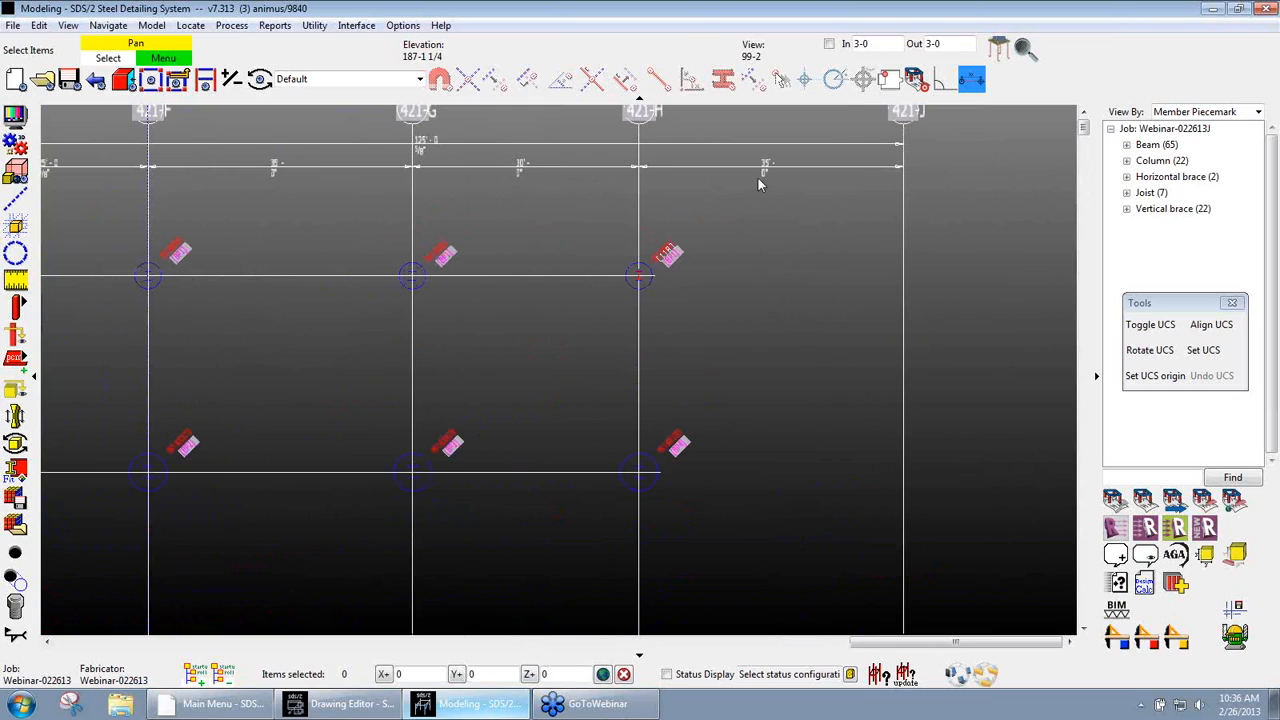
pyautogui.scroll(-4, 801, 265)
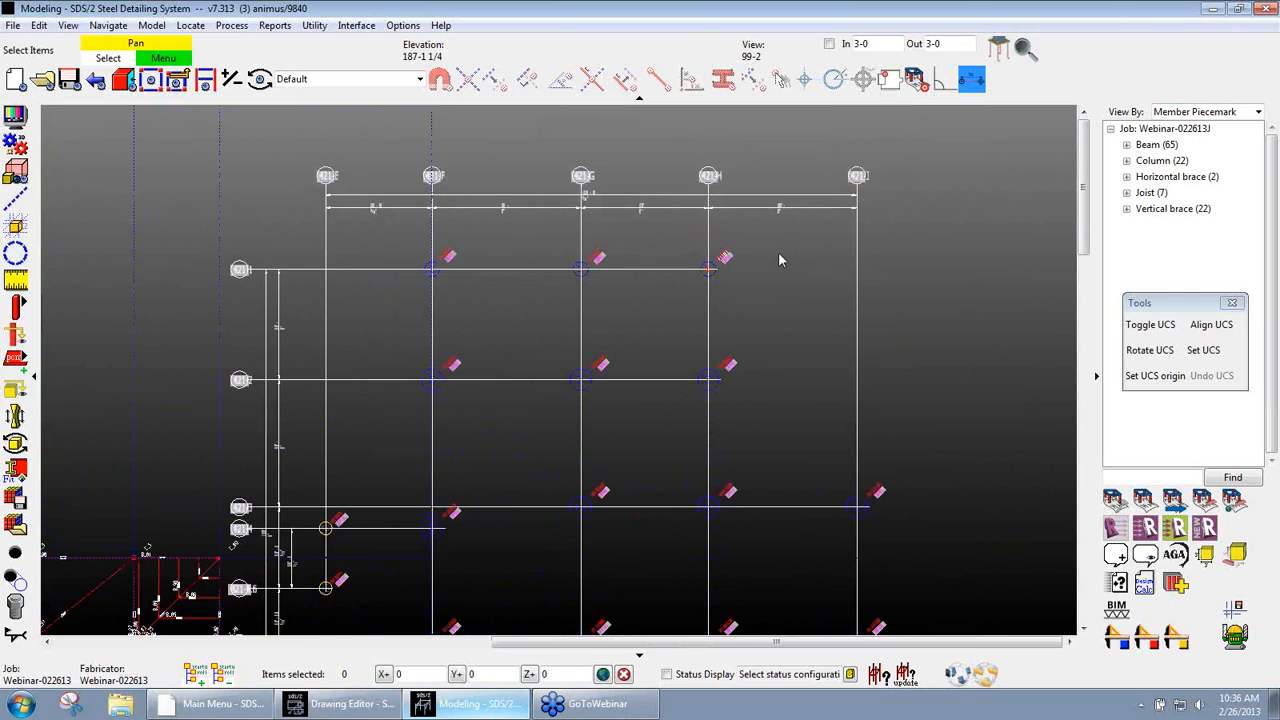
pyautogui.scroll(-2, 640, 295)
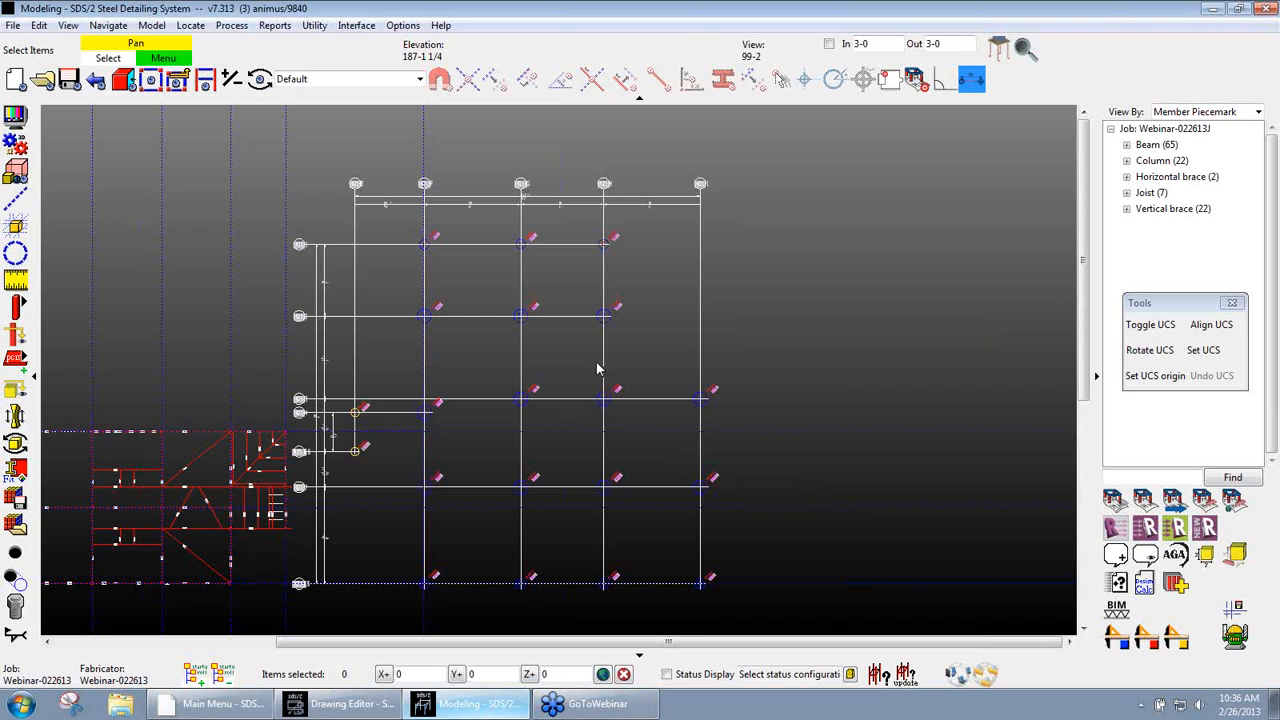
# Erase the StructuralPlan-COLUMNBASELEVEL reference drawing from the model
pyautogui.click(152, 25)
pyautogui.moveTo(233, 410)
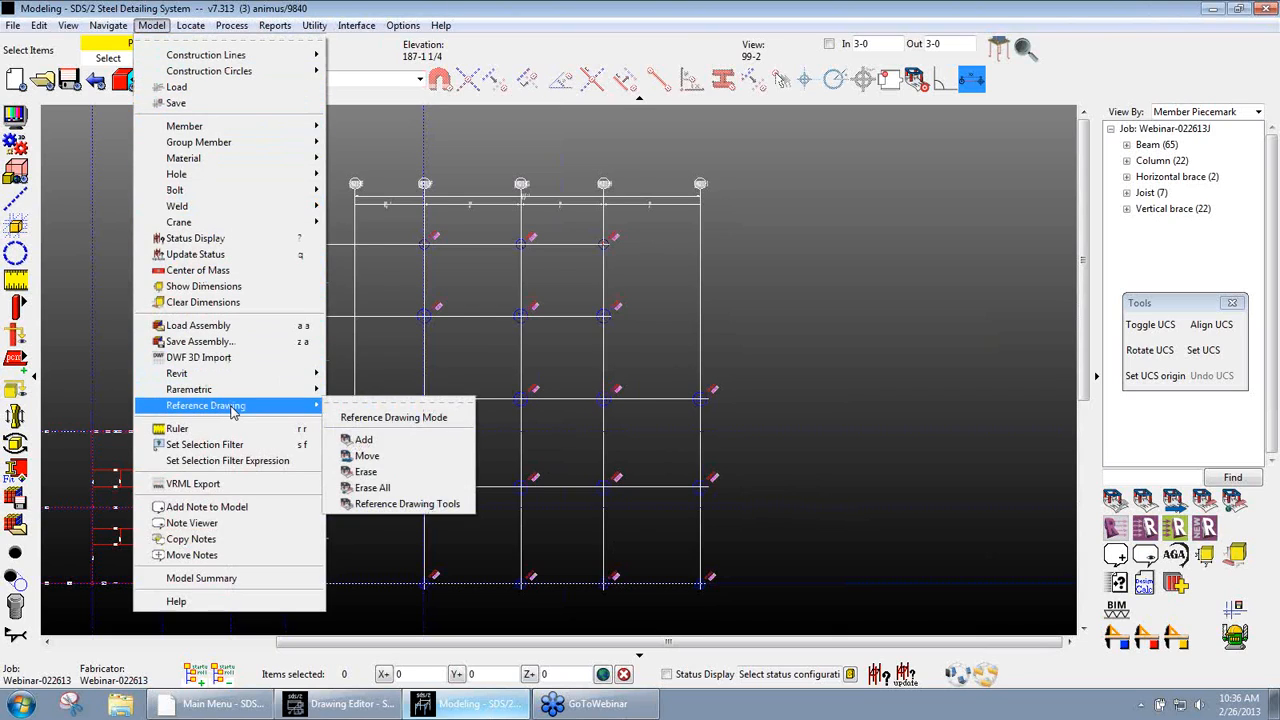
pyautogui.click(378, 474)
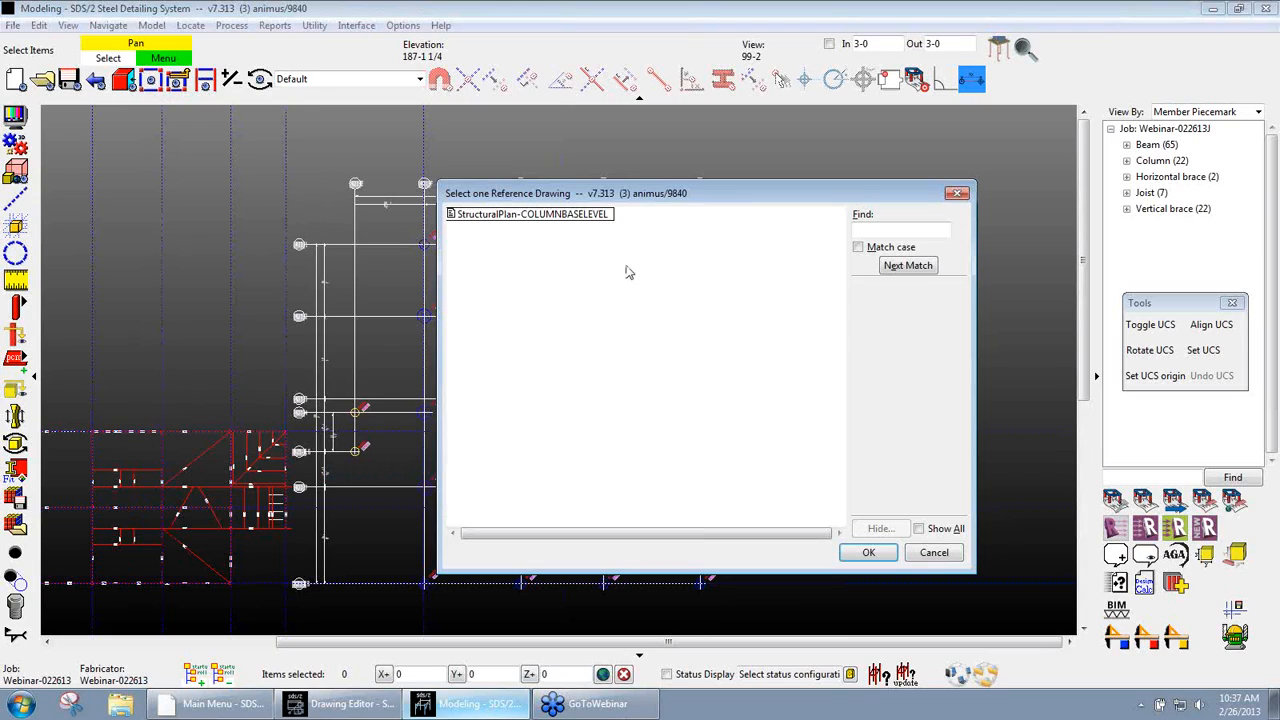
pyautogui.click(589, 218)
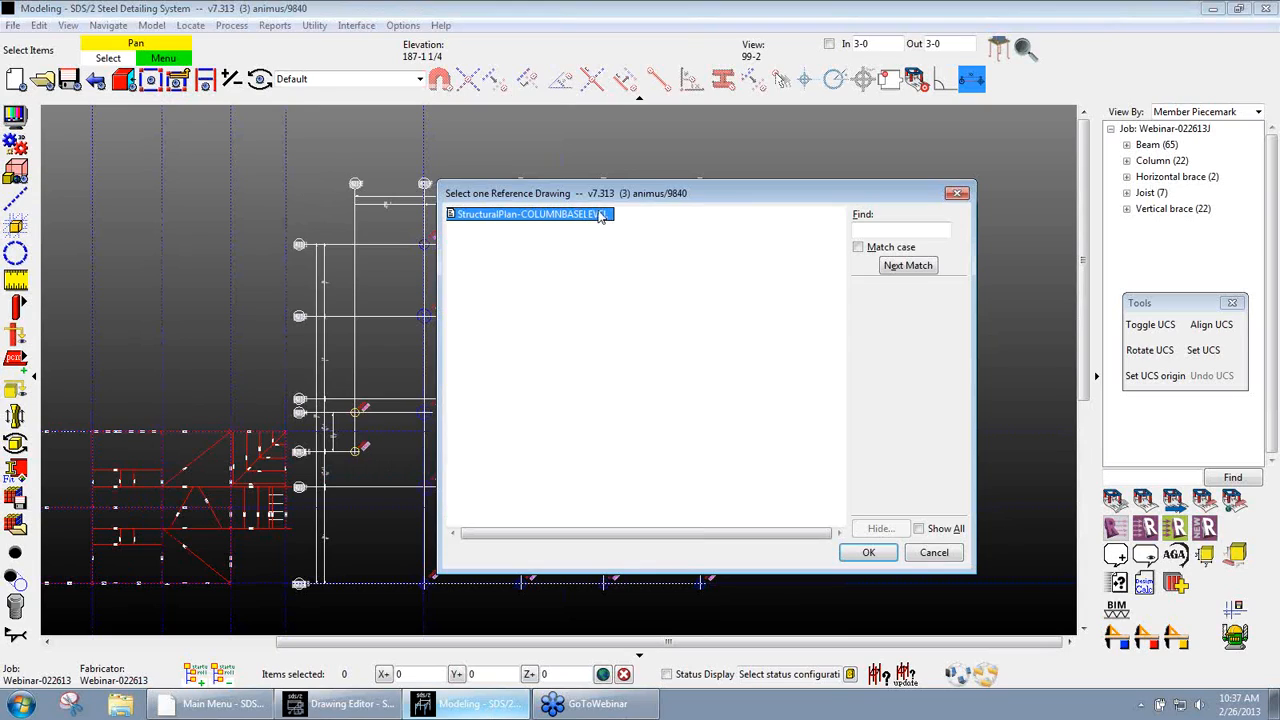
pyautogui.click(868, 552)
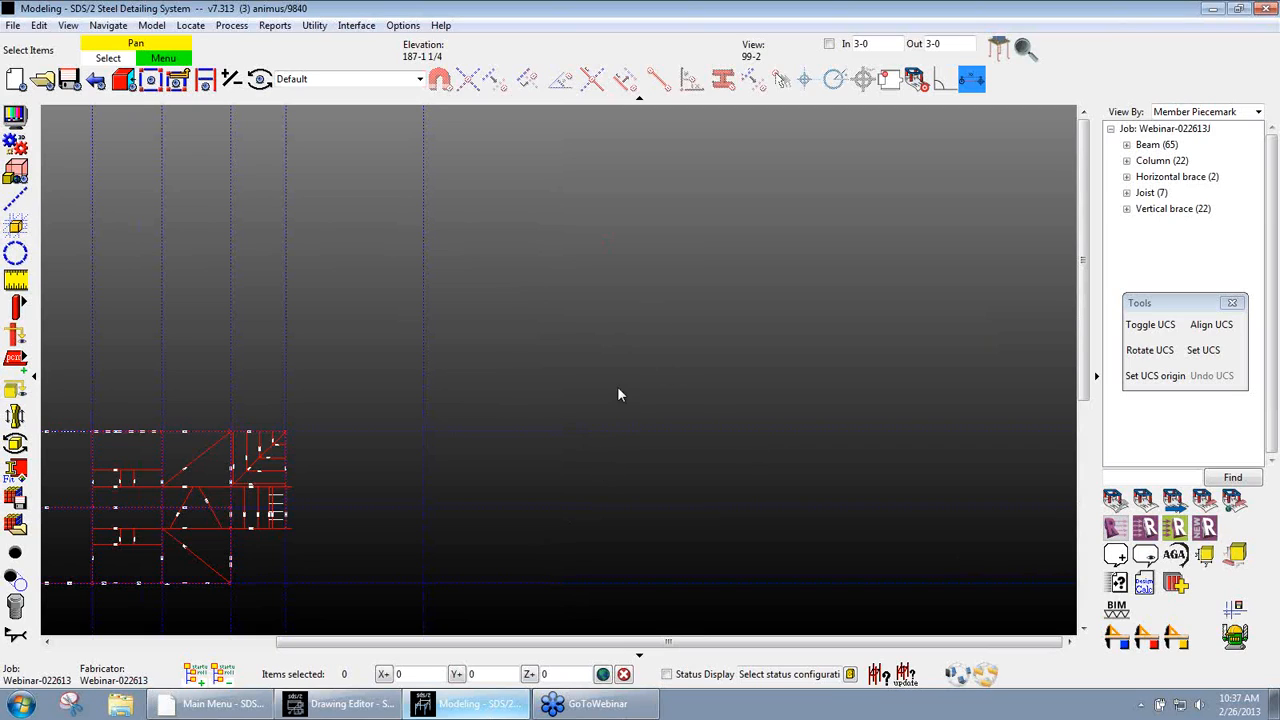
# Add the StructuralPlan-COLUMNBASELEVEL reference drawing back into the model
pyautogui.click(152, 25)
pyautogui.moveTo(250, 405)
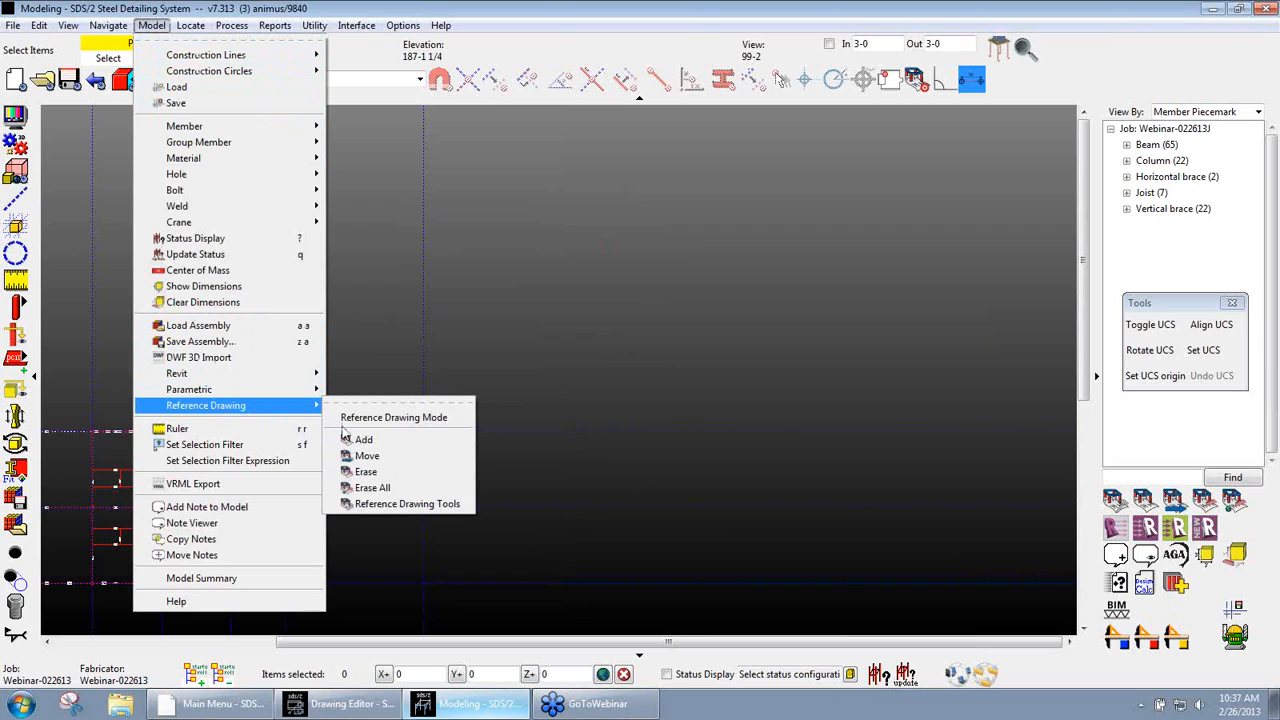
pyautogui.click(420, 441)
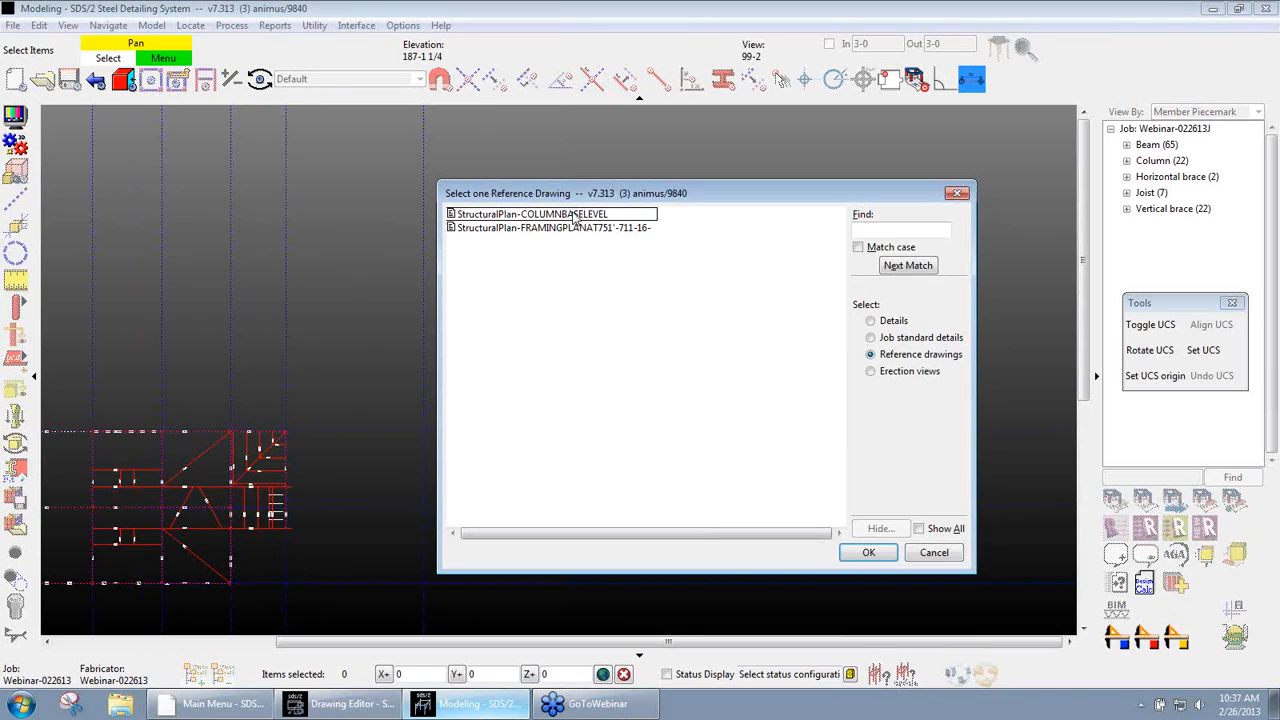
pyautogui.click(576, 216)
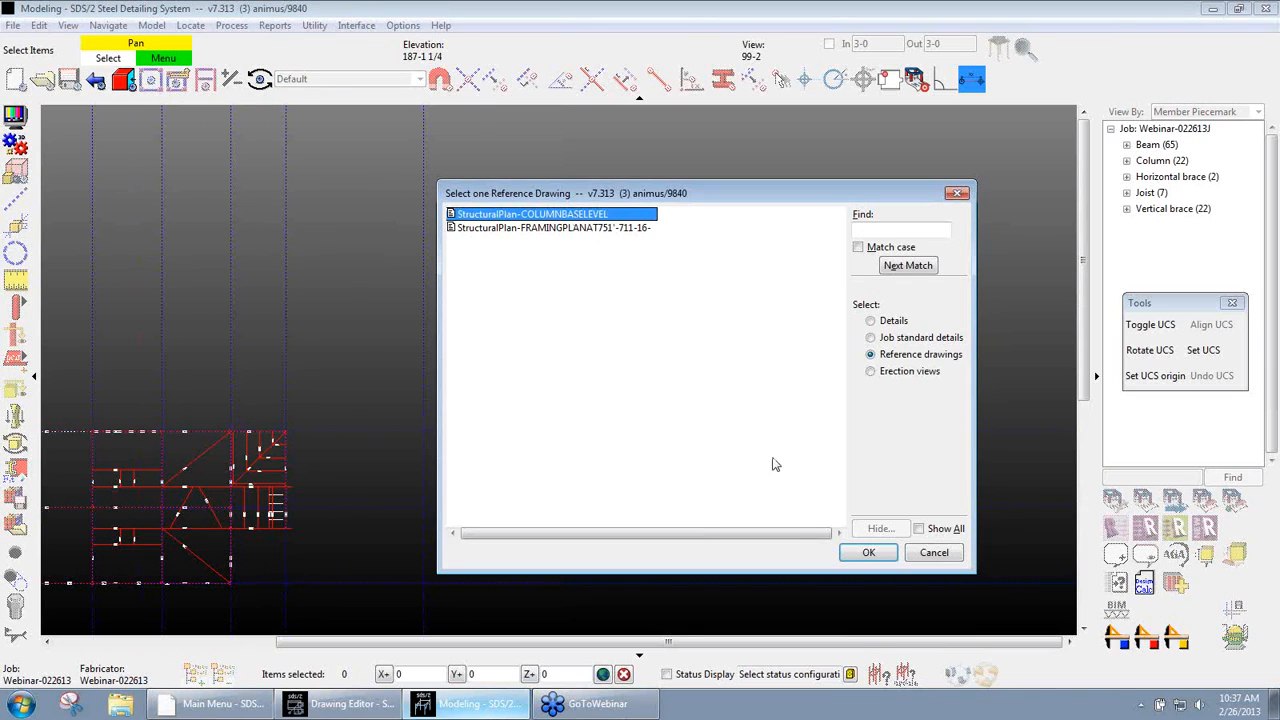
pyautogui.click(856, 558)
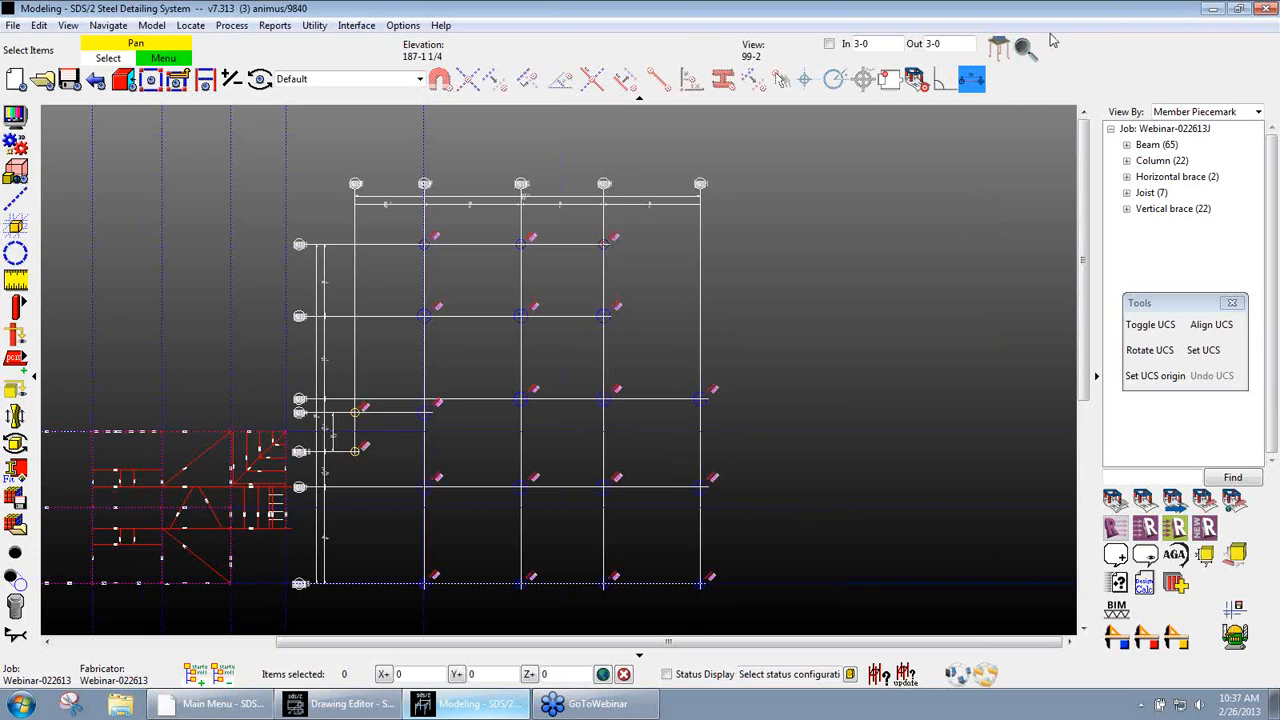
# Move the StructuralPlan-COLUMNBASELEVEL reference drawing, locating it at the gridline intersection in its bottom row, second column line
pyautogui.click(152, 25)
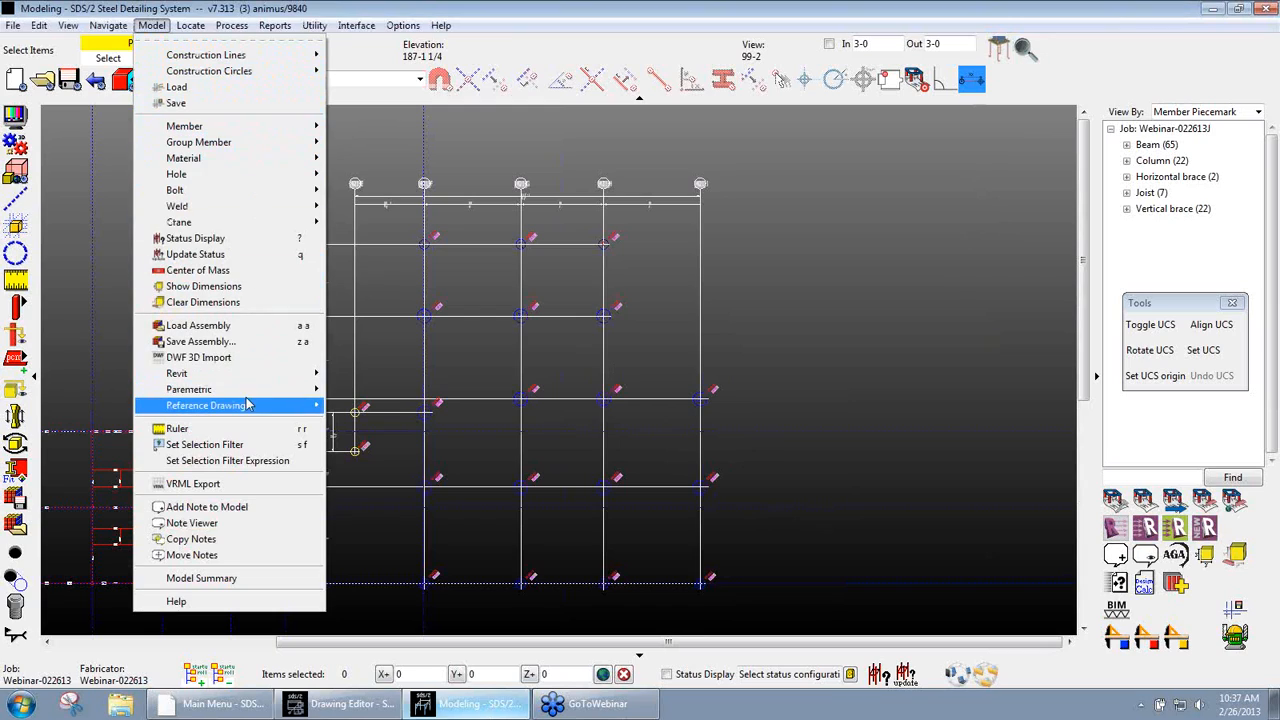
pyautogui.moveTo(245, 407)
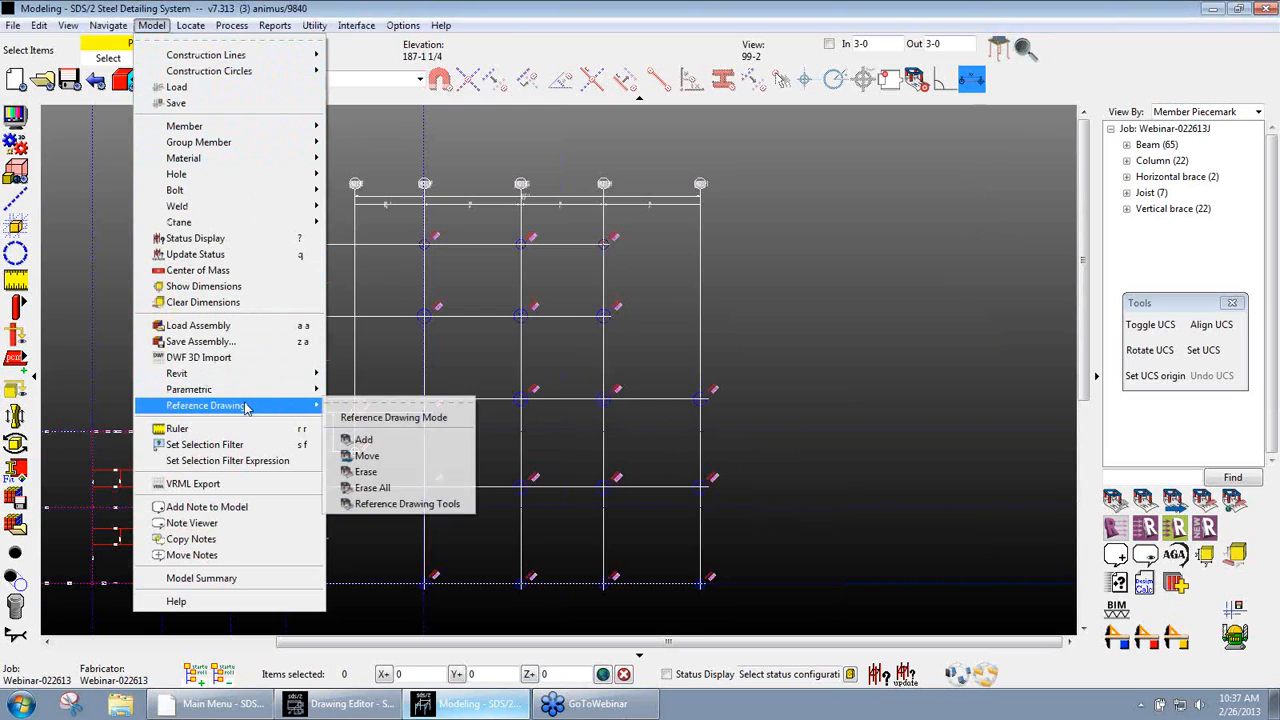
pyautogui.click(372, 458)
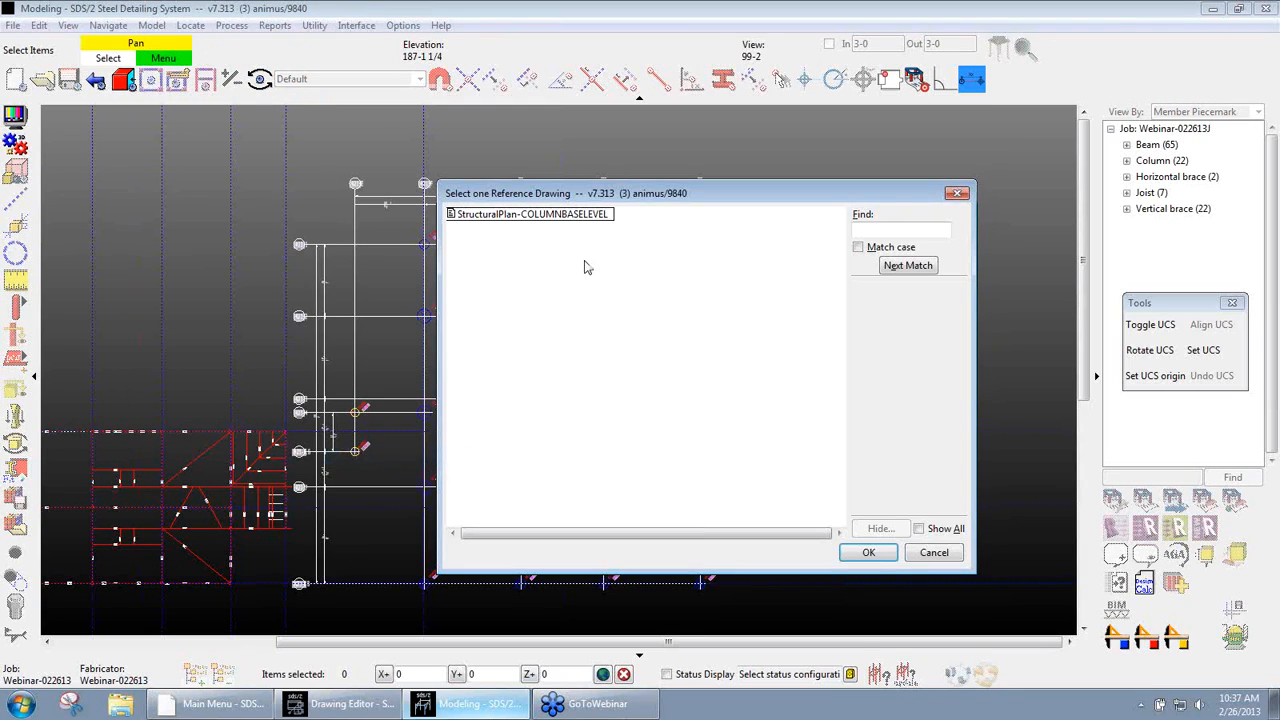
pyautogui.click(566, 215)
pyautogui.click(858, 555)
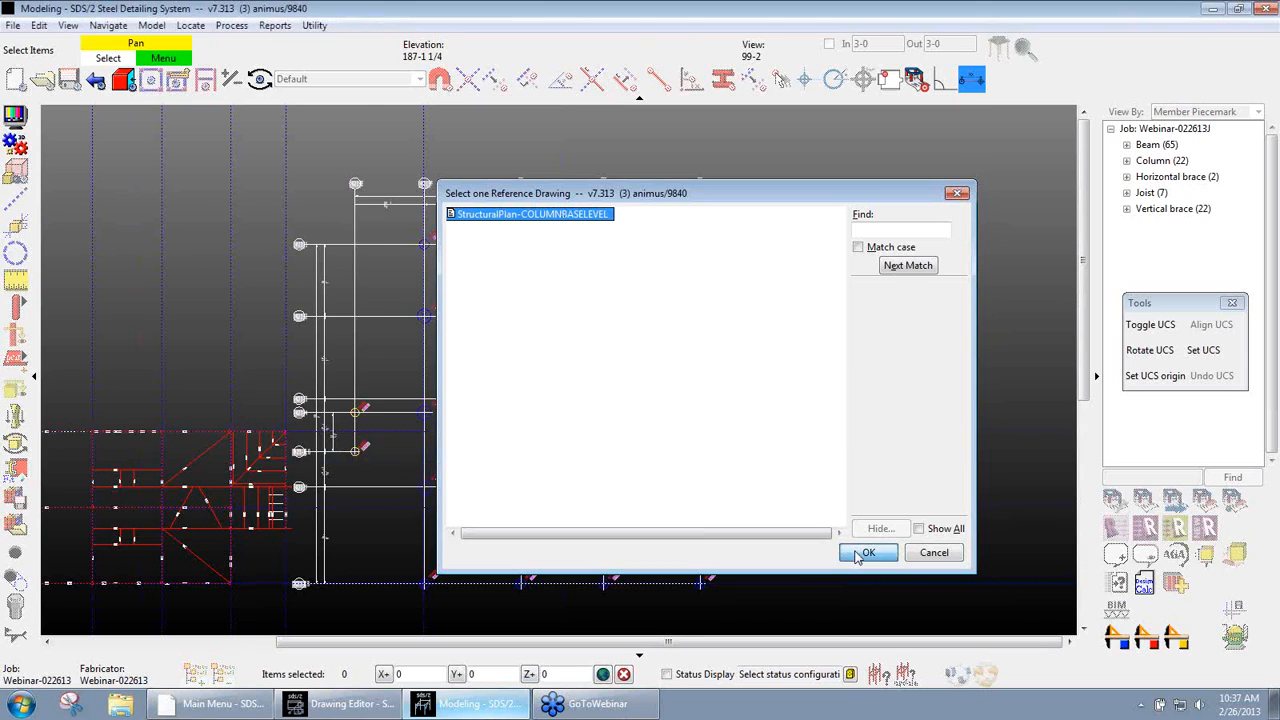
pyautogui.click(428, 587)
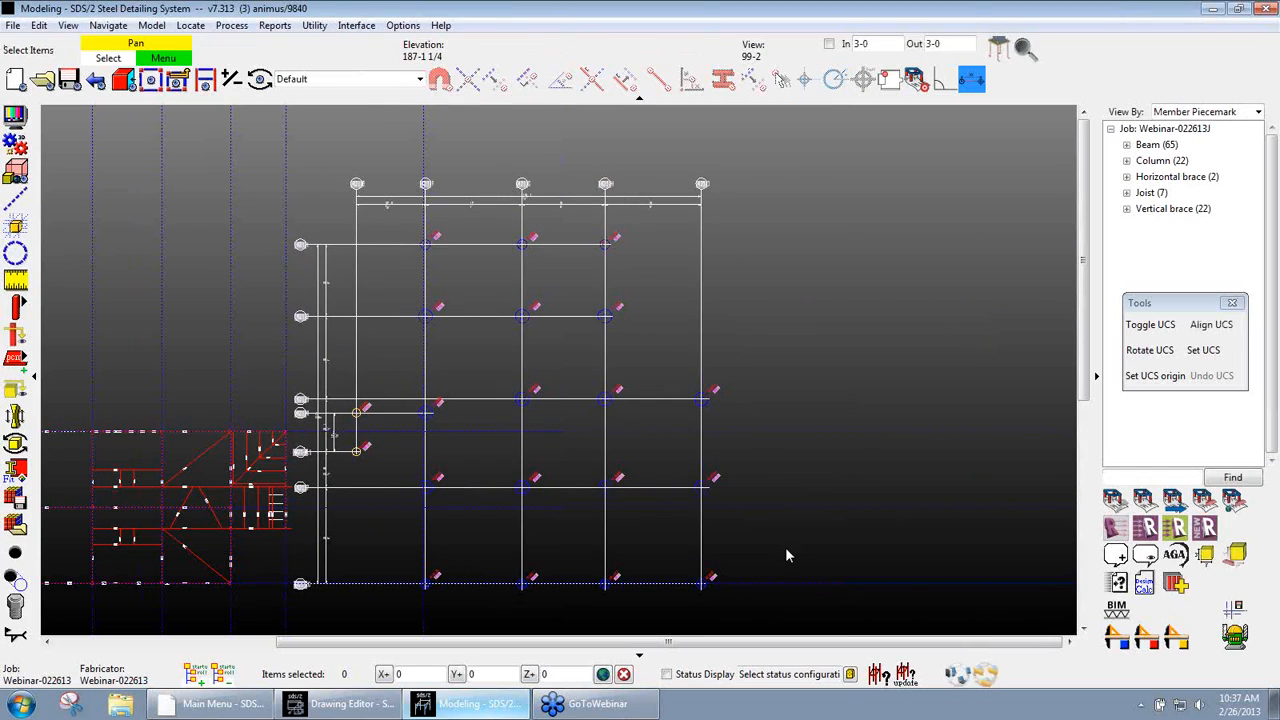
# Use Reference Drawing Tools to hide and show StructuralPlan-COLUMNBASELEVEL twice, leave it shown, and accept
pyautogui.scroll(-1, 780, 290)
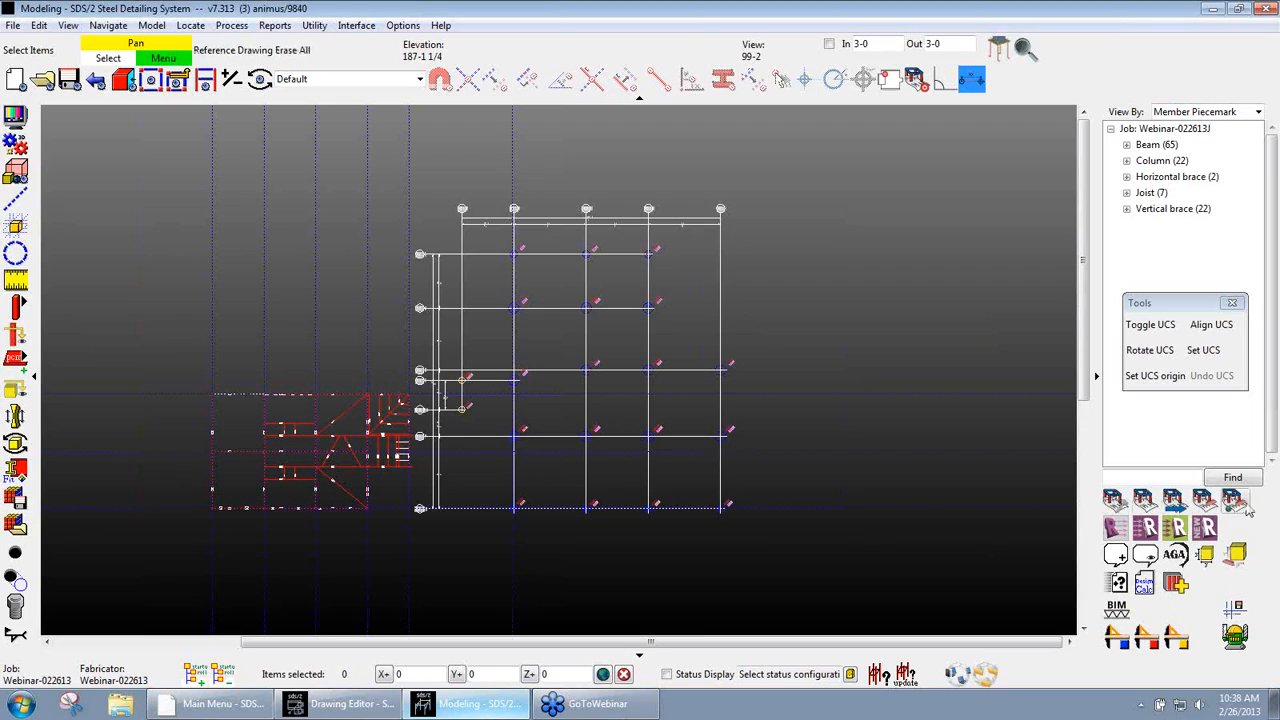
pyautogui.click(1117, 501)
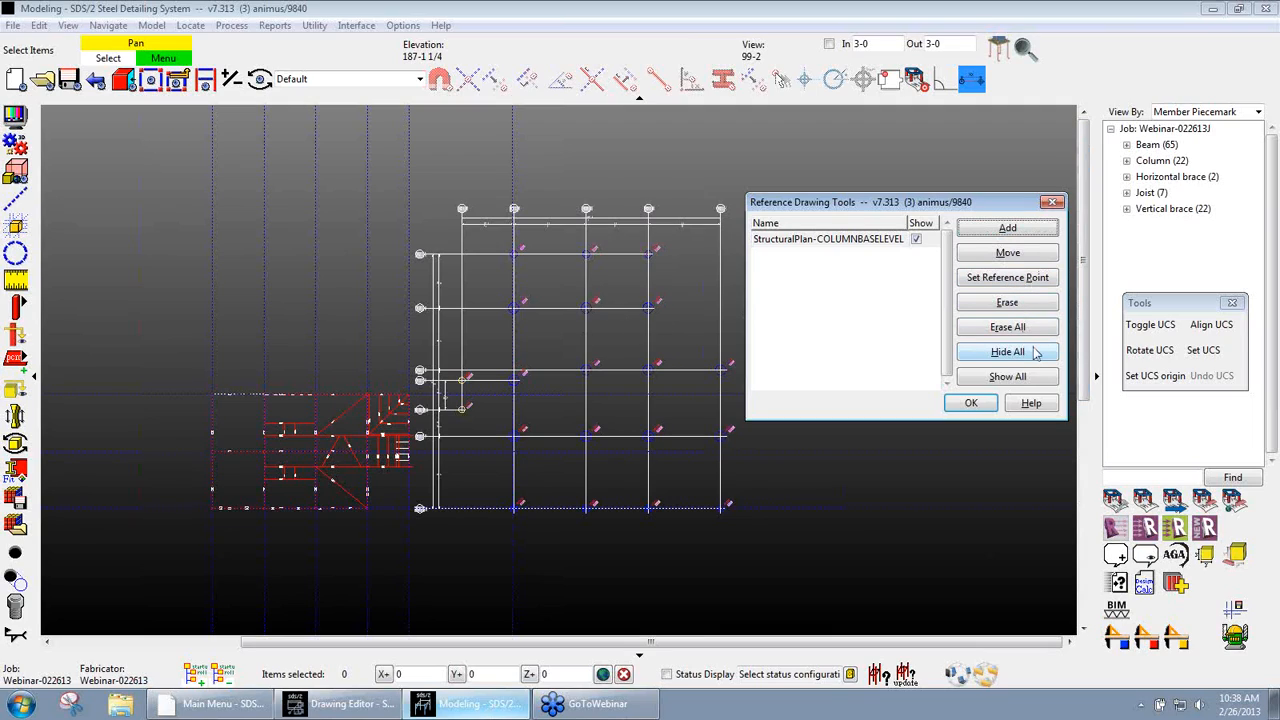
pyautogui.click(916, 240)
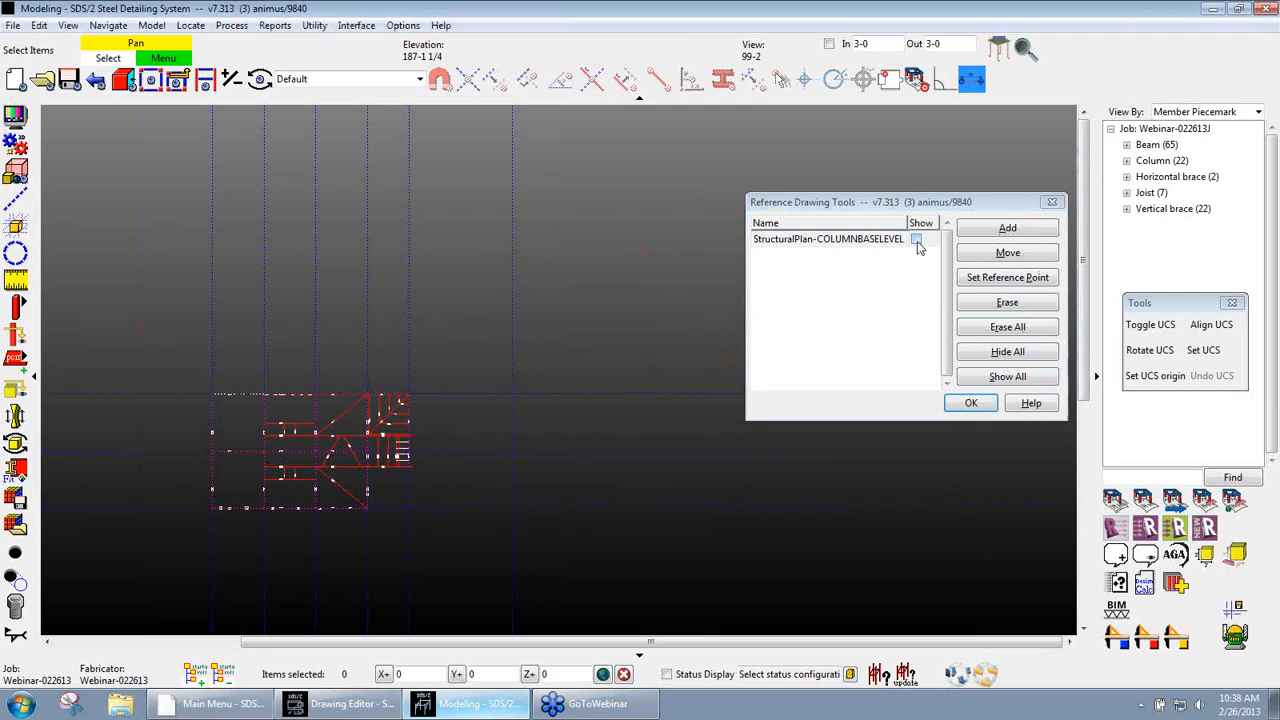
pyautogui.click(916, 240)
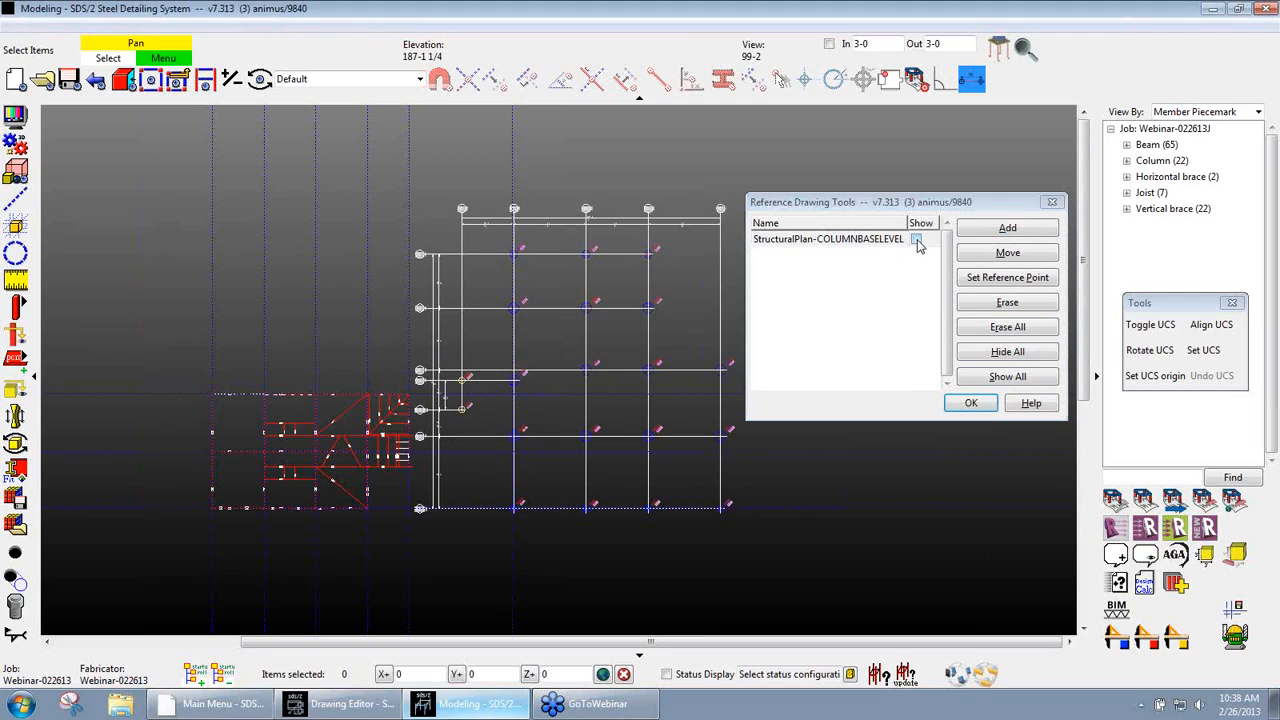
pyautogui.click(916, 240)
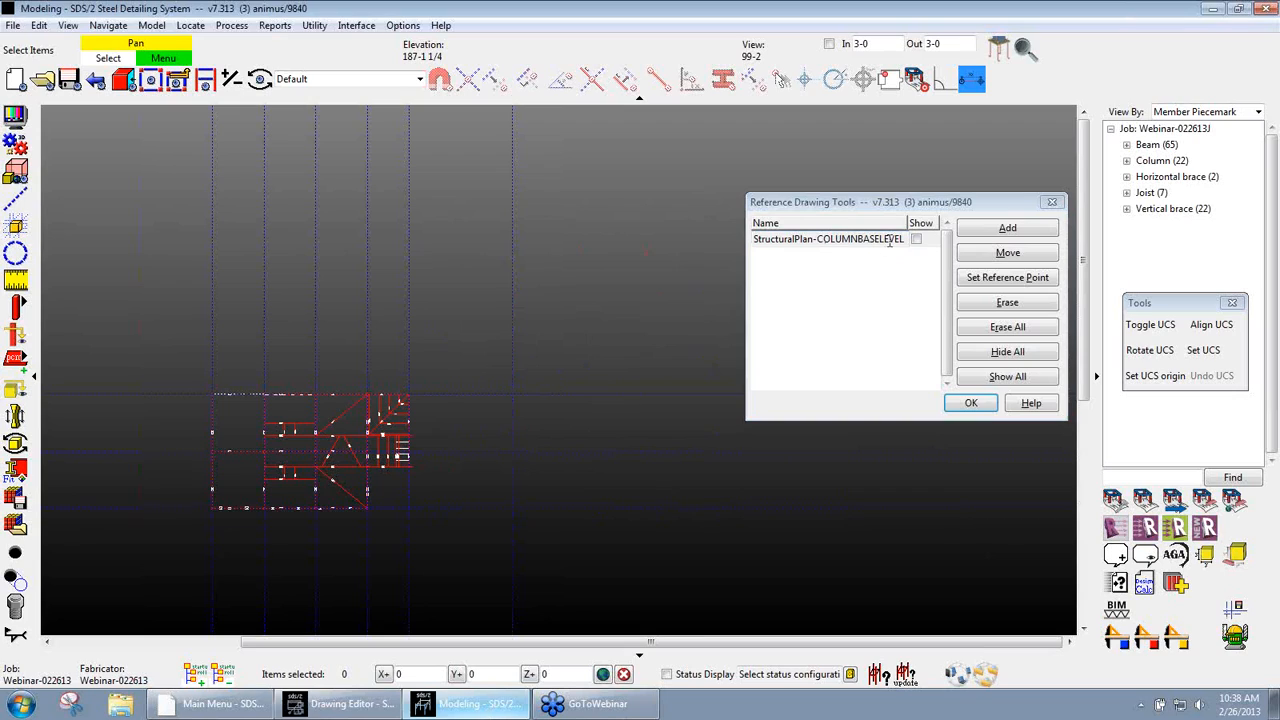
pyautogui.click(916, 242)
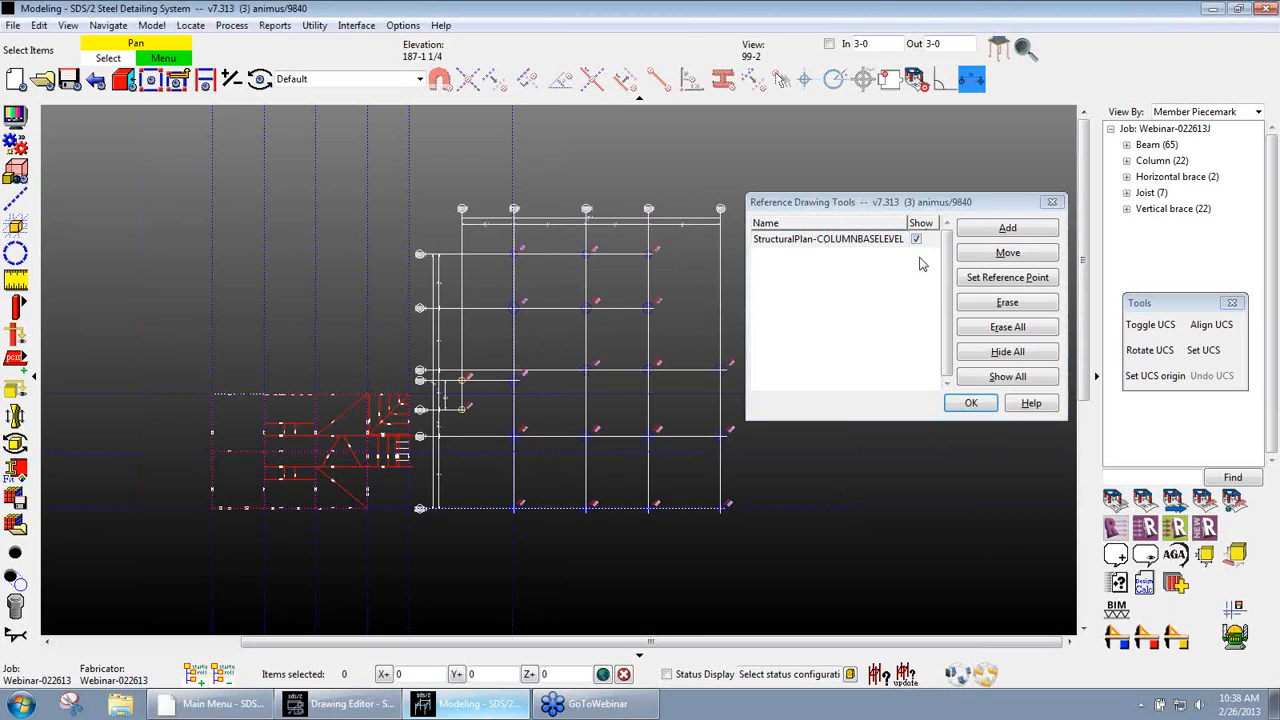
pyautogui.click(971, 405)
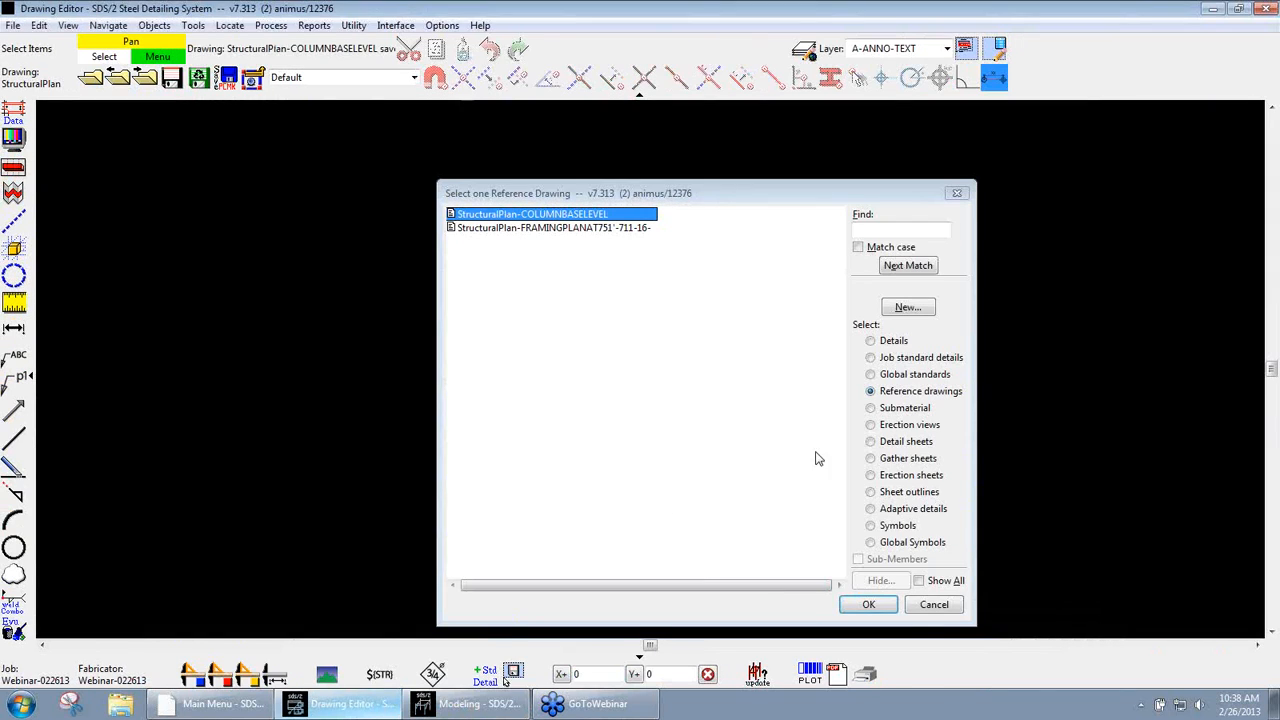
# In the Drawing Editor, open reference drawing StructuralPlan-FRAMINGPLANAT751'-711-16- and copy everything in the lower half of the plan
pyautogui.doubleClick(593, 227)
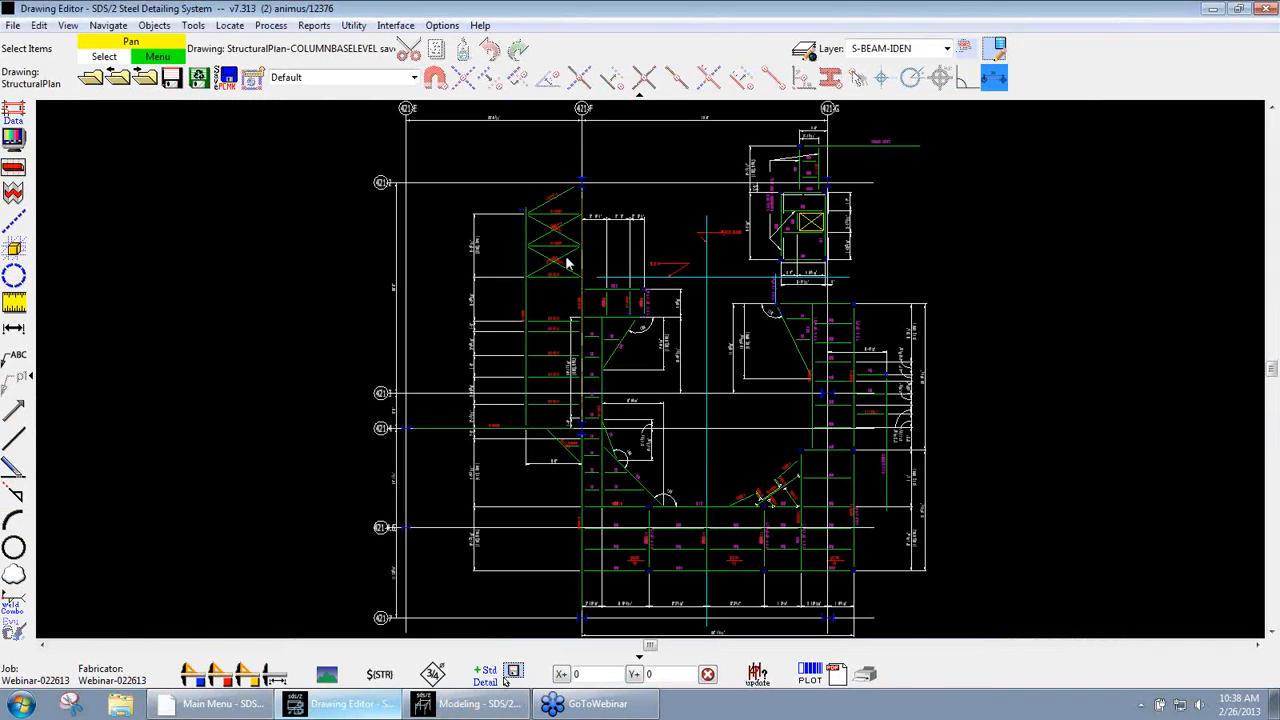
pyautogui.scroll(-1, 299, 309)
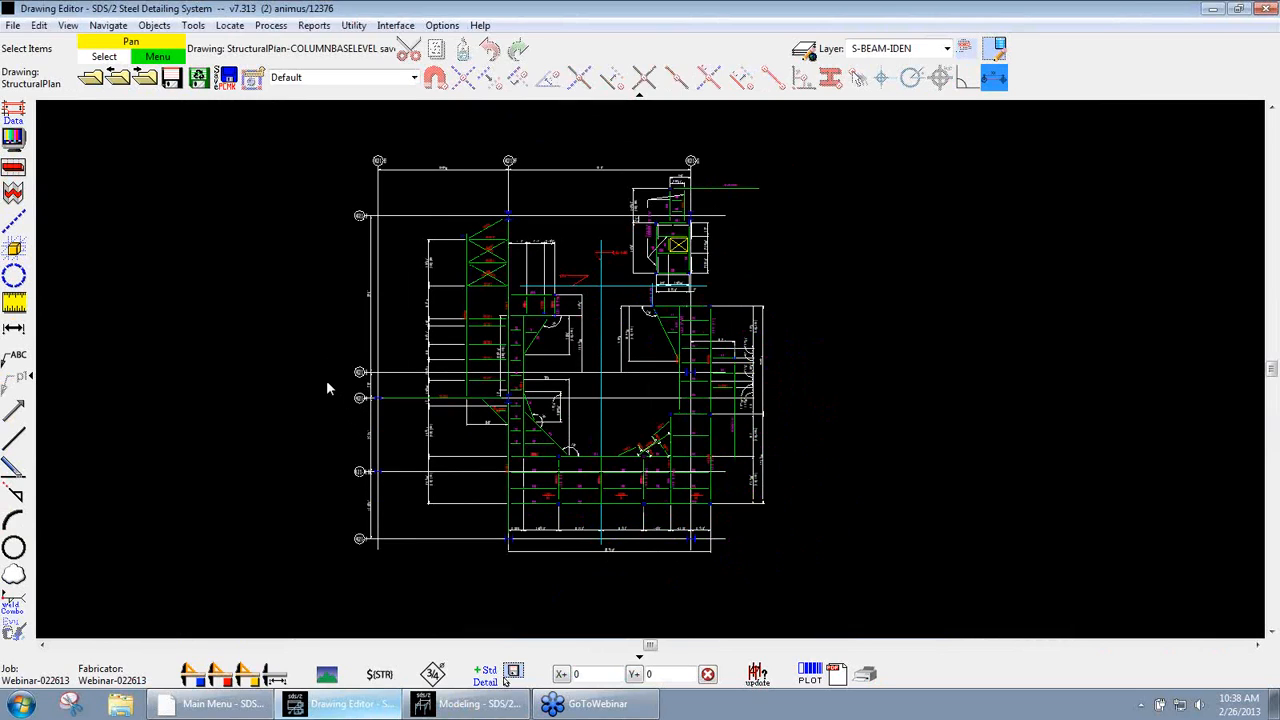
pyautogui.moveTo(318, 381); pyautogui.dragTo(864, 586)
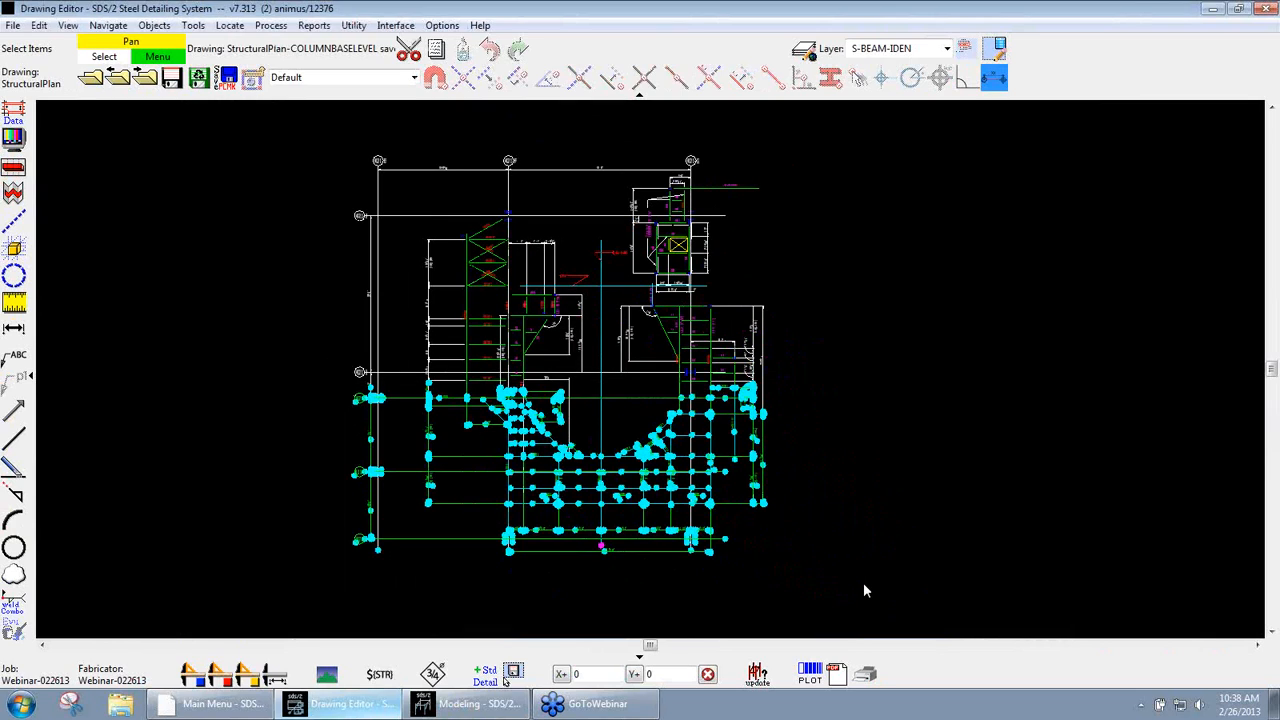
pyautogui.rightClick(821, 423)
pyautogui.click(849, 329)
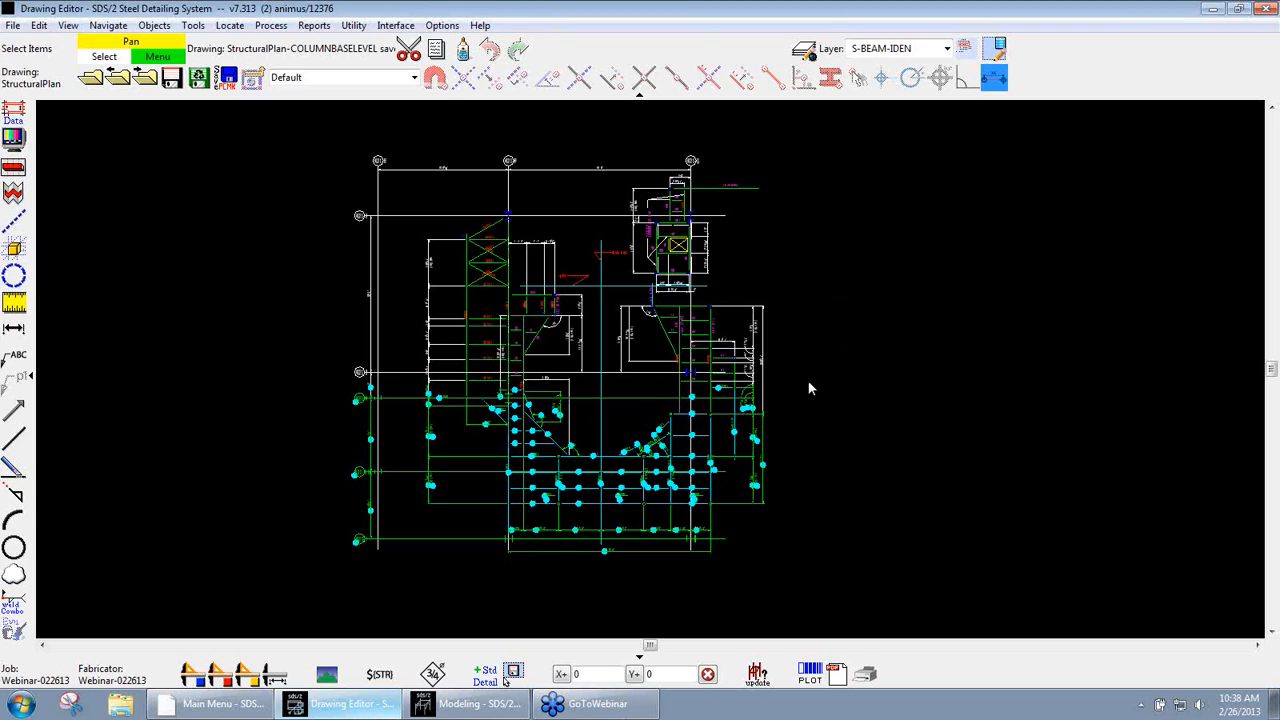
# Create a new reference drawing named south plan and accept its default drawing data
pyautogui.click(89, 84)
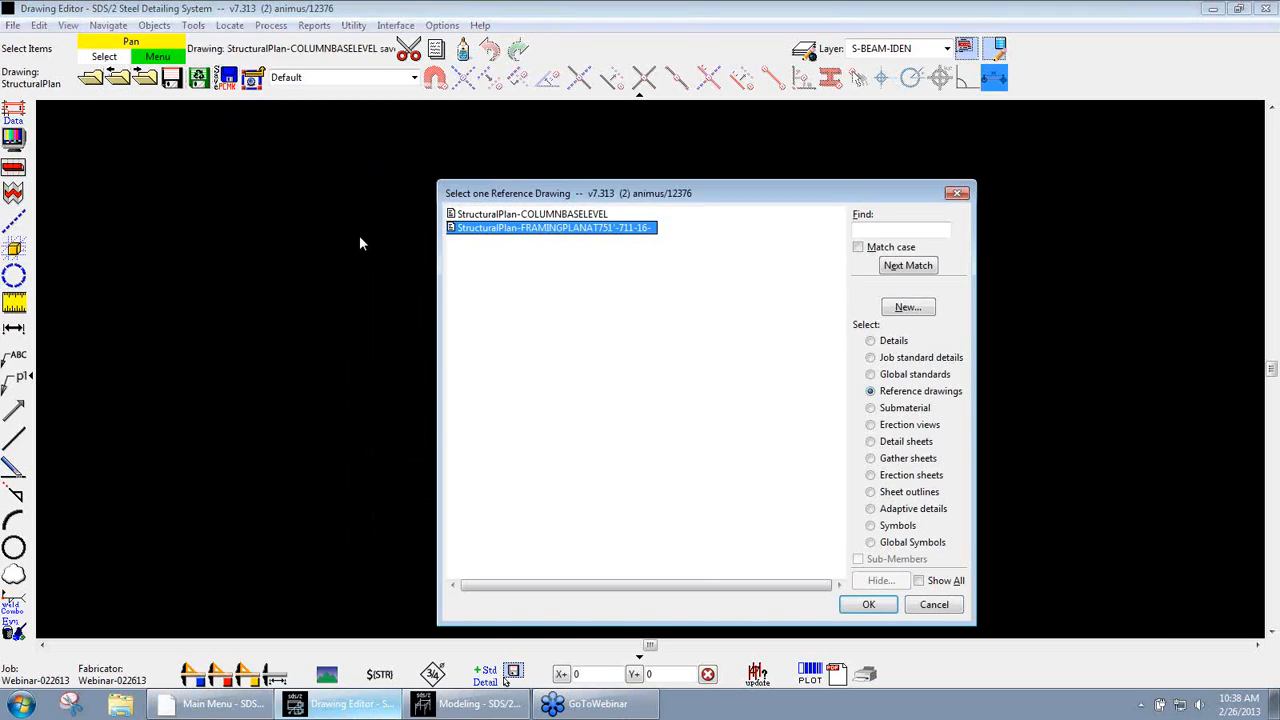
pyautogui.click(906, 309)
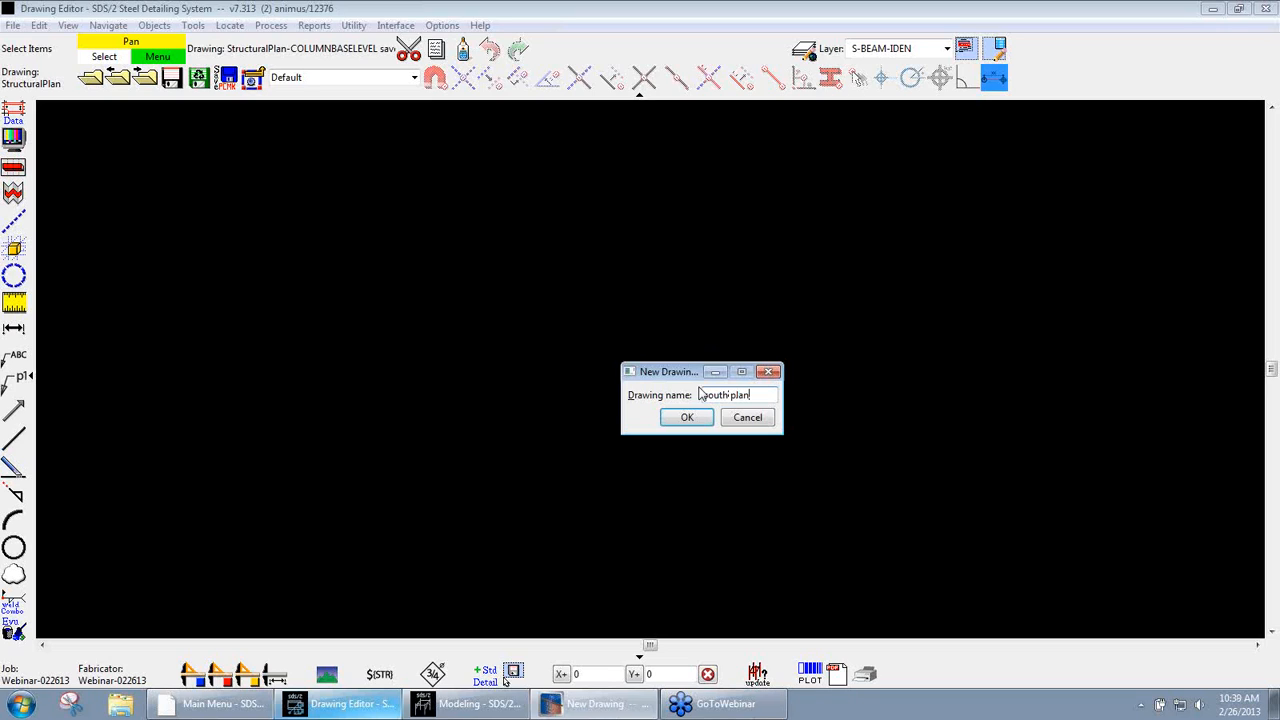
pyautogui.click(687, 418)
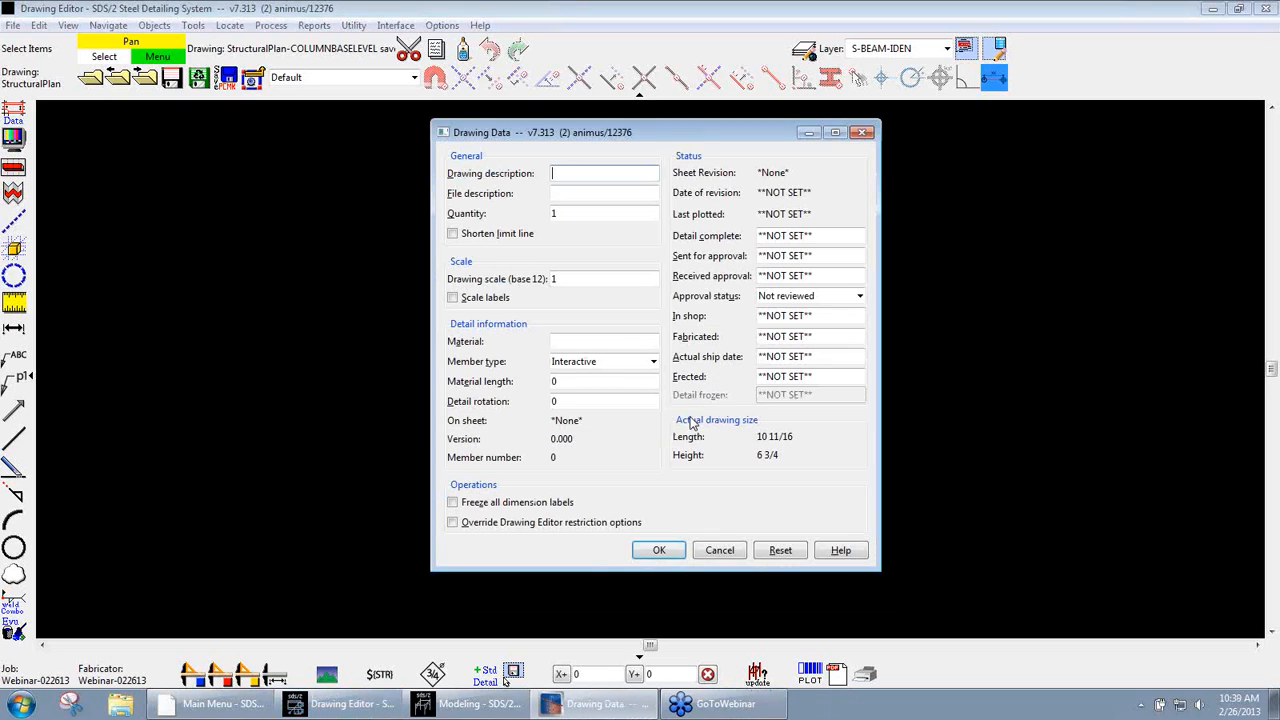
pyautogui.click(659, 551)
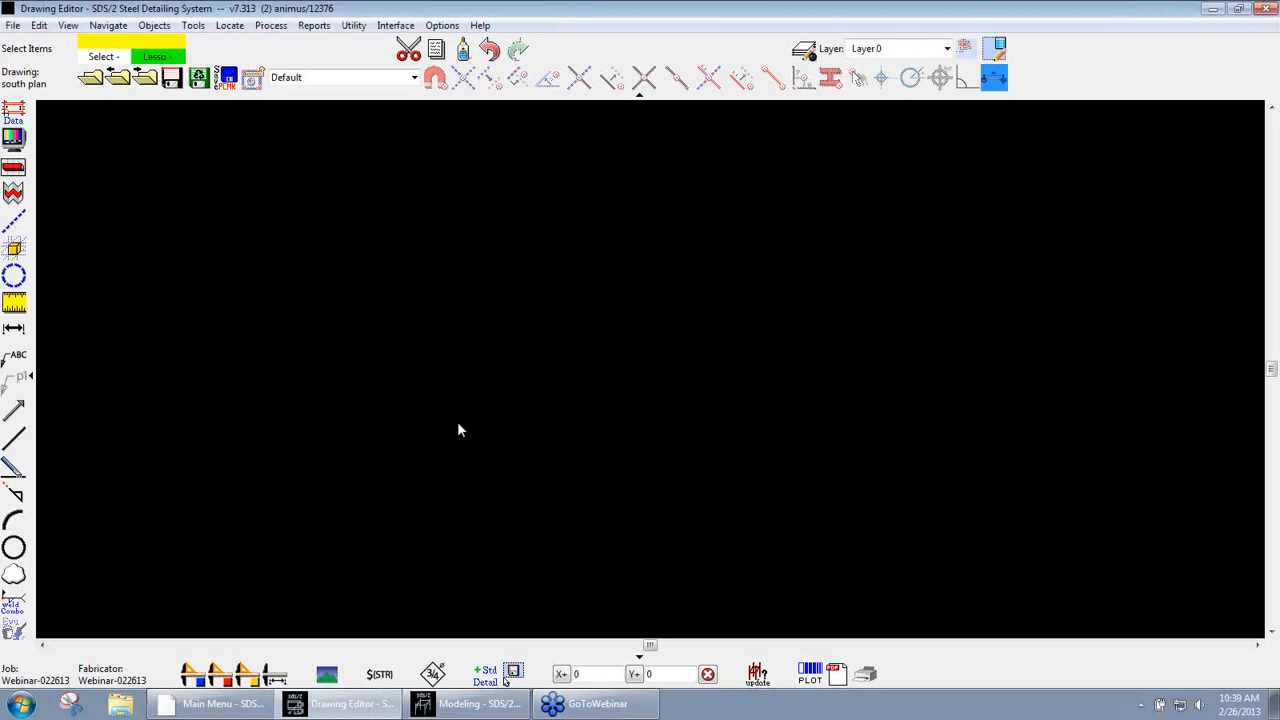
# Paste the copied framing at image scale 1 and rotation 0 onto a free point in the south plan drawing
pyautogui.hotkey('ctrl', 'v')
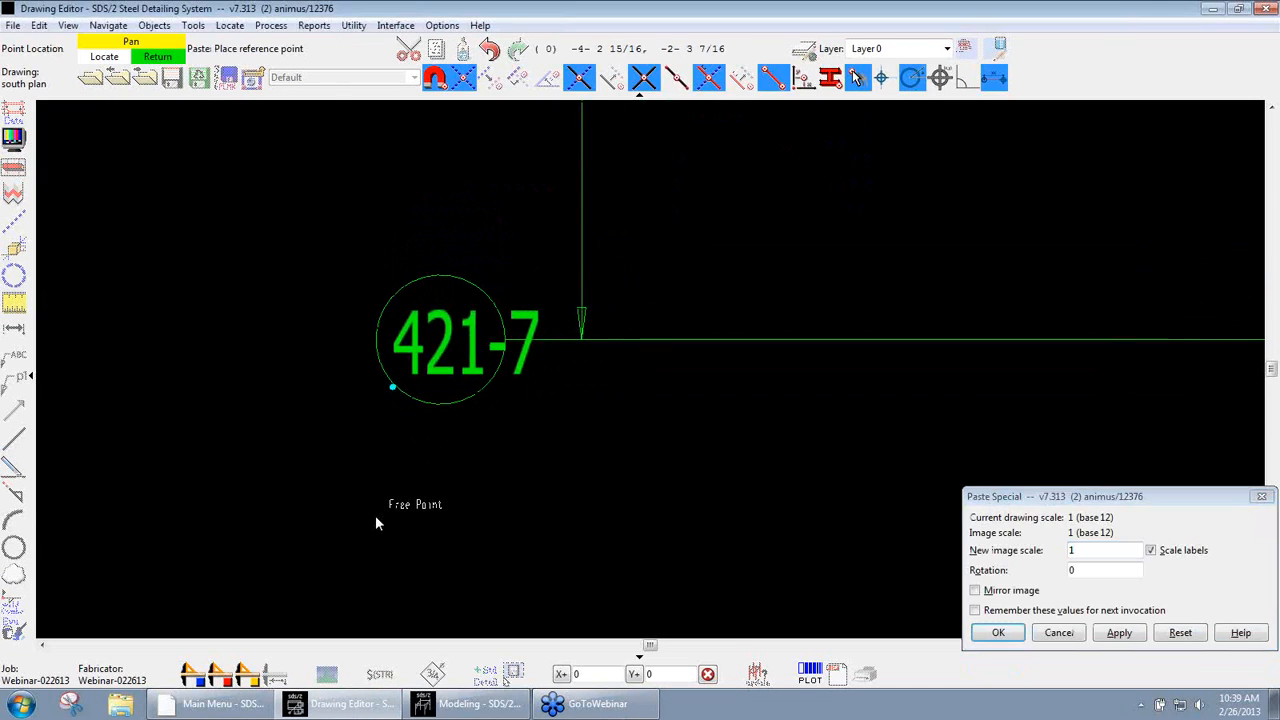
pyautogui.click(375, 515)
pyautogui.scroll(-6, 248, 484)
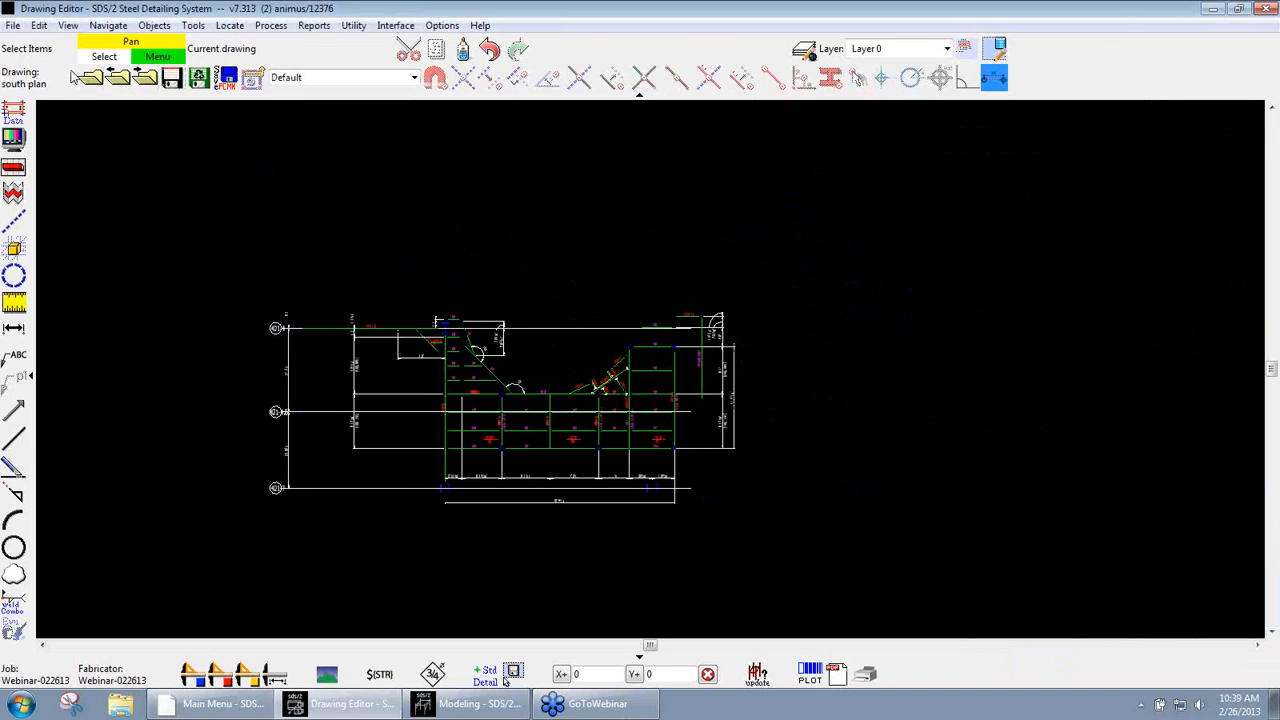
# Save south plan, reopen StructuralPlan-FRAMINGPLANAT751'-711-16-, delete the items in its lower half, and save it
pyautogui.click(88, 84)
pyautogui.doubleClick(520, 242)
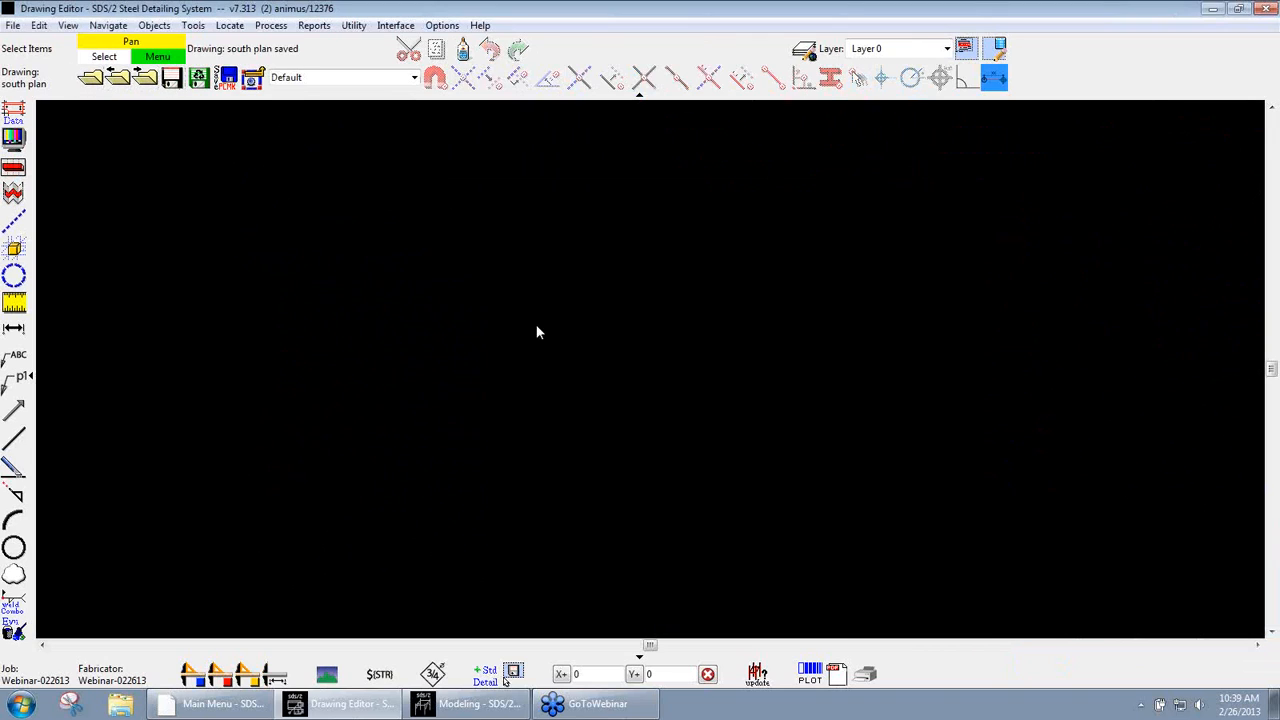
pyautogui.scroll(-1, 335, 364)
pyautogui.moveTo(327, 383); pyautogui.dragTo(876, 561)
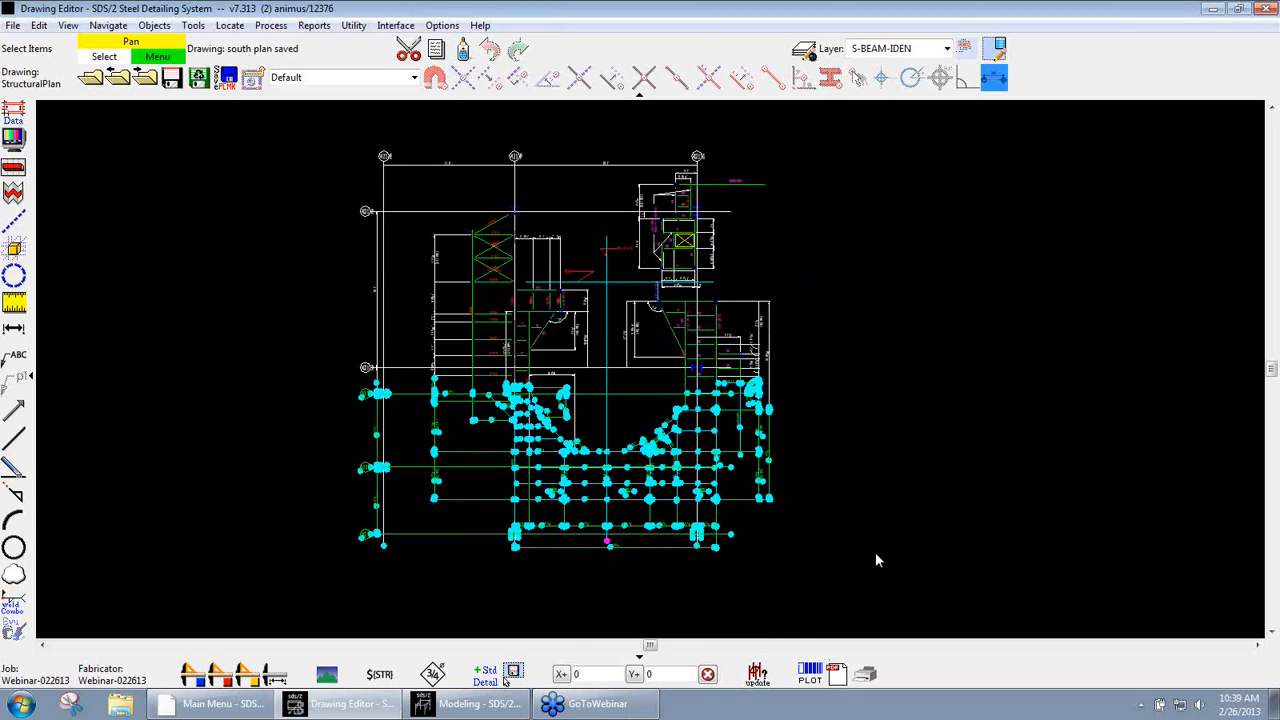
pyautogui.press('Delete')
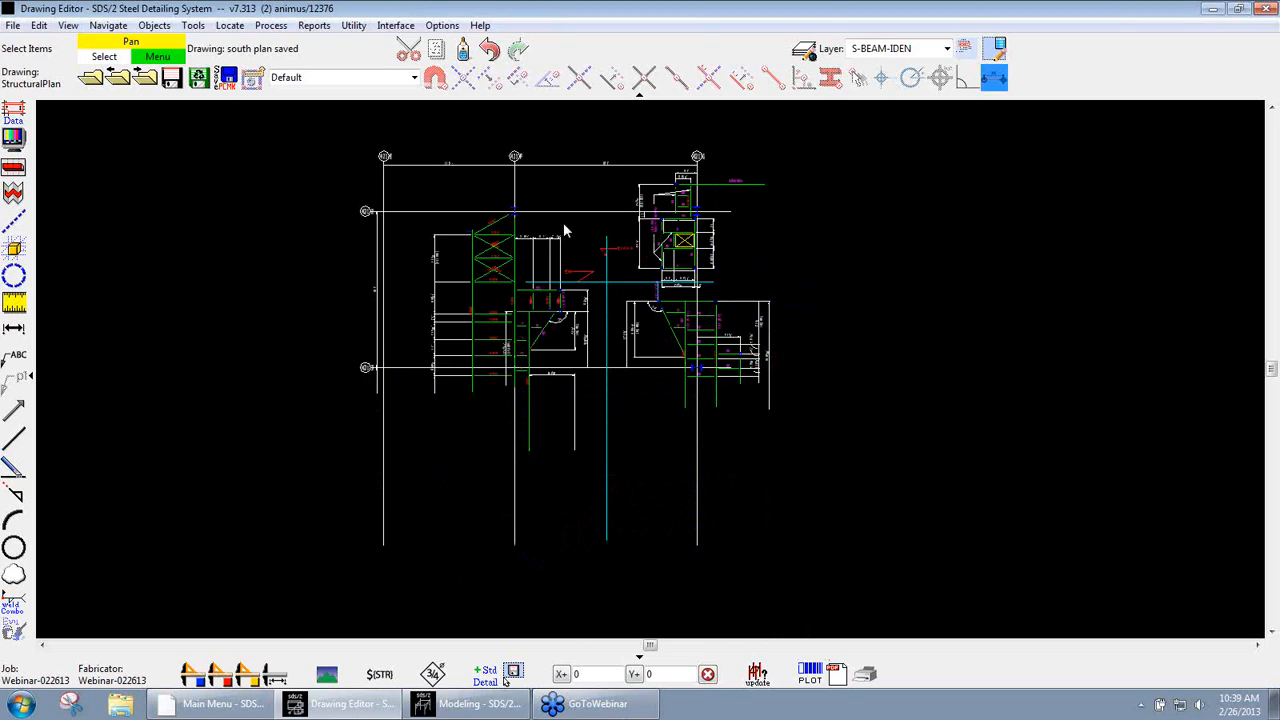
pyautogui.click(171, 77)
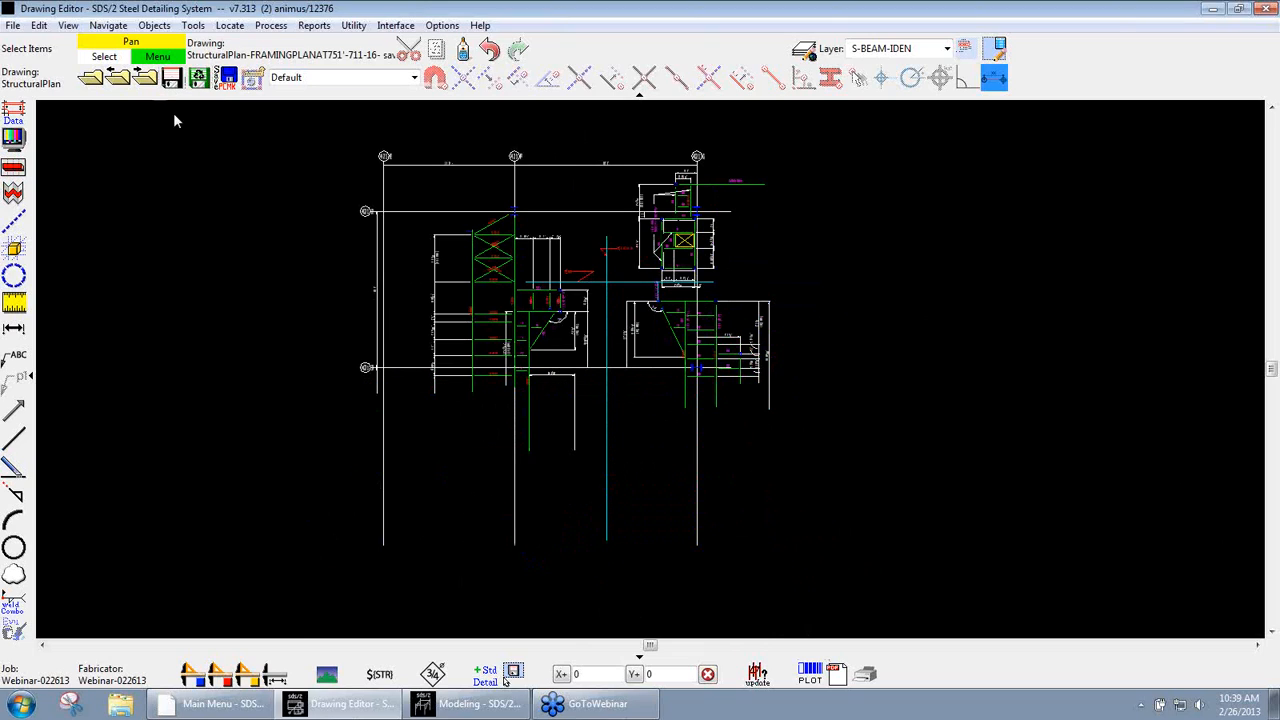
pyautogui.click(462, 704)
pyautogui.click(350, 704)
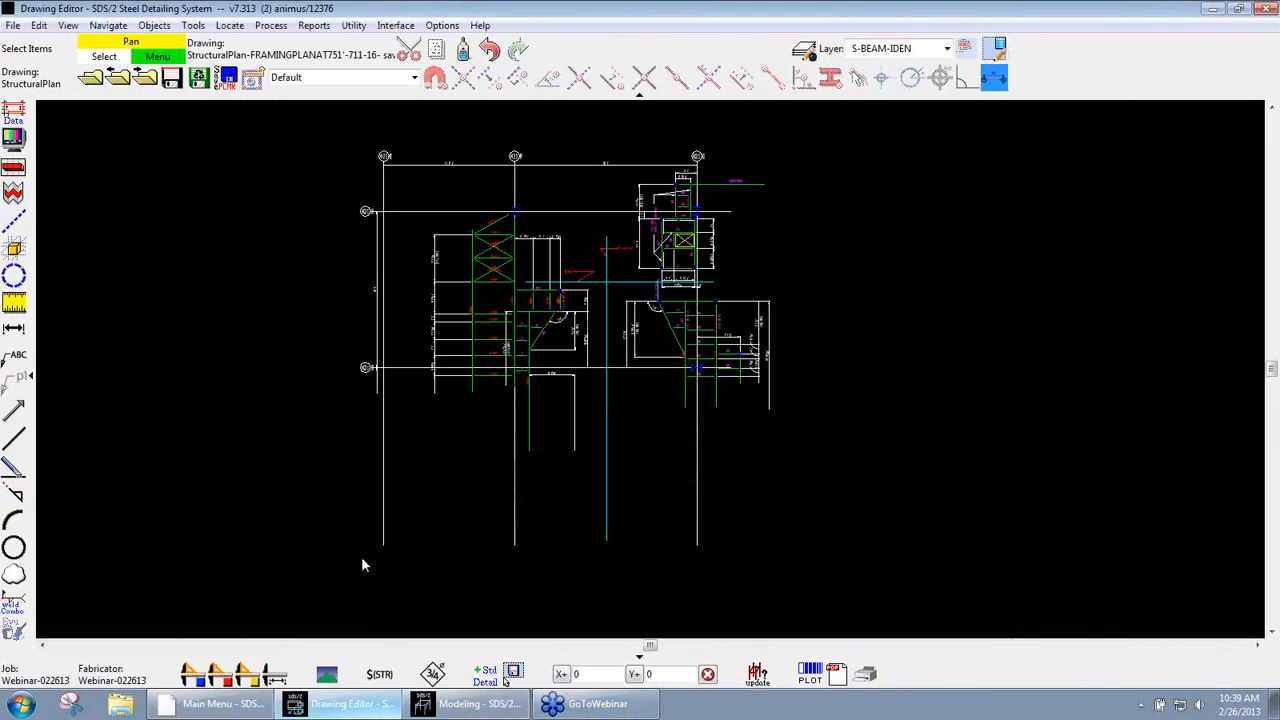
# Switch to Modeling and add reference drawing StructuralPlan-FRAMINGPLANAT751'-711-16-, placing it in the open area beside the column grid
pyautogui.click(462, 704)
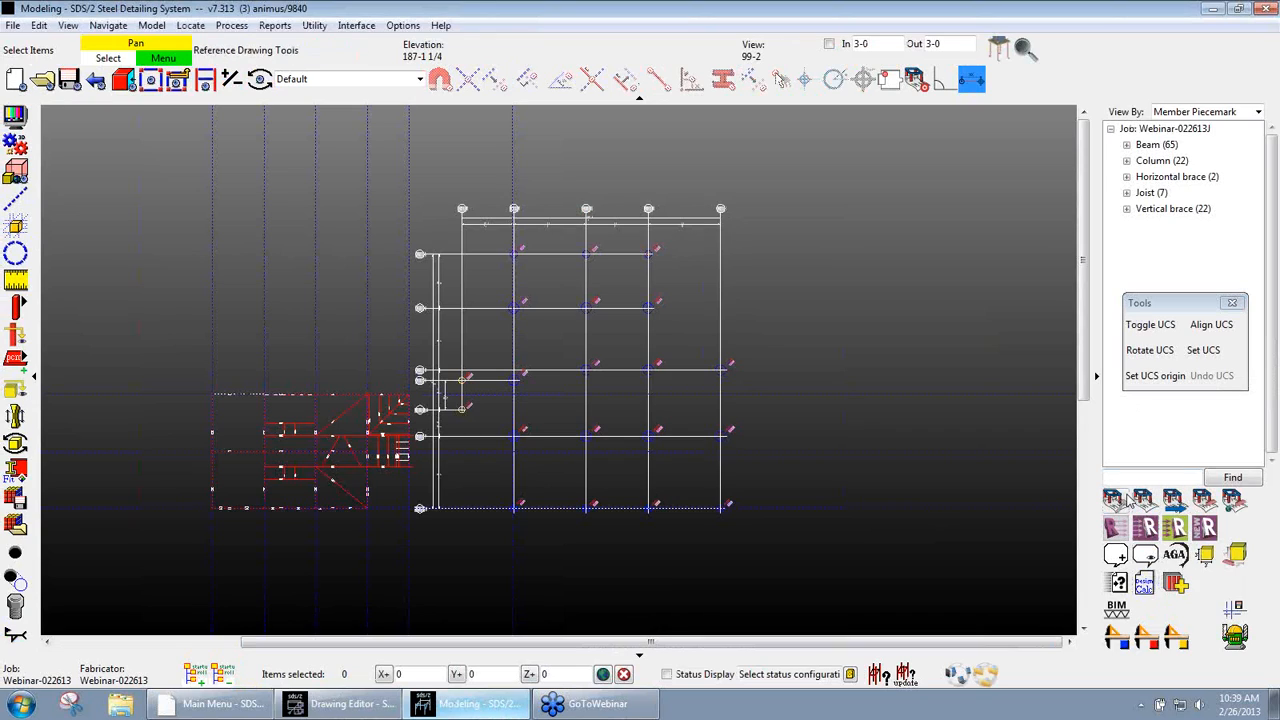
pyautogui.click(1116, 500)
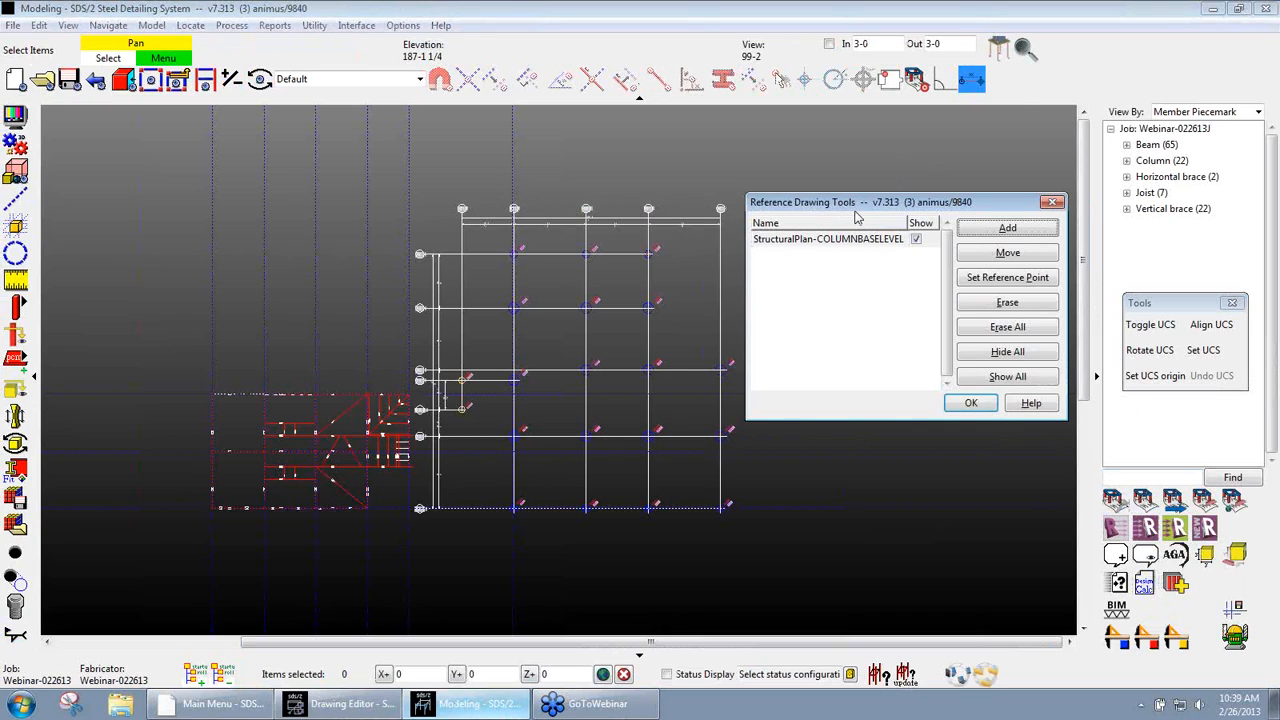
pyautogui.click(1026, 228)
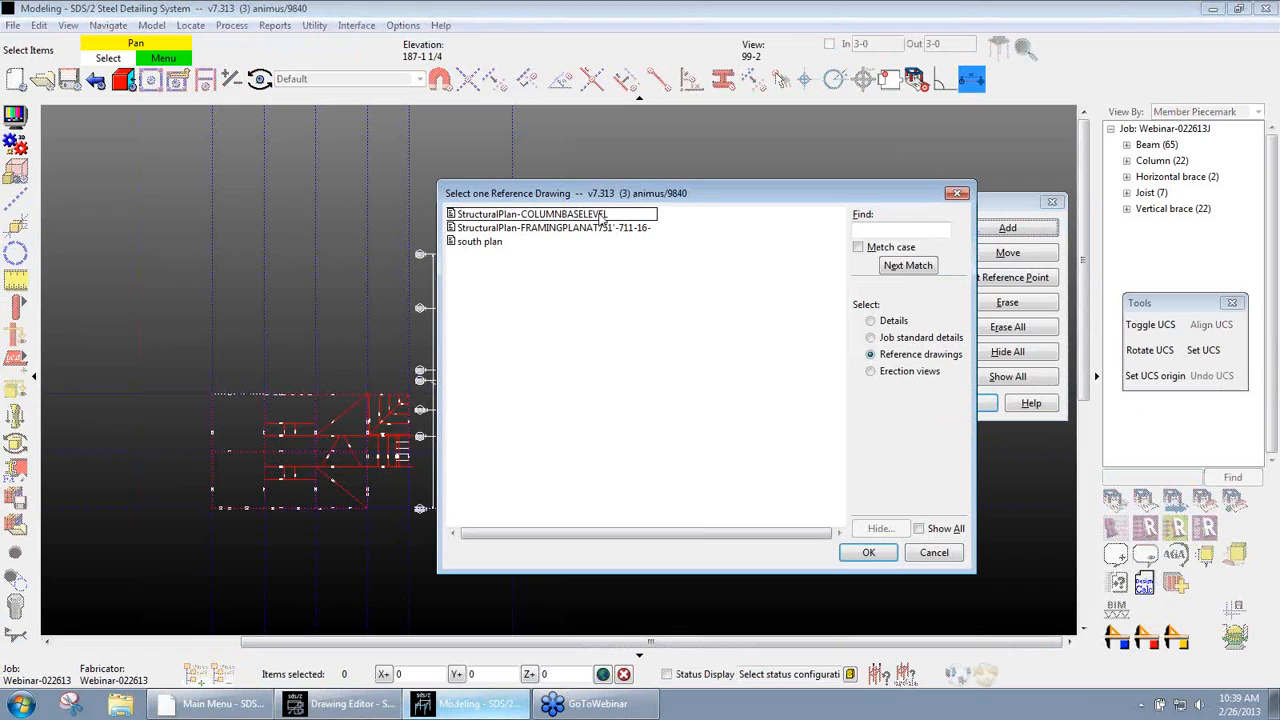
pyautogui.doubleClick(573, 240)
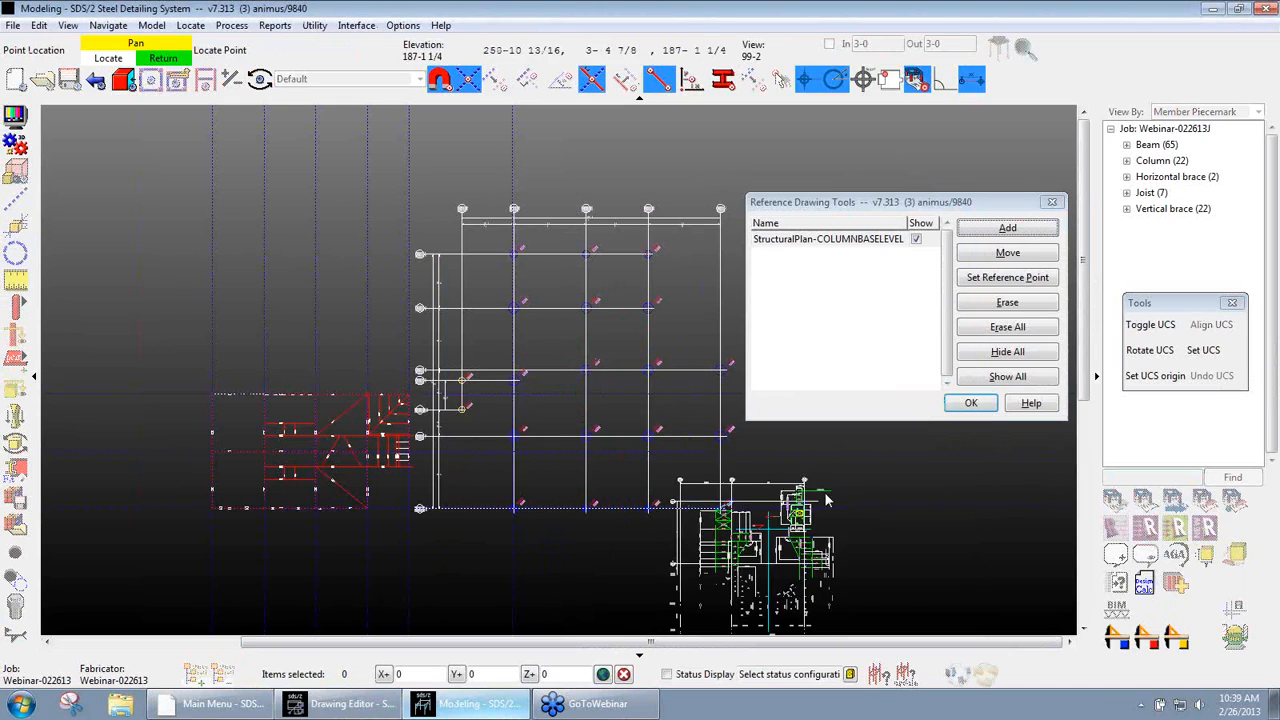
pyautogui.scroll(-2, 822, 497)
pyautogui.scroll(-1, 405, 508)
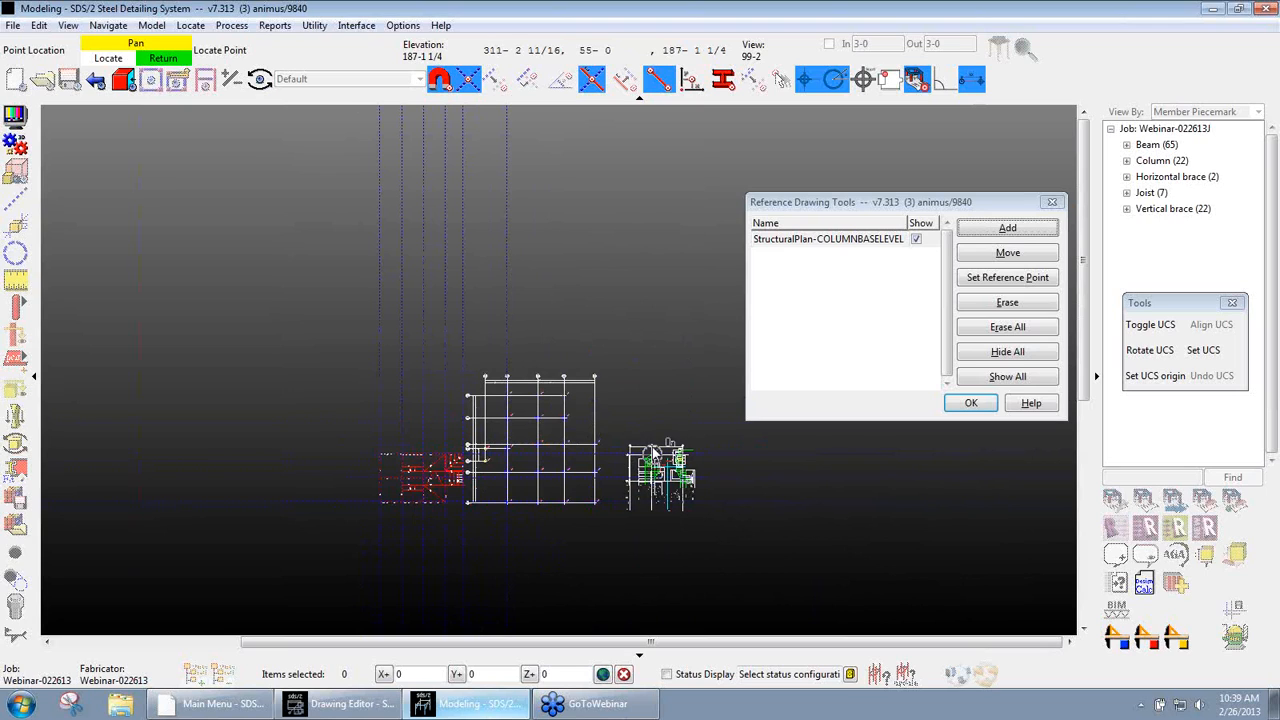
pyautogui.click(653, 453)
pyautogui.scroll(5, 657, 543)
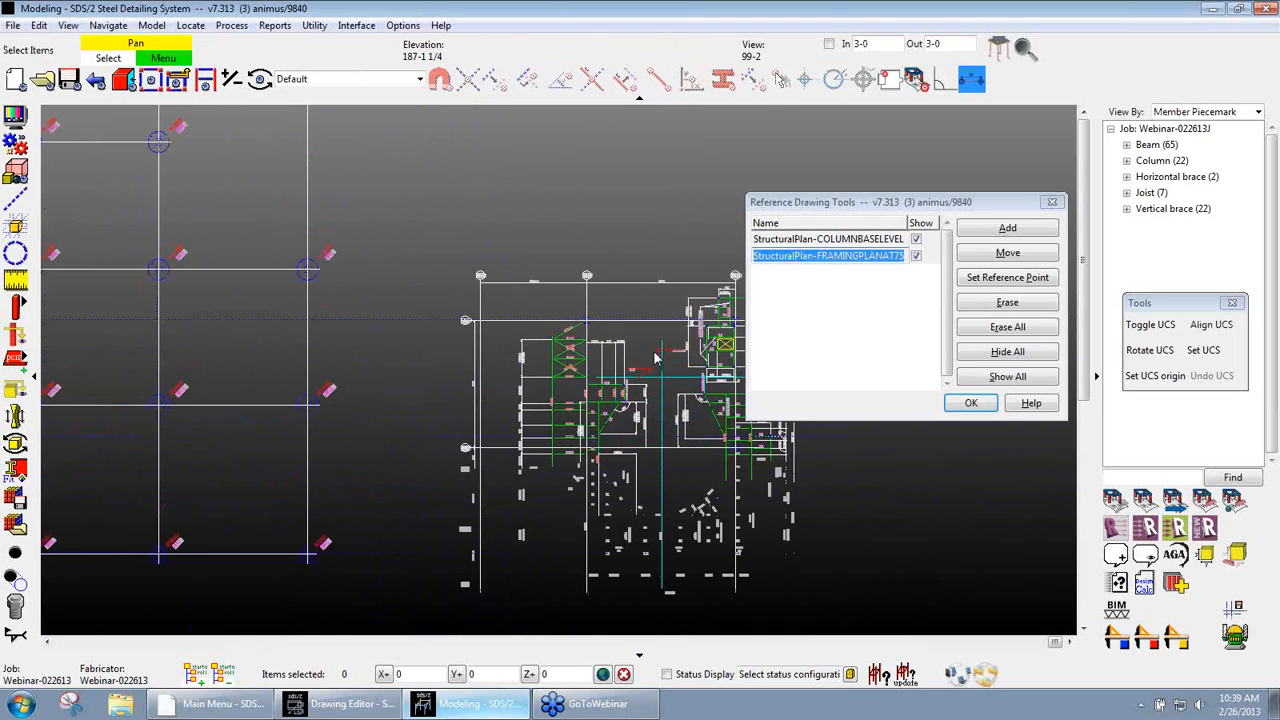
pyautogui.scroll(-1, 710, 541)
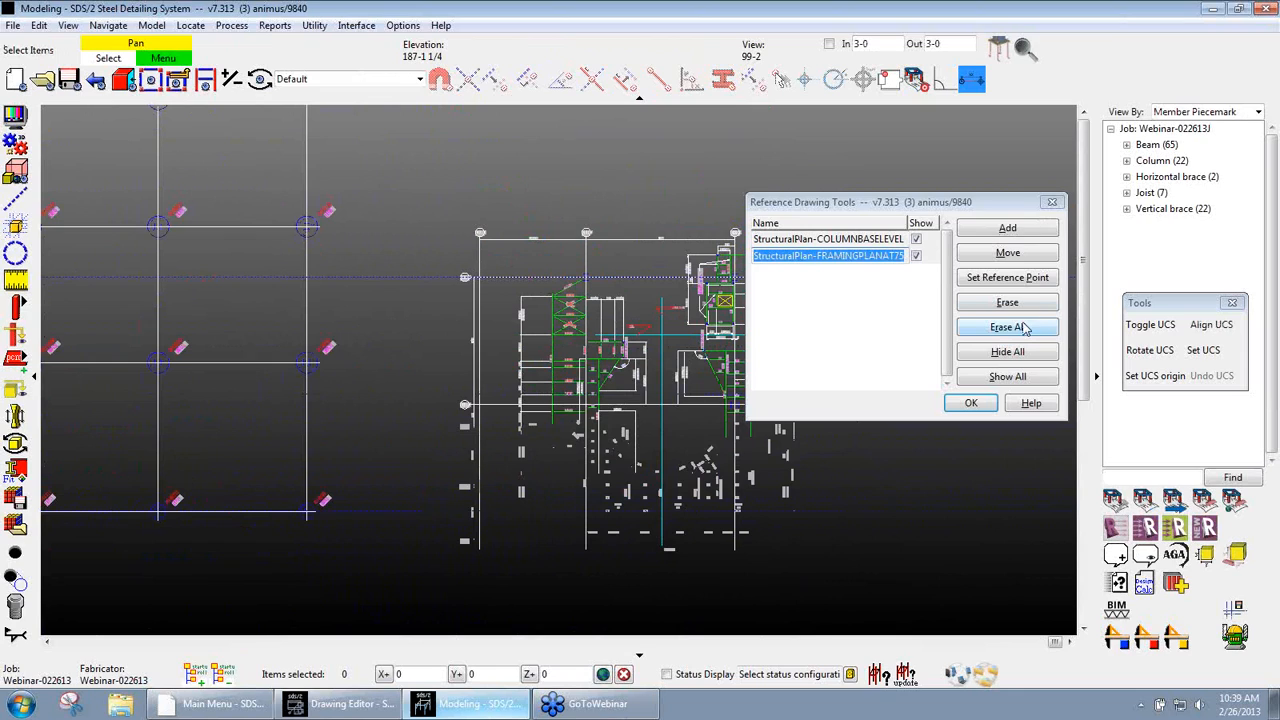
# Add the south plan reference drawing and place it at the lower-left grid bubble so it completes the framing plan
pyautogui.click(1022, 233)
pyautogui.doubleClick(482, 244)
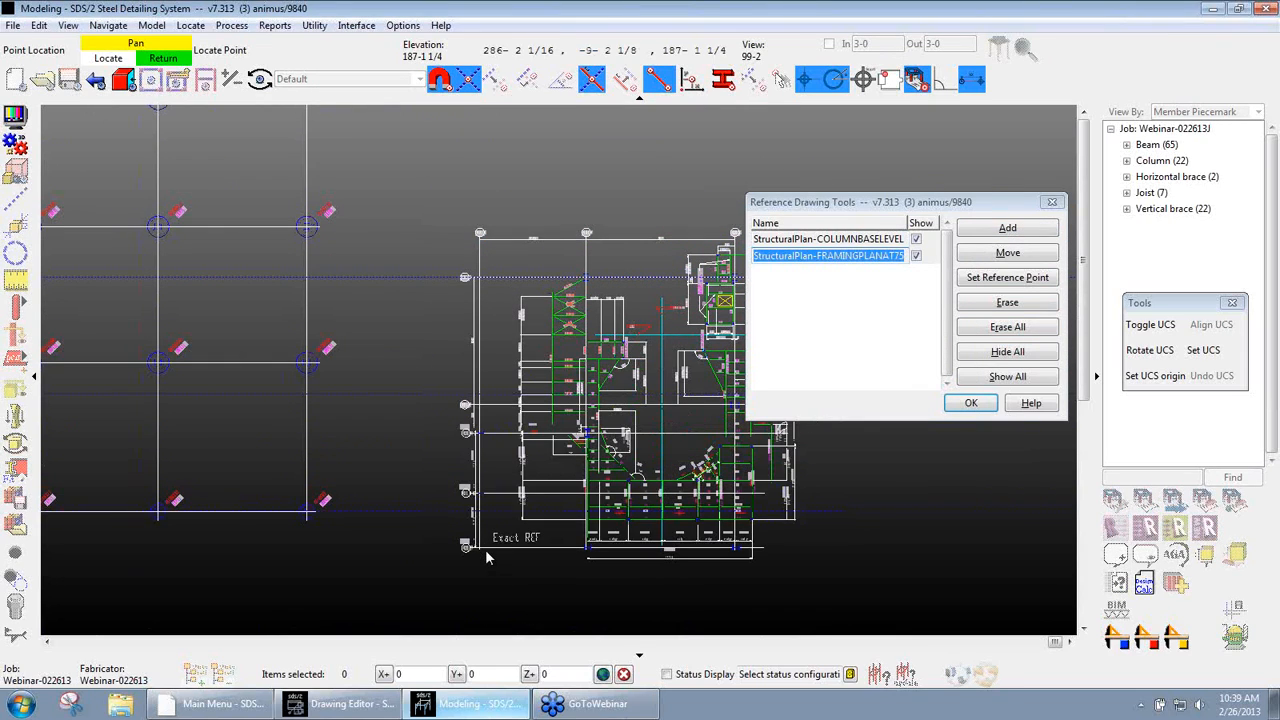
pyautogui.click(466, 545)
pyautogui.scroll(2, 874, 506)
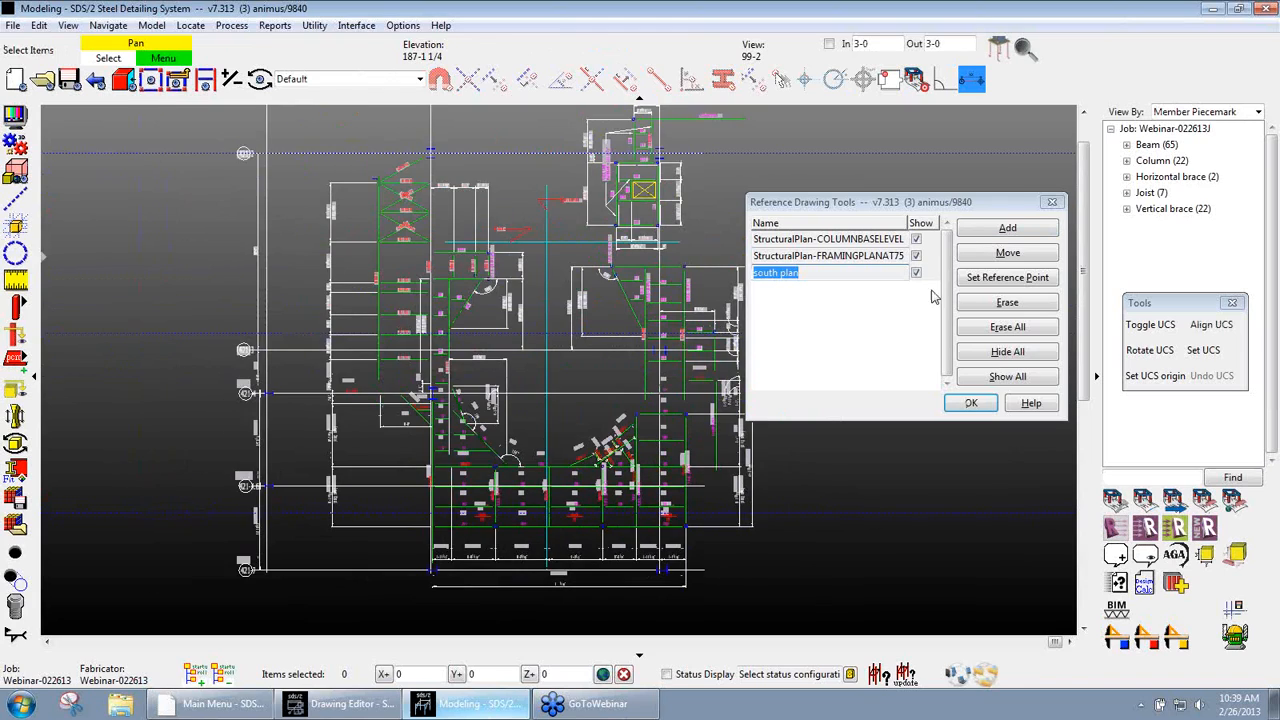
# Toggle the display of south plan and of the framing plan drawing off and on individually
pyautogui.click(917, 272)
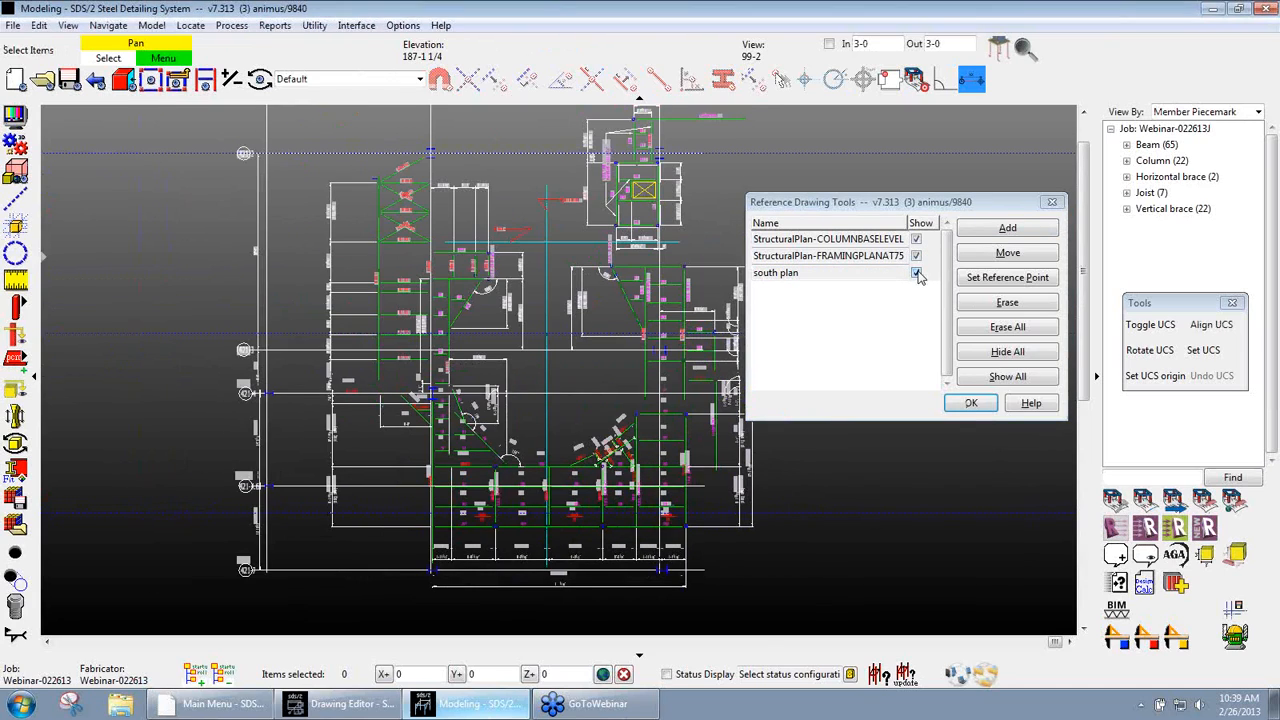
pyautogui.click(917, 273)
pyautogui.click(916, 256)
pyautogui.click(916, 256)
pyautogui.scroll(-5, 927, 314)
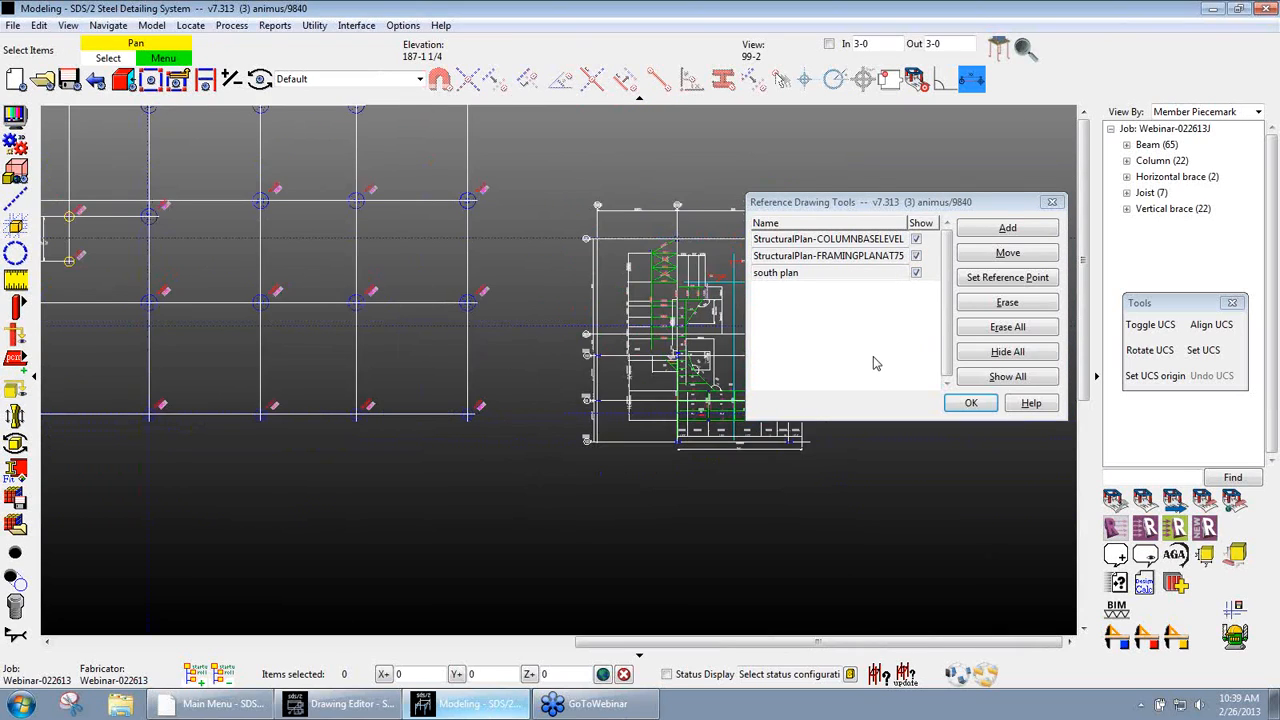
# Hide all reference drawings, show them all again, and close the reference drawing tools
pyautogui.click(1012, 357)
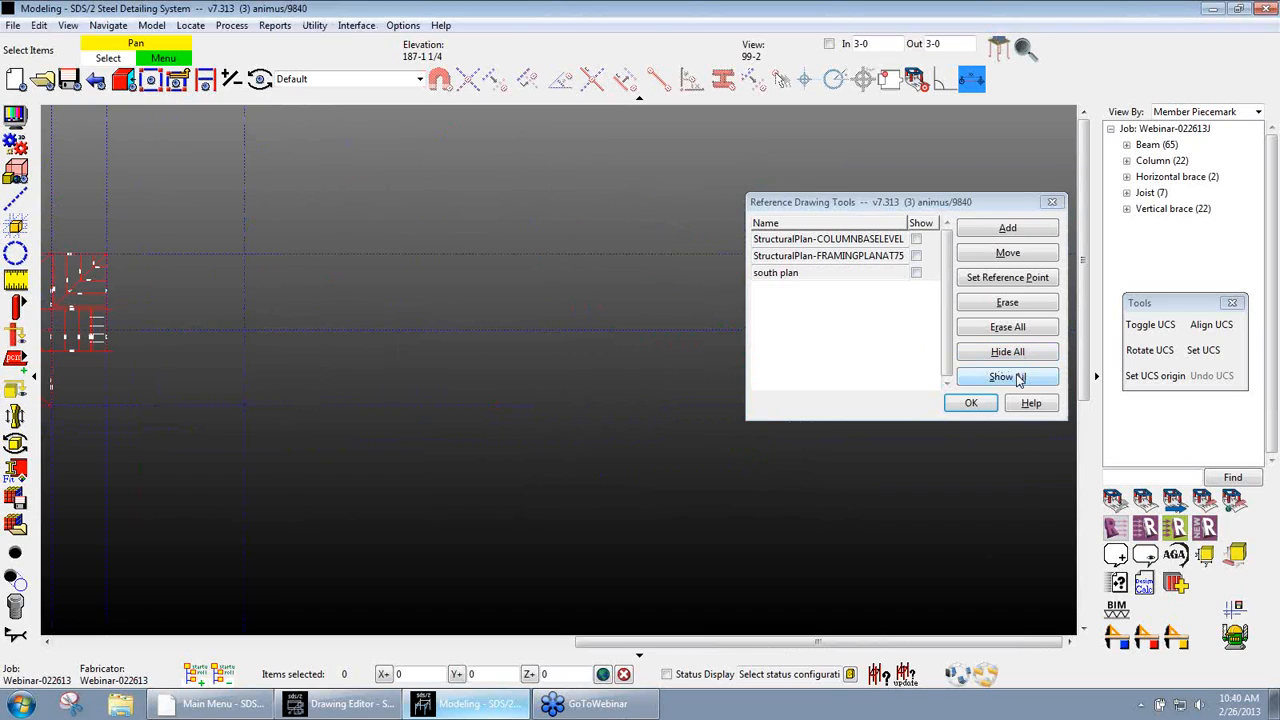
pyautogui.click(1007, 377)
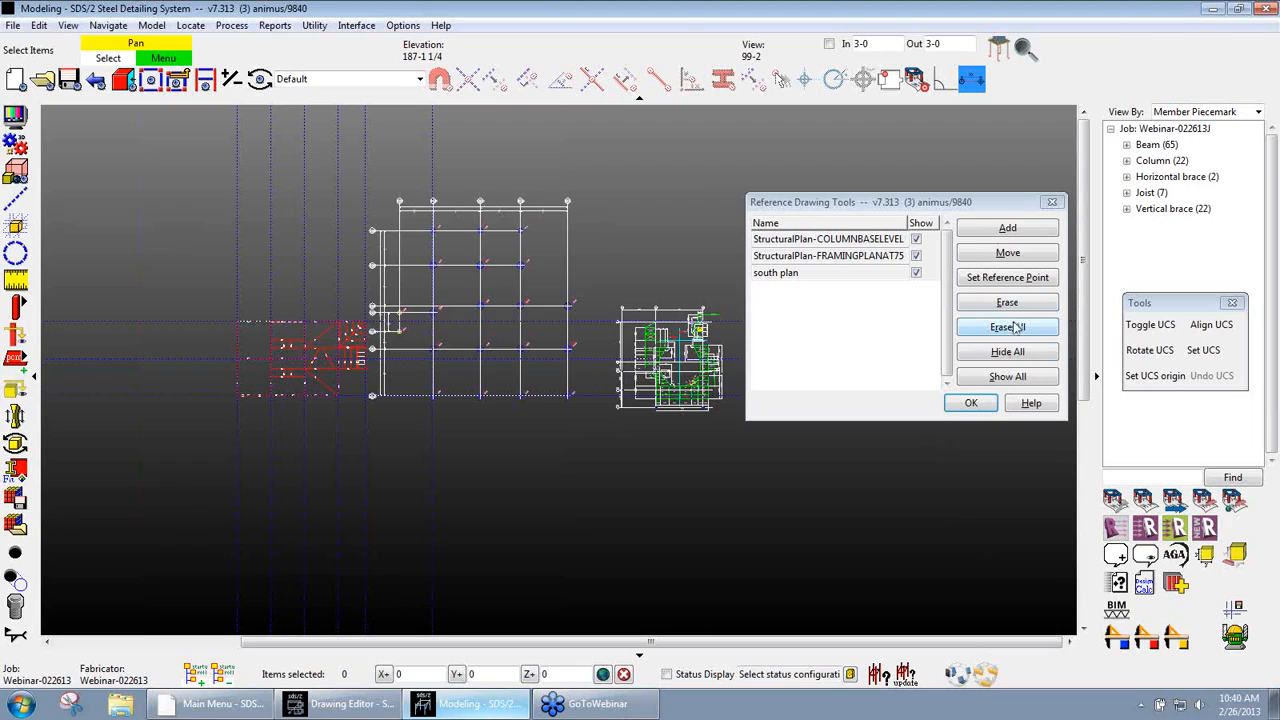
pyautogui.click(970, 404)
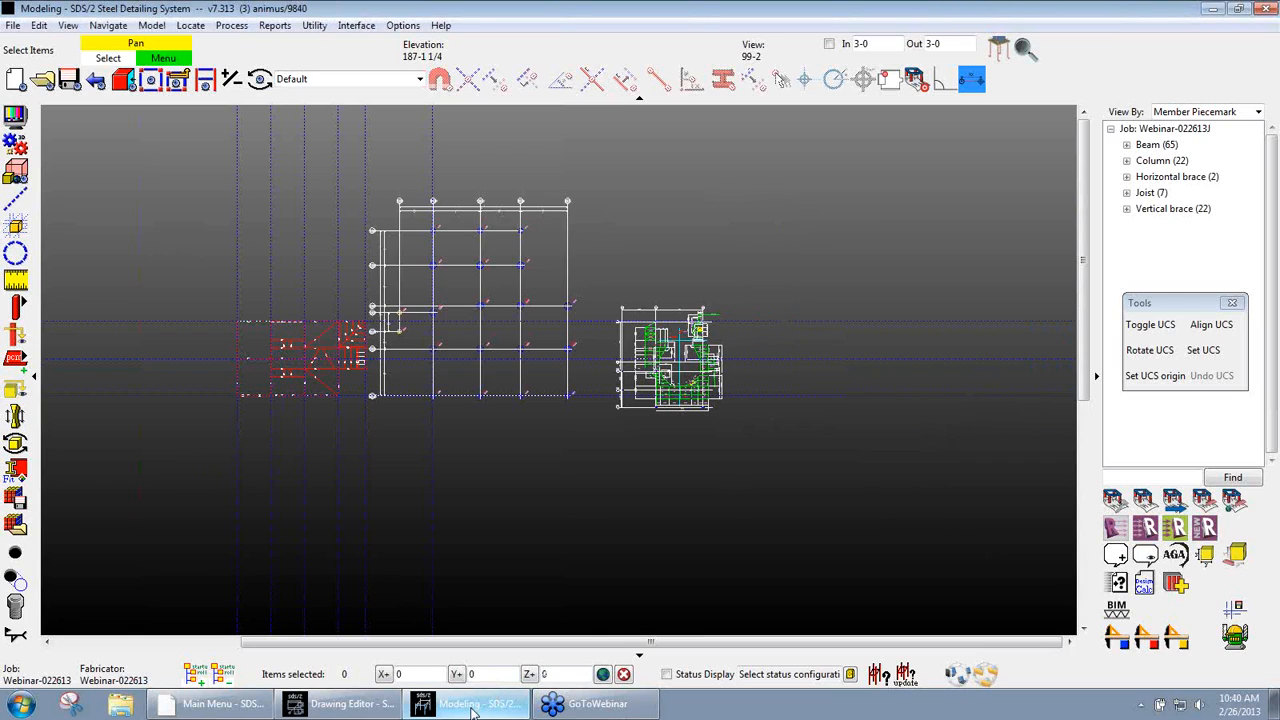
# Switch to the Drawing Editor and open reference drawing StructuralPlan-COLUMNBASELEVEL
pyautogui.click(343, 704)
pyautogui.click(527, 217)
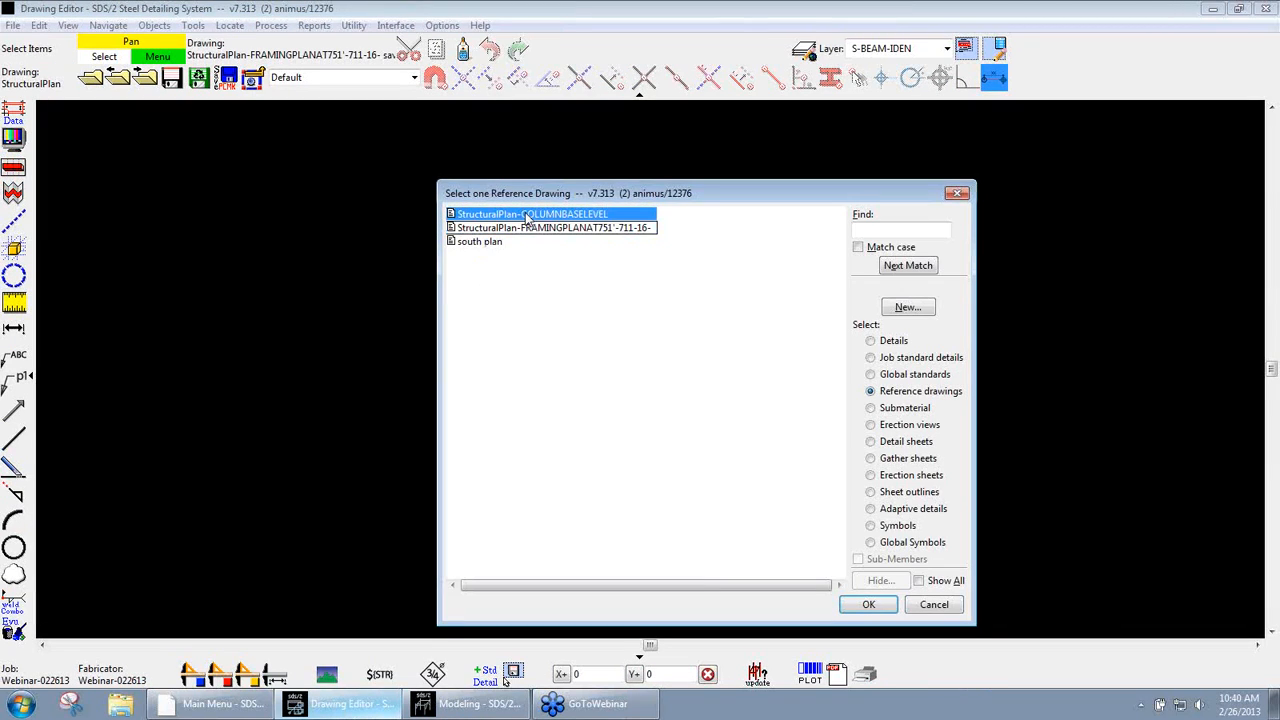
pyautogui.doubleClick(555, 218)
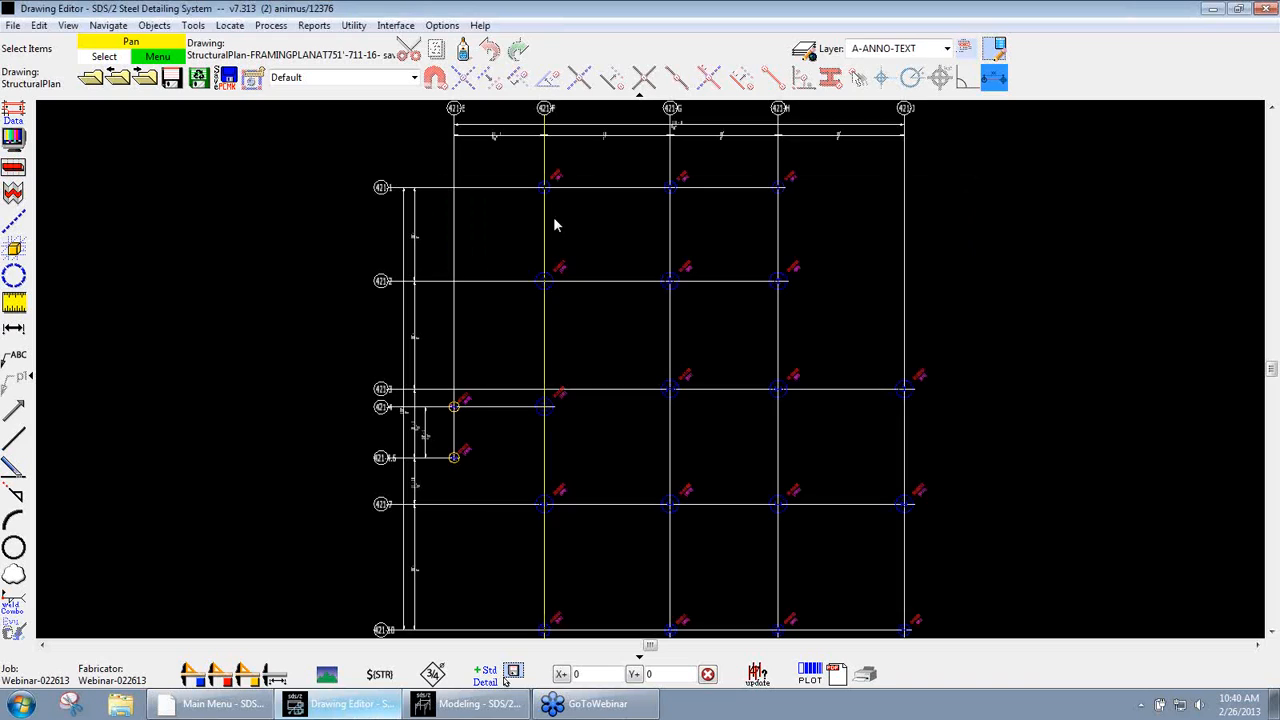
pyautogui.scroll(-2, 450, 302)
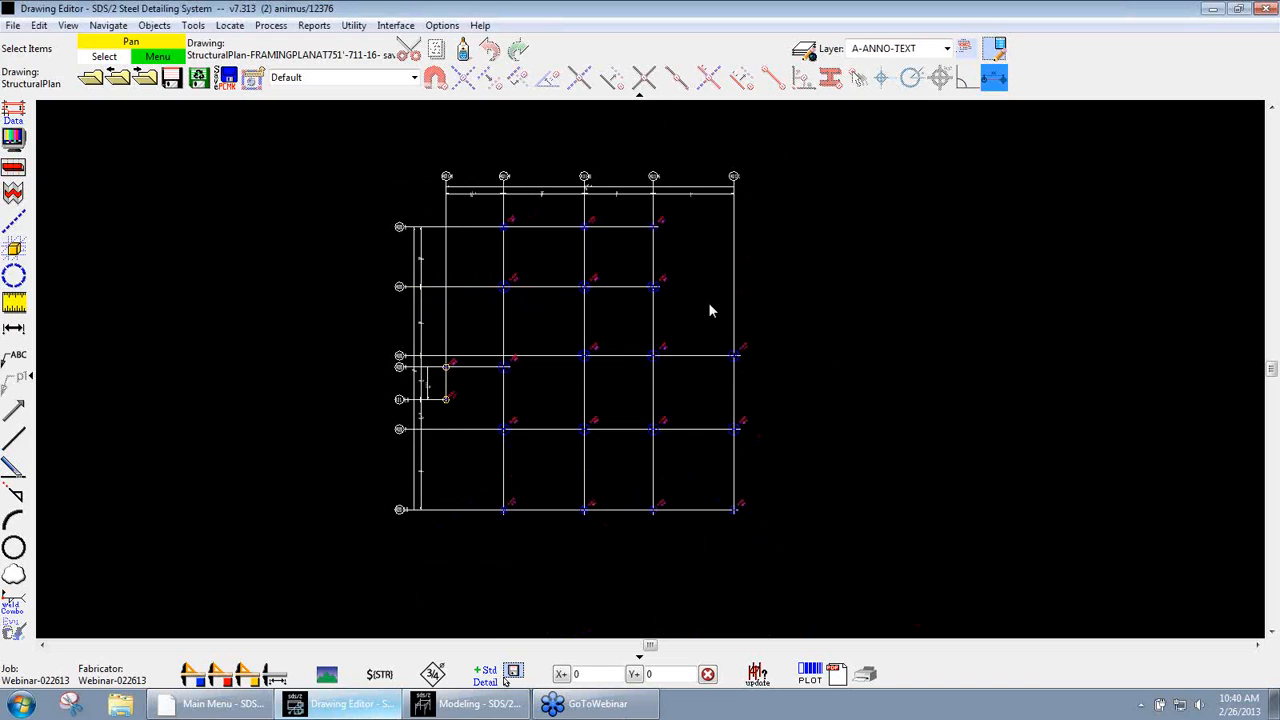
# Delete the three column symbols and their labels along the rightmost grid line, and save the column base level drawing
pyautogui.moveTo(708, 310); pyautogui.dragTo(779, 552)
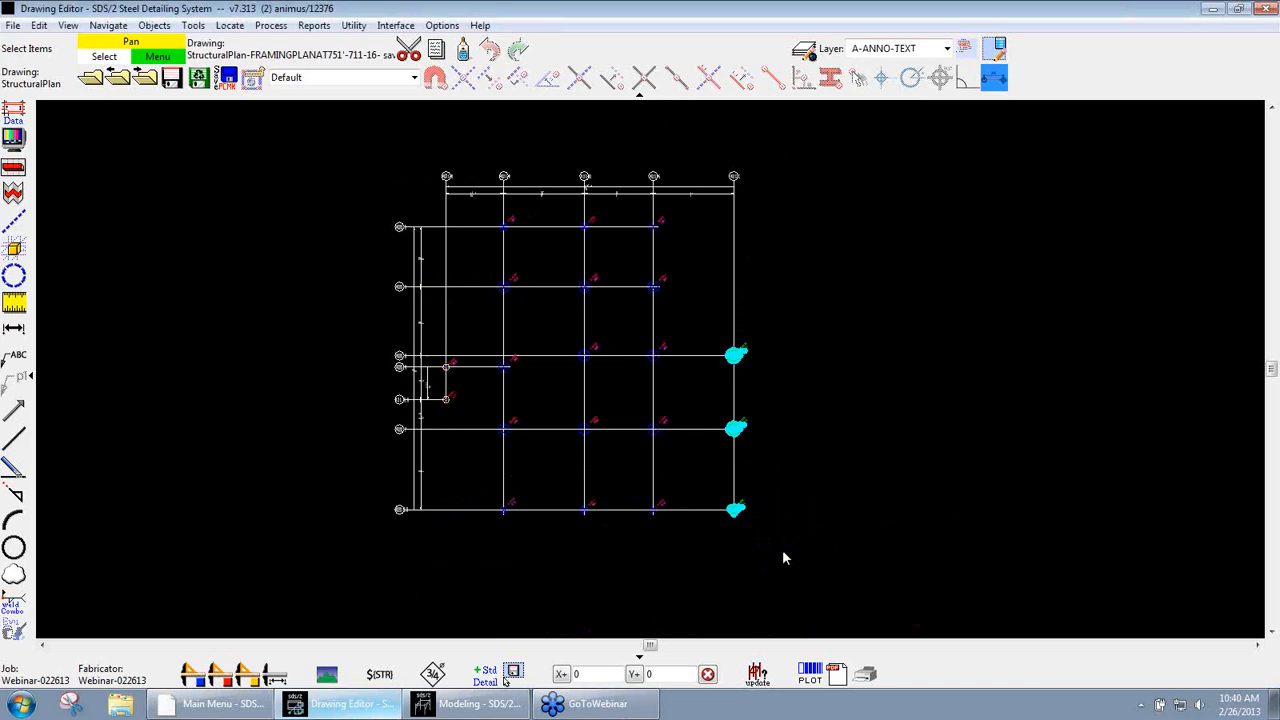
pyautogui.press('Delete')
pyautogui.scroll(3, 764, 407)
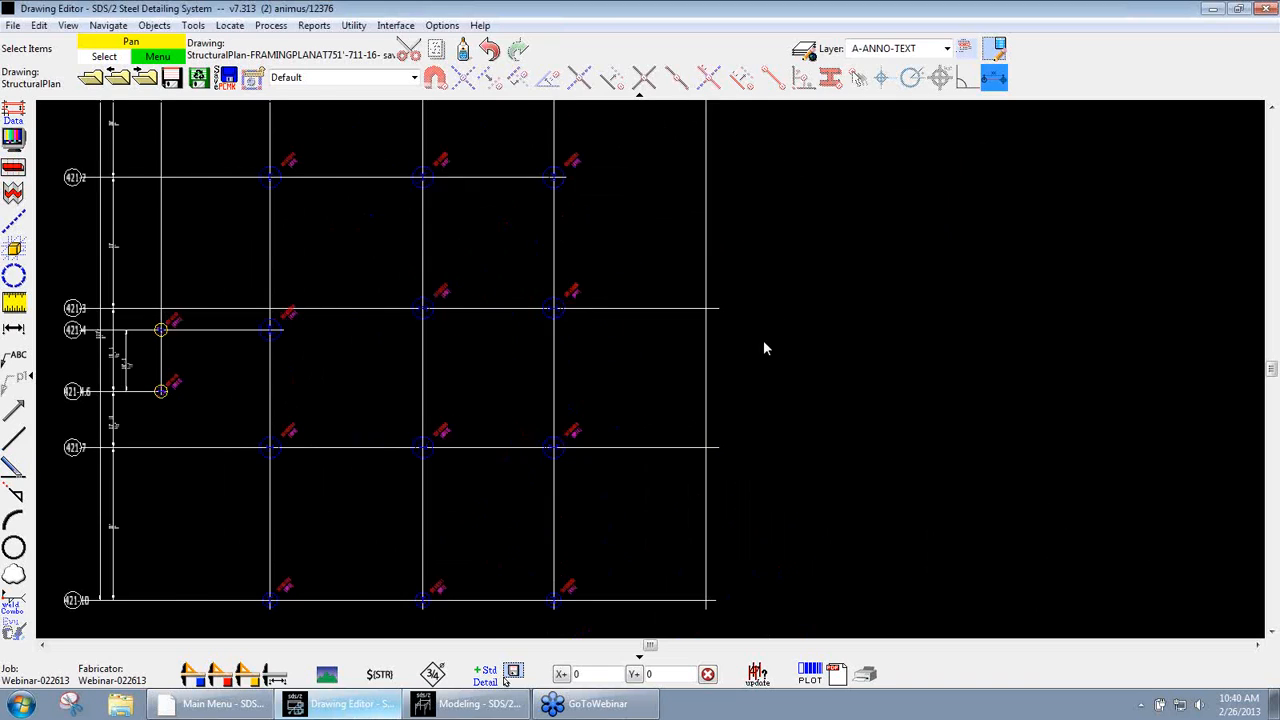
pyautogui.scroll(-1, 731, 449)
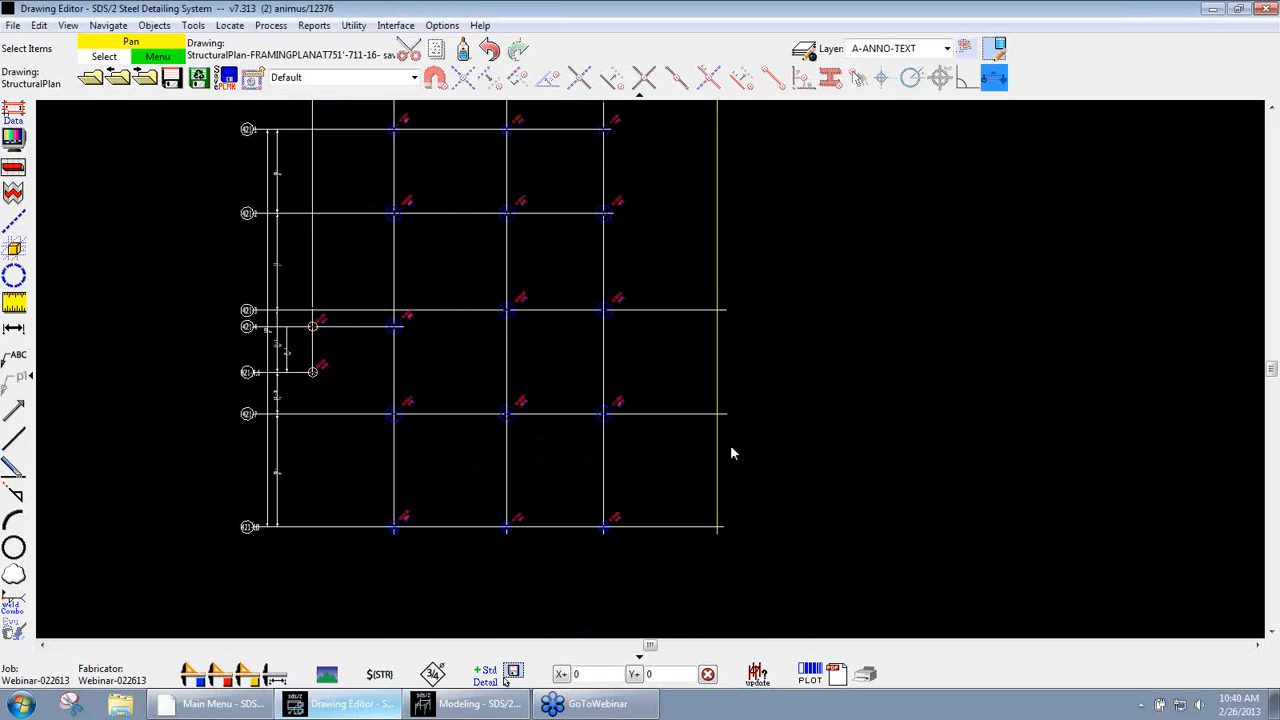
pyautogui.click(172, 78)
# Return to Modeling, reopen the reference drawing tools, and toggle the display of StructuralPlan-COLUMNBASELEVEL off and on
pyautogui.click(478, 704)
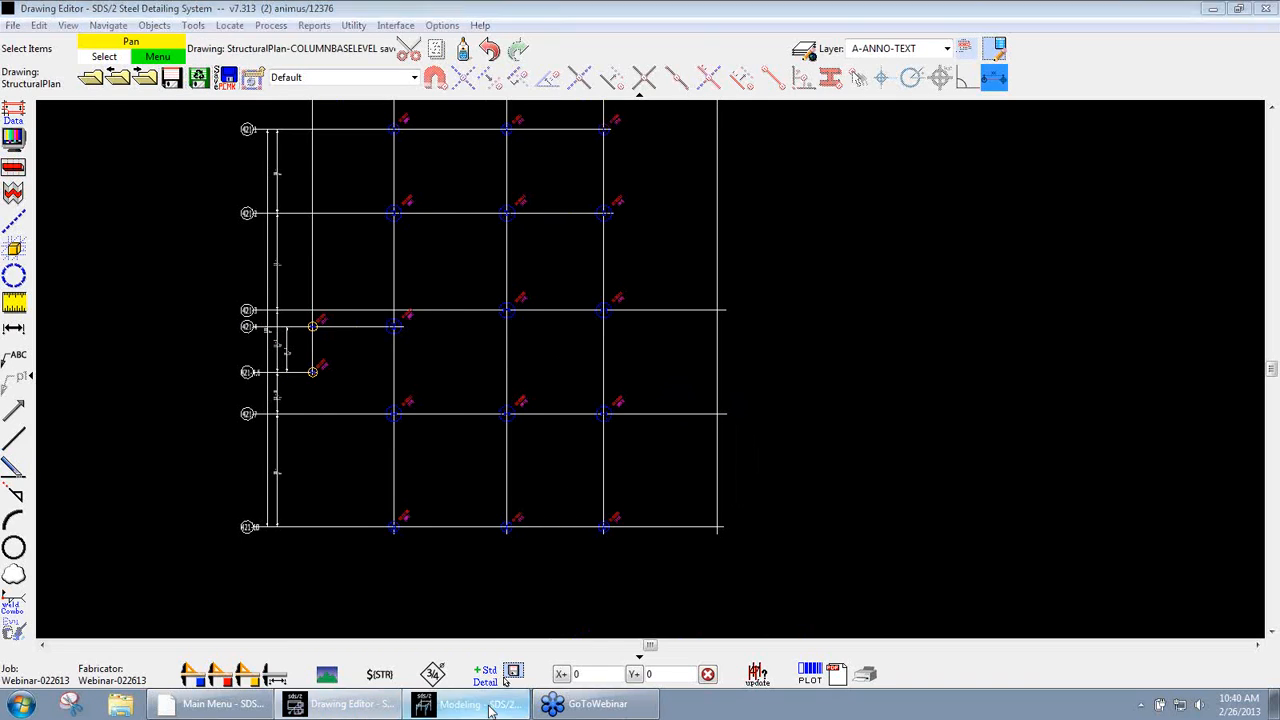
pyautogui.scroll(2, 586, 335)
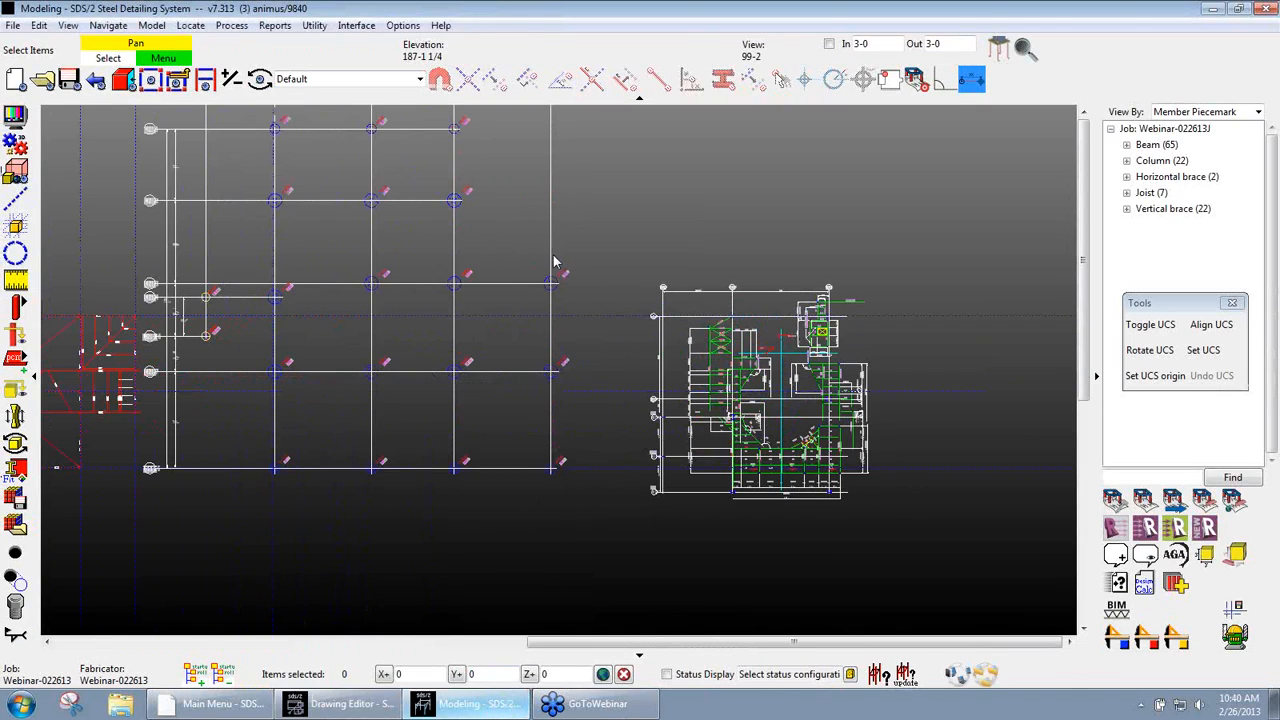
pyautogui.click(1114, 500)
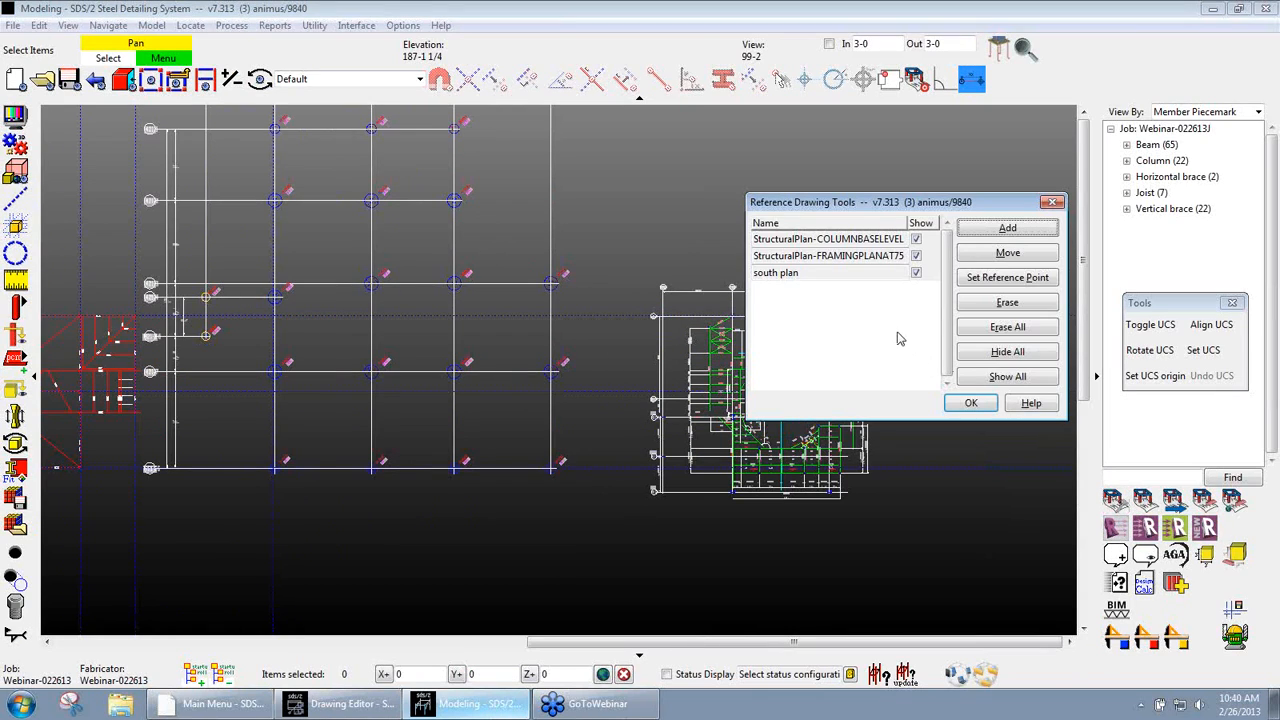
pyautogui.click(916, 239)
pyautogui.click(916, 239)
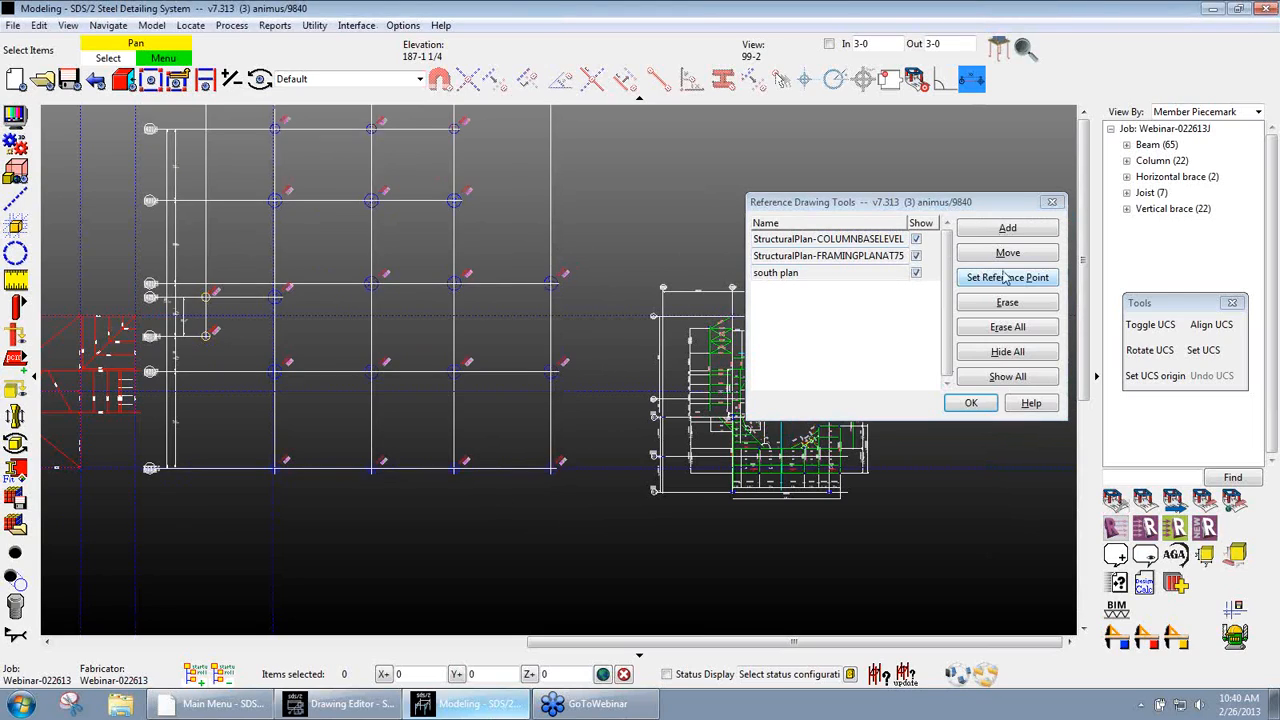
# Try to move the StructuralPlan-COLUMNBASELEVEL reference drawing in the model
pyautogui.click(822, 238)
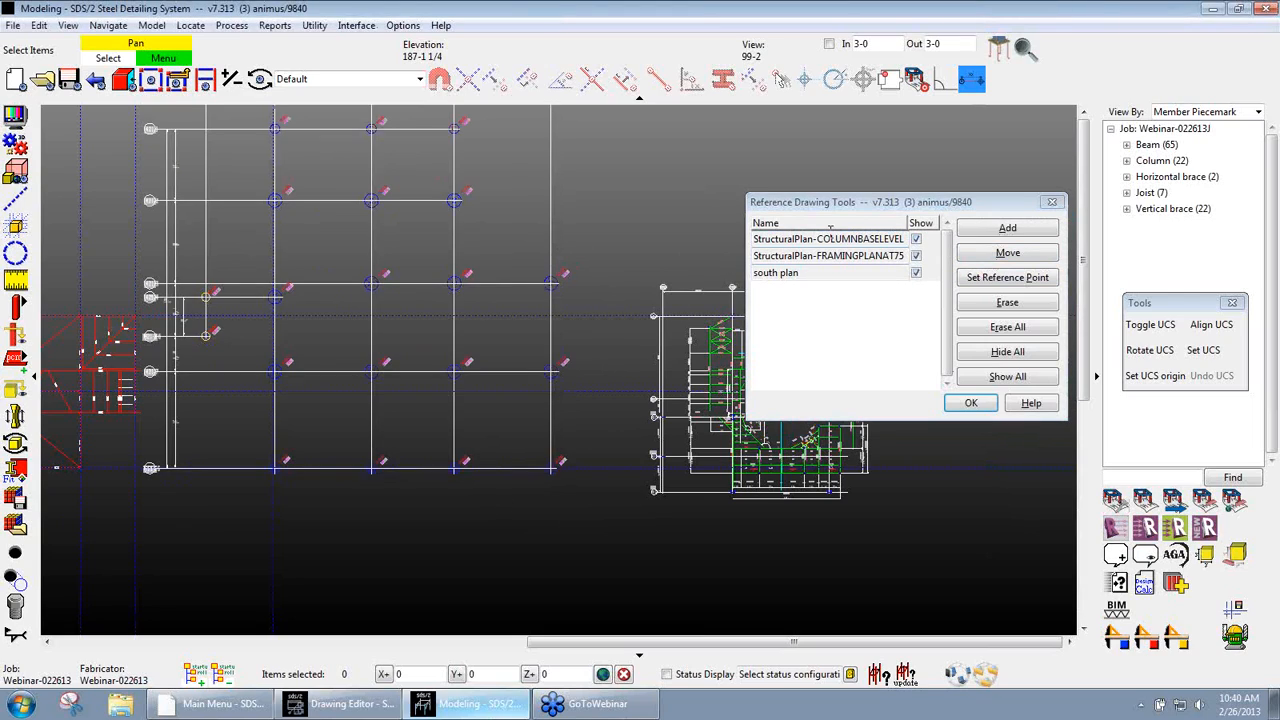
pyautogui.click(1030, 256)
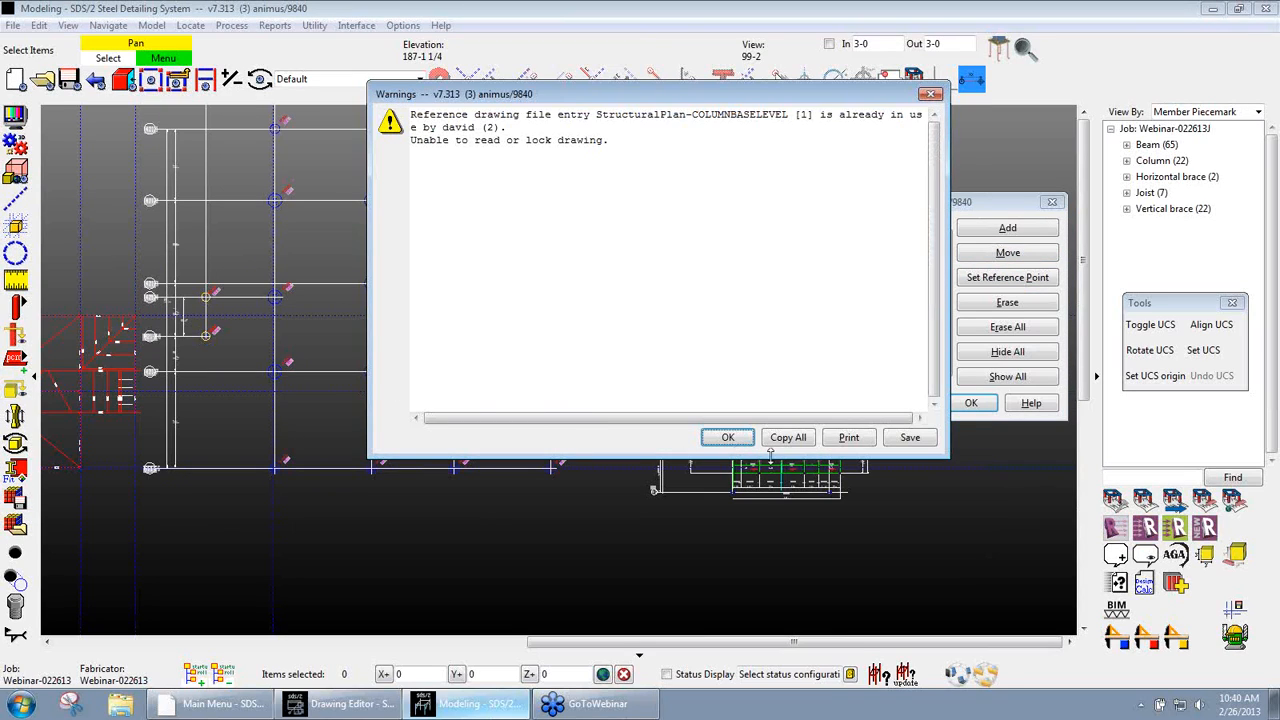
pyautogui.click(727, 437)
# Close the column base level drawing in the Drawing Editor, return to Modeling, and move it onto its current bottom-left column intersection to refresh it
pyautogui.click(388, 703)
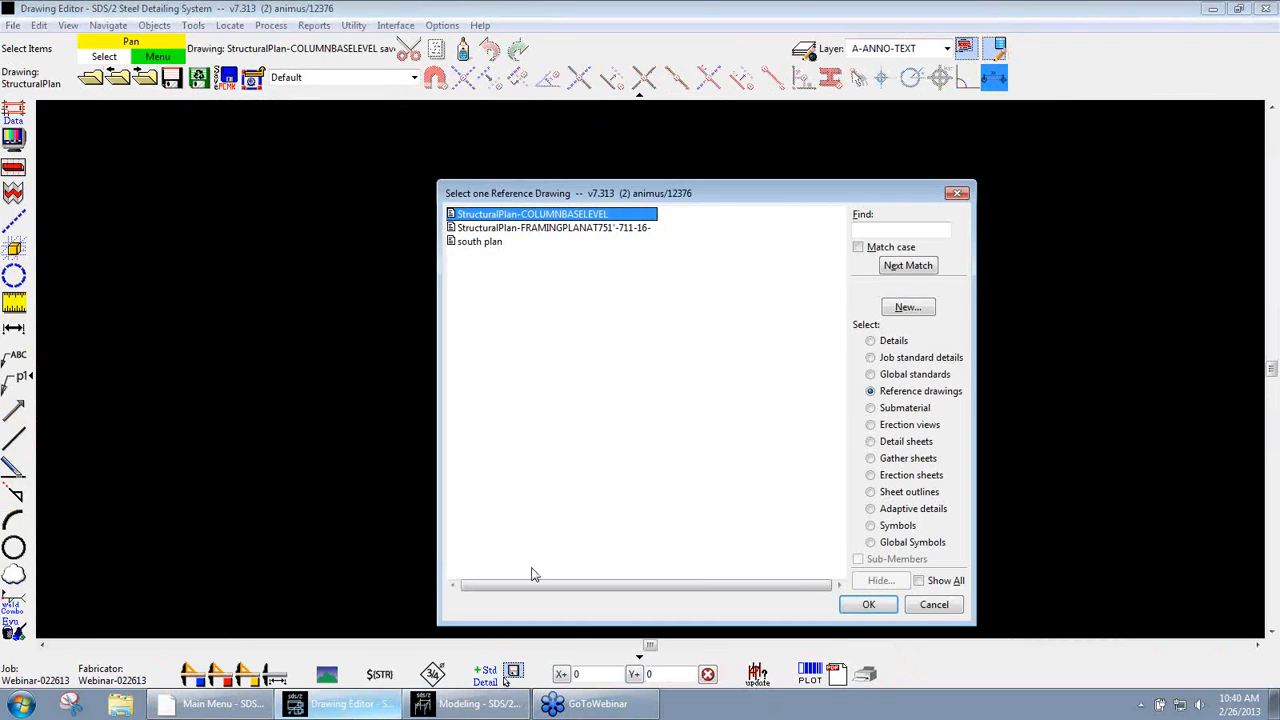
pyautogui.click(460, 709)
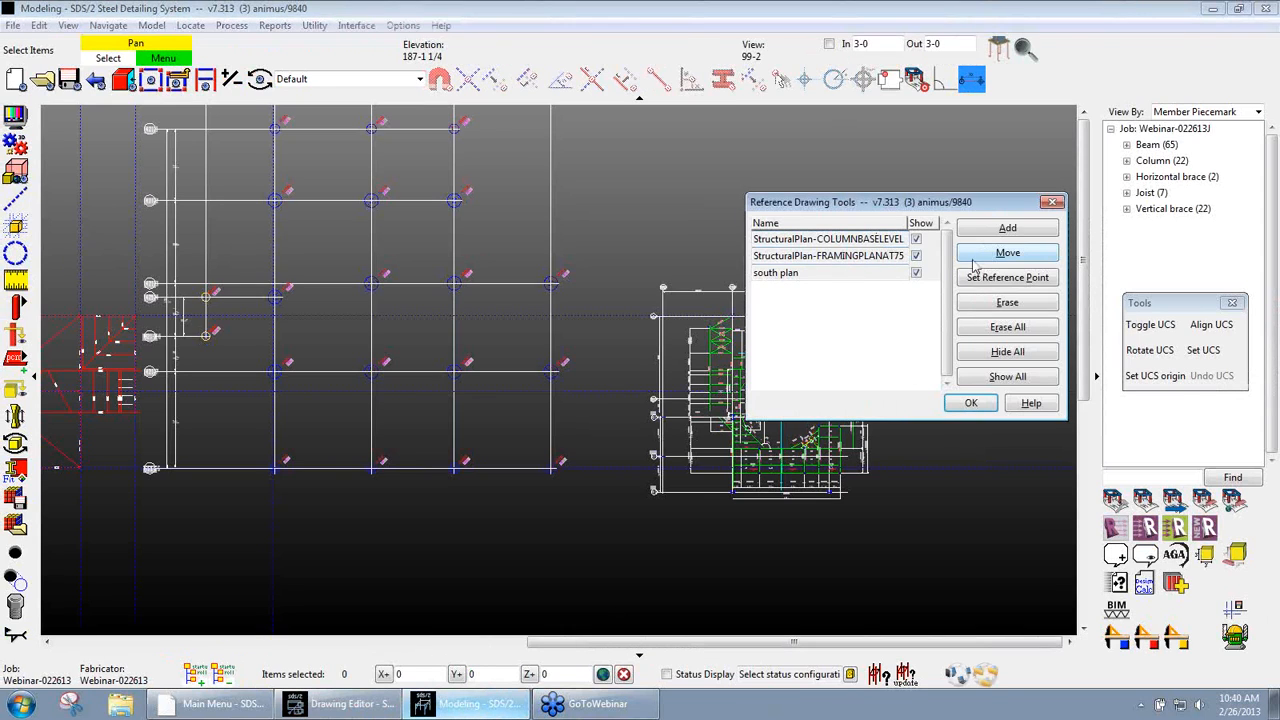
pyautogui.click(1007, 252)
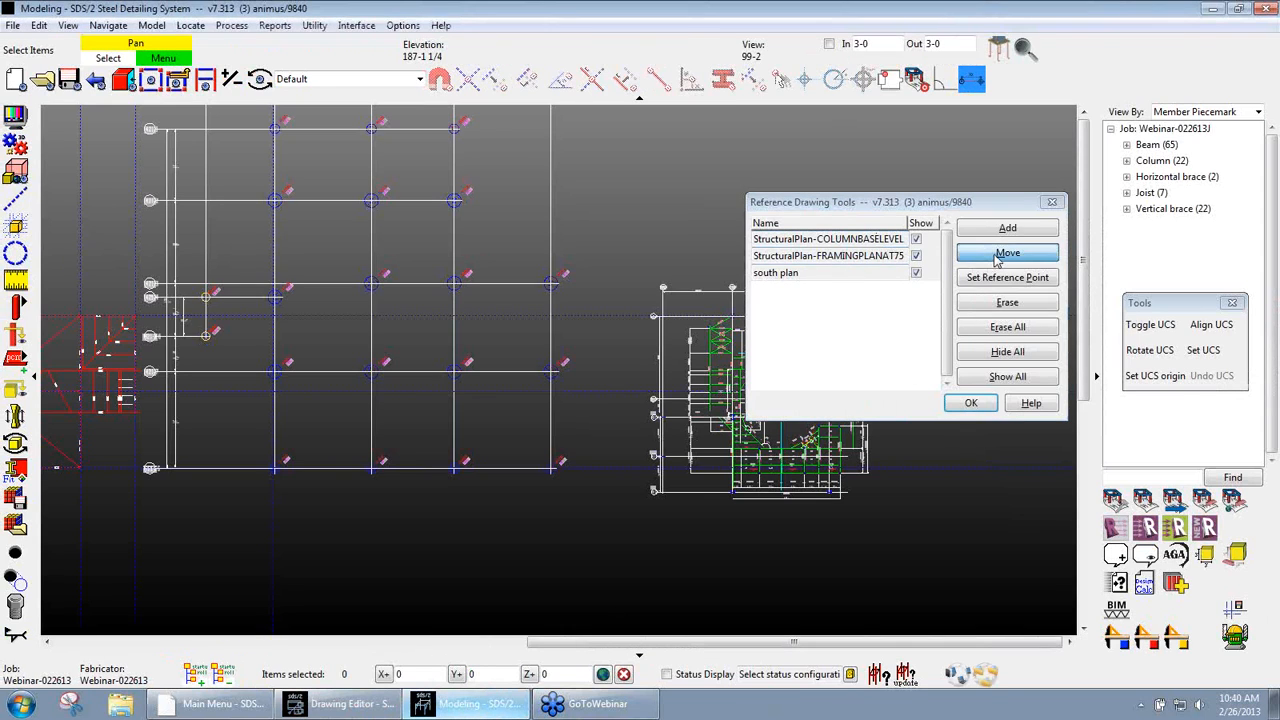
pyautogui.click(275, 470)
pyautogui.scroll(-3, 331, 571)
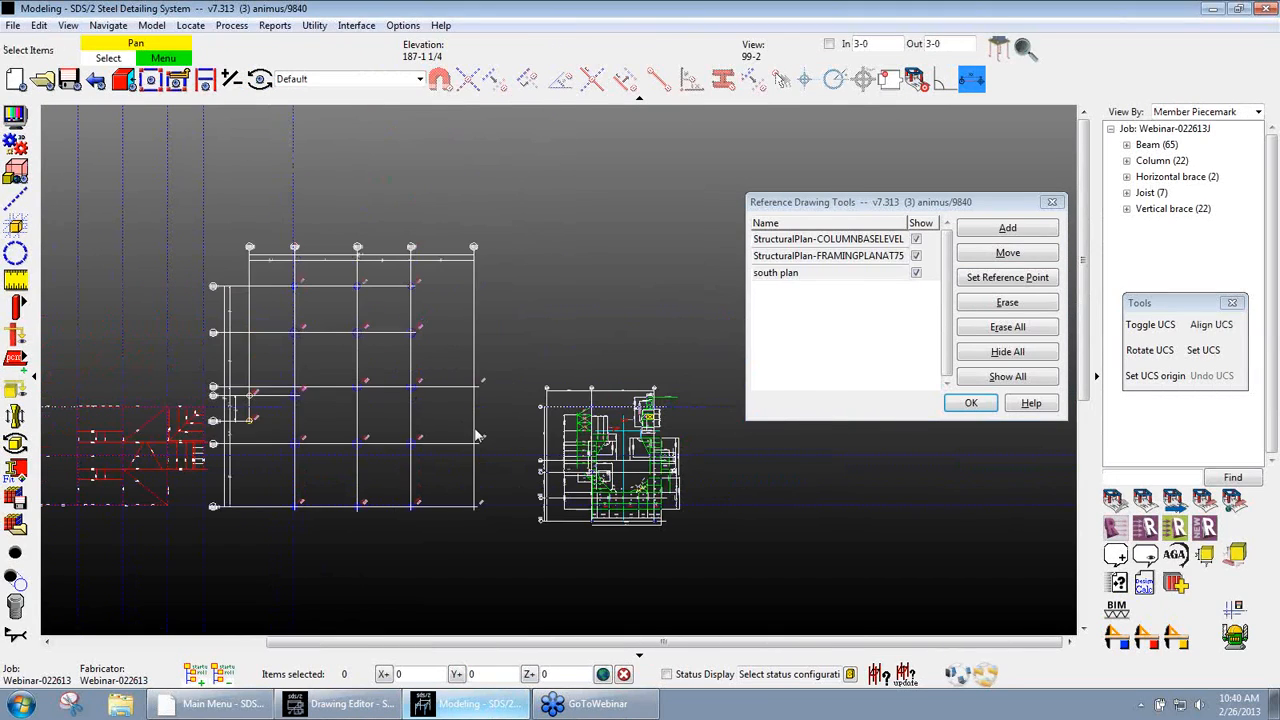
pyautogui.scroll(4, 478, 432)
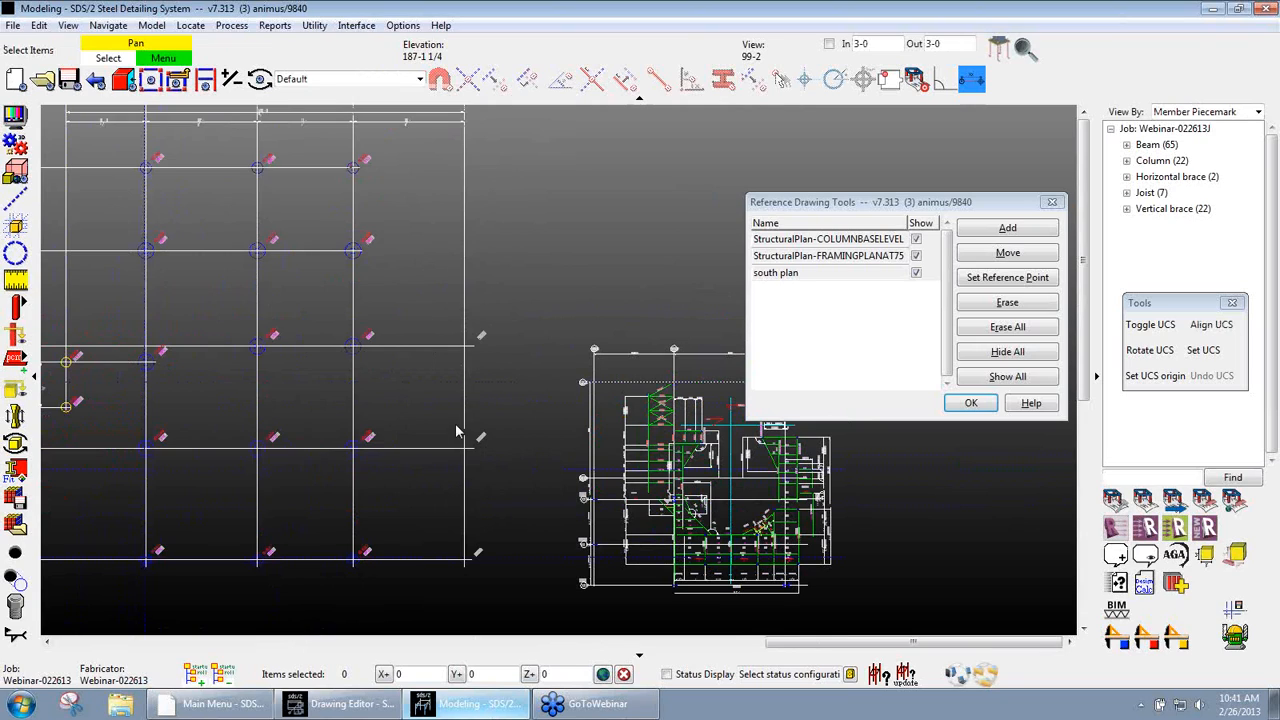
pyautogui.scroll(-2, 444, 329)
pyautogui.scroll(-2, 505, 388)
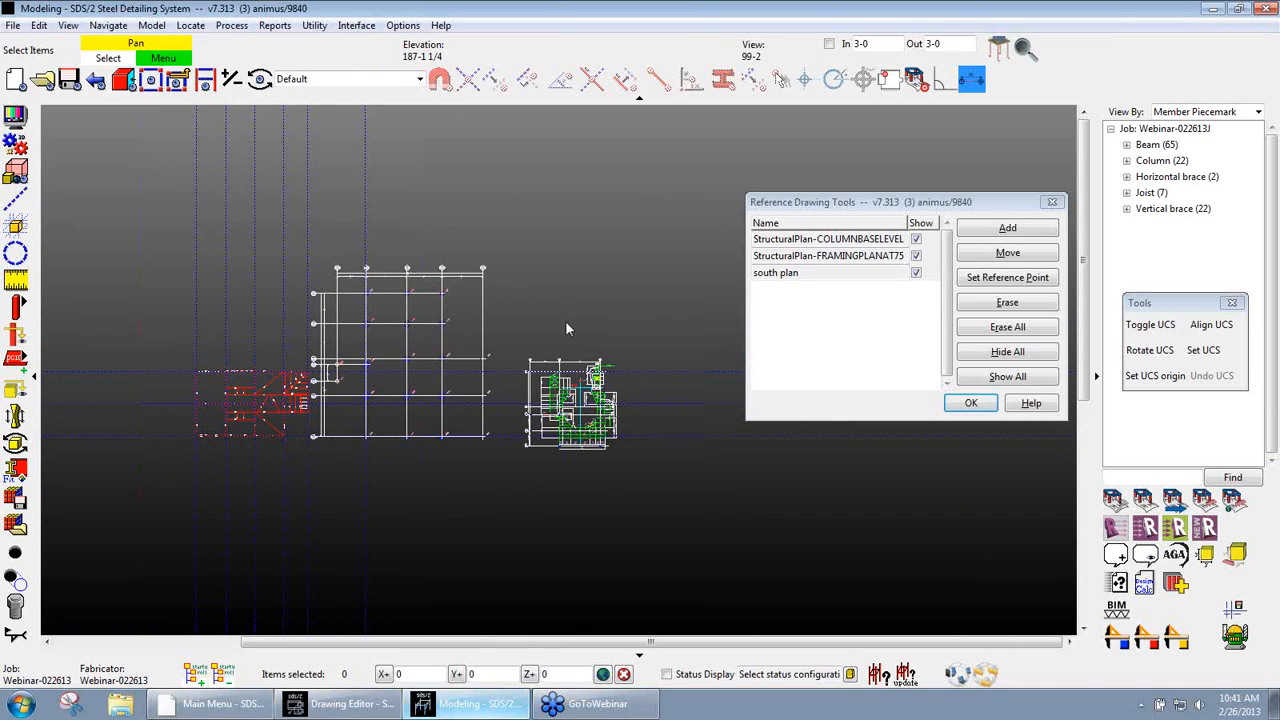
pyautogui.scroll(2, 509, 438)
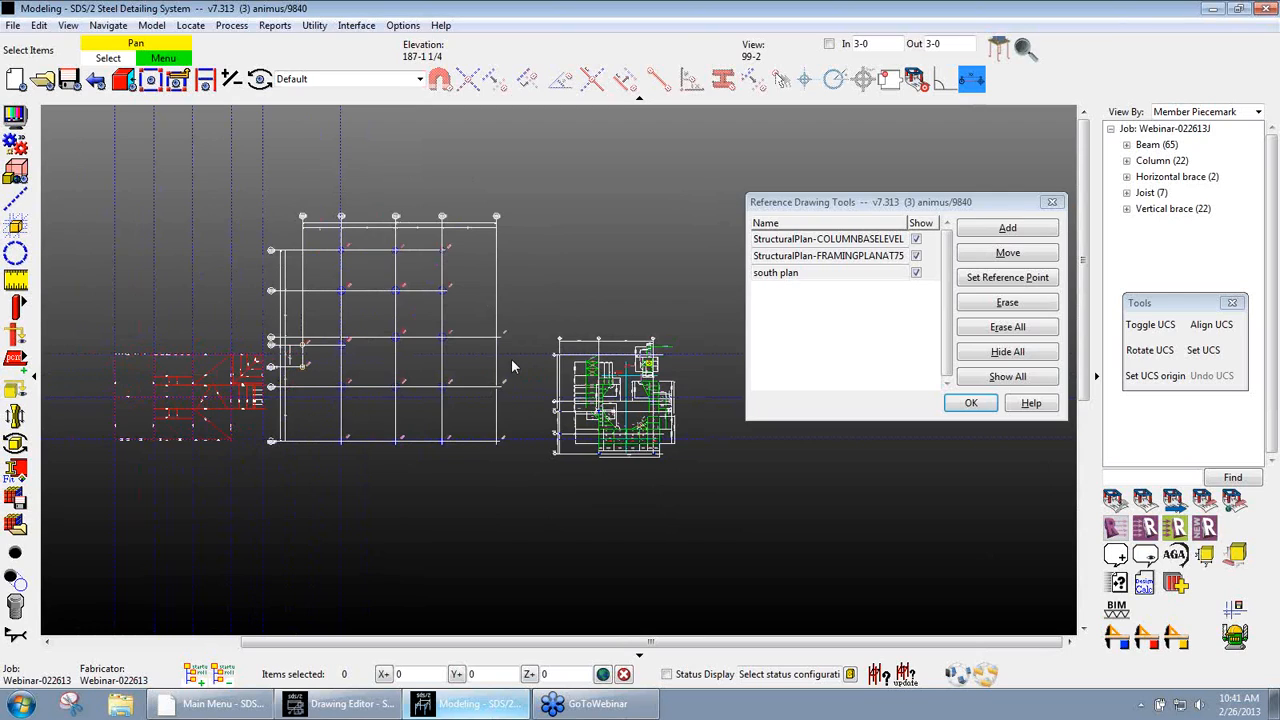
pyautogui.scroll(-2, 596, 281)
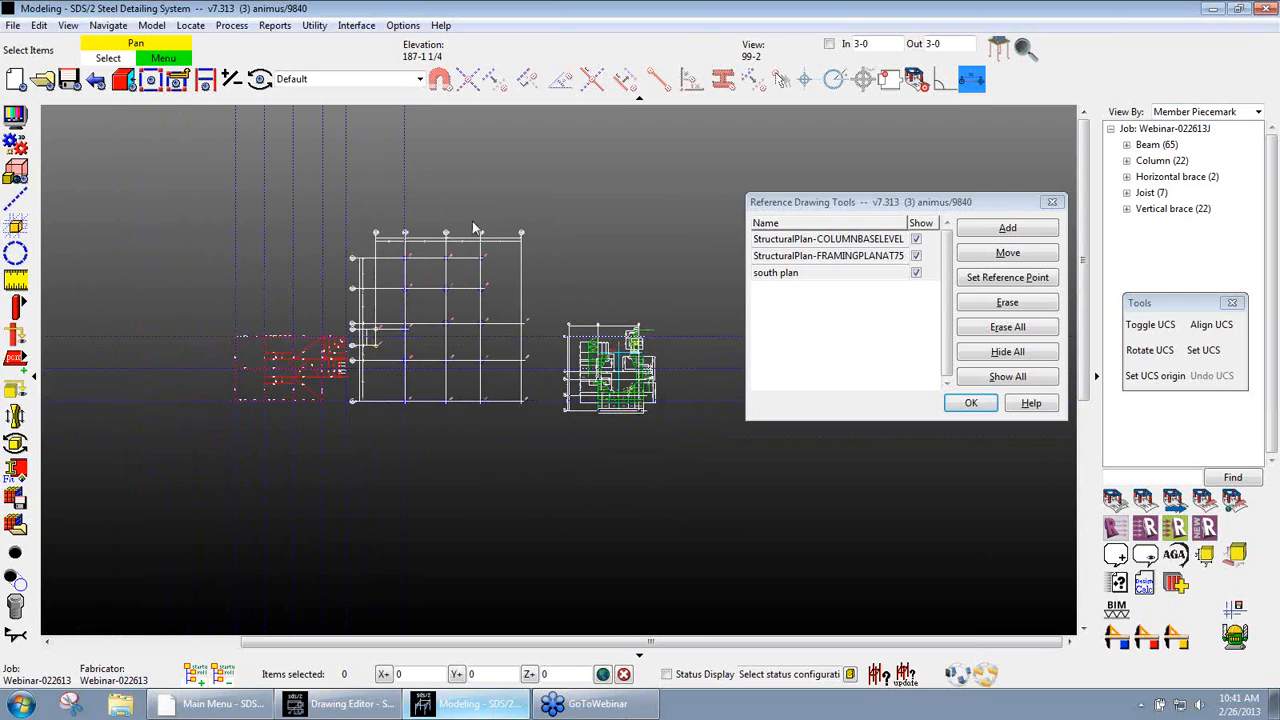
pyautogui.scroll(2, 352, 345)
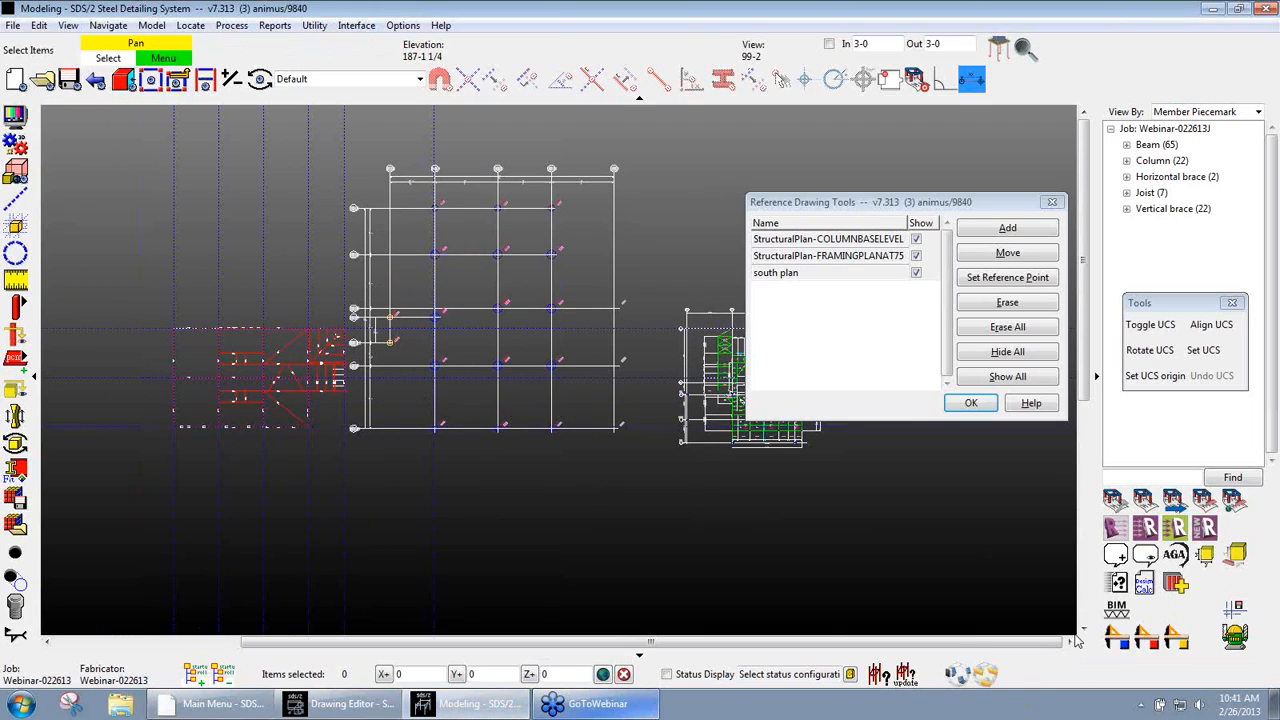
# Detail erection view 99-2 with the stick member style and the current detailing options
pyautogui.click(1116, 640)
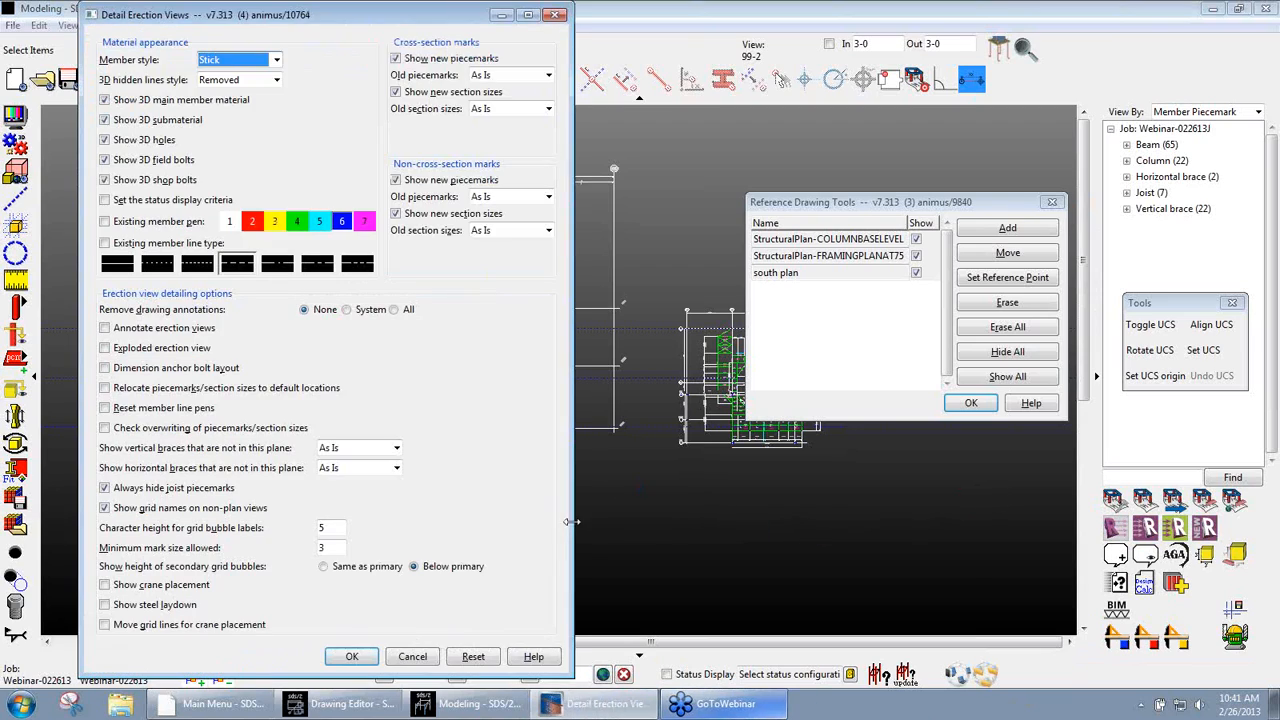
pyautogui.click(352, 657)
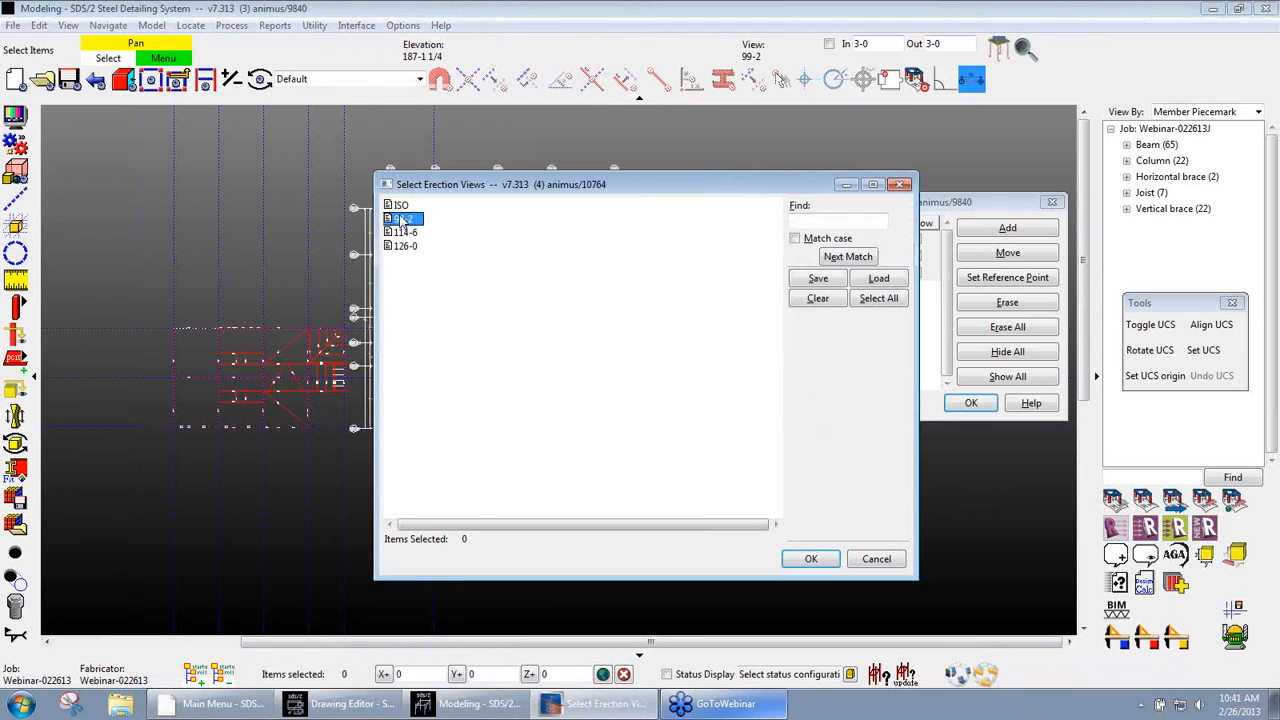
pyautogui.doubleClick(400, 227)
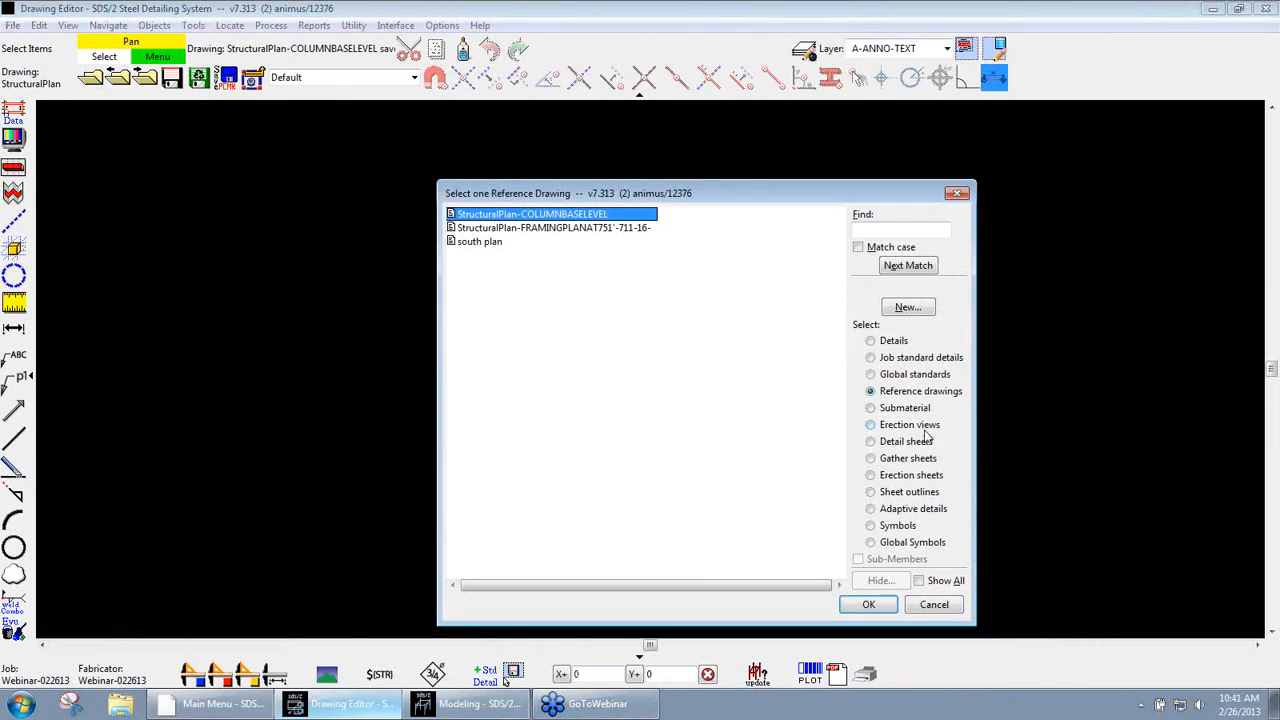
# Open erection view 99-2 in the Drawing Editor and examine the isolated column away from the main framing
pyautogui.click(926, 428)
pyautogui.doubleClick(467, 214)
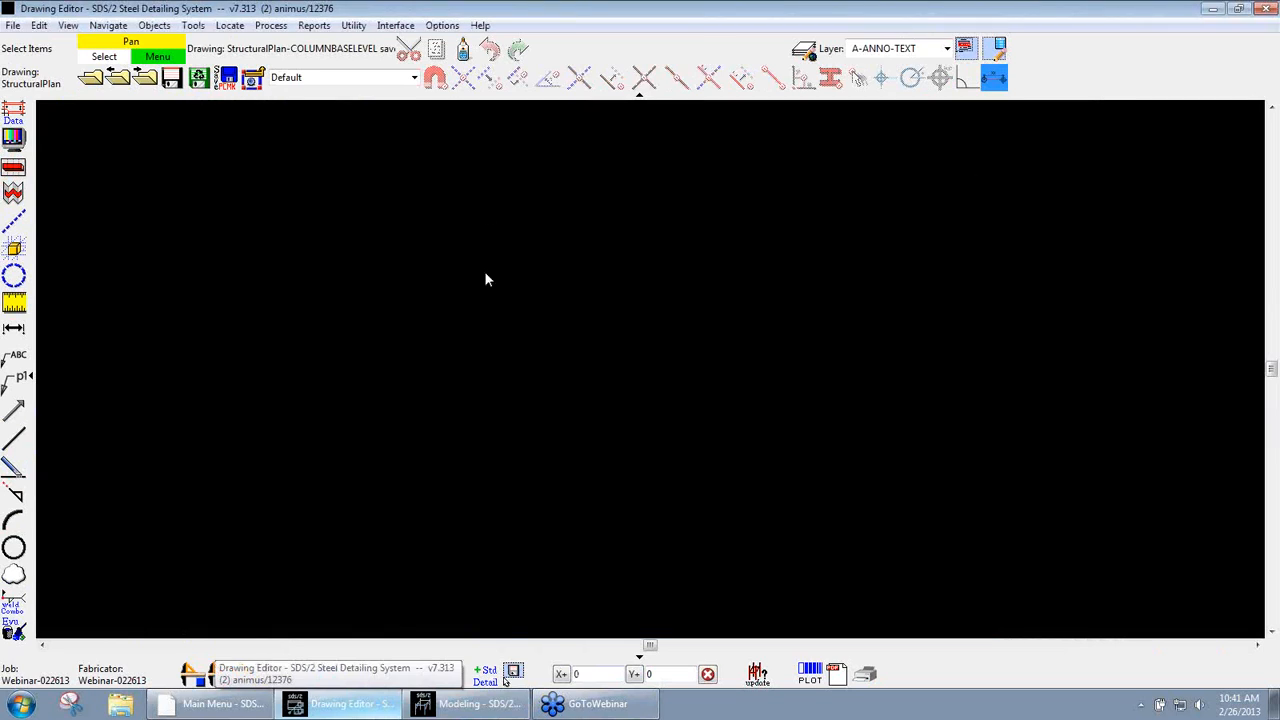
pyautogui.scroll(-3, 510, 386)
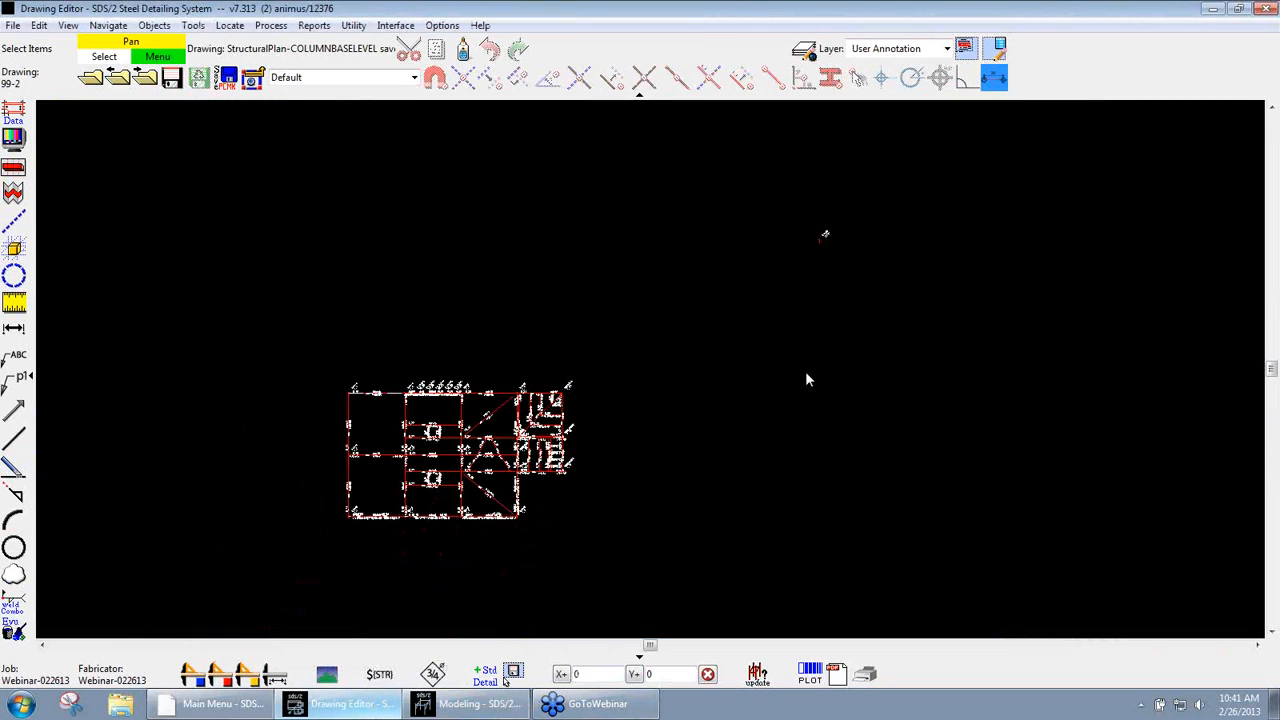
pyautogui.scroll(2, 846, 254)
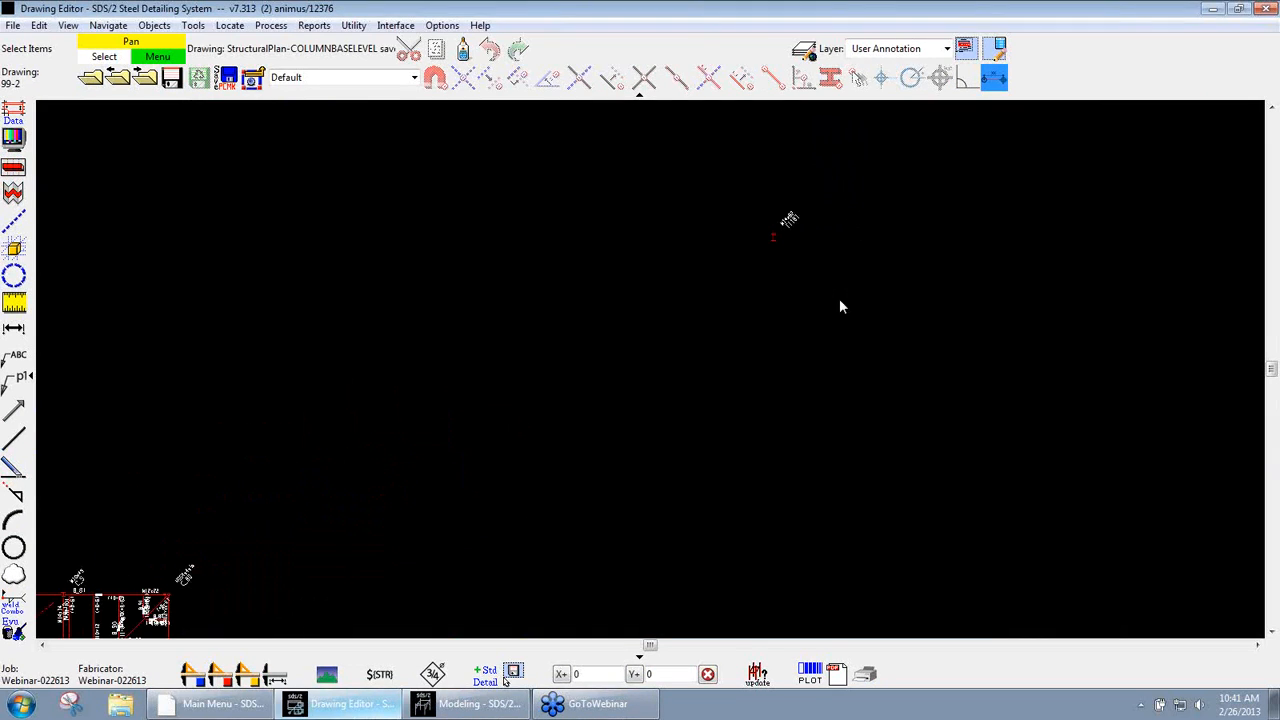
pyautogui.scroll(-3, 796, 241)
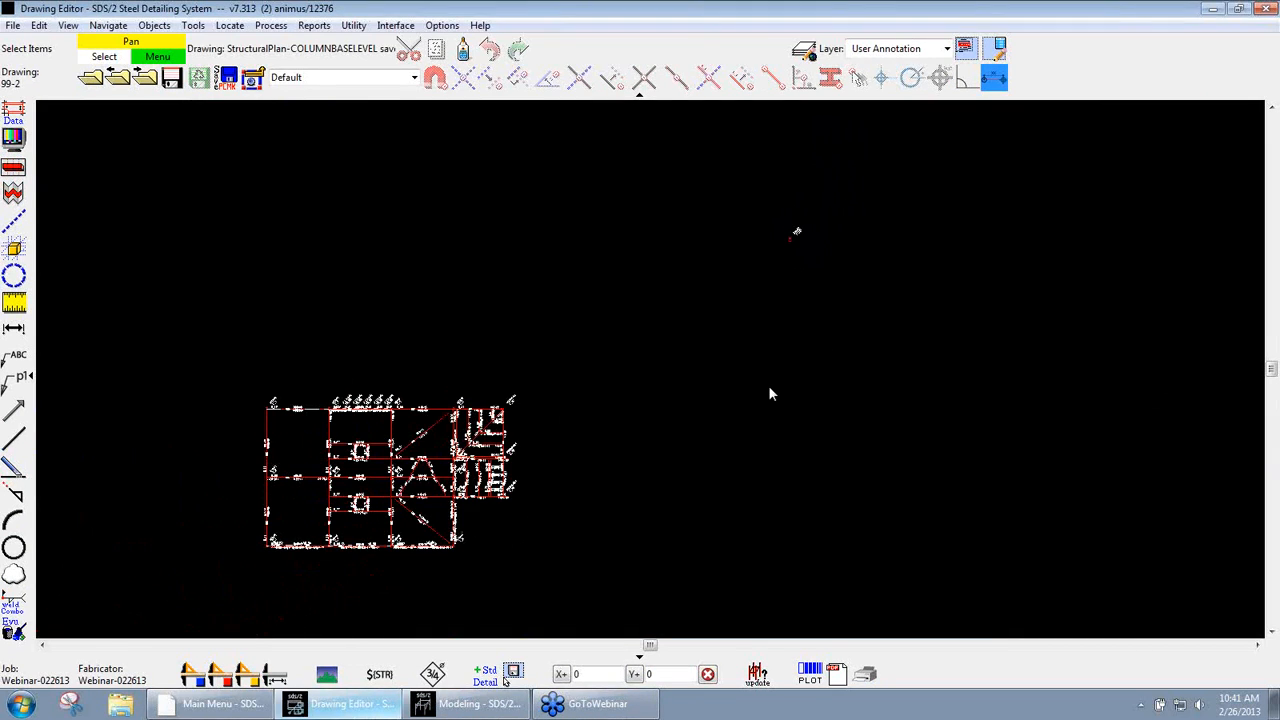
# Minimize the Drawing Editor, return to Modeling, and hide all reference drawings
pyautogui.click(1213, 10)
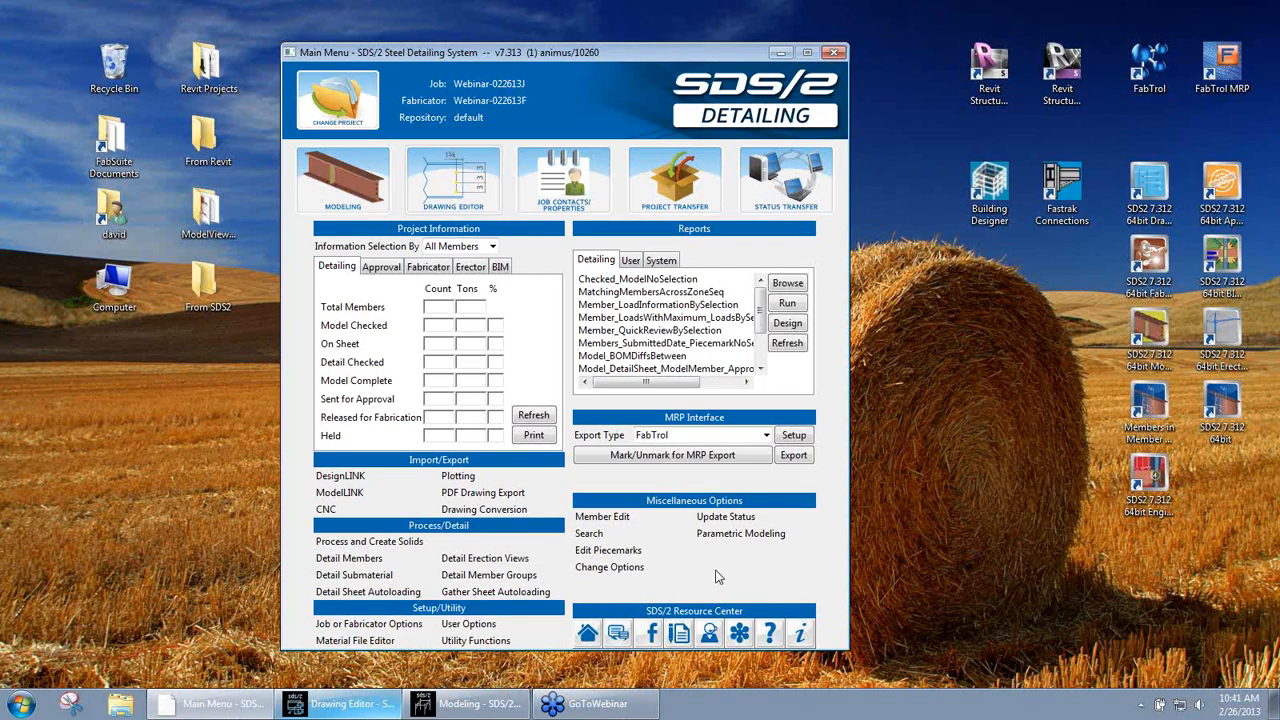
pyautogui.click(484, 703)
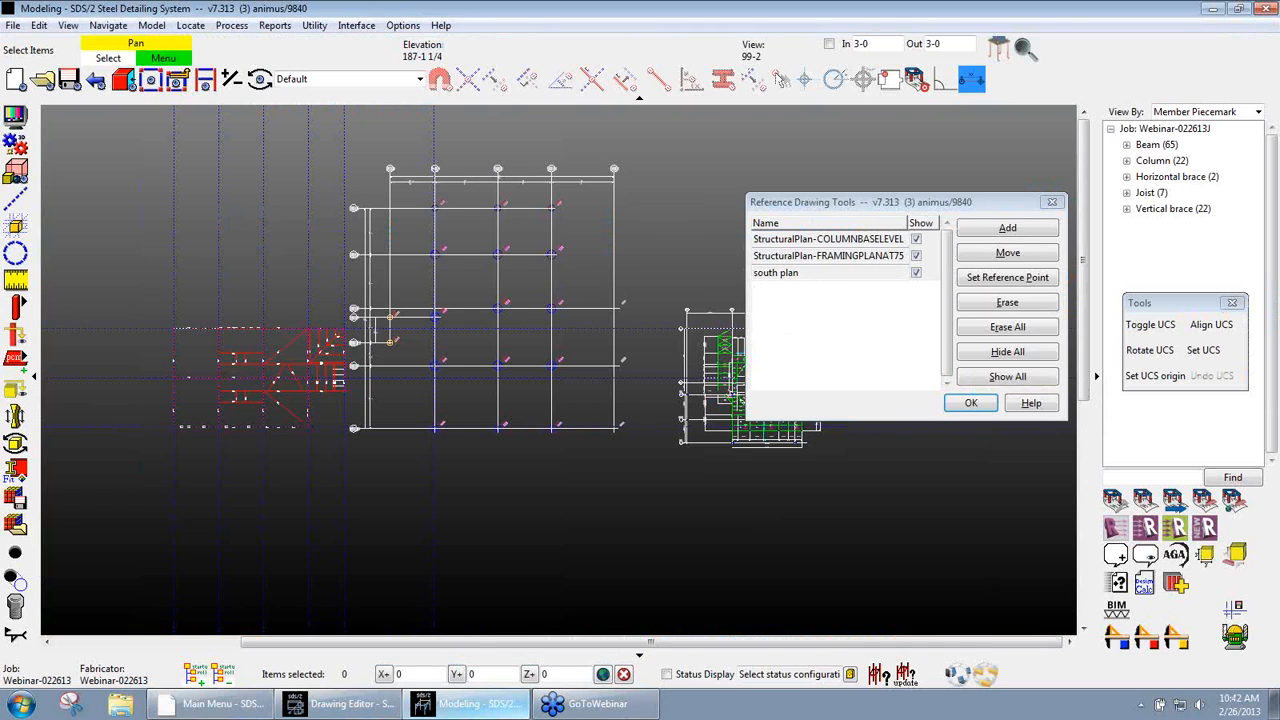
pyautogui.click(1004, 358)
pyautogui.click(980, 403)
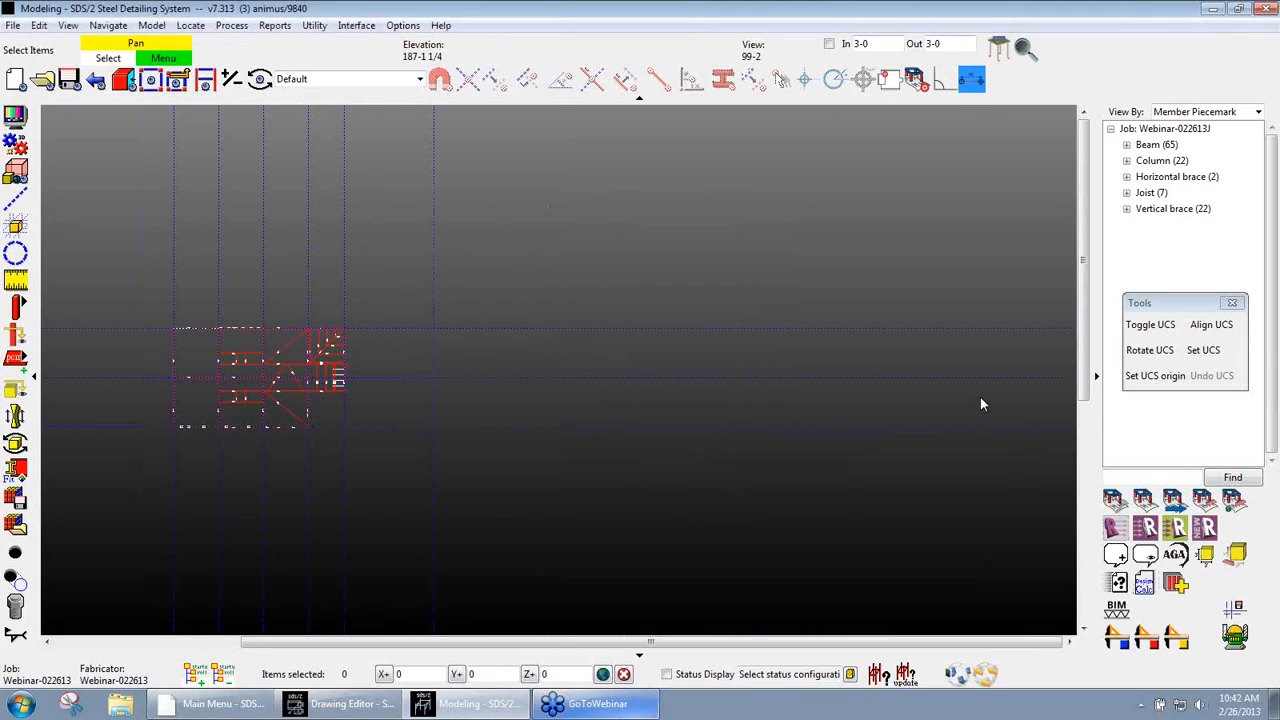
# Delete the stray column standing apart from the building frame
pyautogui.scroll(-2, 1072, 521)
pyautogui.scroll(4, 534, 422)
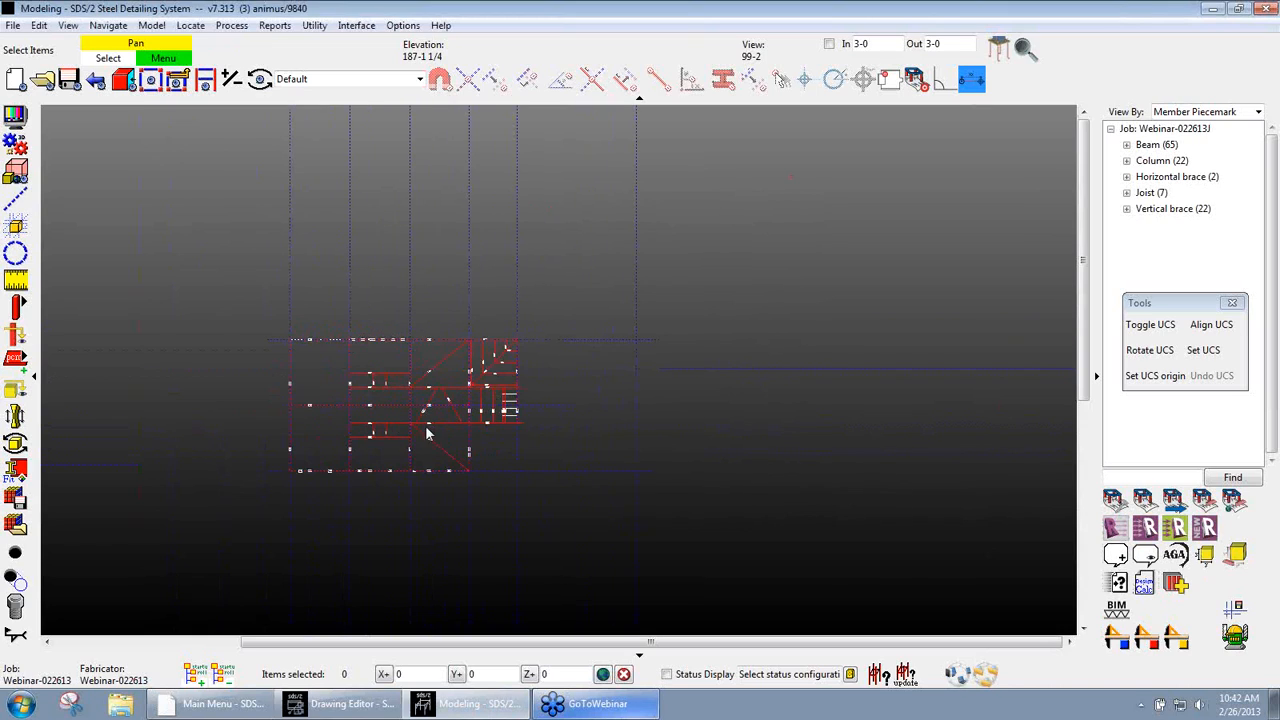
pyautogui.keyDown('shift'); pyautogui.moveTo(429, 451); pyautogui.dragTo(314, 257, button='middle'); pyautogui.keyUp('shift')
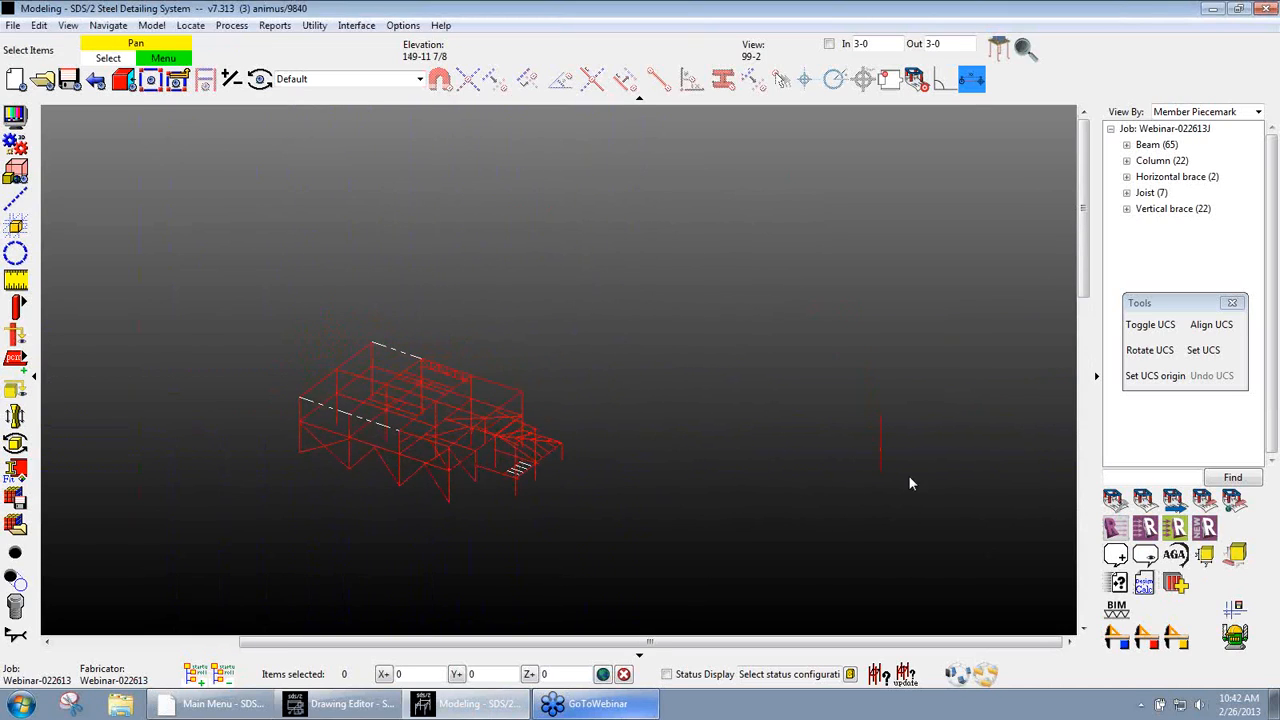
pyautogui.press('Delete')
pyautogui.press('Return')
# Add a model note at the roof corner at the far end of beam B_38
pyautogui.scroll(5, 414, 443)
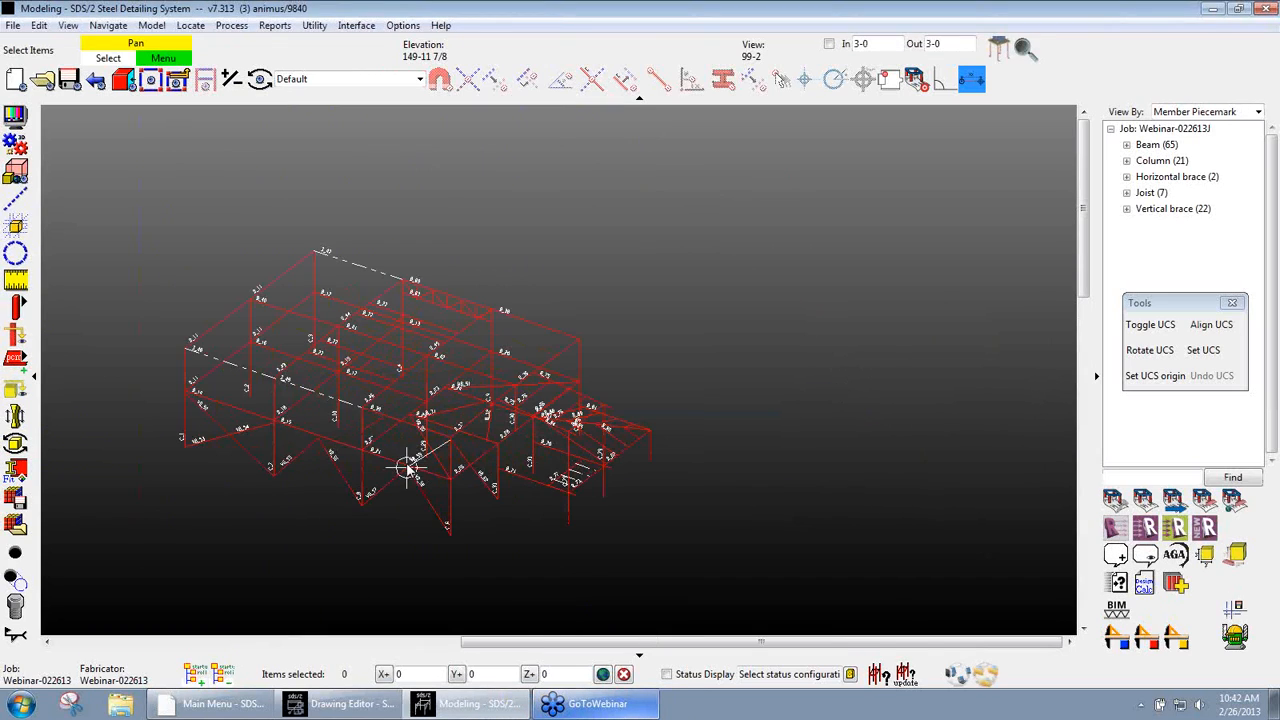
pyautogui.moveTo(498, 392); pyautogui.dragTo(523, 360, button='middle')
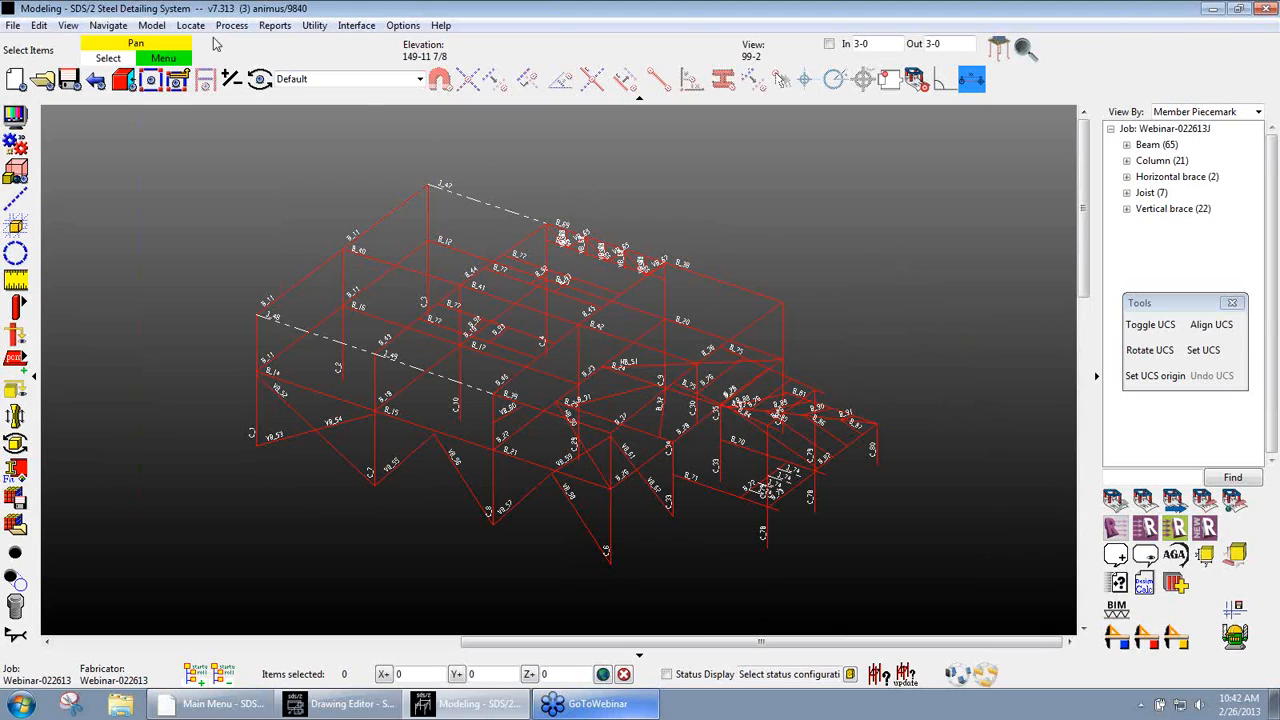
pyautogui.click(155, 27)
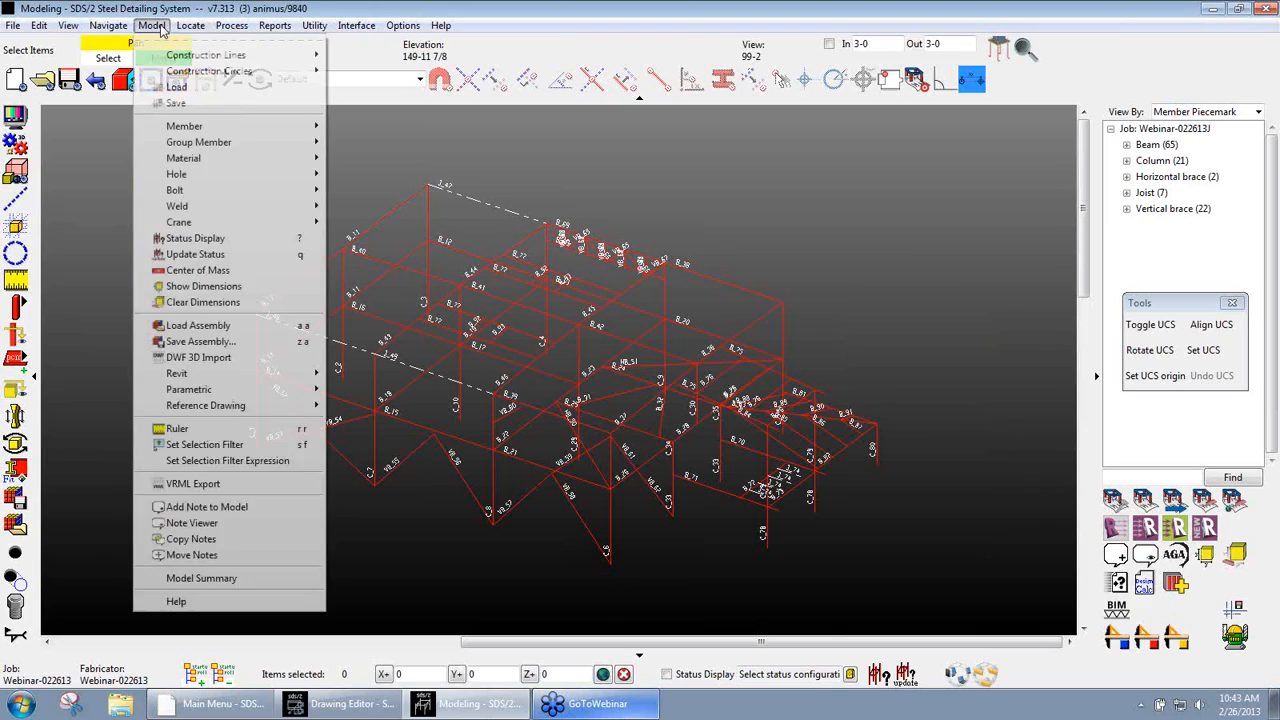
pyautogui.click(222, 510)
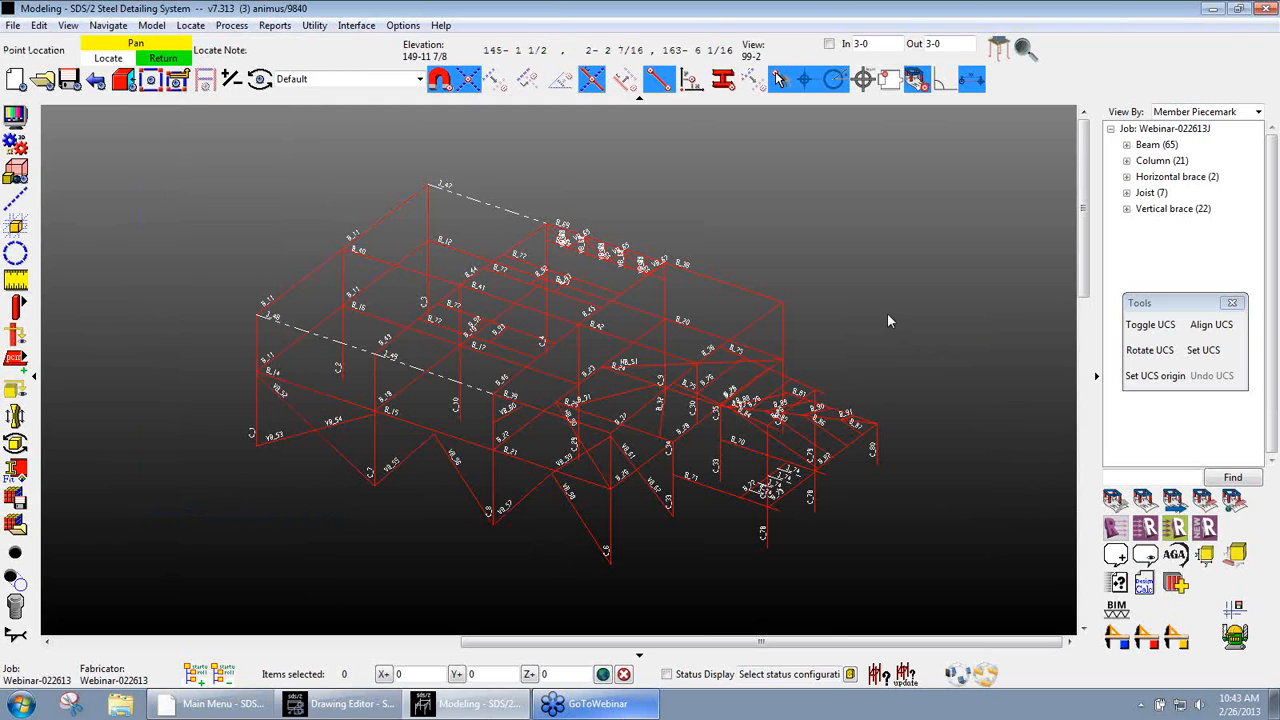
pyautogui.scroll(3, 889, 312)
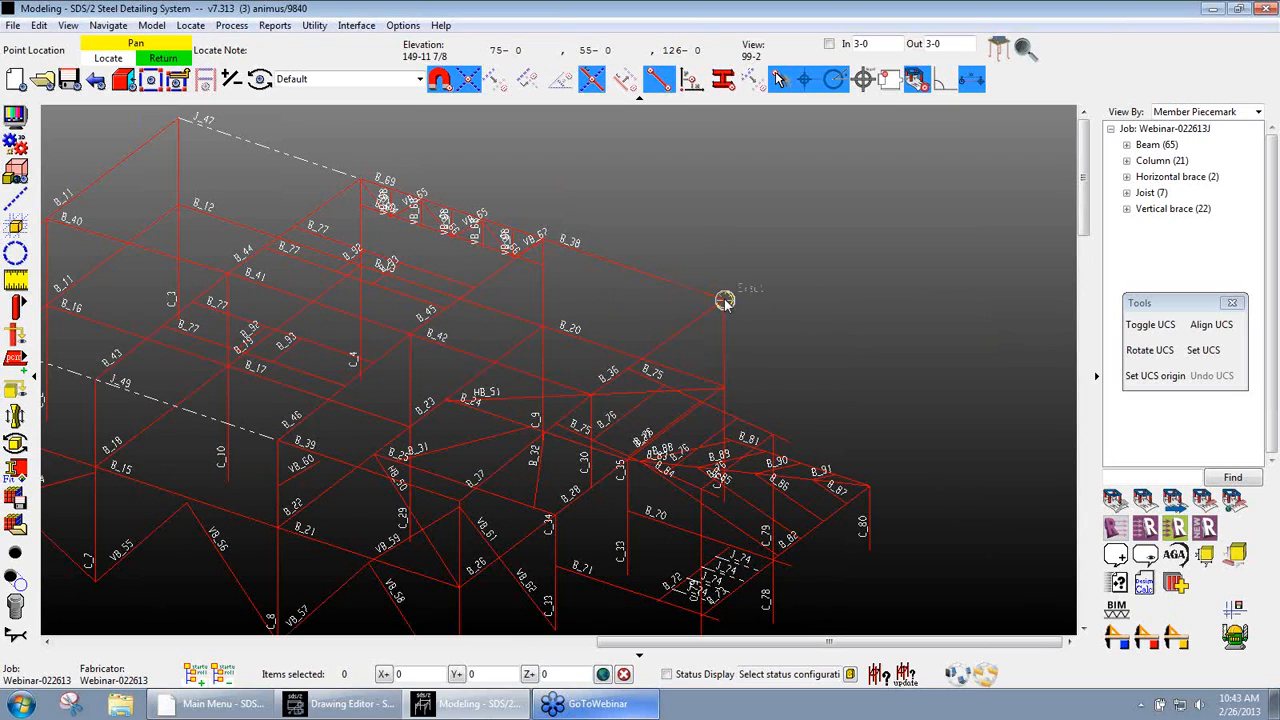
pyautogui.click(724, 298)
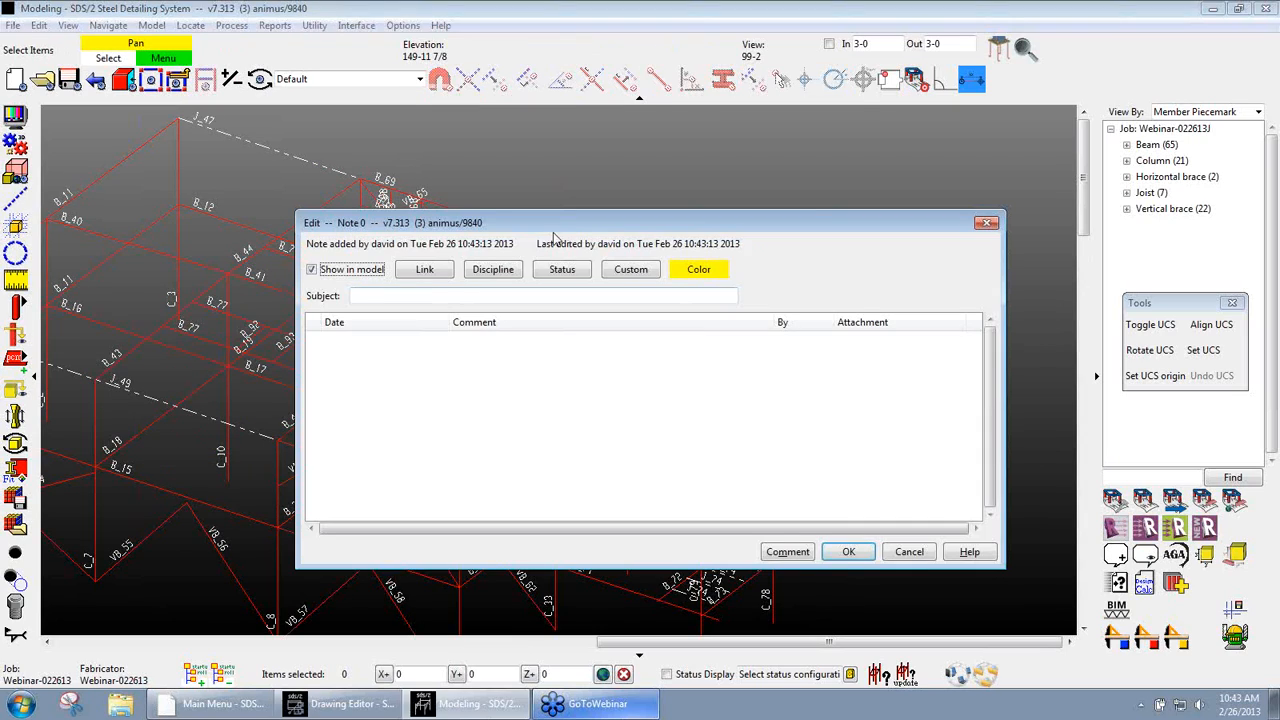
pyautogui.moveTo(568, 227); pyautogui.dragTo(563, 196)
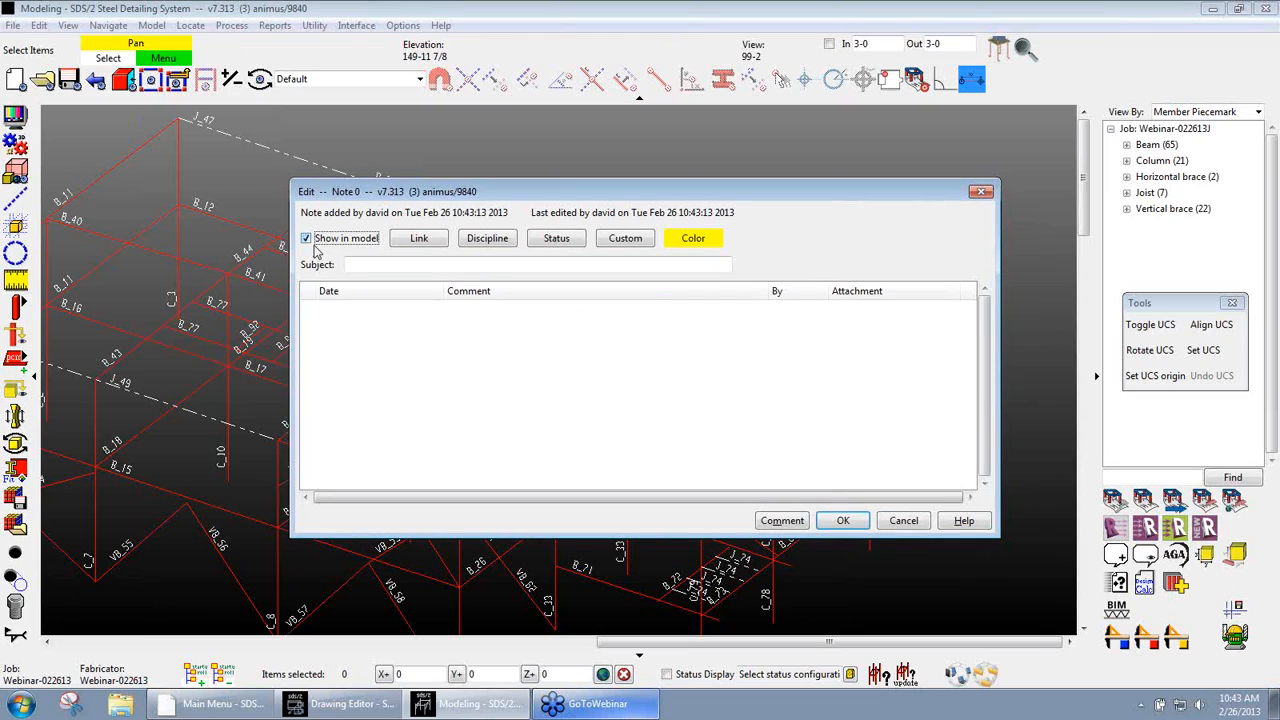
# Set the note's discipline to Detailer and its status to New
pyautogui.click(494, 243)
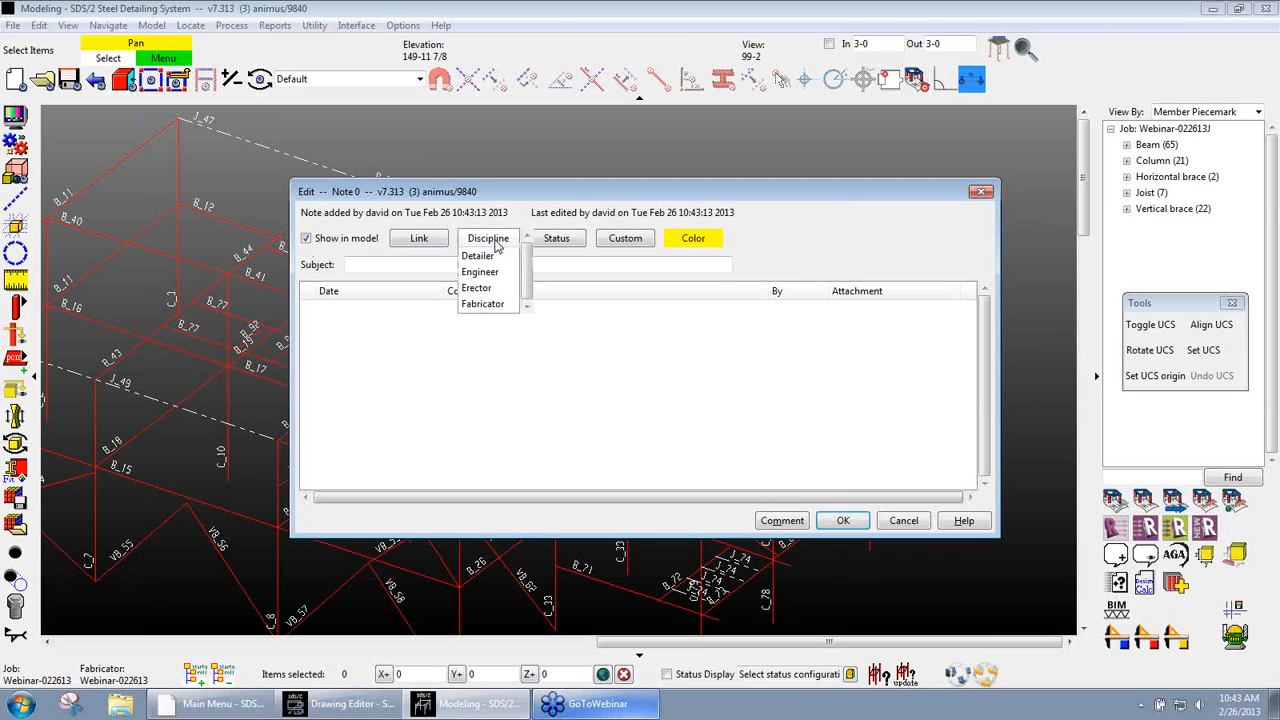
pyautogui.click(492, 244)
pyautogui.click(488, 257)
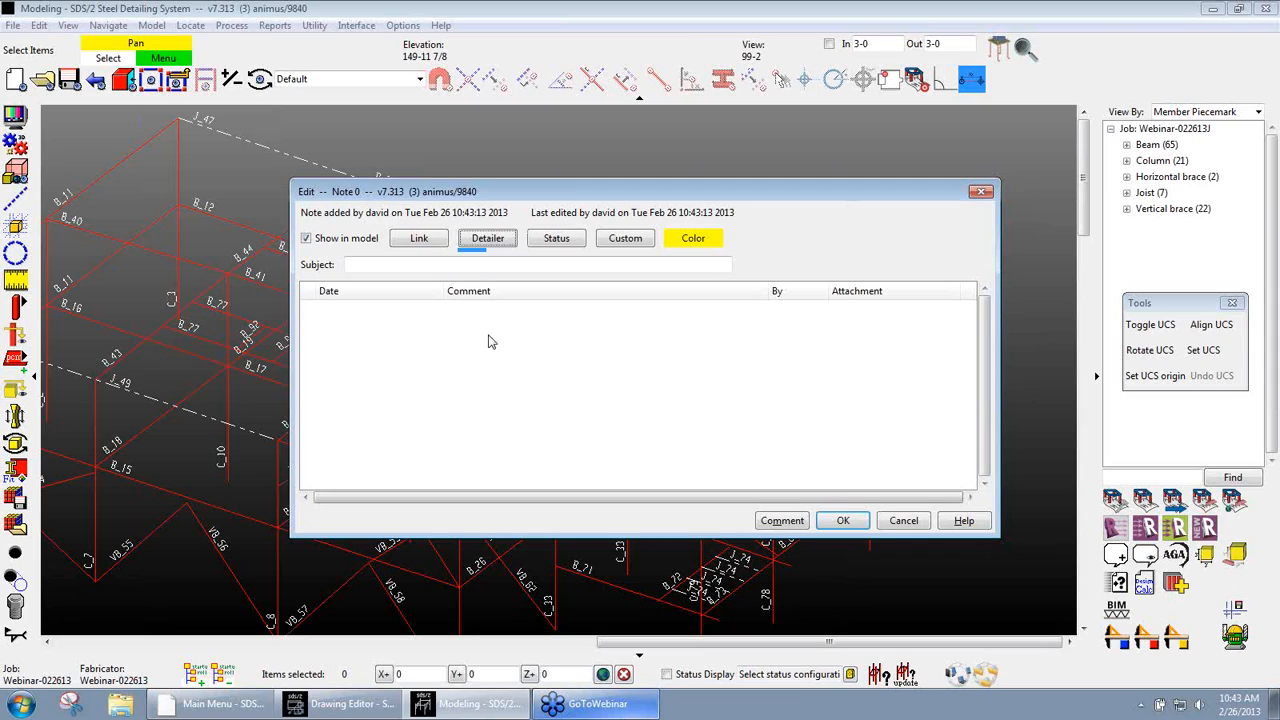
pyautogui.click(557, 243)
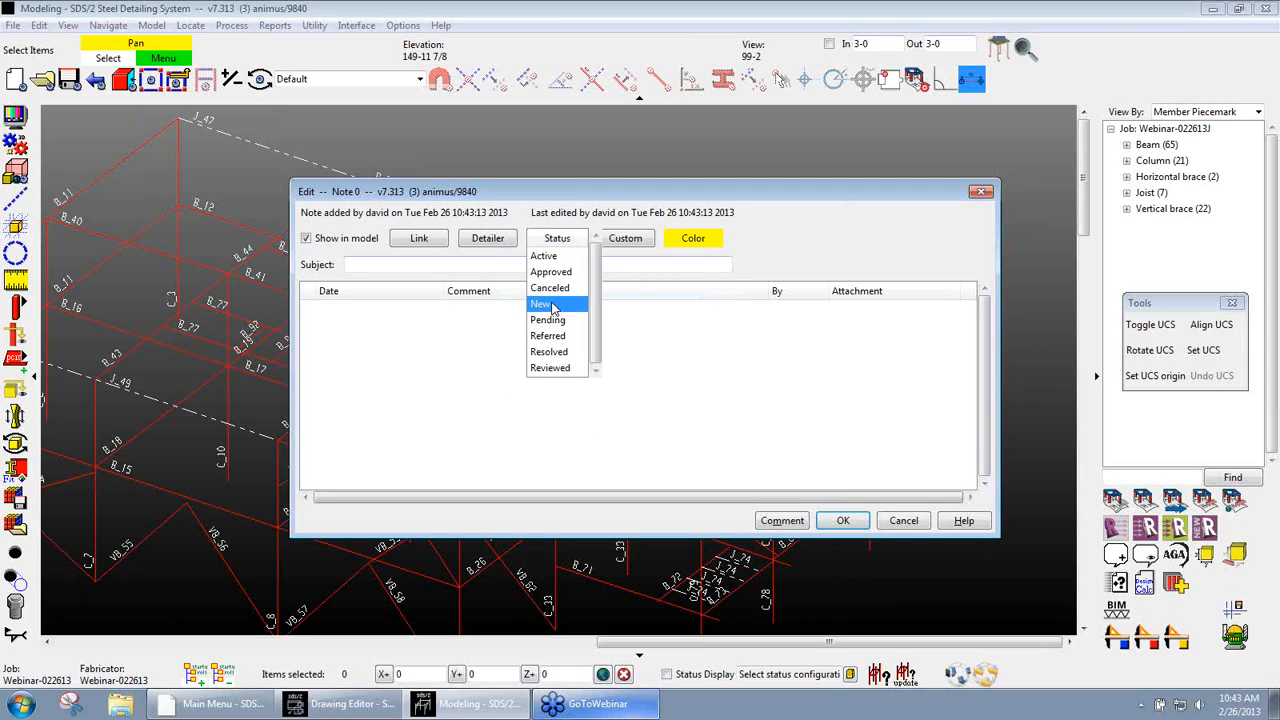
pyautogui.click(545, 304)
# Give the note the custom label "urgent"
pyautogui.click(626, 243)
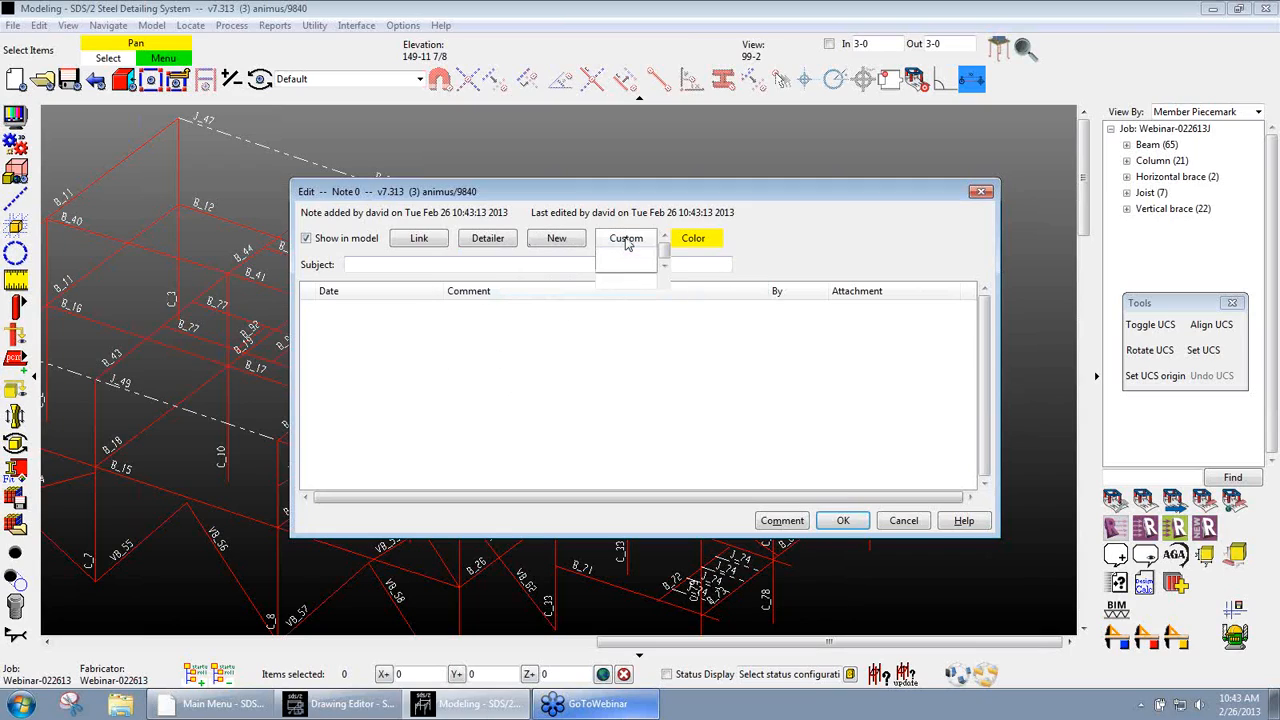
pyautogui.click(623, 294)
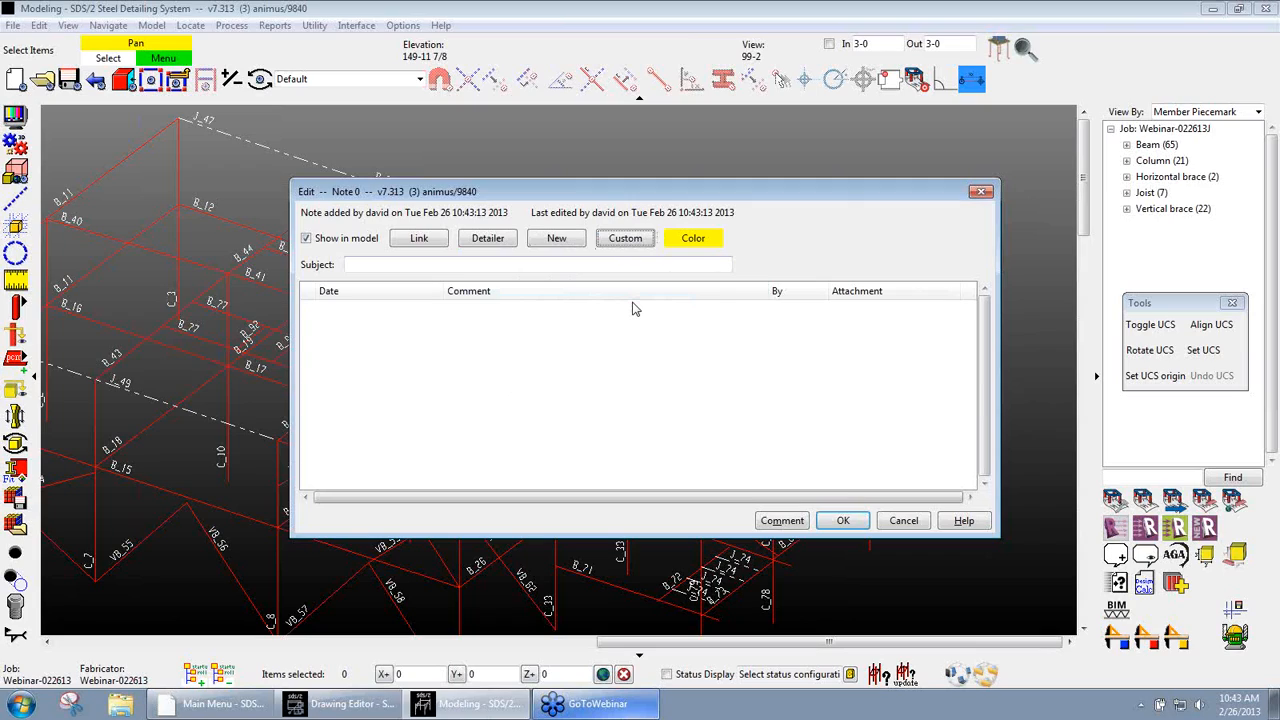
pyautogui.click(643, 239)
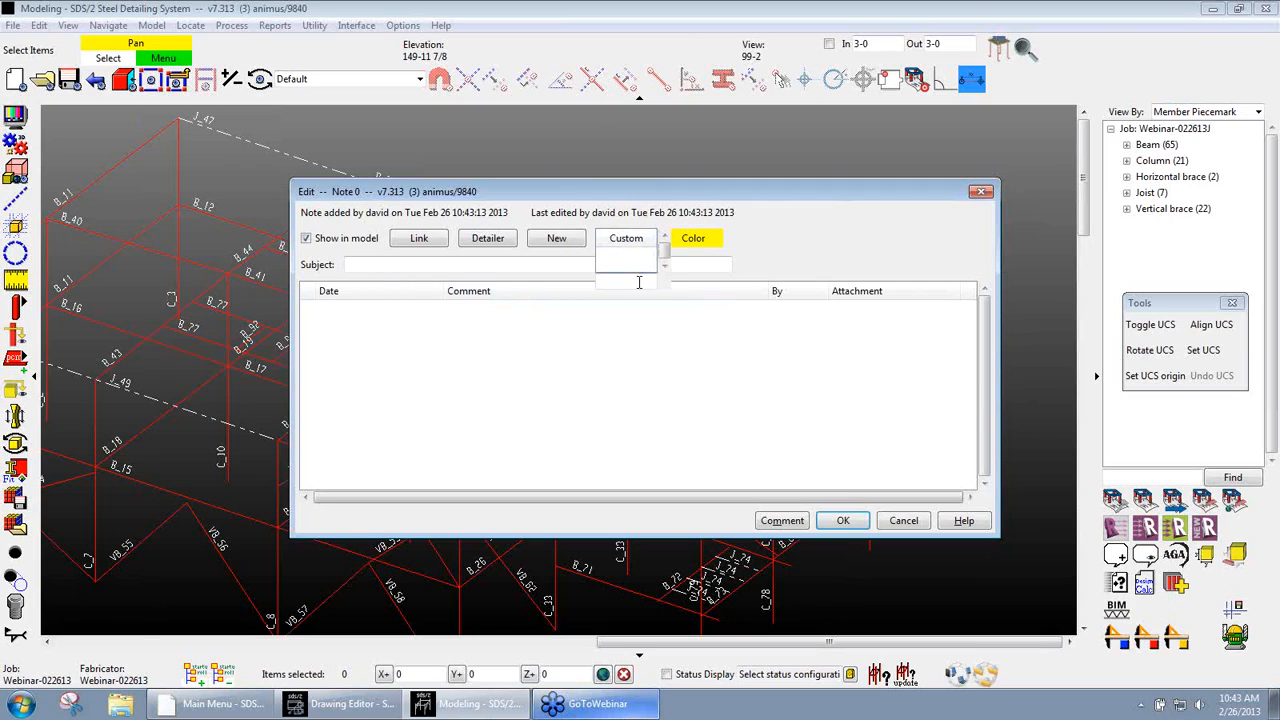
pyautogui.write('urgent')
pyautogui.press('Return')
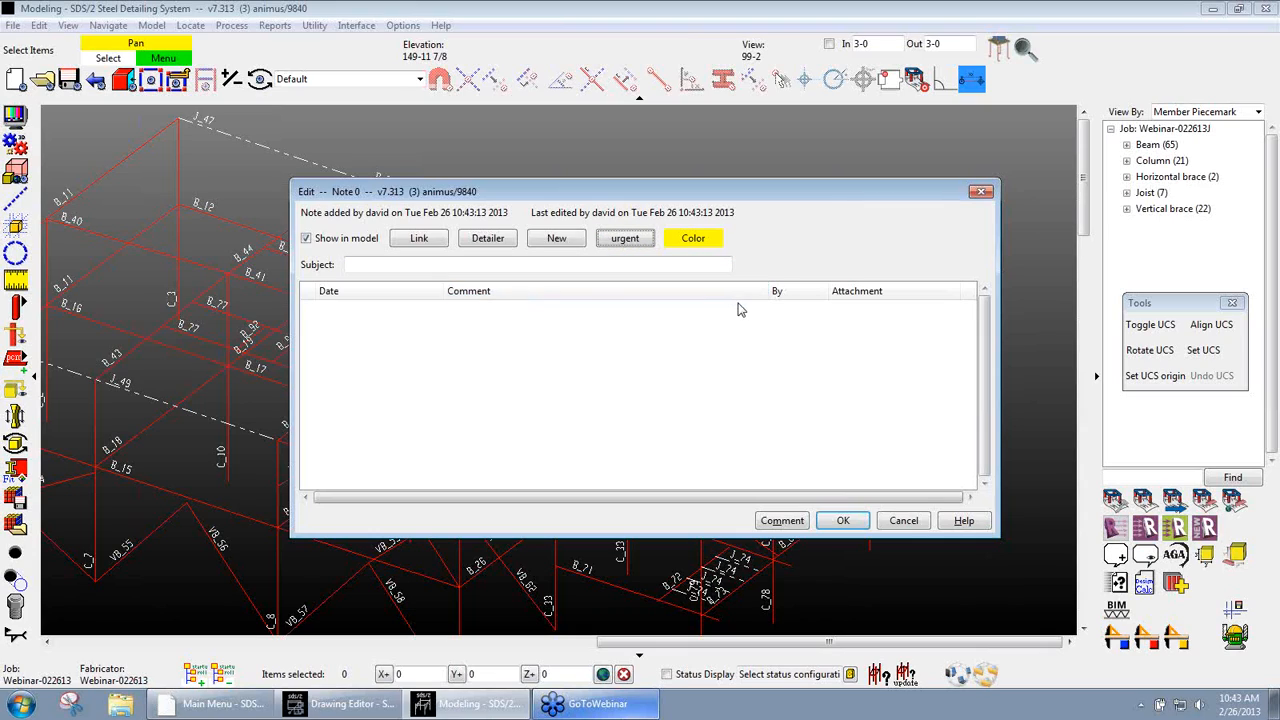
# Set the note color to basic red and enter "Roof elevation" as its subject
pyautogui.click(695, 237)
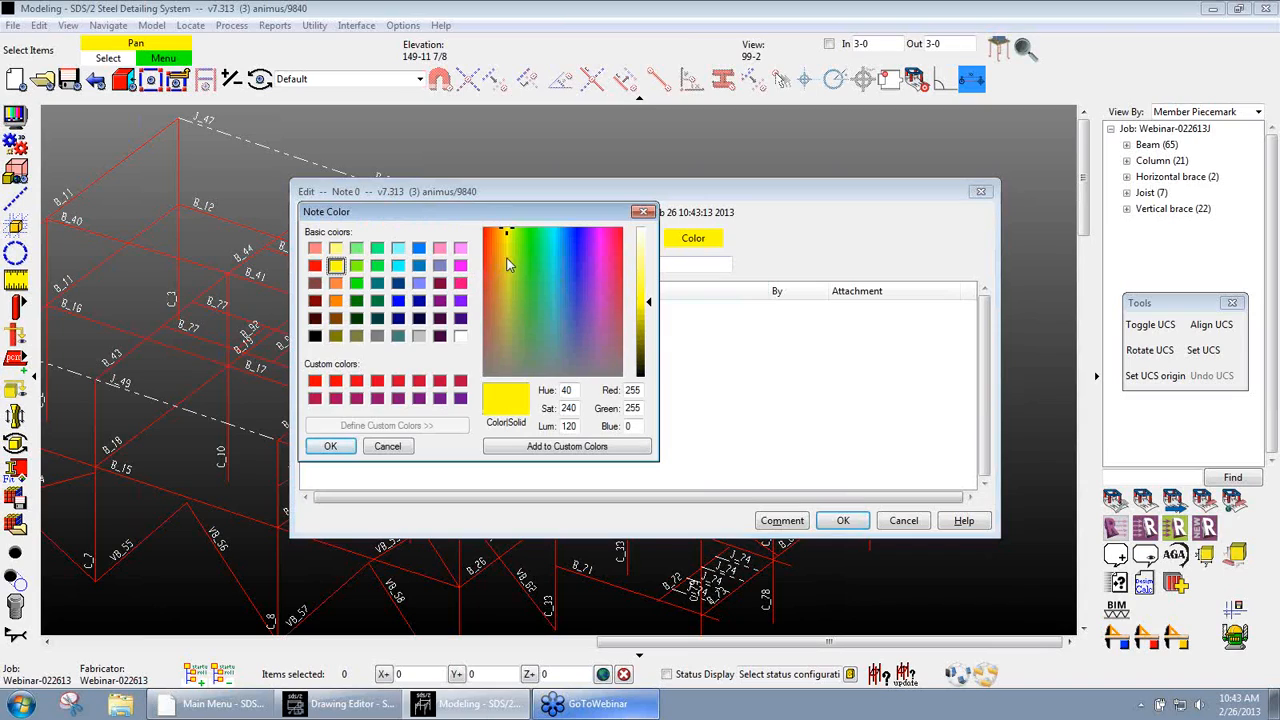
pyautogui.click(315, 265)
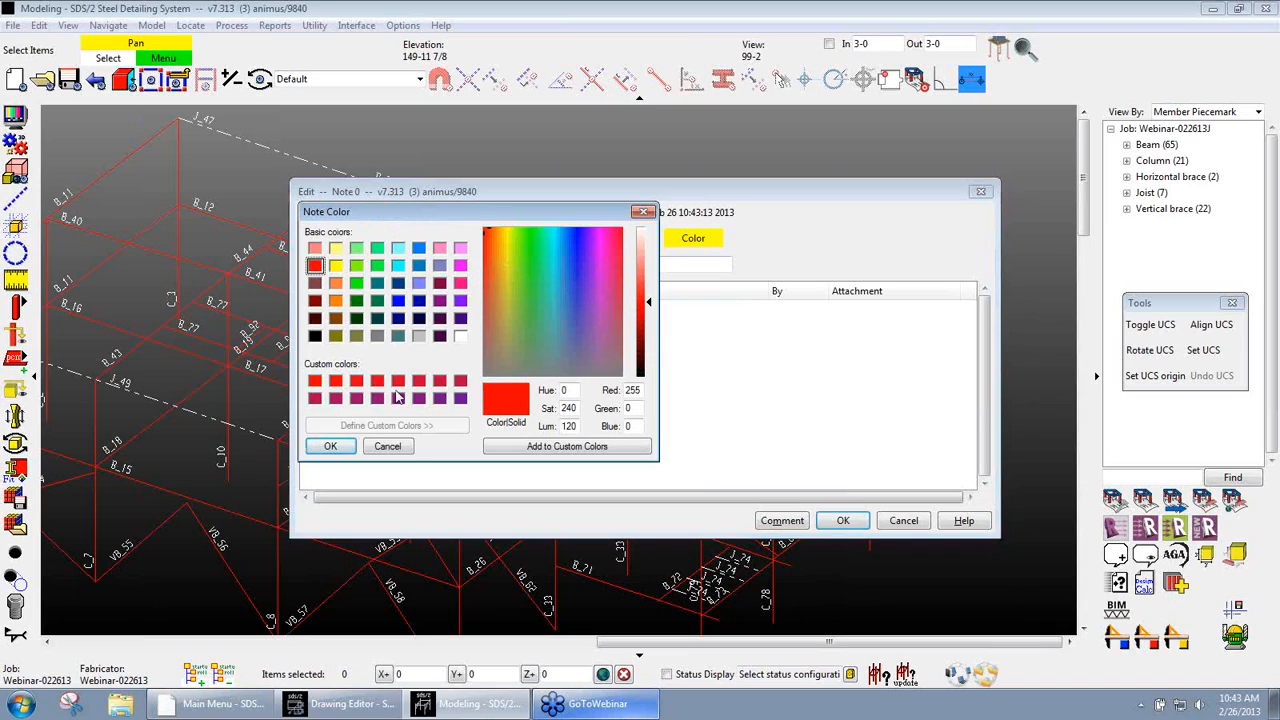
pyautogui.click(335, 448)
pyautogui.click(362, 265)
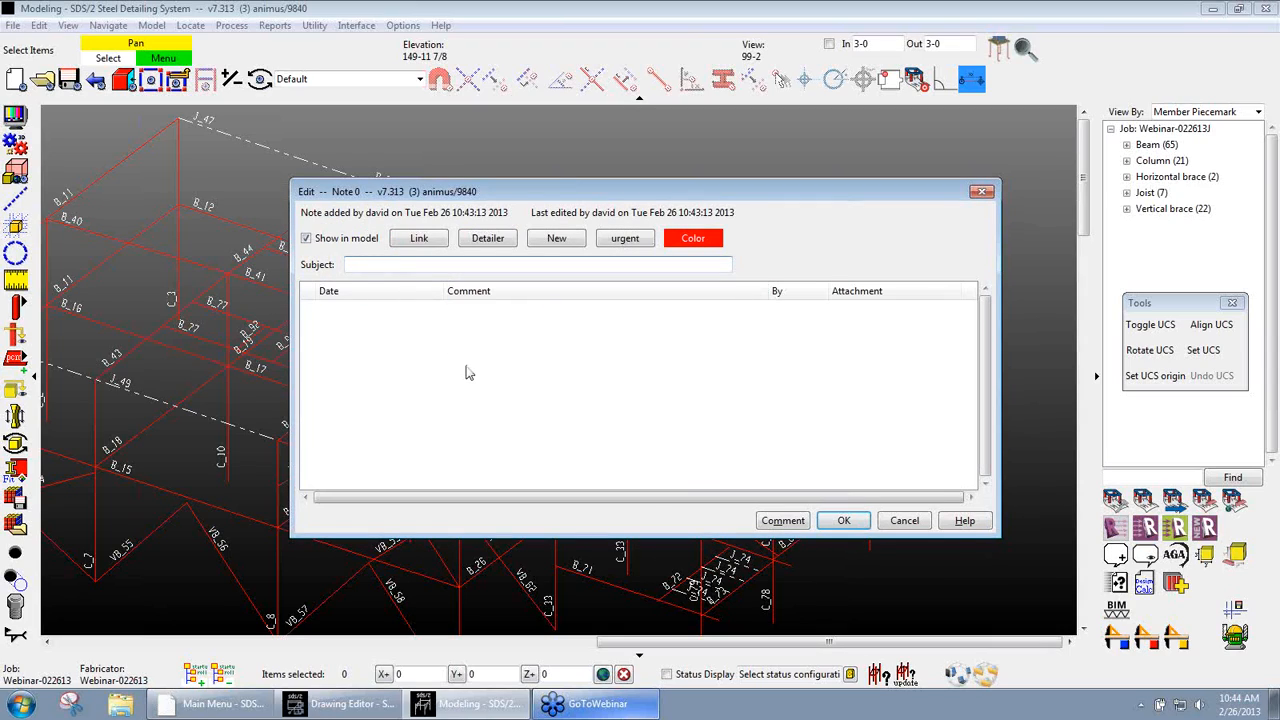
pyautogui.write('Roof elevation')
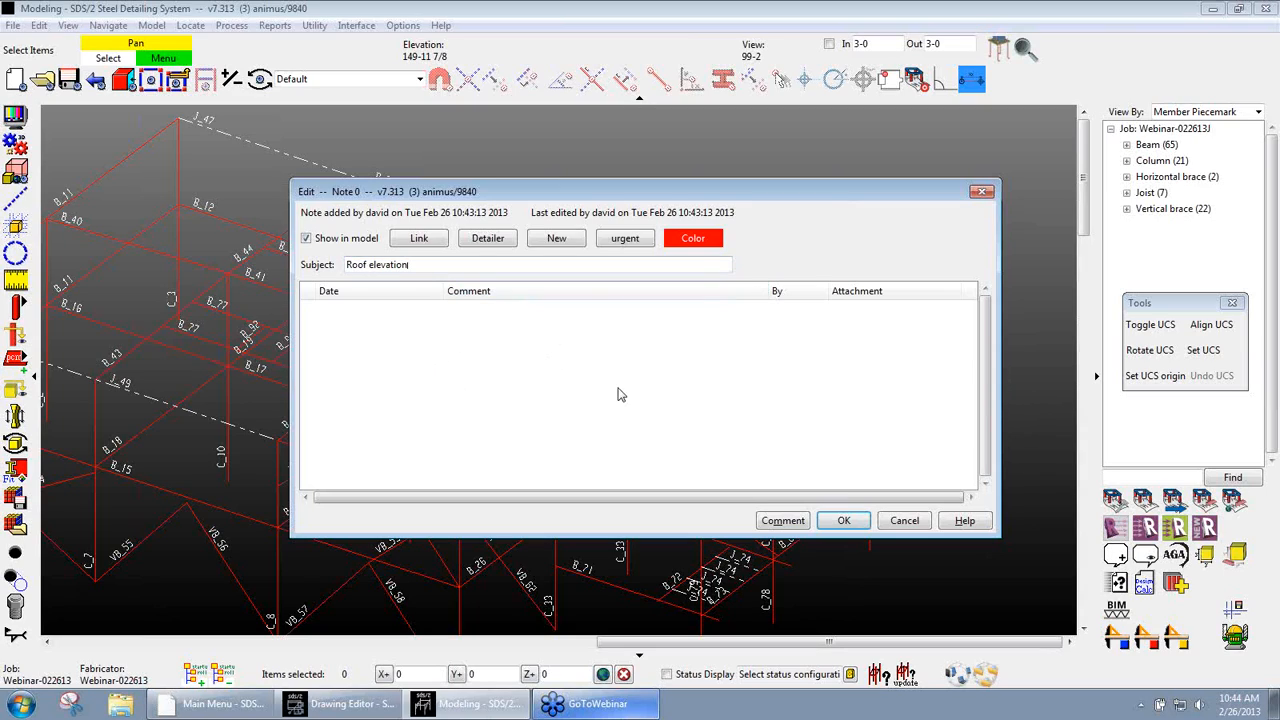
# Add the comment "Check elevation against drawings" to the note
pyautogui.rightClick(553, 323)
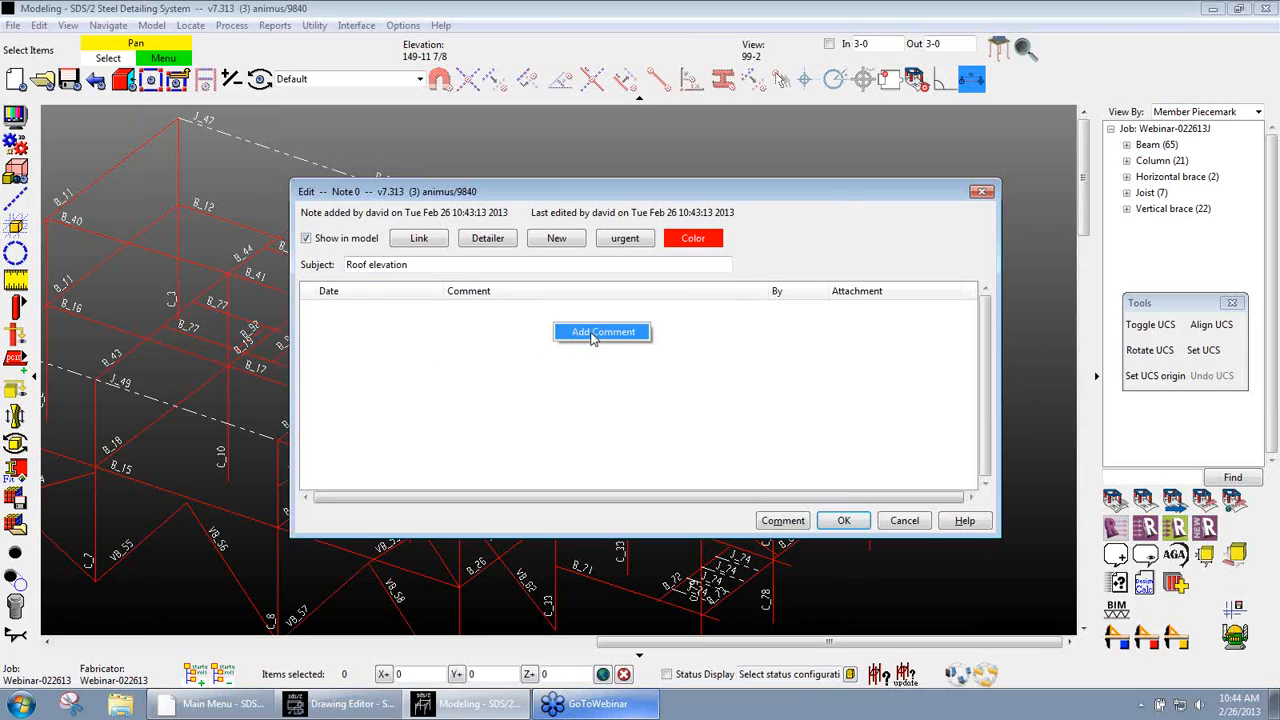
pyautogui.click(654, 445)
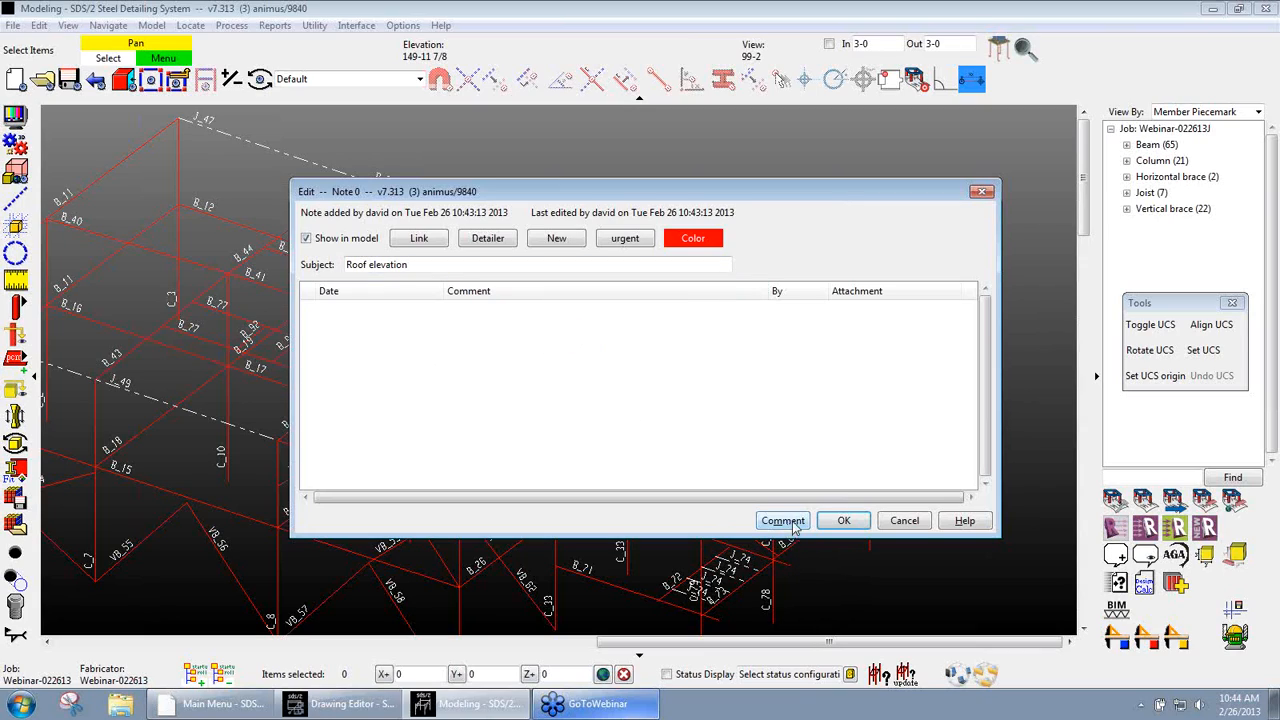
pyautogui.click(783, 521)
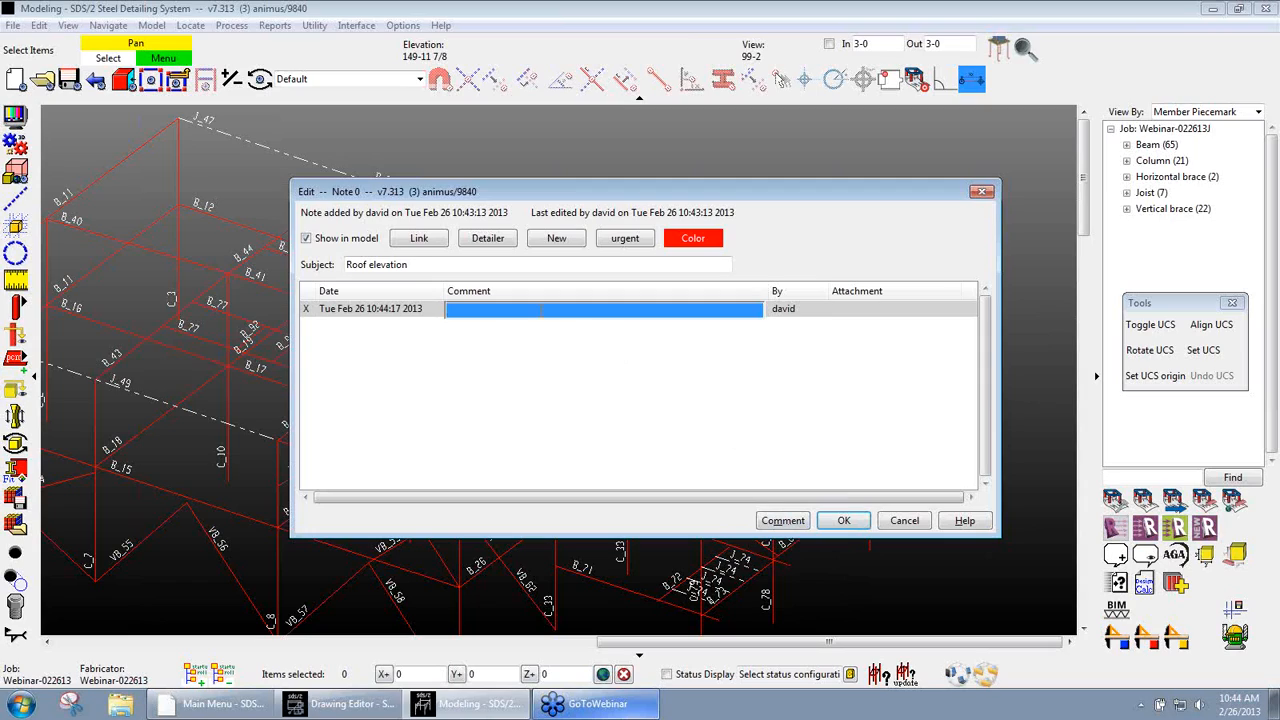
pyautogui.click(540, 310)
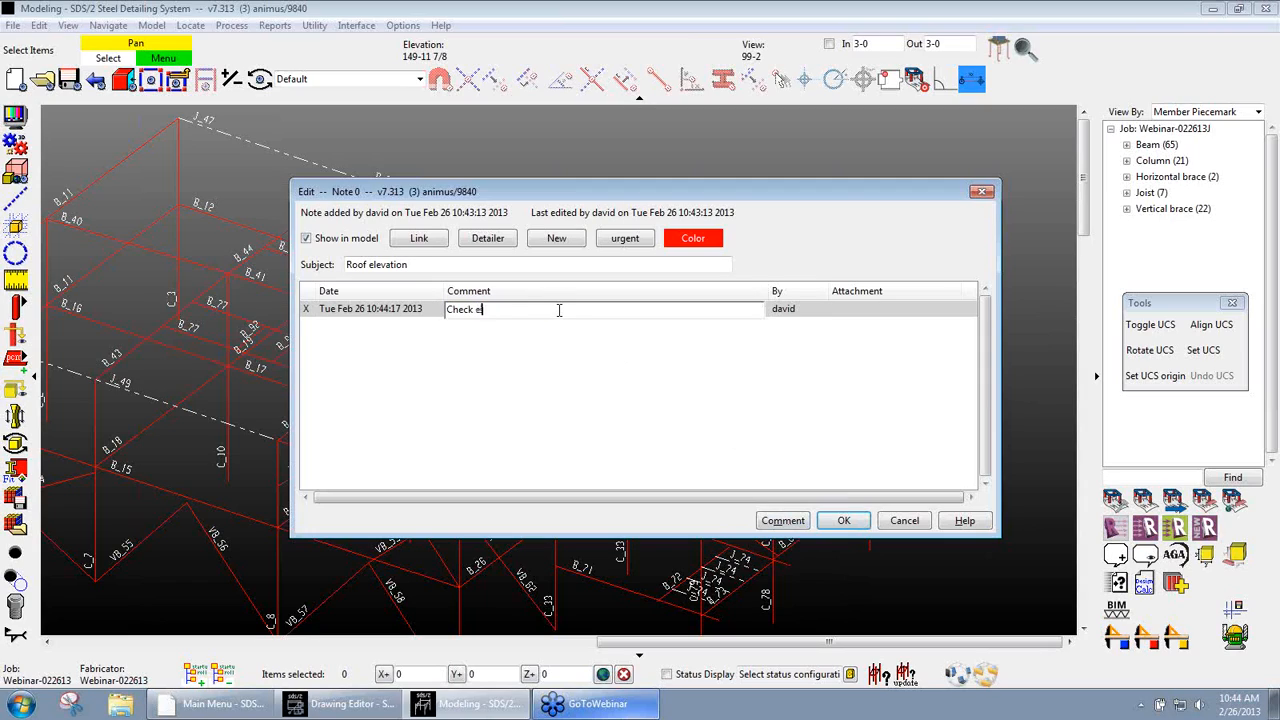
pyautogui.write('Check eleavtyion')
pyautogui.click(606, 402)
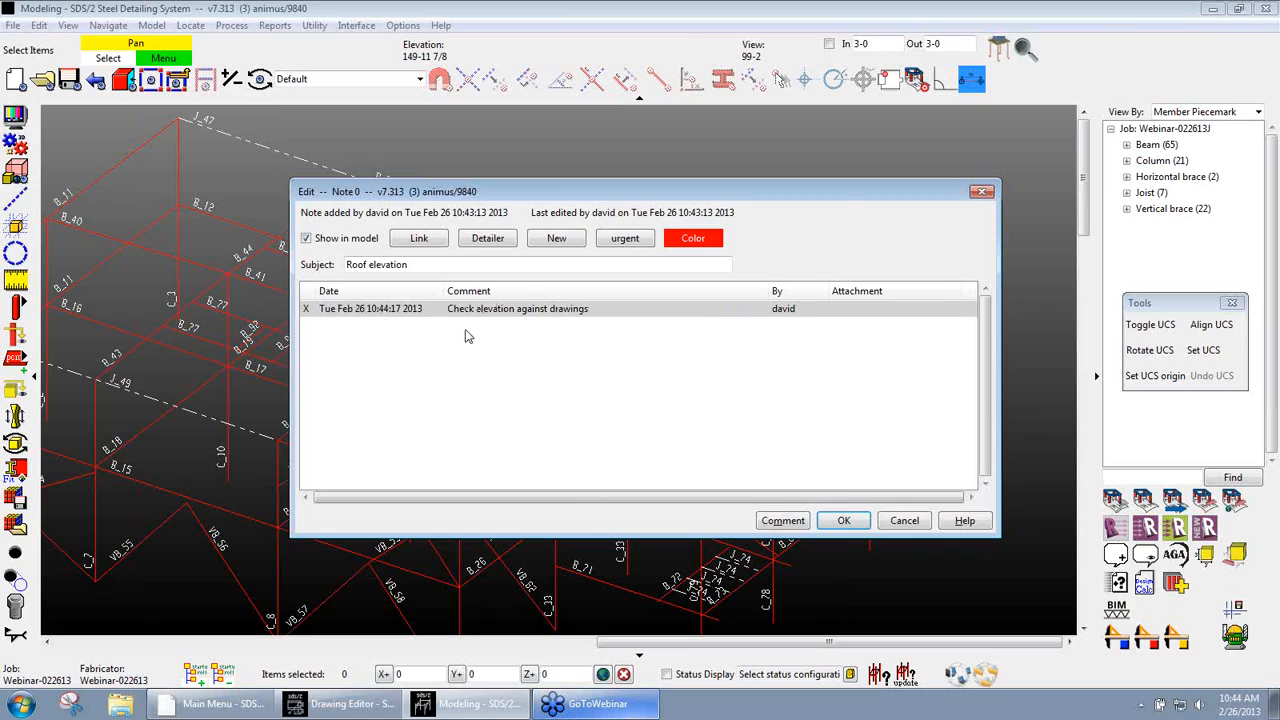
# Change the author name of the note's comment and save the note
pyautogui.doubleClick(790, 312)
pyautogui.write('Aaron')
pyautogui.click(800, 335)
pyautogui.click(843, 521)
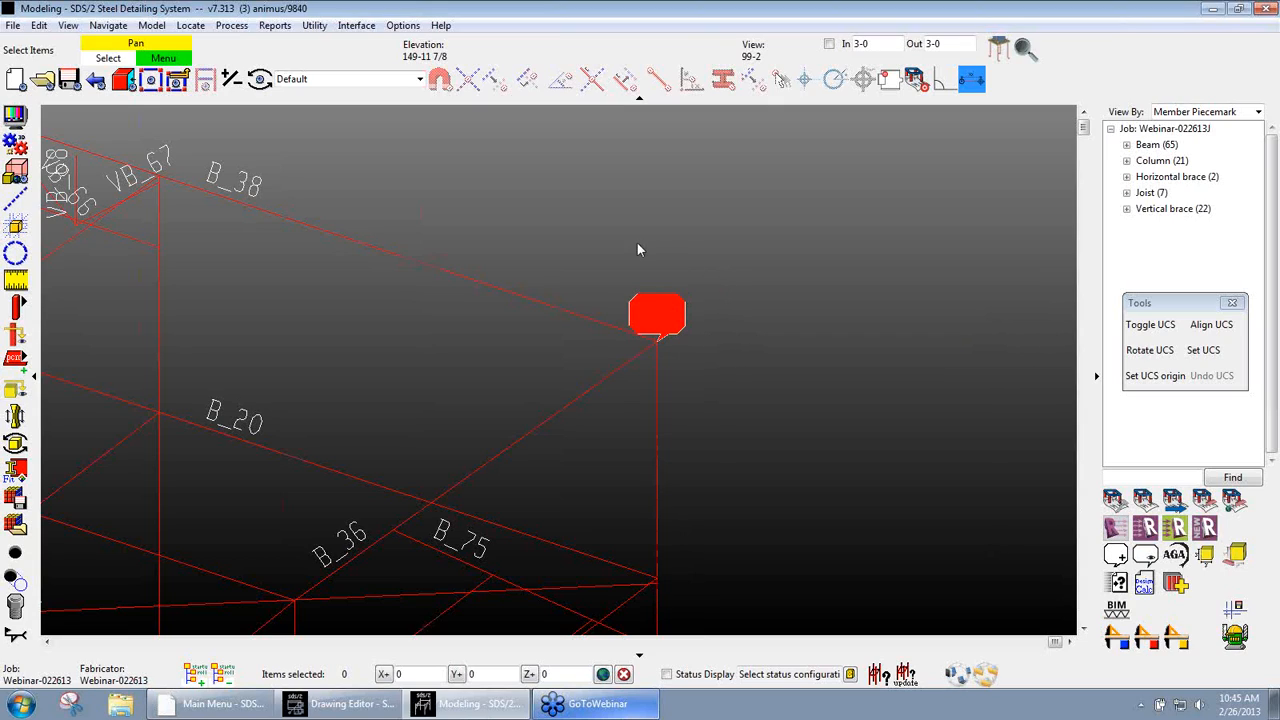
# Remove the Referred status from the job's standard note tags
pyautogui.click(403, 25)
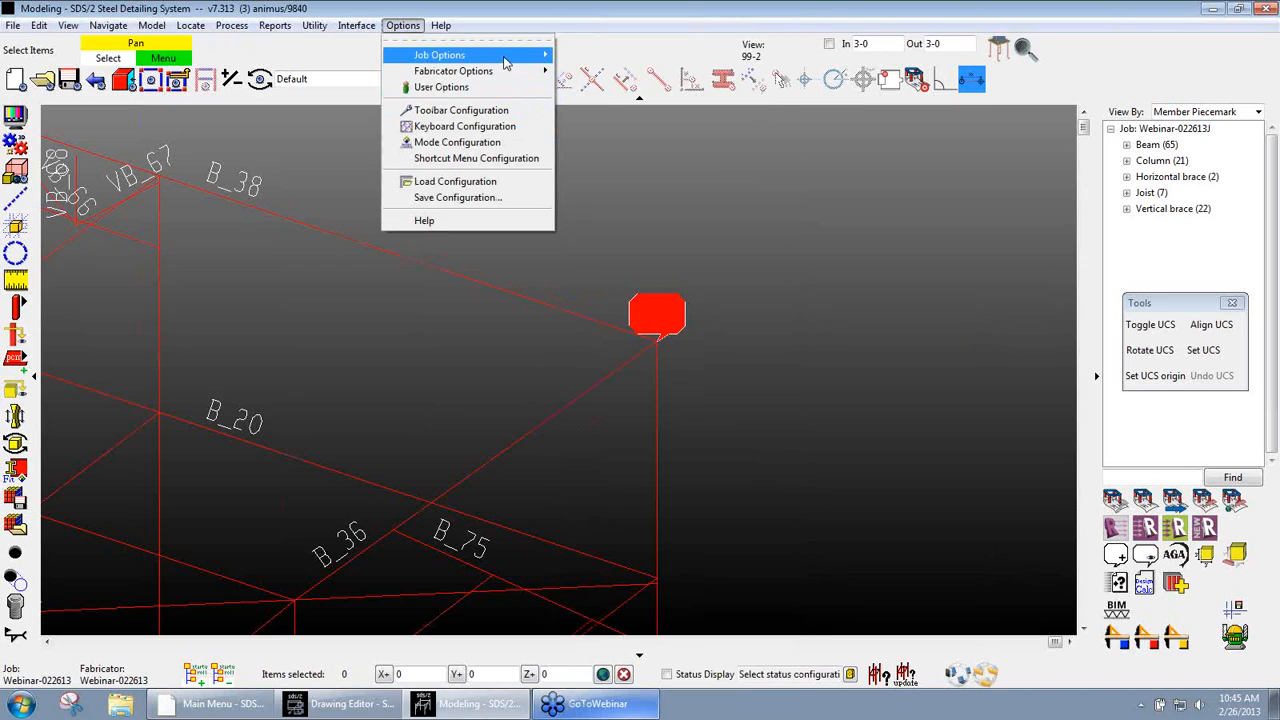
pyautogui.moveTo(505, 58)
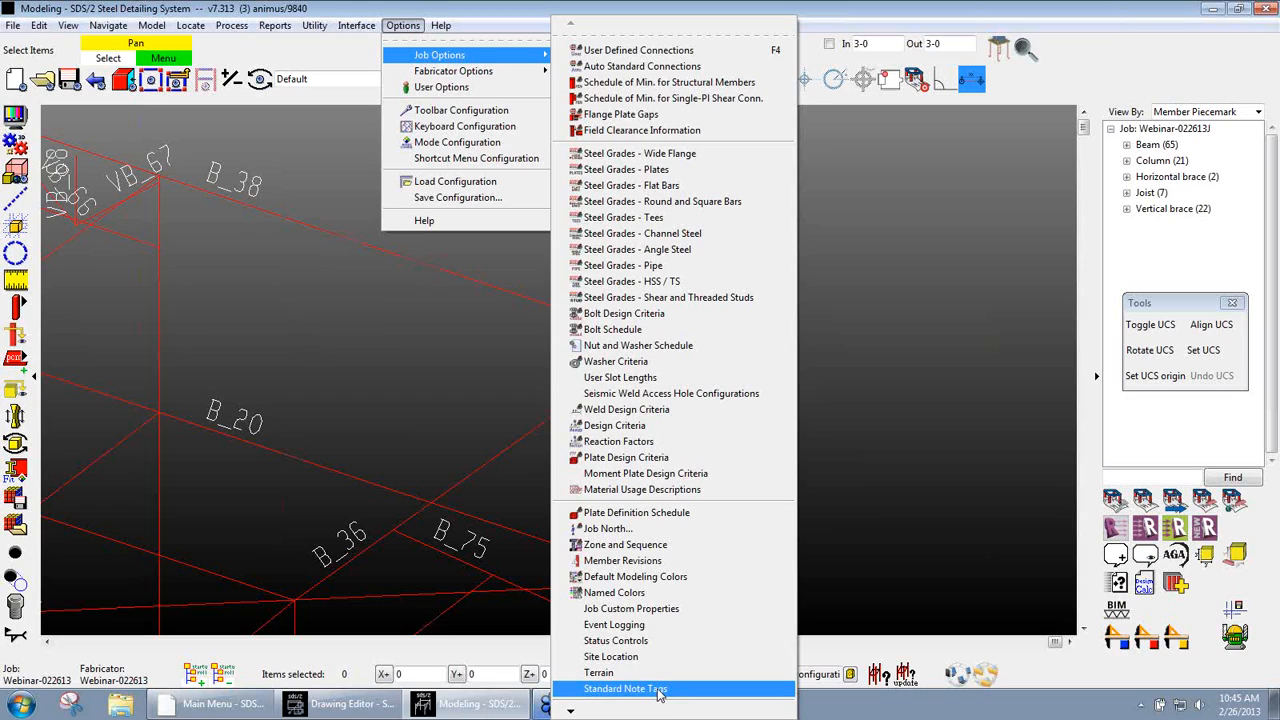
pyautogui.click(625, 689)
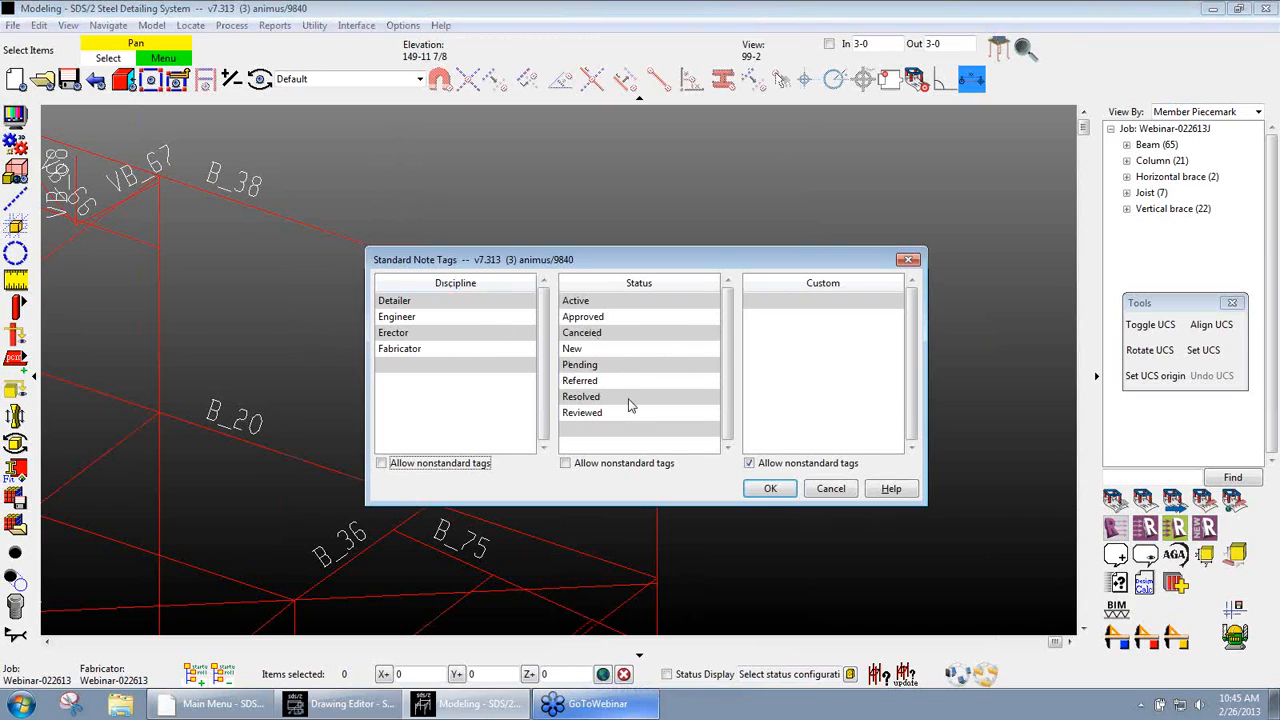
pyautogui.click(615, 367)
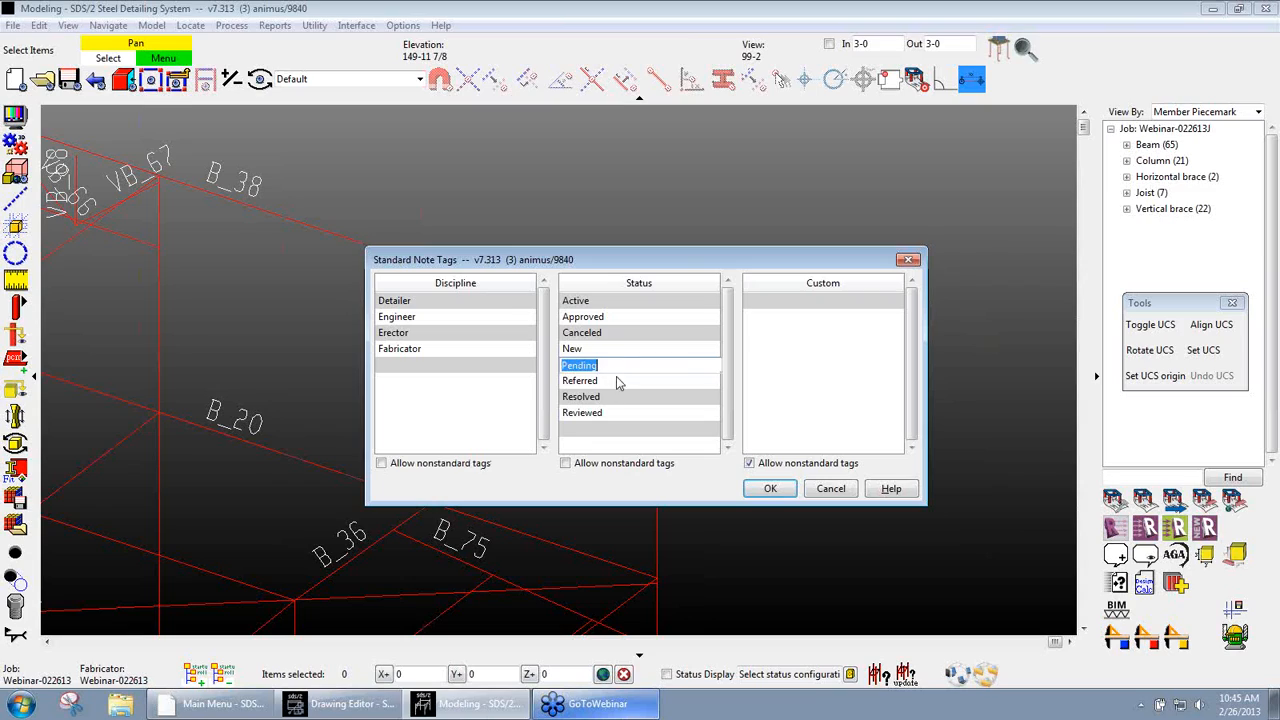
pyautogui.click(620, 382)
pyautogui.press('Delete')
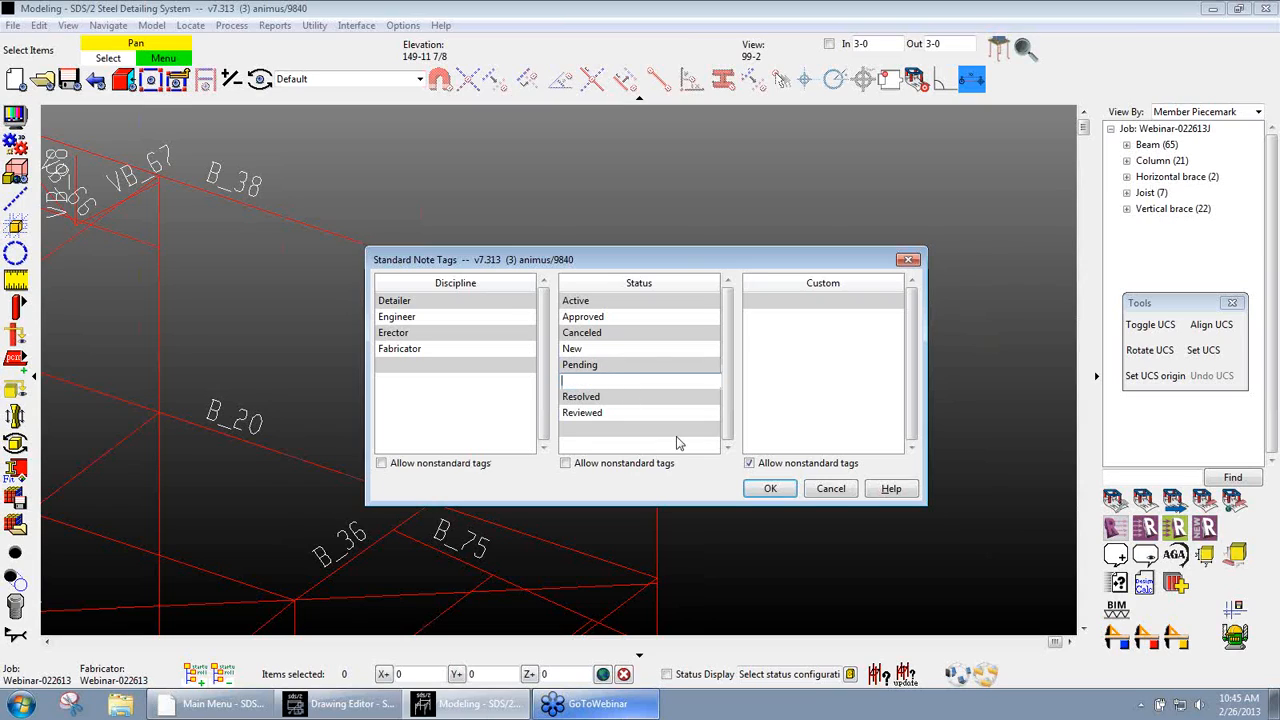
pyautogui.click(662, 437)
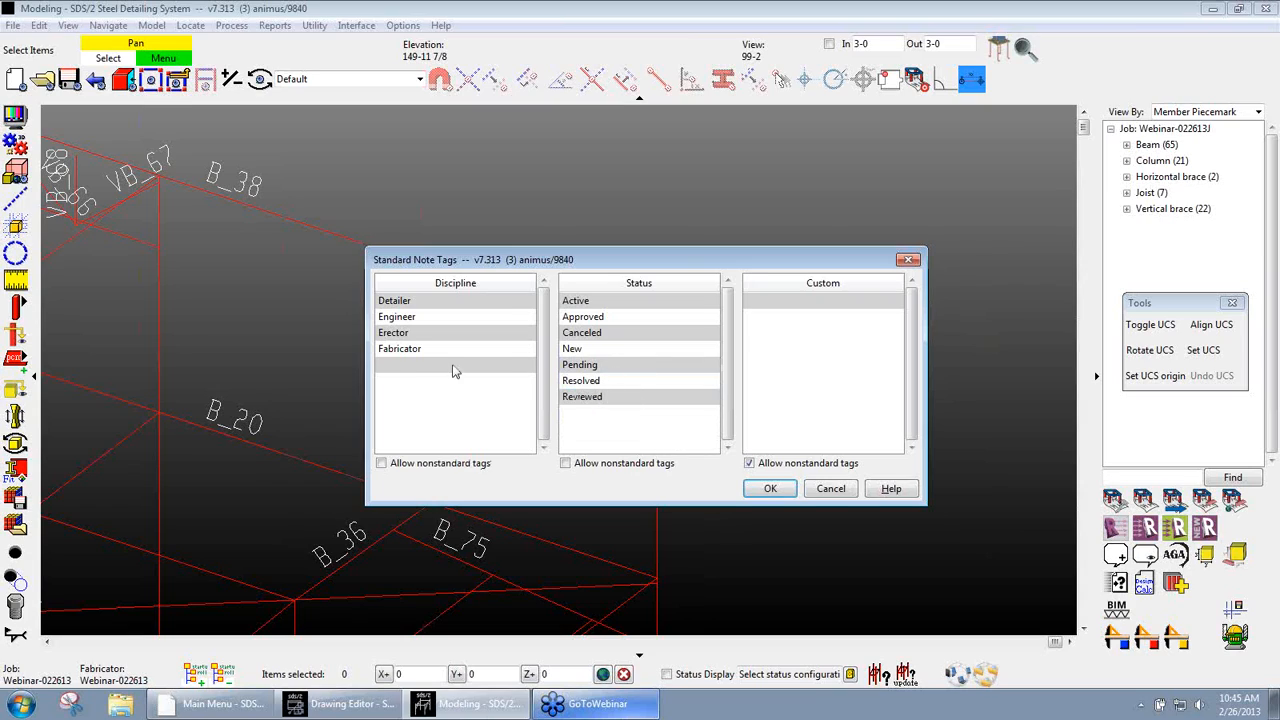
# Add a "Checker" discipline to the standard note tags and allow nonstandard tags for discipline and status
pyautogui.click(409, 365)
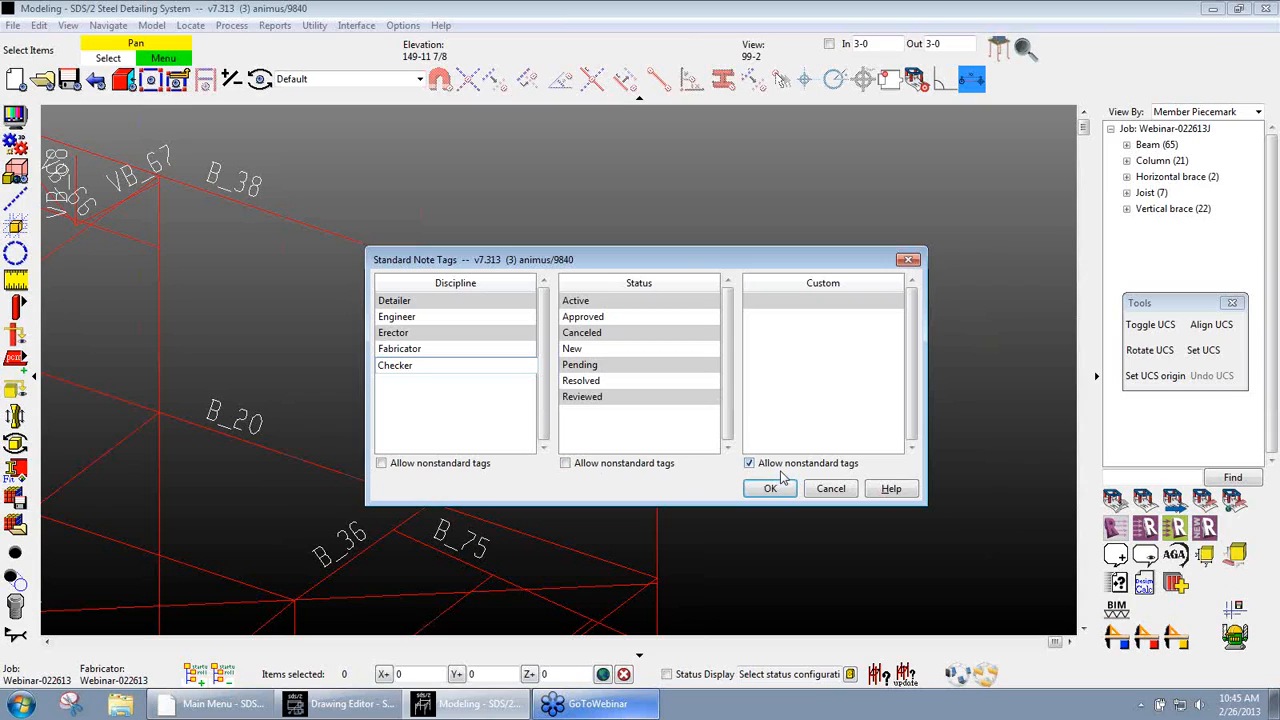
pyautogui.click(566, 464)
pyautogui.click(386, 466)
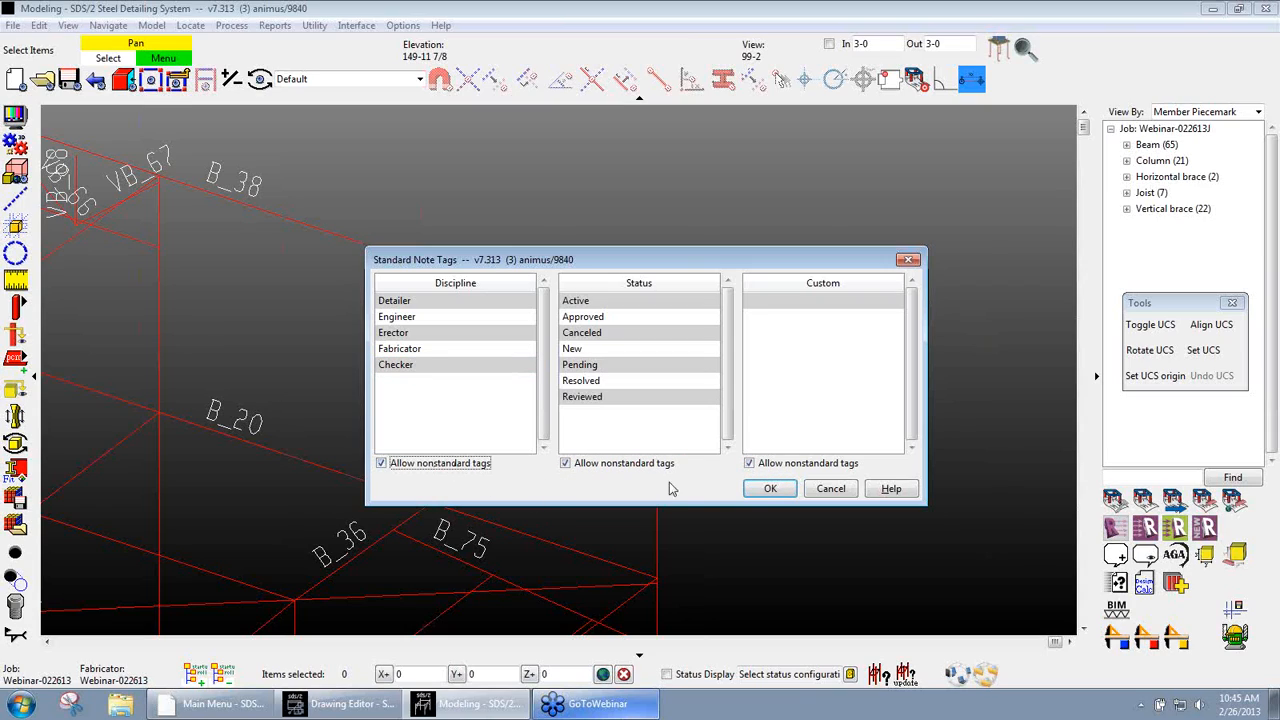
pyautogui.click(771, 489)
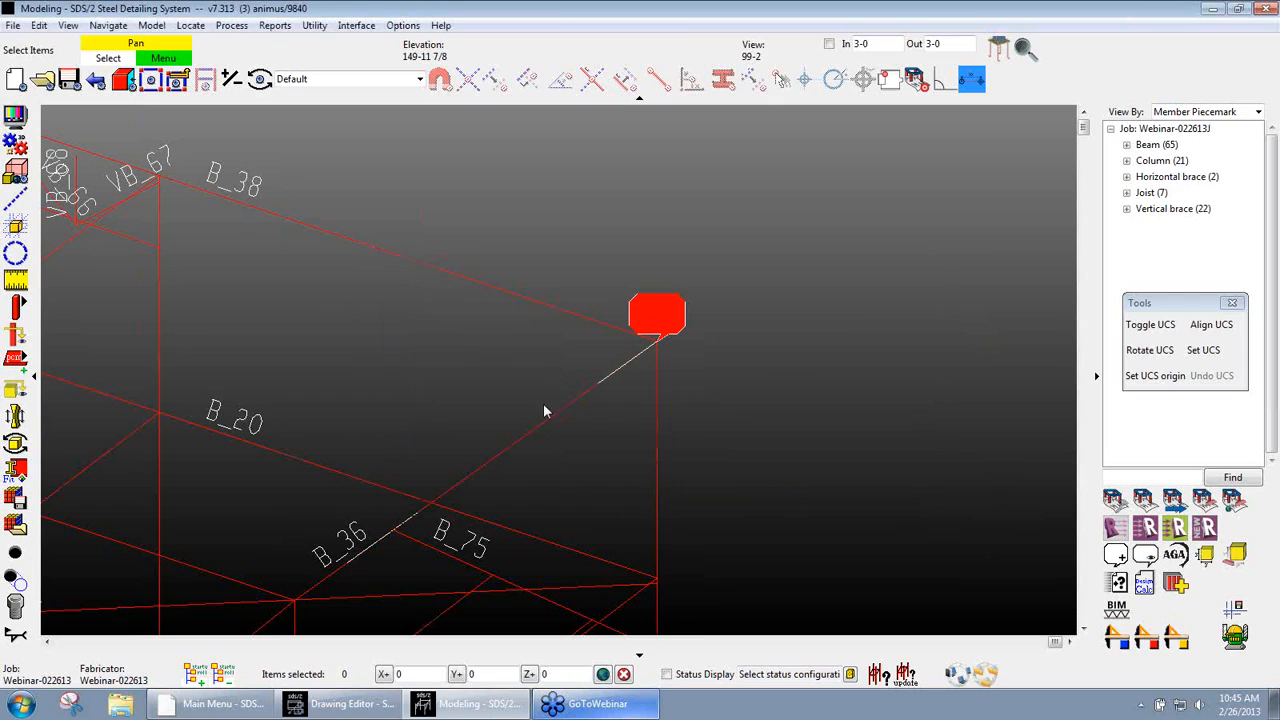
# Add a new note to the model where the B_77 beam meets beam B_45
pyautogui.click(662, 375)
pyautogui.scroll(-2, 787, 438)
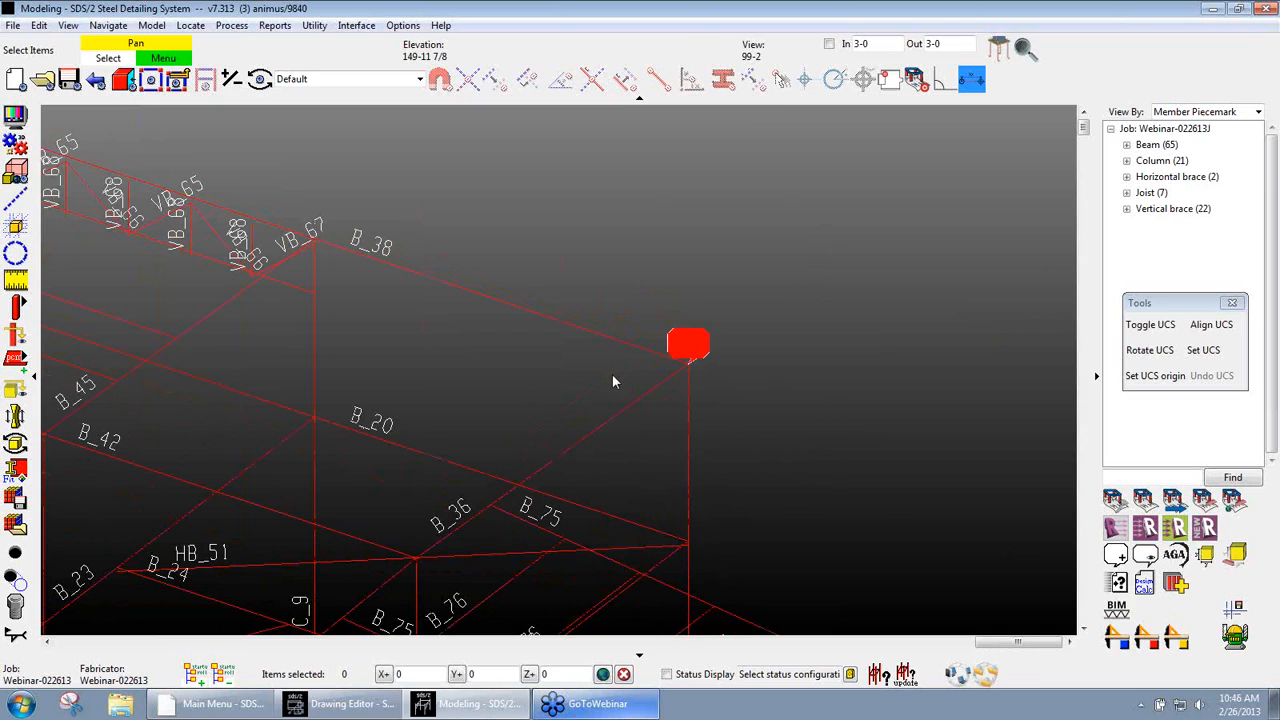
pyautogui.scroll(-1, 833, 406)
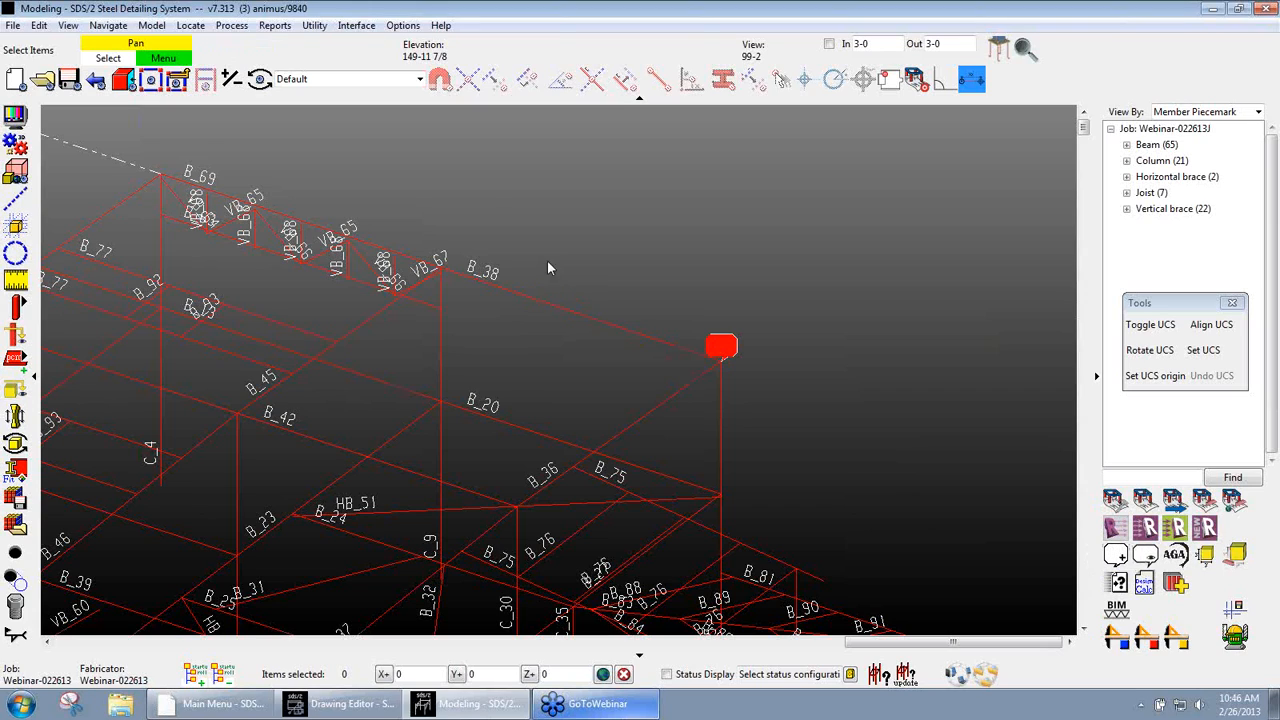
pyautogui.click(151, 25)
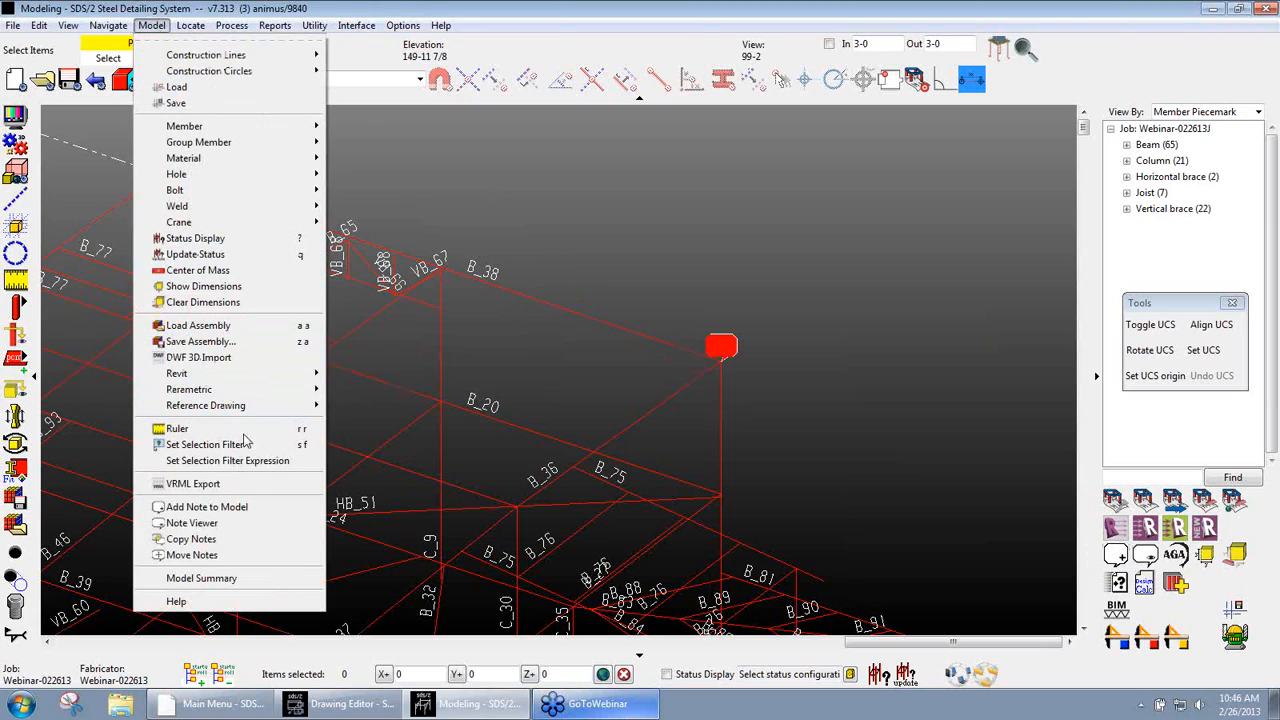
pyautogui.click(232, 514)
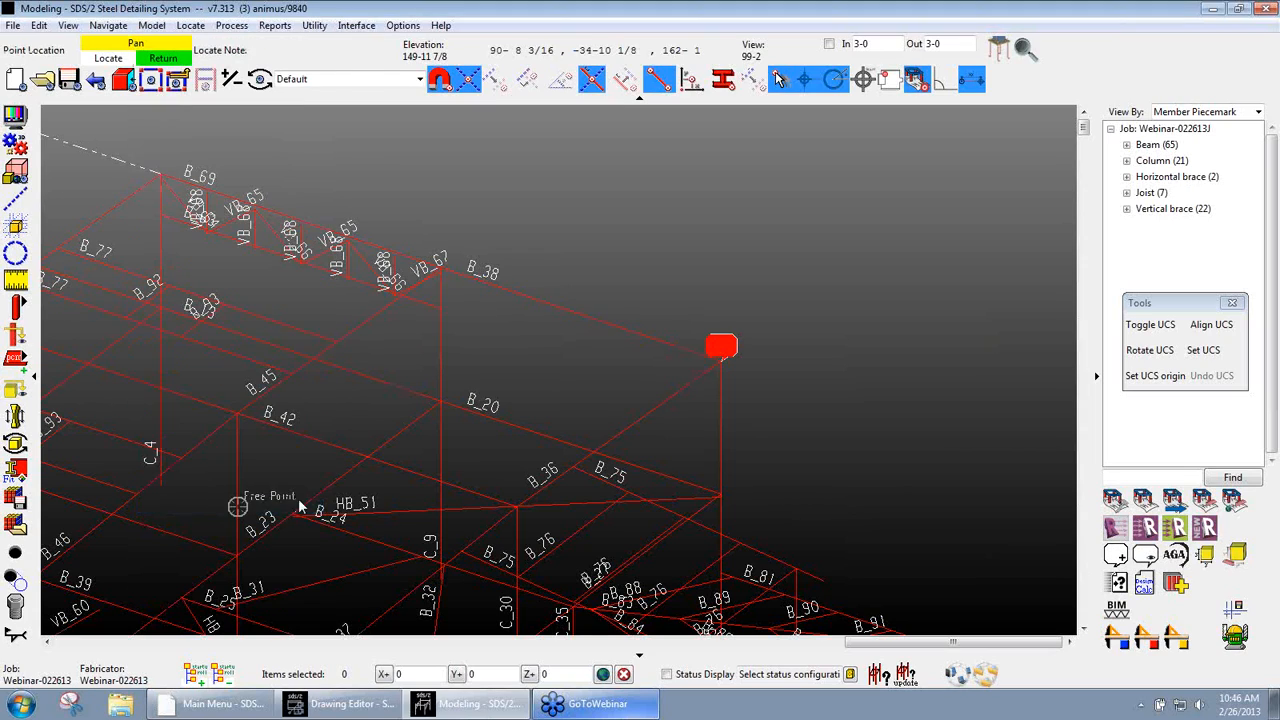
pyautogui.click(338, 342)
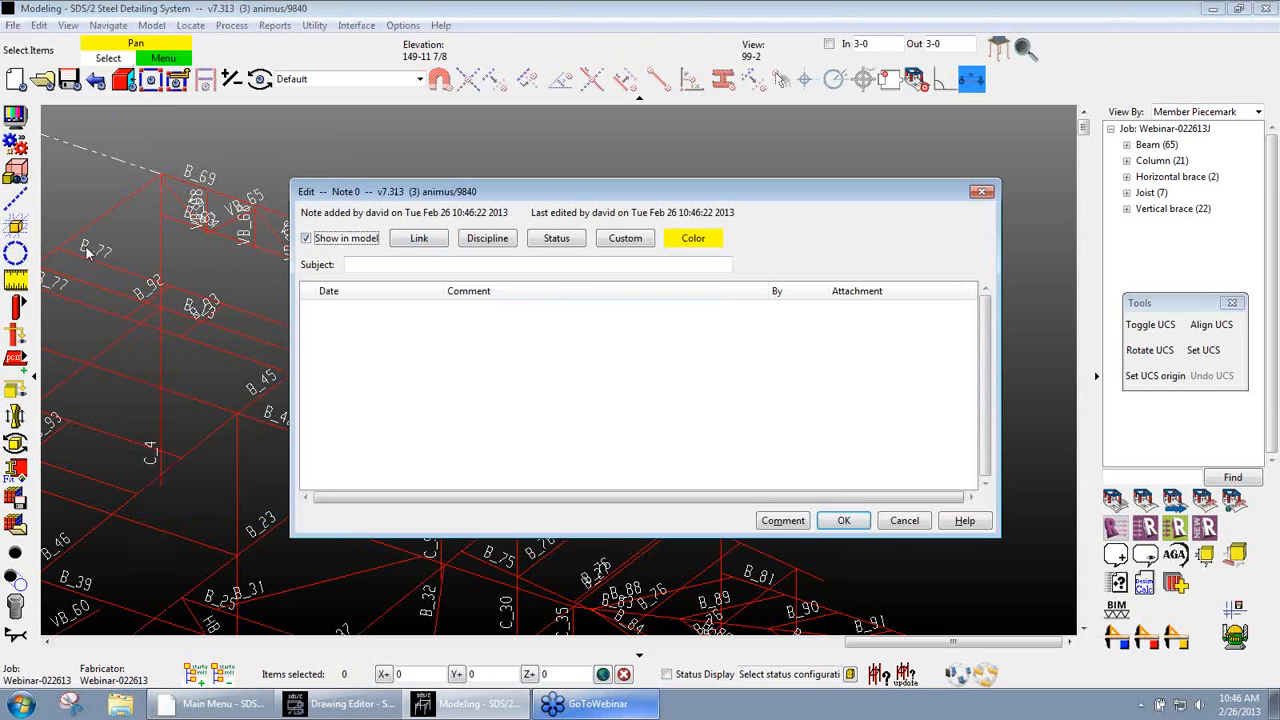
# Link the note to member [95] B_77
pyautogui.click(428, 240)
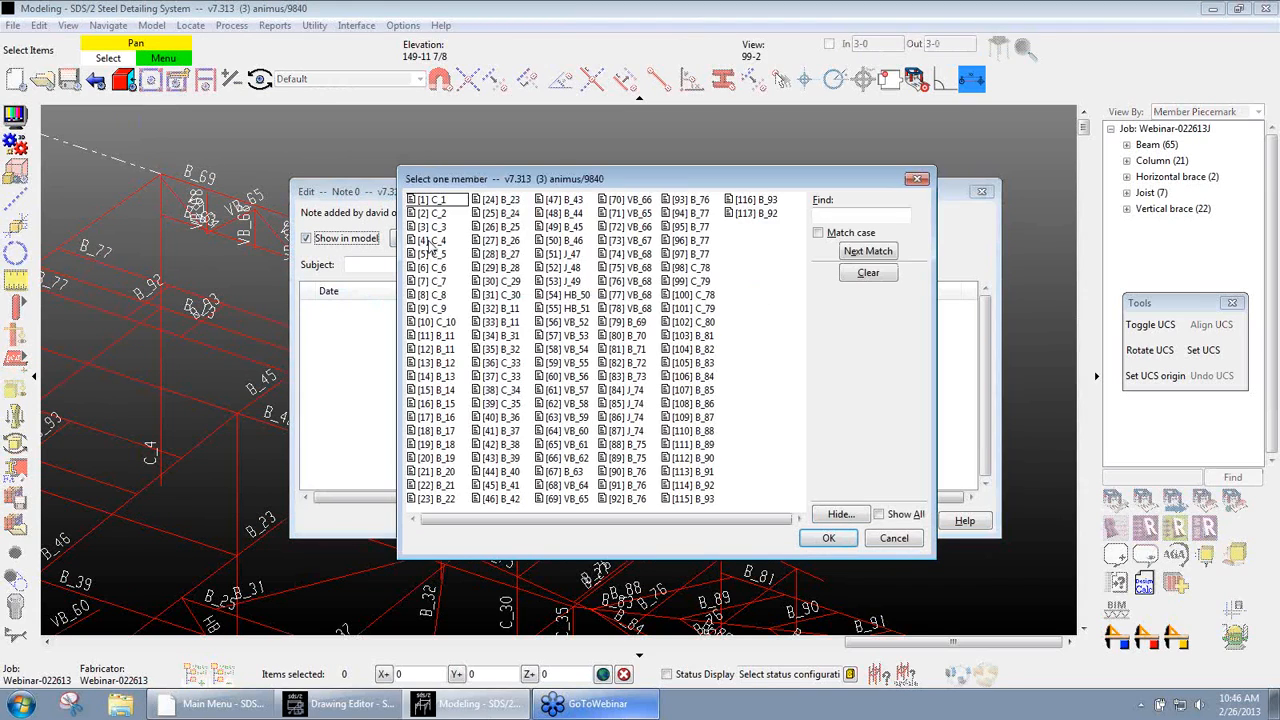
pyautogui.click(697, 256)
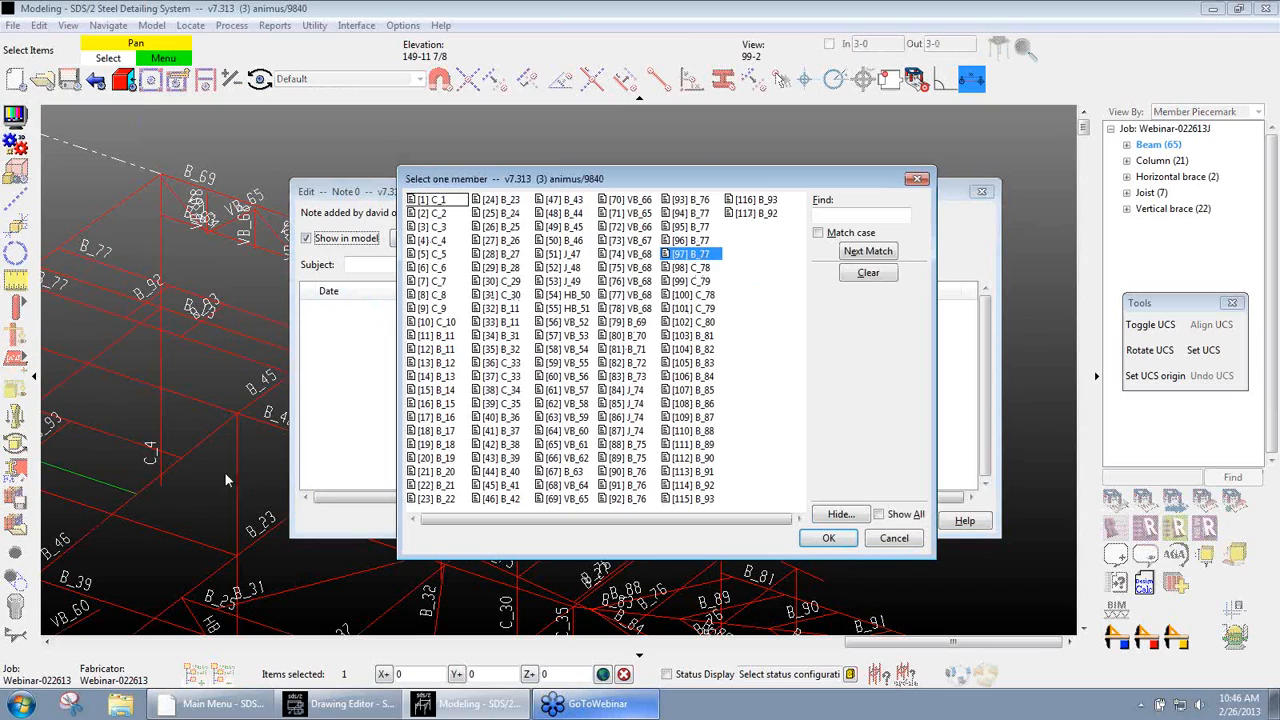
pyautogui.click(700, 230)
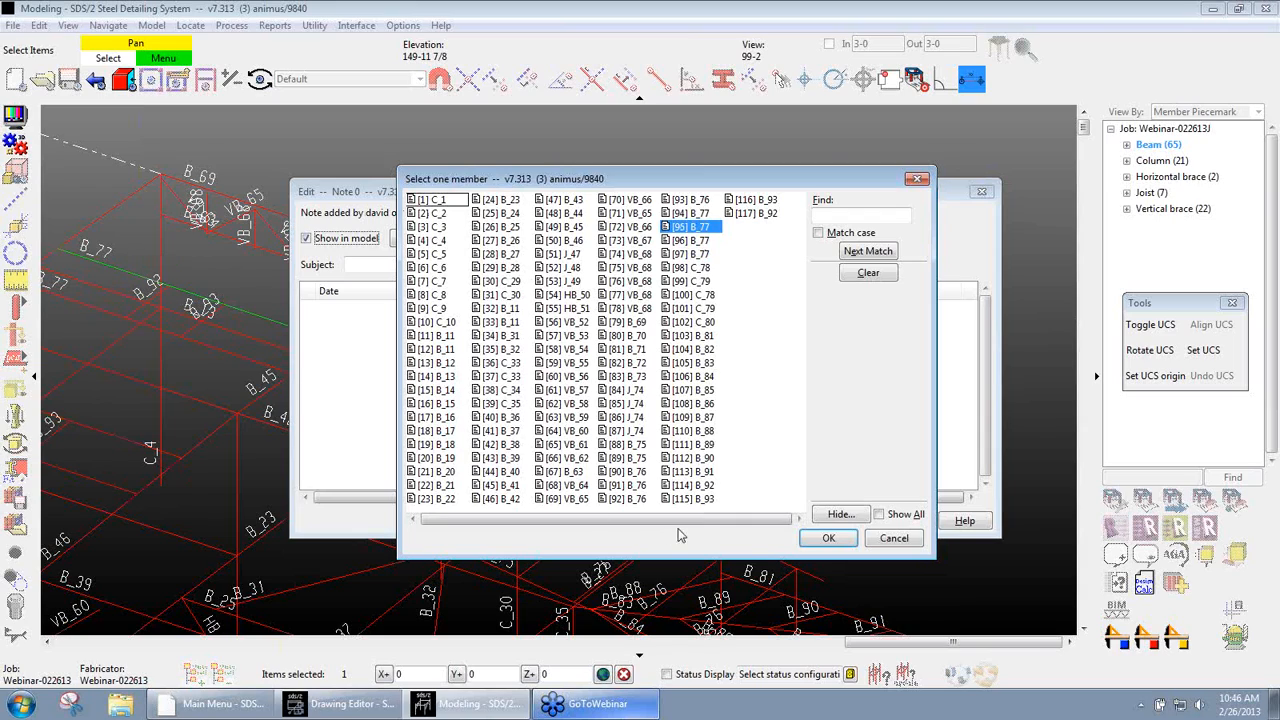
pyautogui.click(829, 537)
# Tag the note with discipline Engineer, status New and the custom label "not urgent"
pyautogui.click(507, 242)
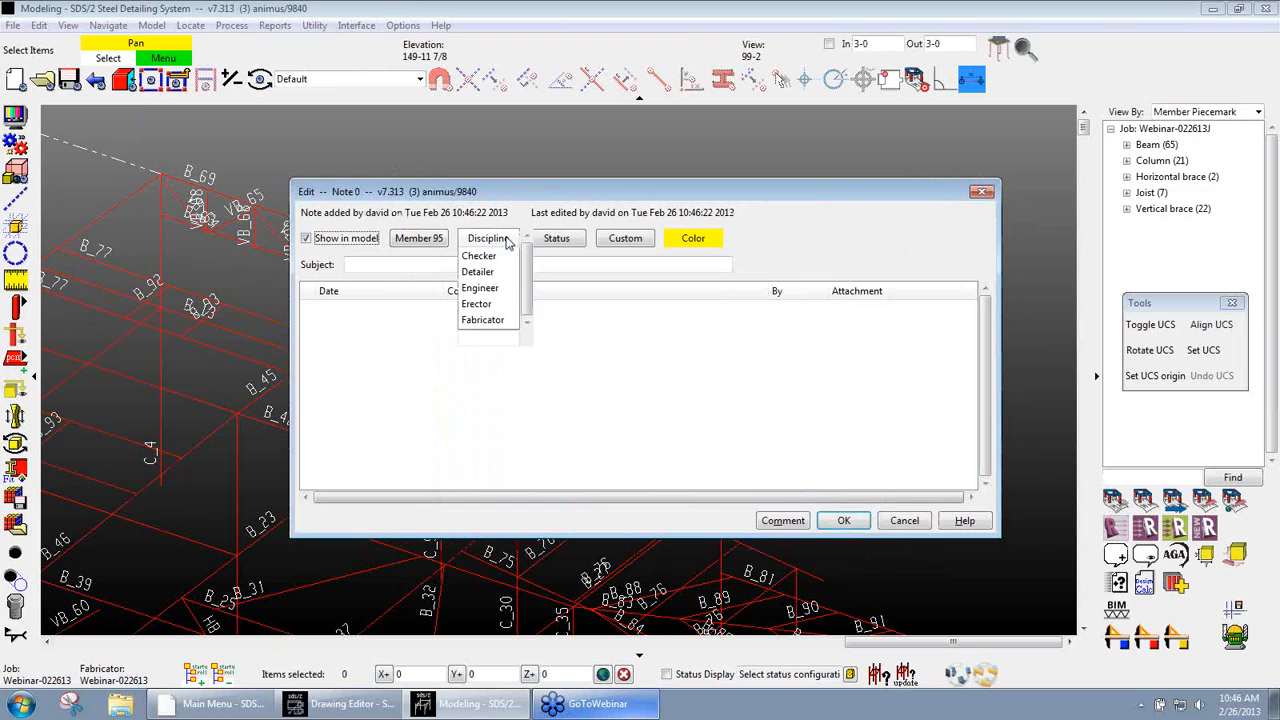
pyautogui.click(497, 290)
pyautogui.click(557, 240)
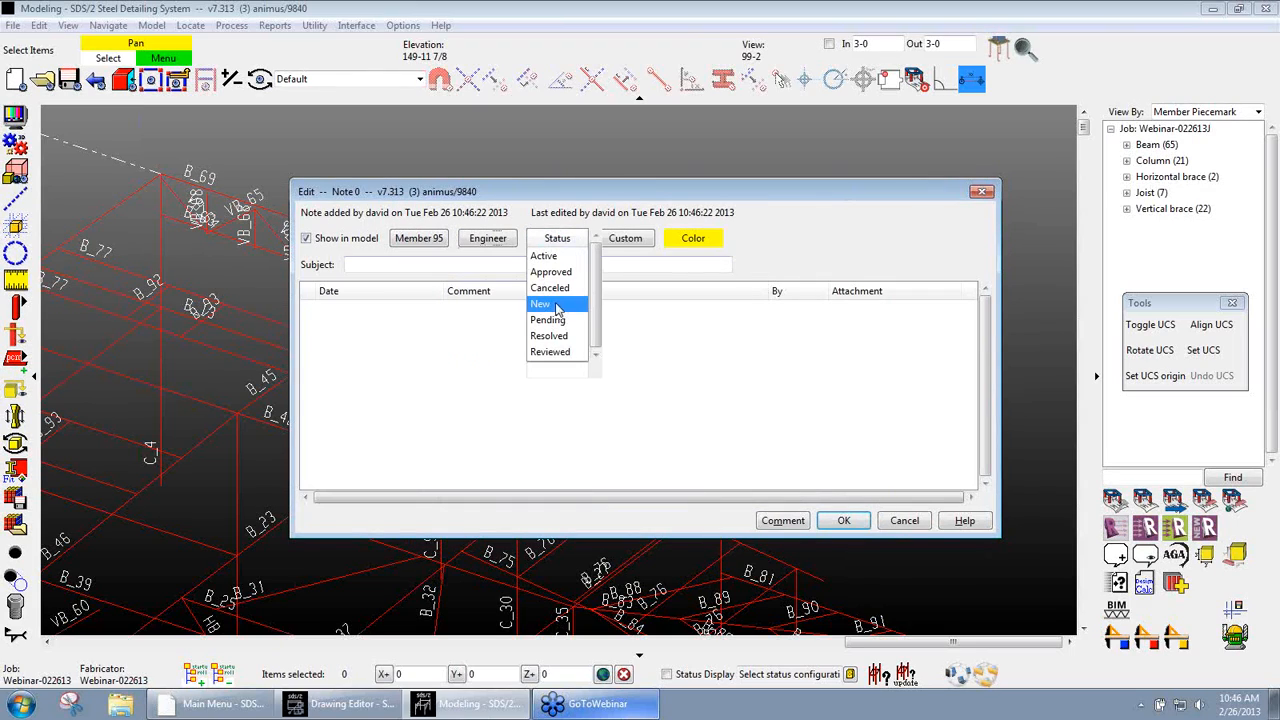
pyautogui.click(555, 305)
pyautogui.click(626, 239)
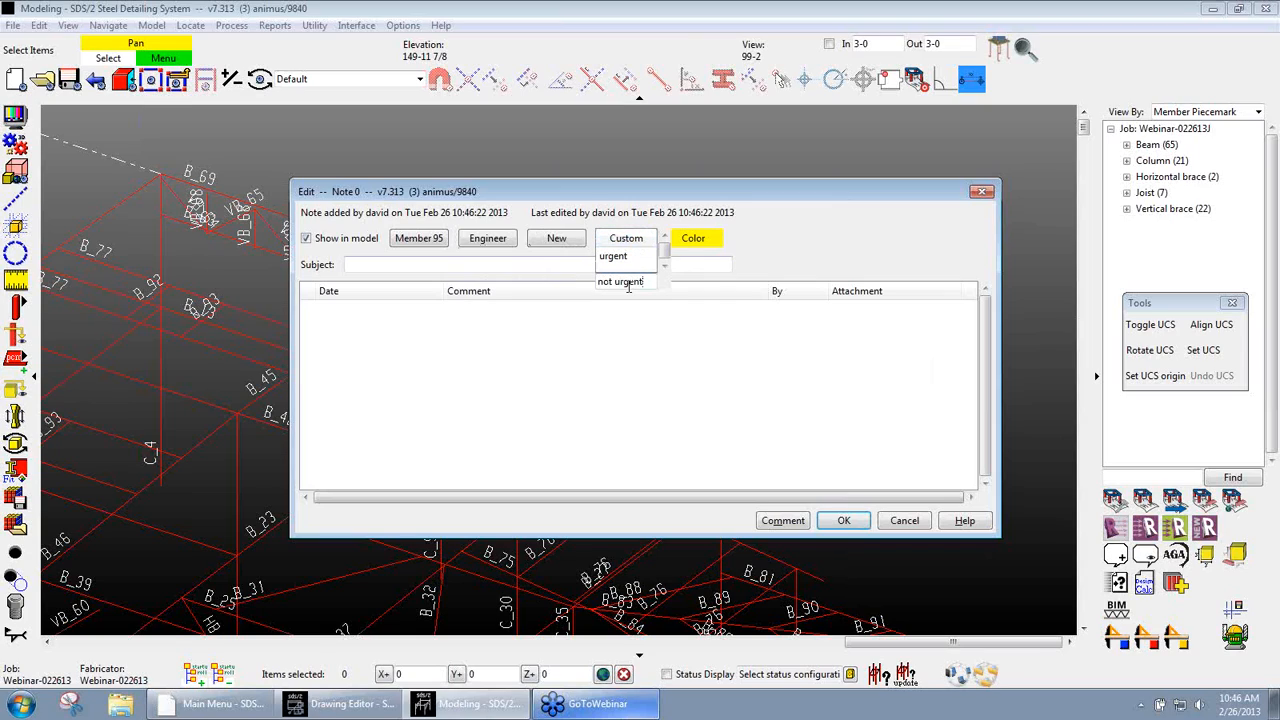
pyautogui.click(629, 277)
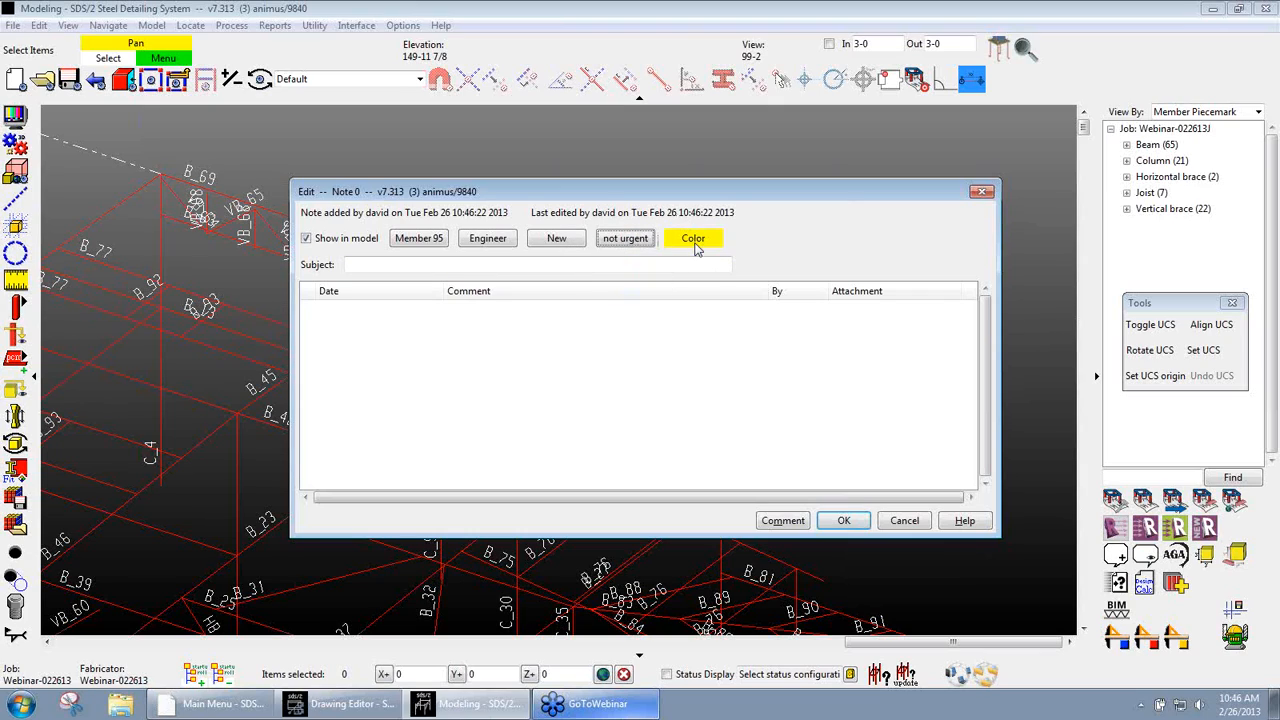
# Set the note color to basic blue and enter "Connection is wrong" as its subject
pyautogui.click(694, 242)
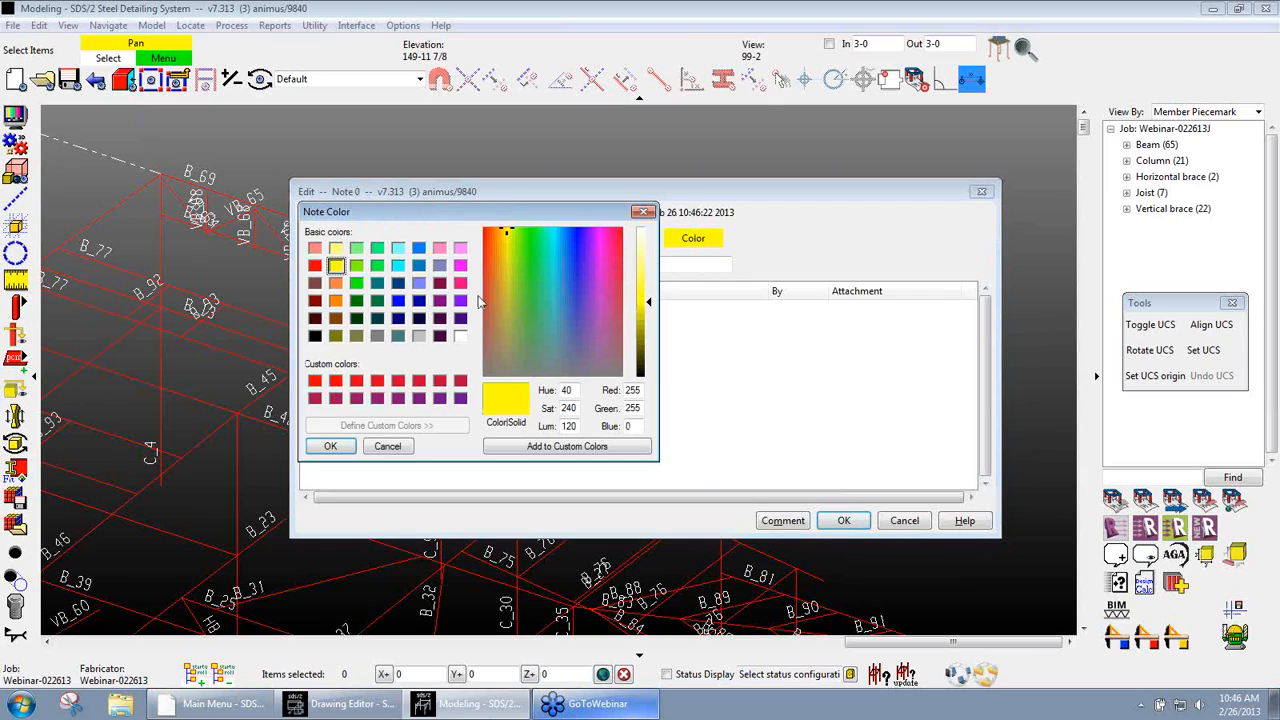
pyautogui.click(398, 300)
pyautogui.click(330, 446)
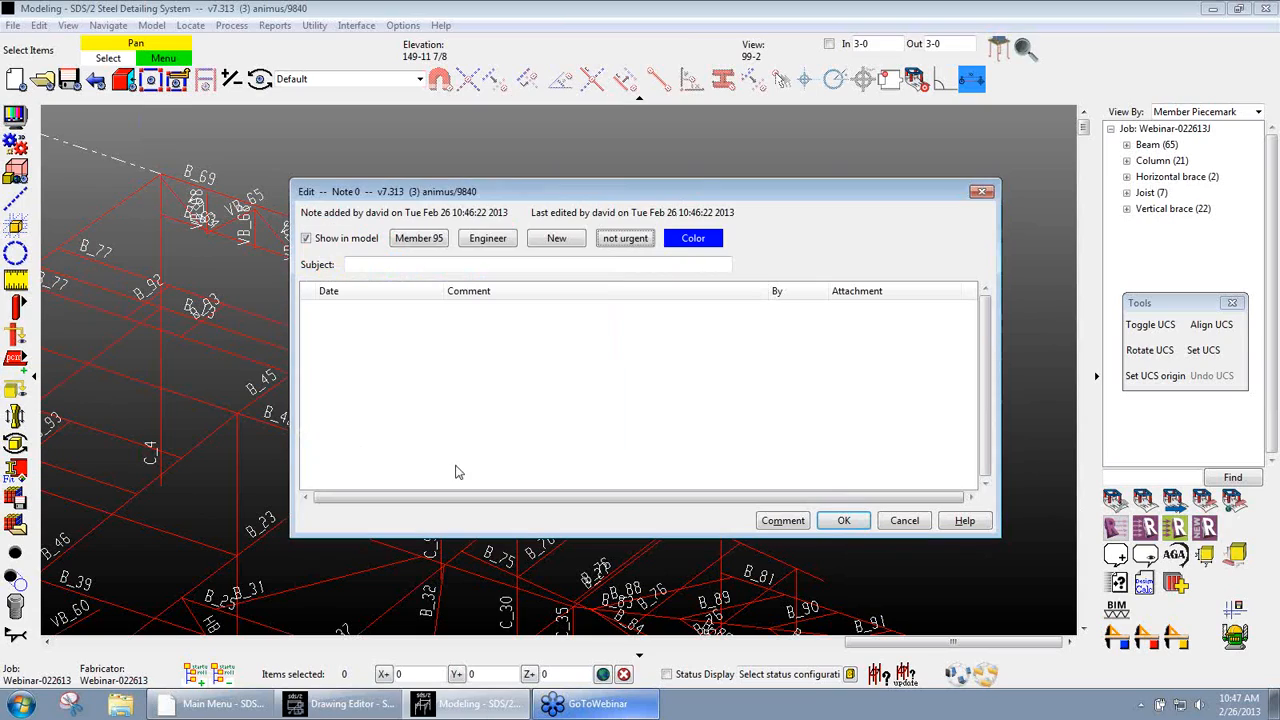
pyautogui.click(520, 264)
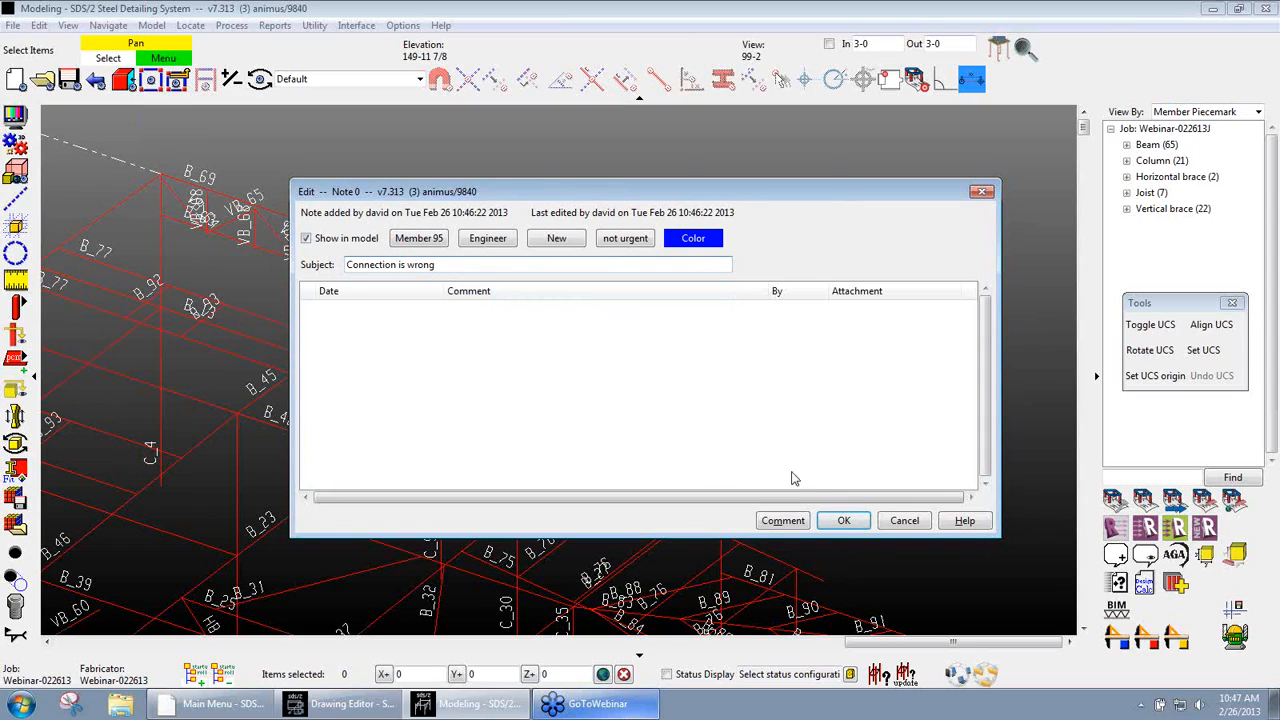
# Add the comment "Needs to be shear" to the note and save it
pyautogui.click(783, 520)
pyautogui.click(582, 314)
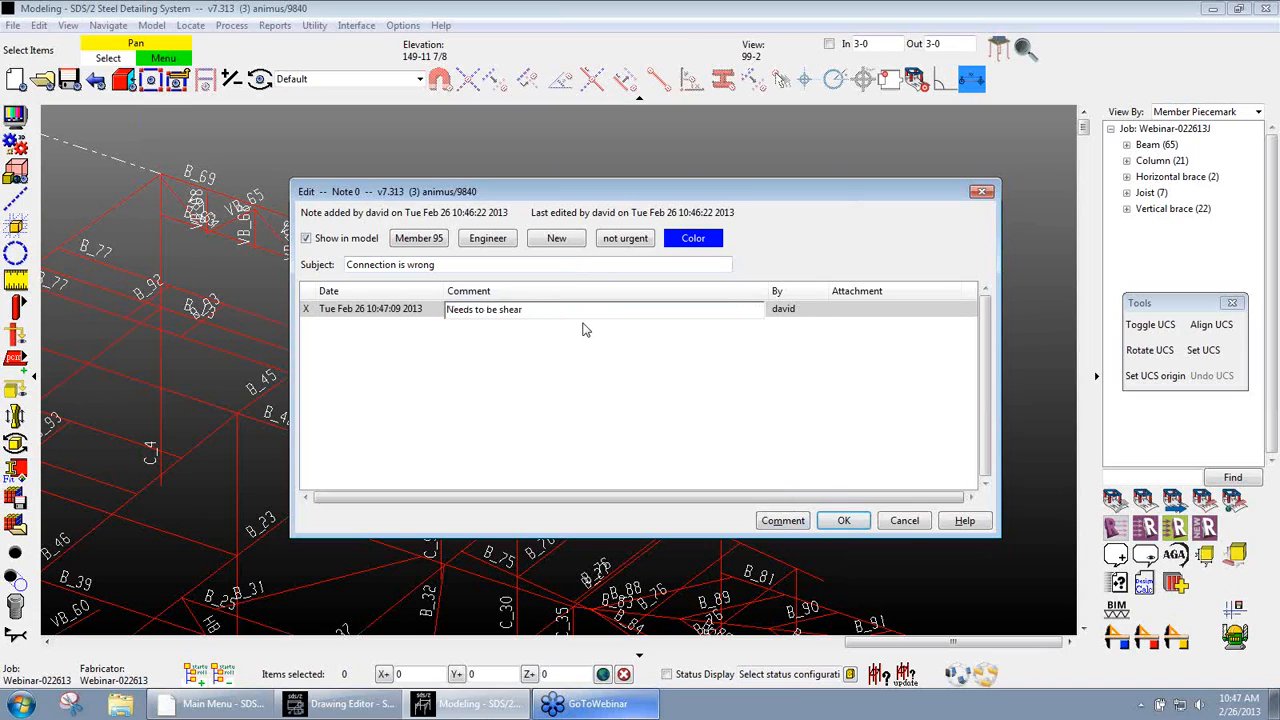
pyautogui.click(843, 521)
# Add a note linked to column C_9 and locate it at the column's upper end, beside beam B_38
pyautogui.scroll(3, 350, 333)
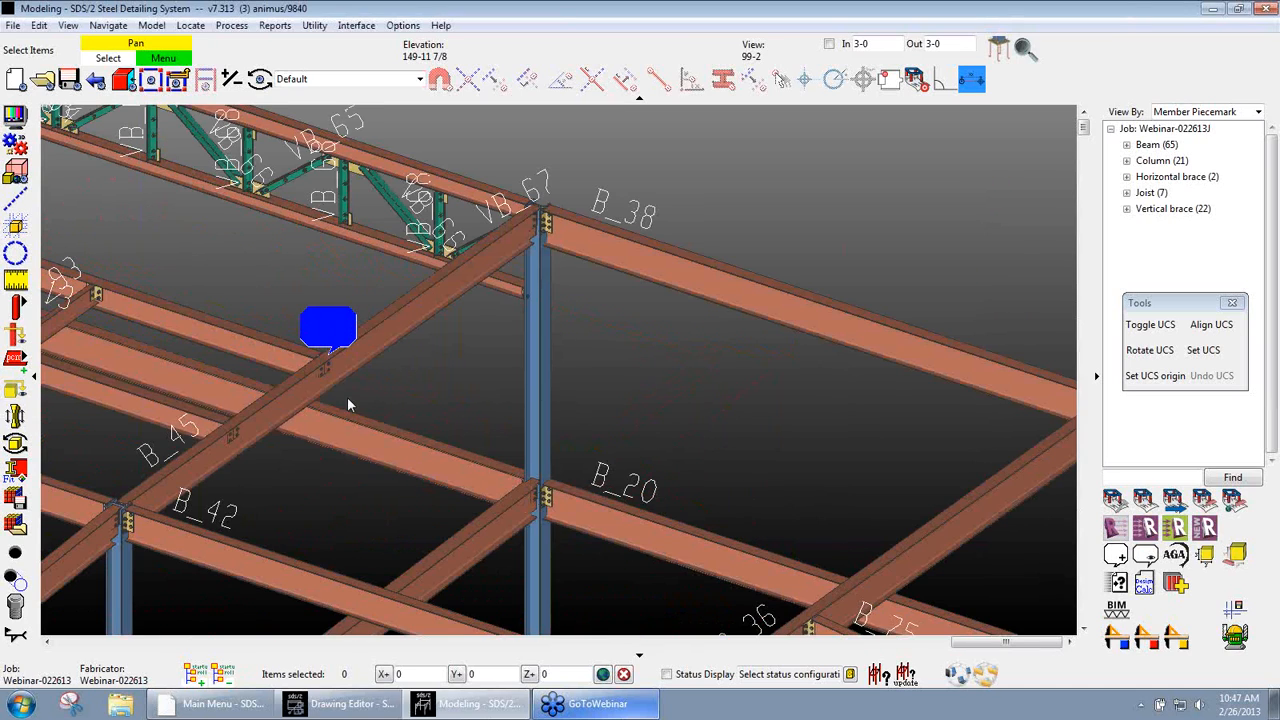
pyautogui.scroll(-2, 410, 345)
pyautogui.scroll(3, 421, 362)
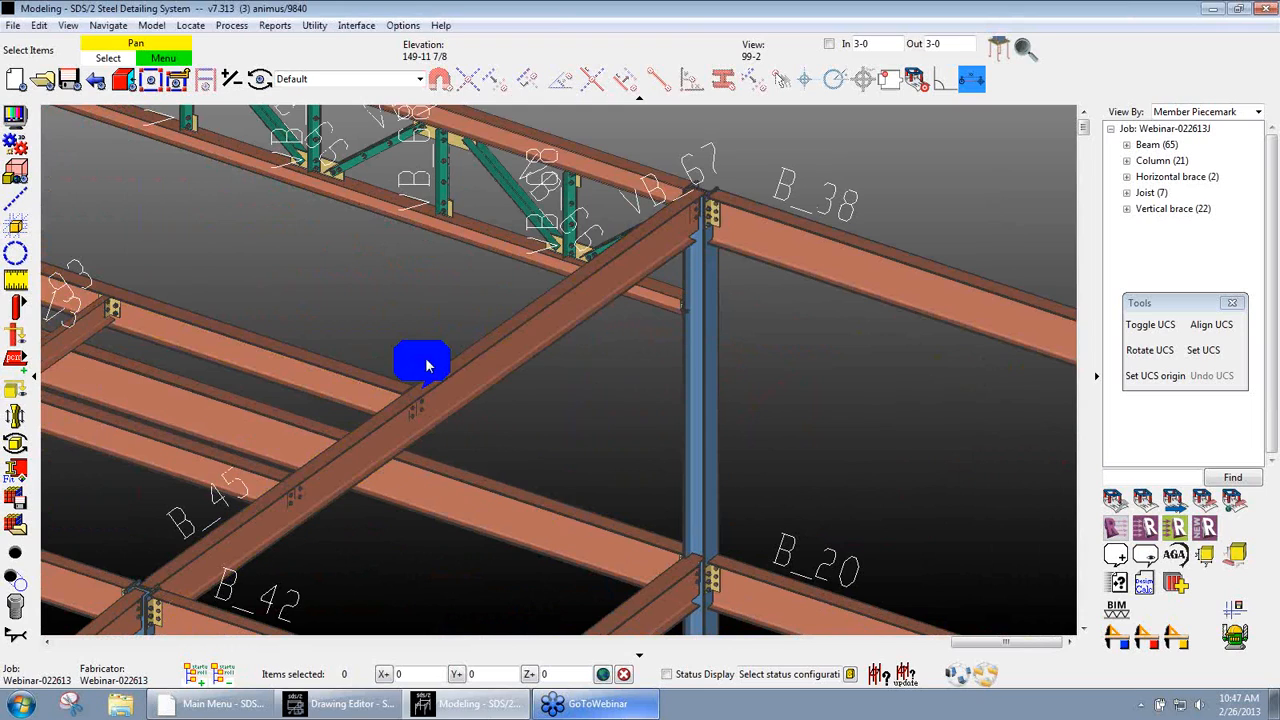
pyautogui.scroll(-3, 415, 360)
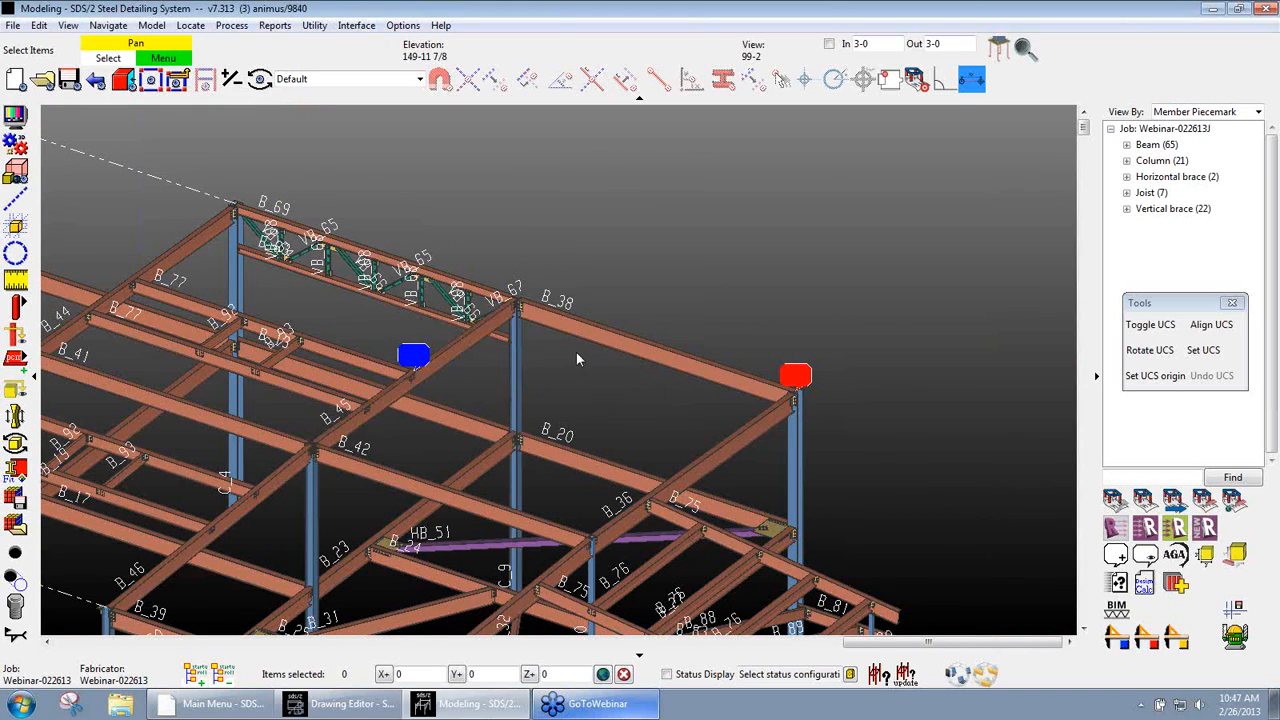
pyautogui.scroll(2, 576, 359)
pyautogui.click(500, 372)
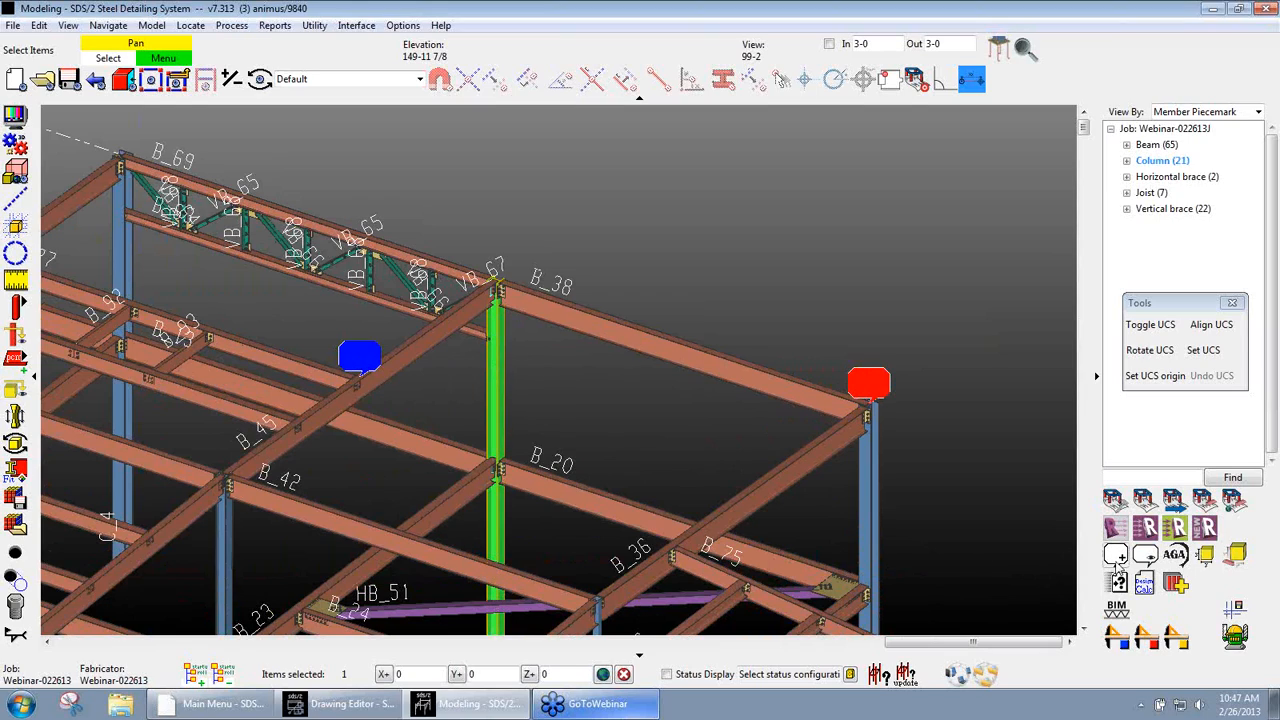
pyautogui.click(1116, 557)
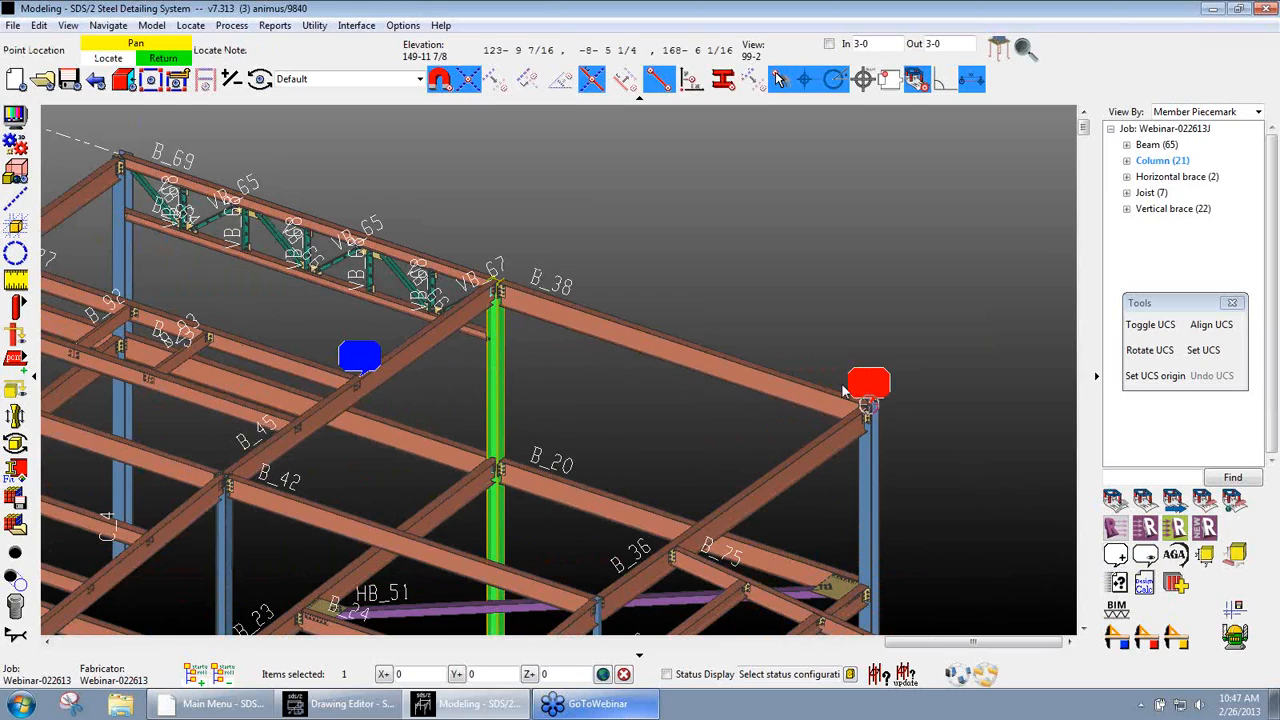
pyautogui.click(496, 279)
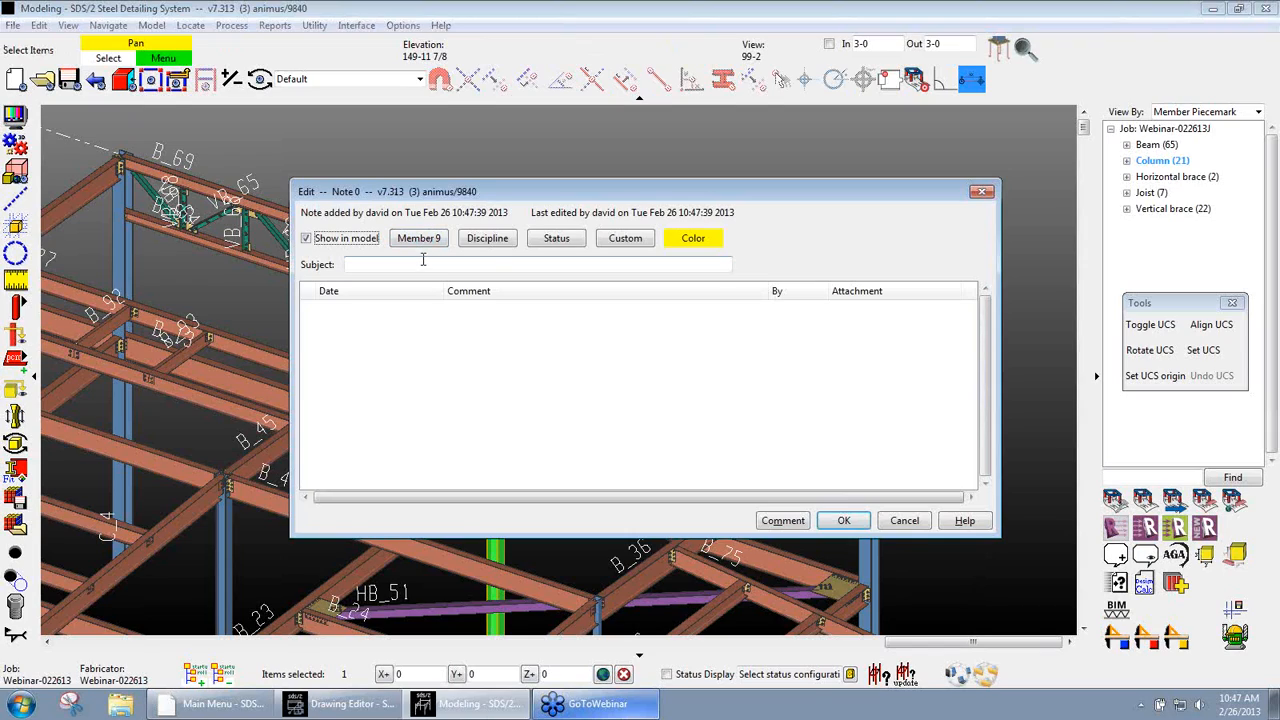
# Enter "Needs Erection pin hole" as the column note's subject and save the note
pyautogui.click(423, 262)
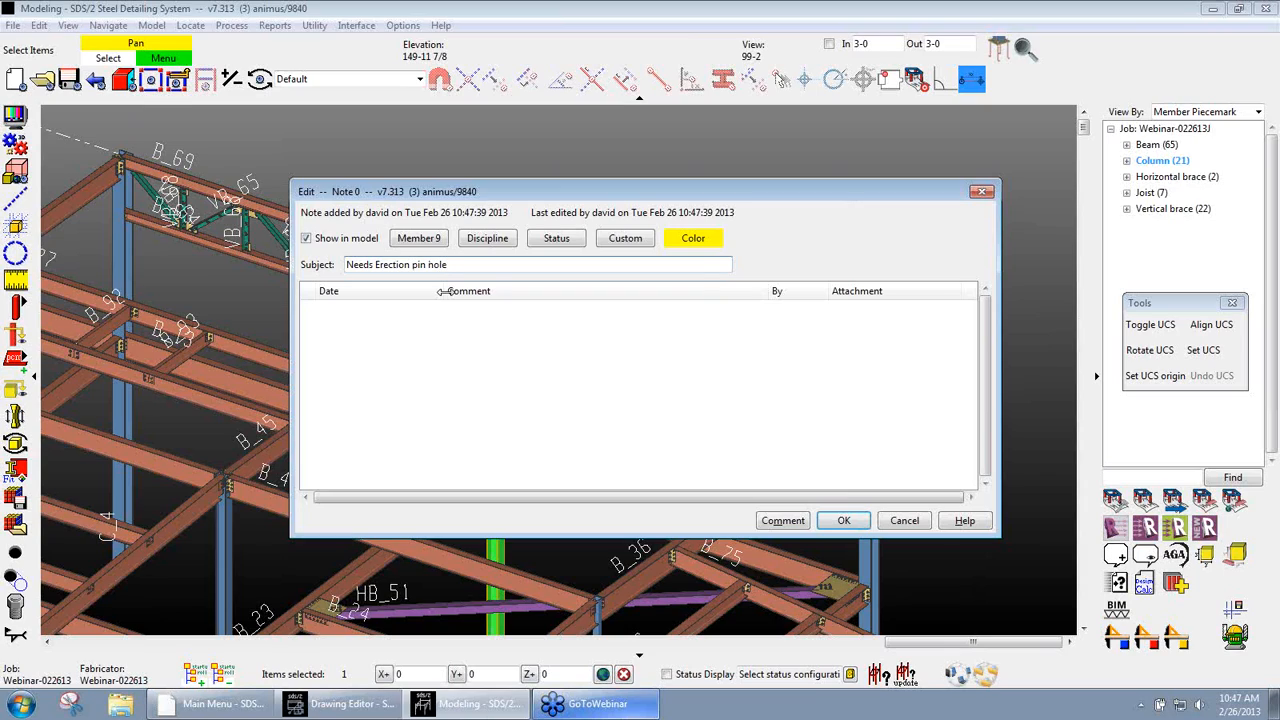
pyautogui.click(843, 521)
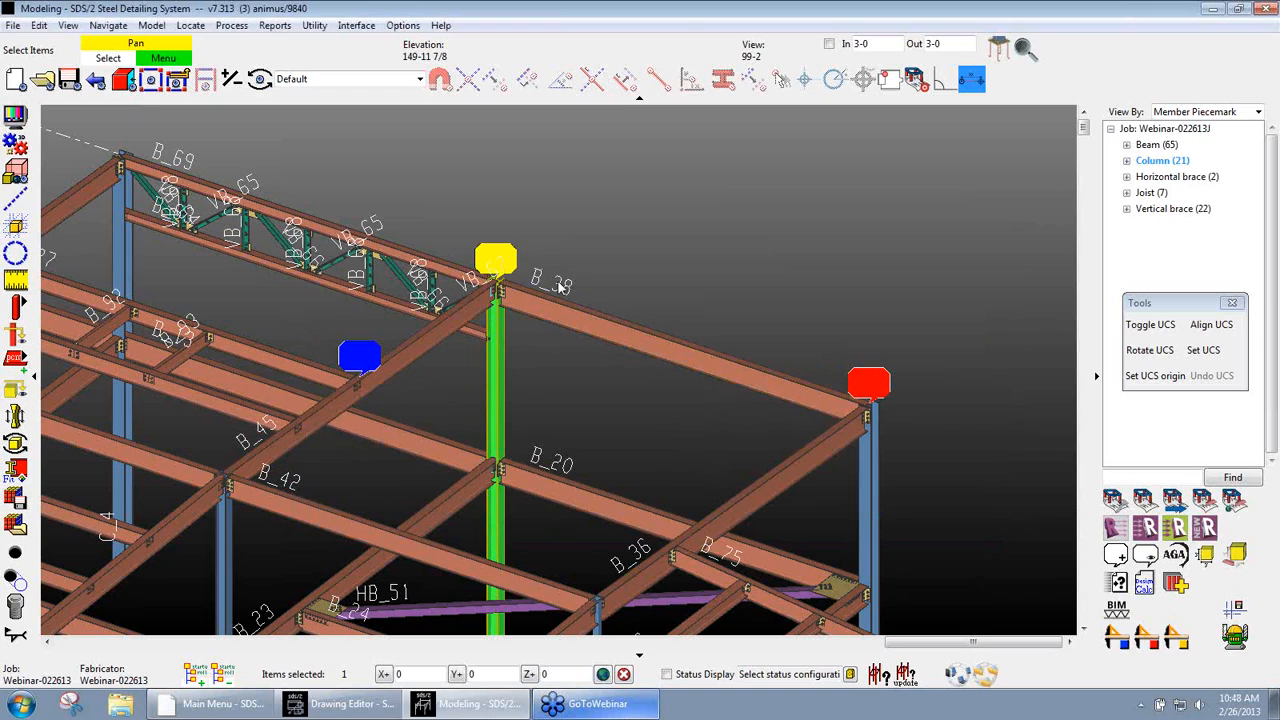
pyautogui.scroll(-3, 815, 339)
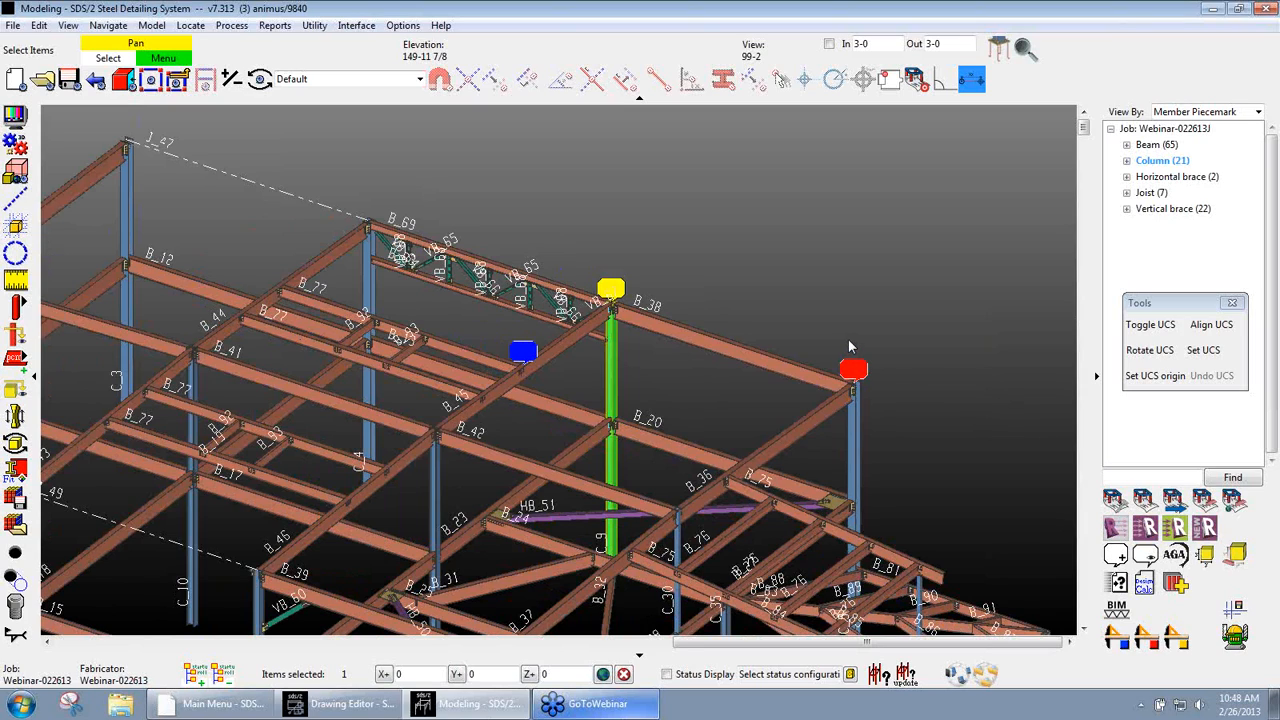
pyautogui.scroll(-2, 853, 342)
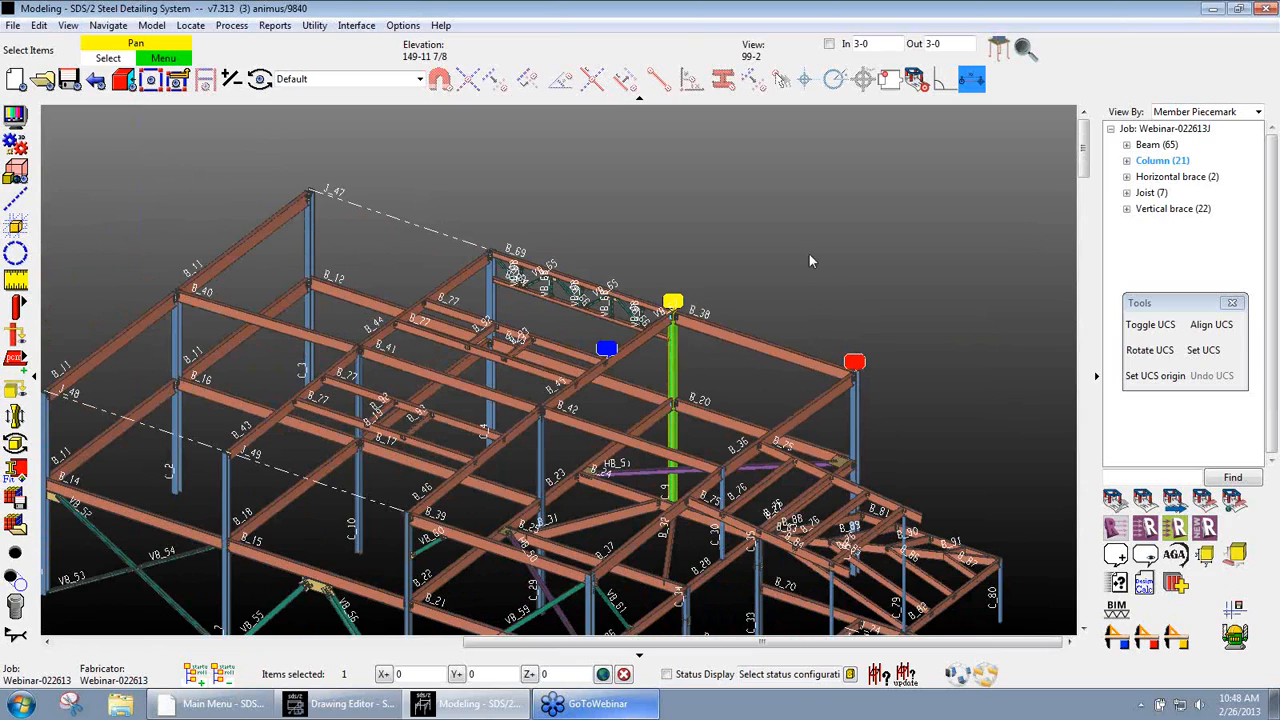
pyautogui.click(1116, 555)
pyautogui.click(361, 346)
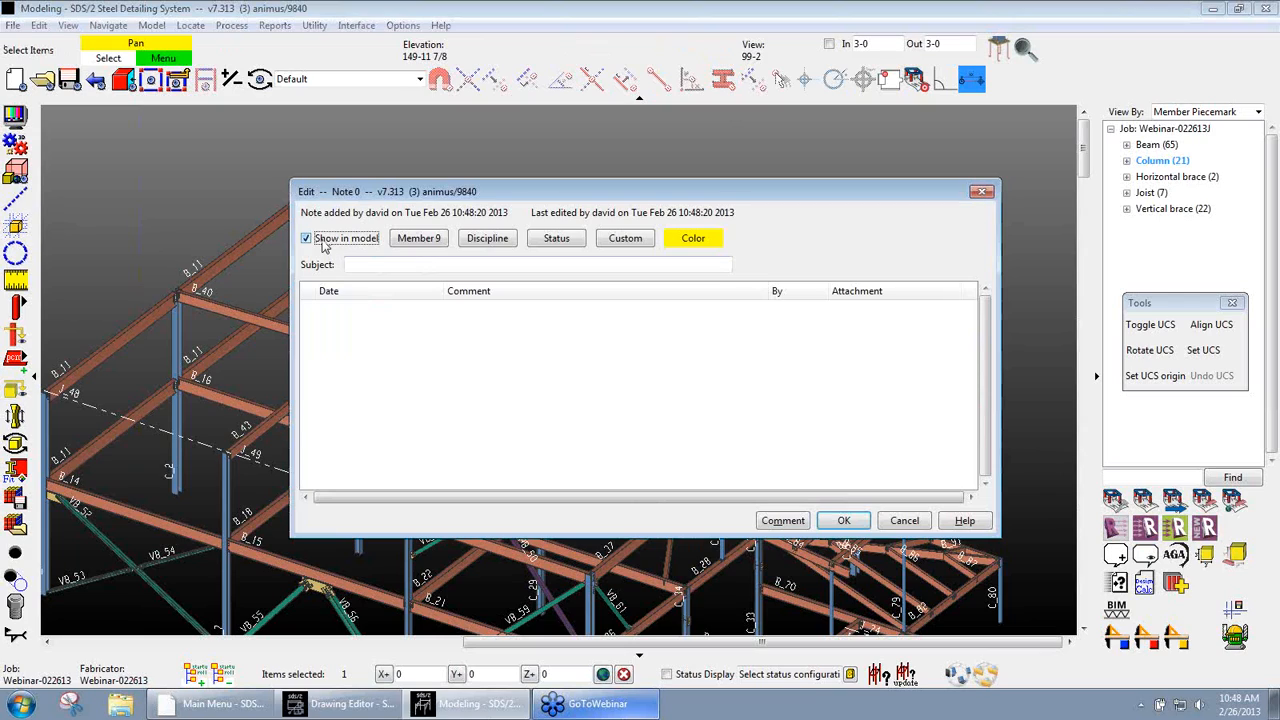
pyautogui.click(419, 239)
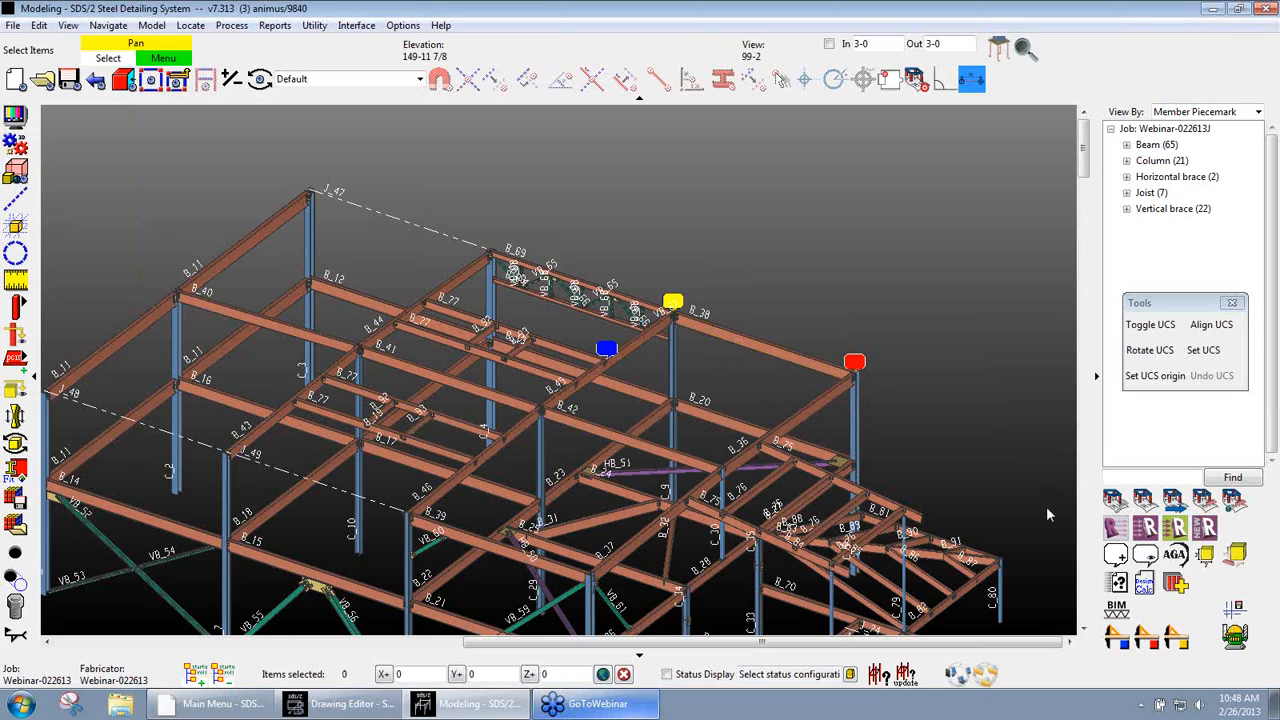
# Add an unlinked note hidden from the model, with discipline Detailer, status New and custom tag urgent
pyautogui.click(1116, 555)
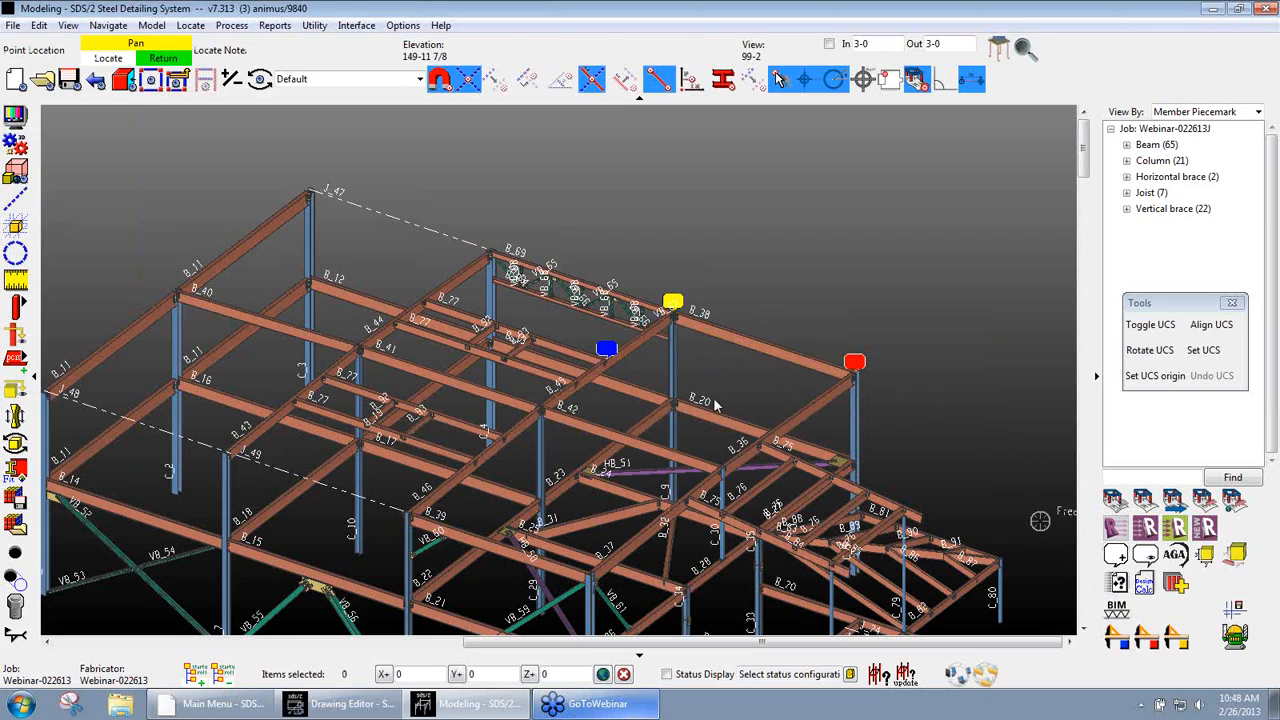
pyautogui.click(374, 355)
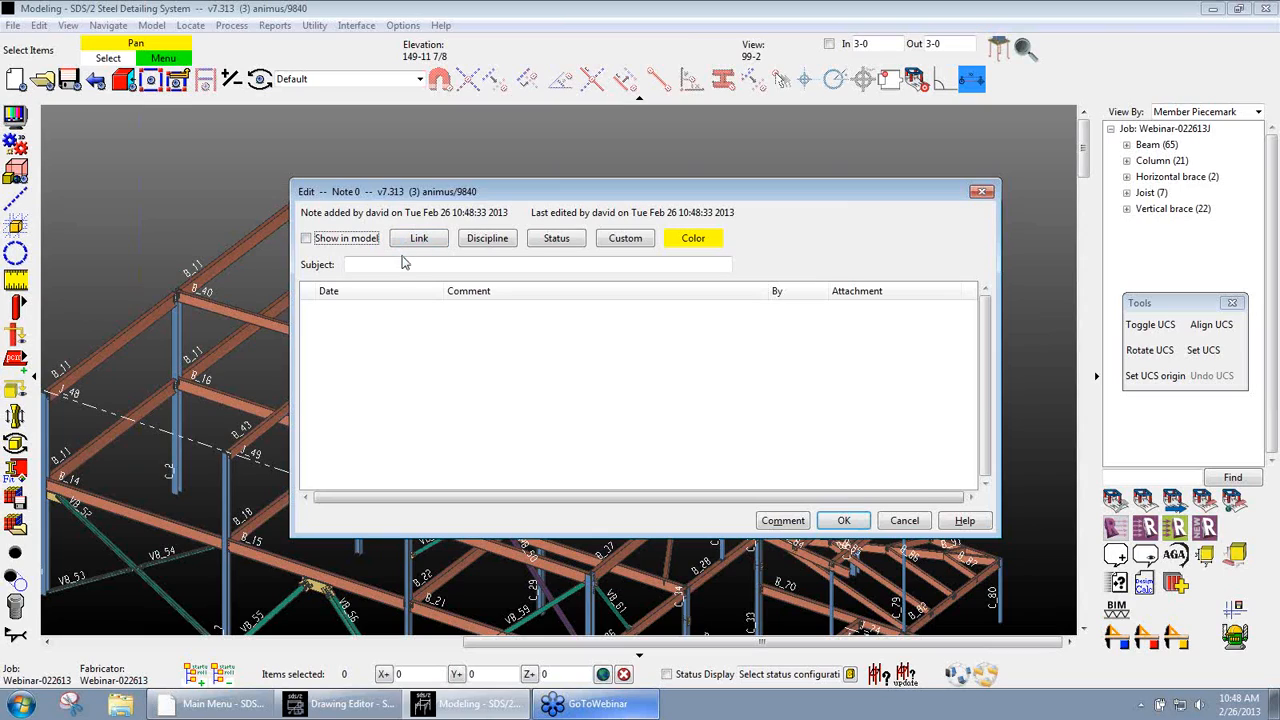
pyautogui.click(485, 240)
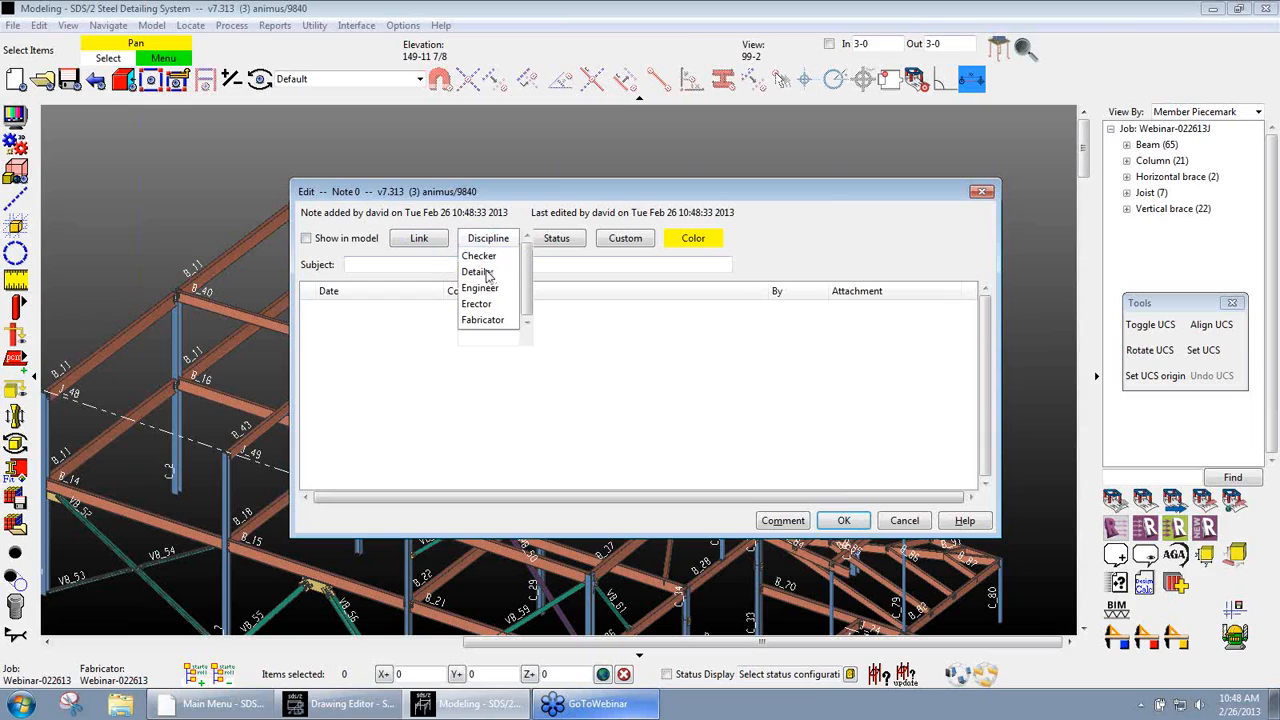
pyautogui.click(479, 272)
pyautogui.click(558, 240)
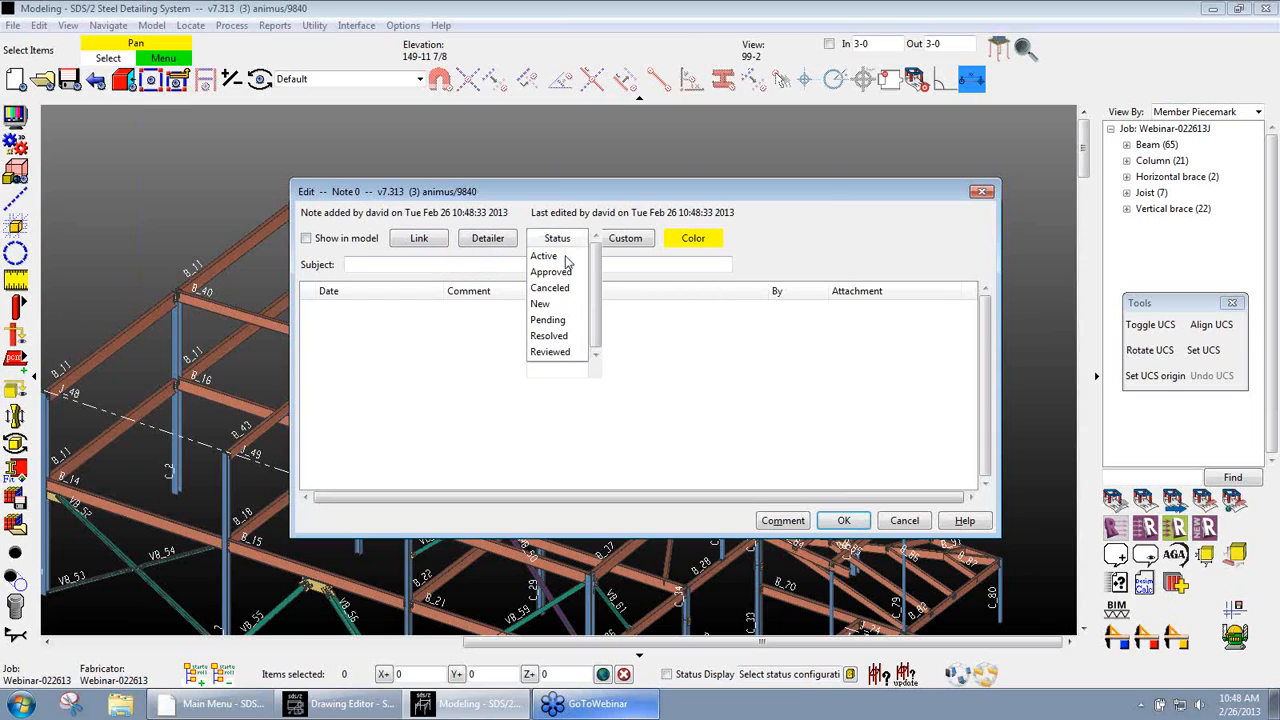
pyautogui.click(548, 304)
pyautogui.click(626, 240)
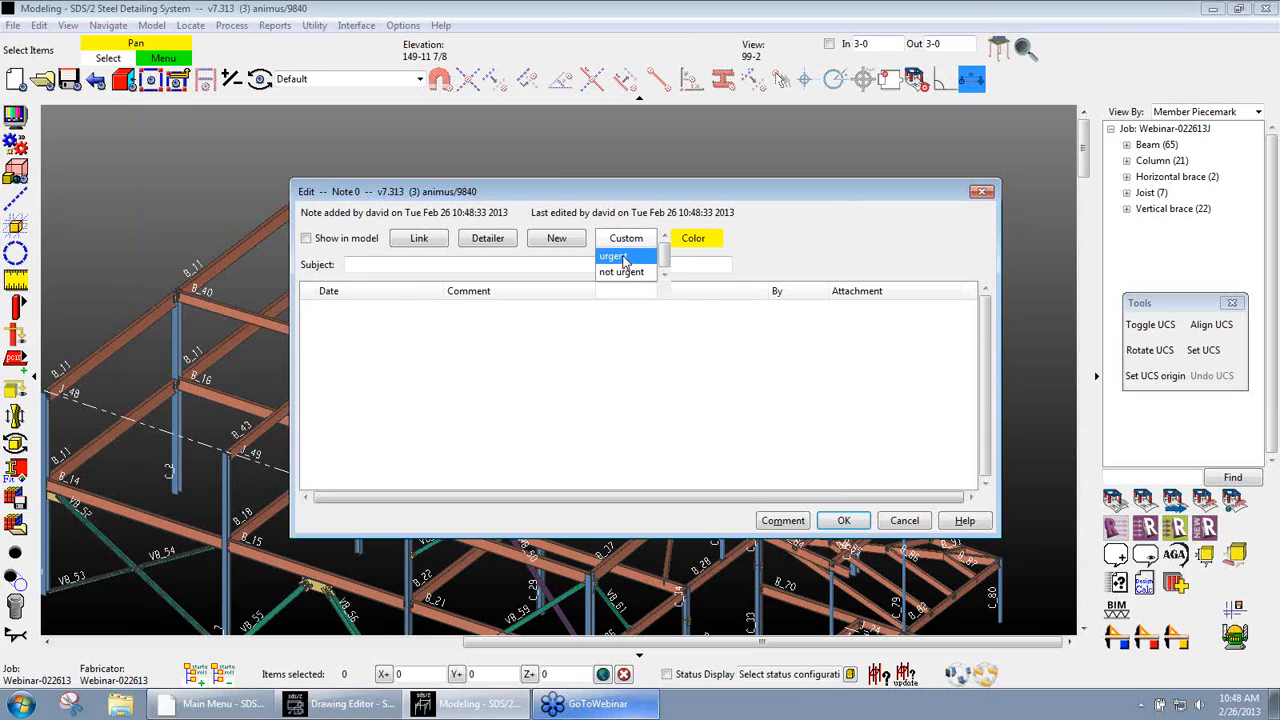
pyautogui.click(613, 256)
# Set the note color to basic lime green and enter "Needed for Approval" as its subject
pyautogui.click(692, 238)
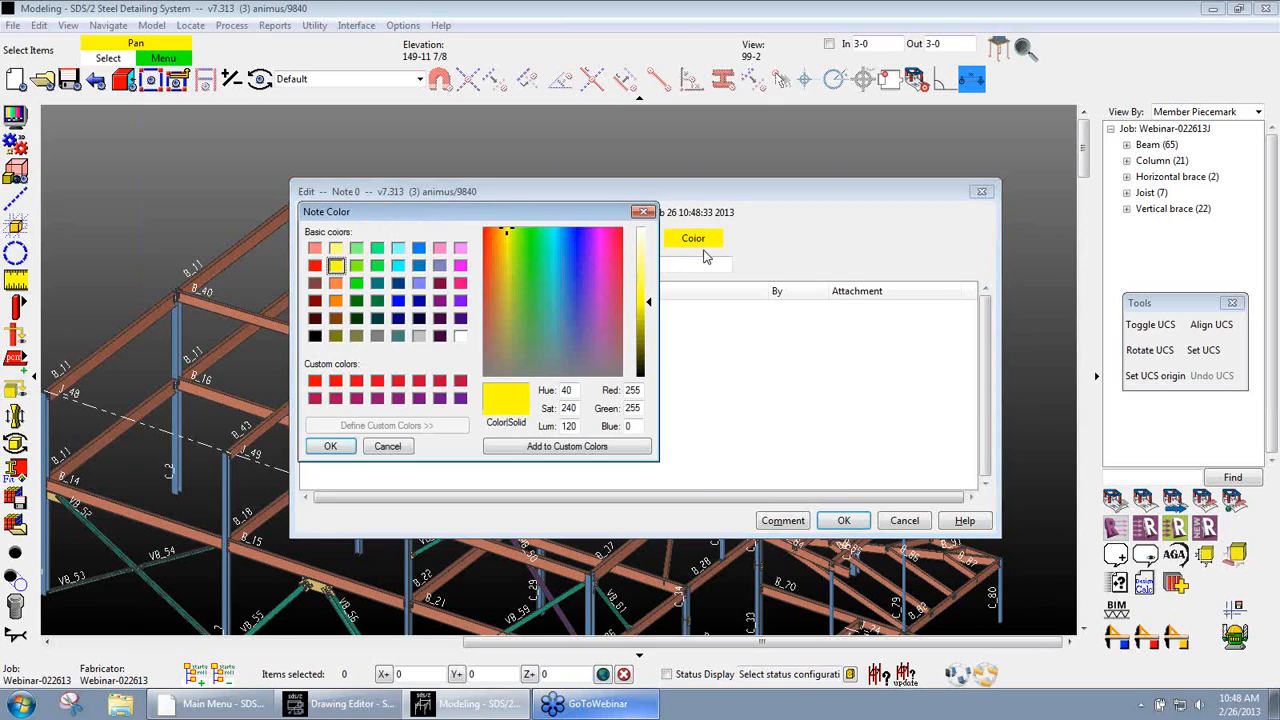
pyautogui.click(358, 266)
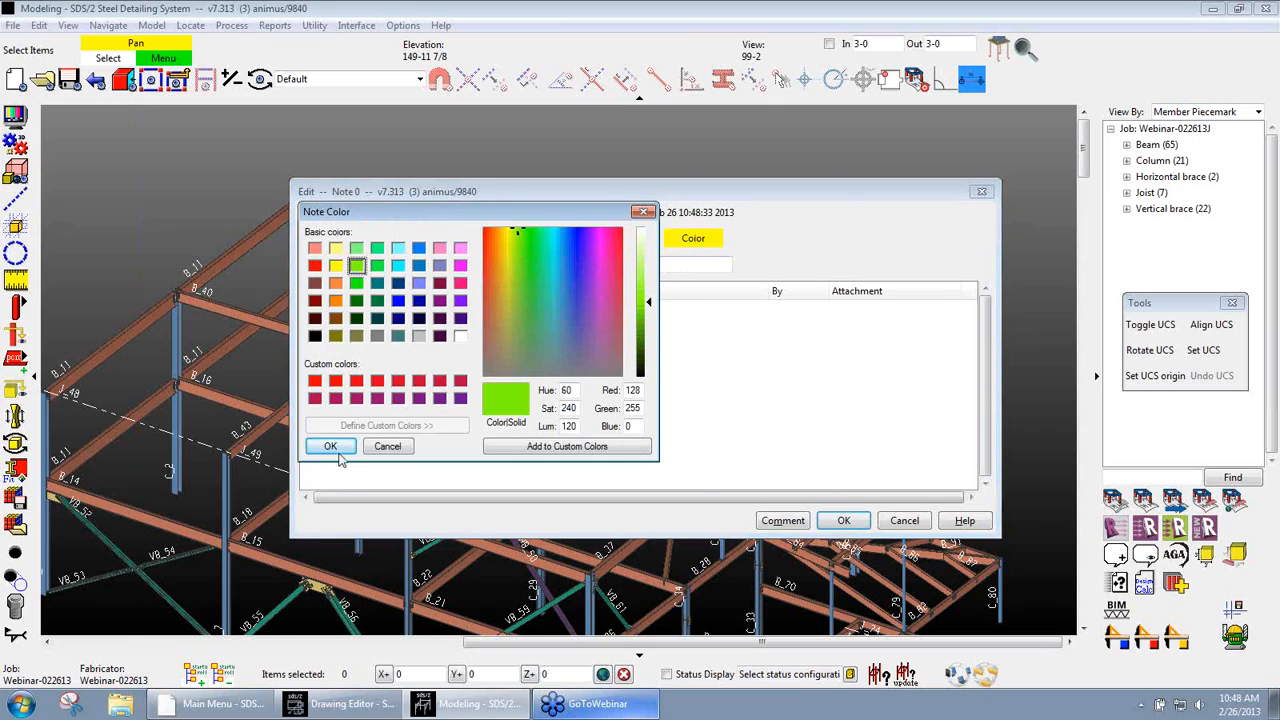
pyautogui.click(331, 446)
pyautogui.click(430, 270)
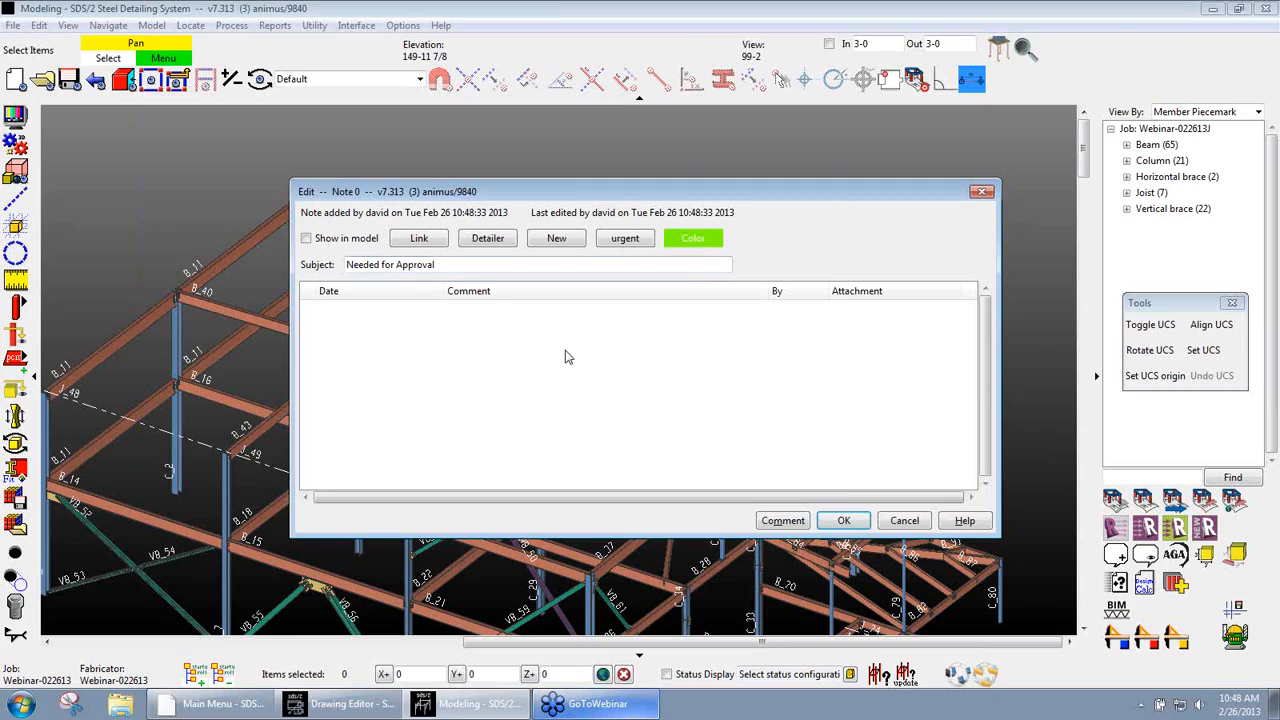
# Add the comment "Need all columns on sheets by tomorrow" to the note and save it
pyautogui.click(779, 521)
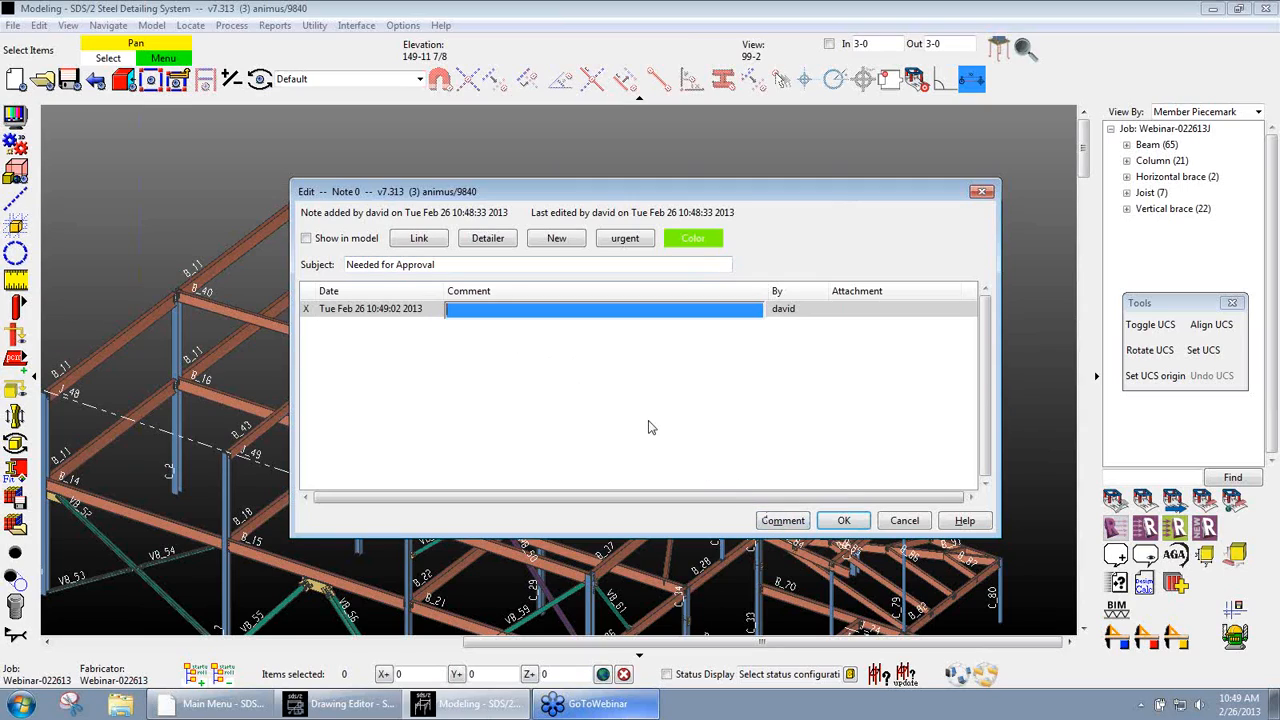
pyautogui.click(588, 312)
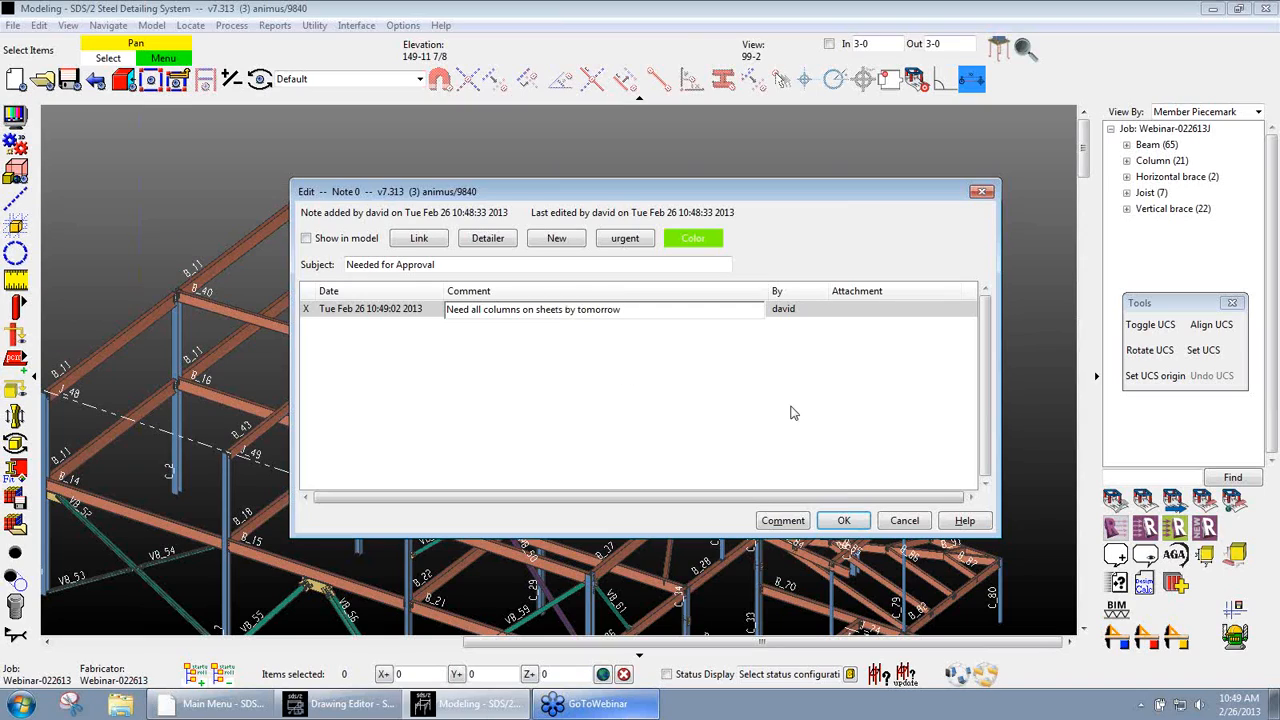
pyautogui.click(692, 418)
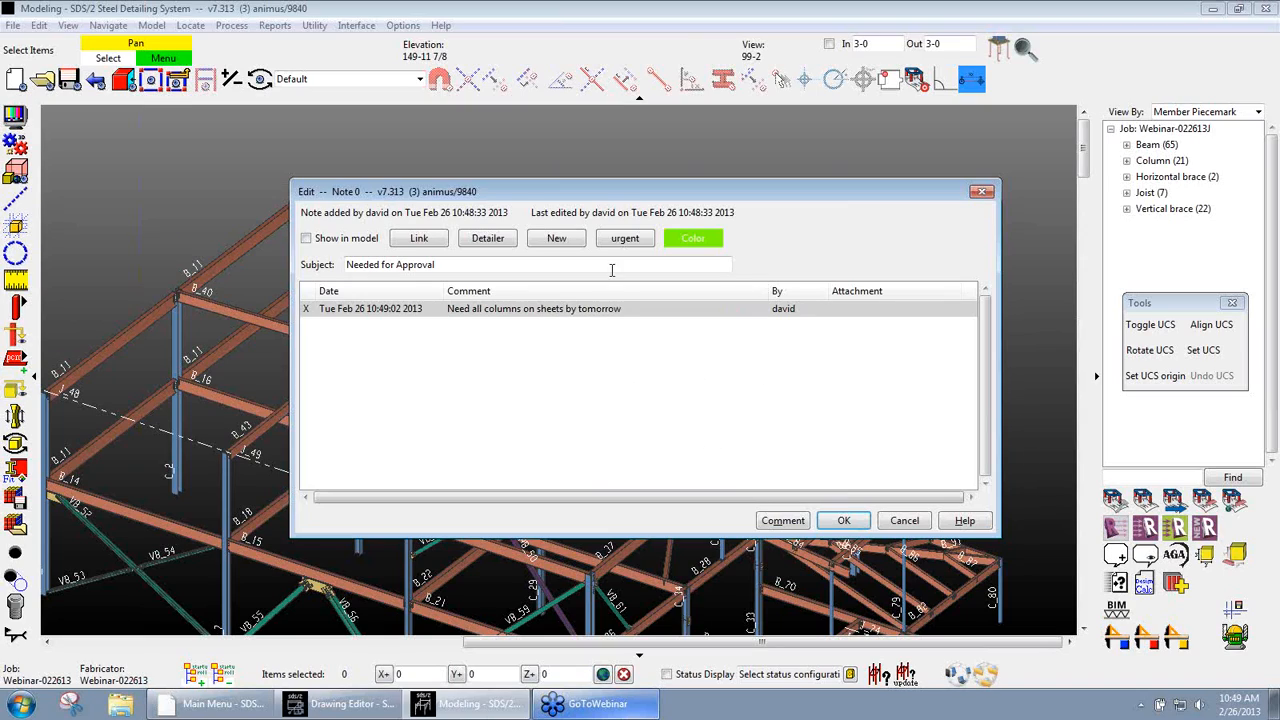
pyautogui.click(842, 521)
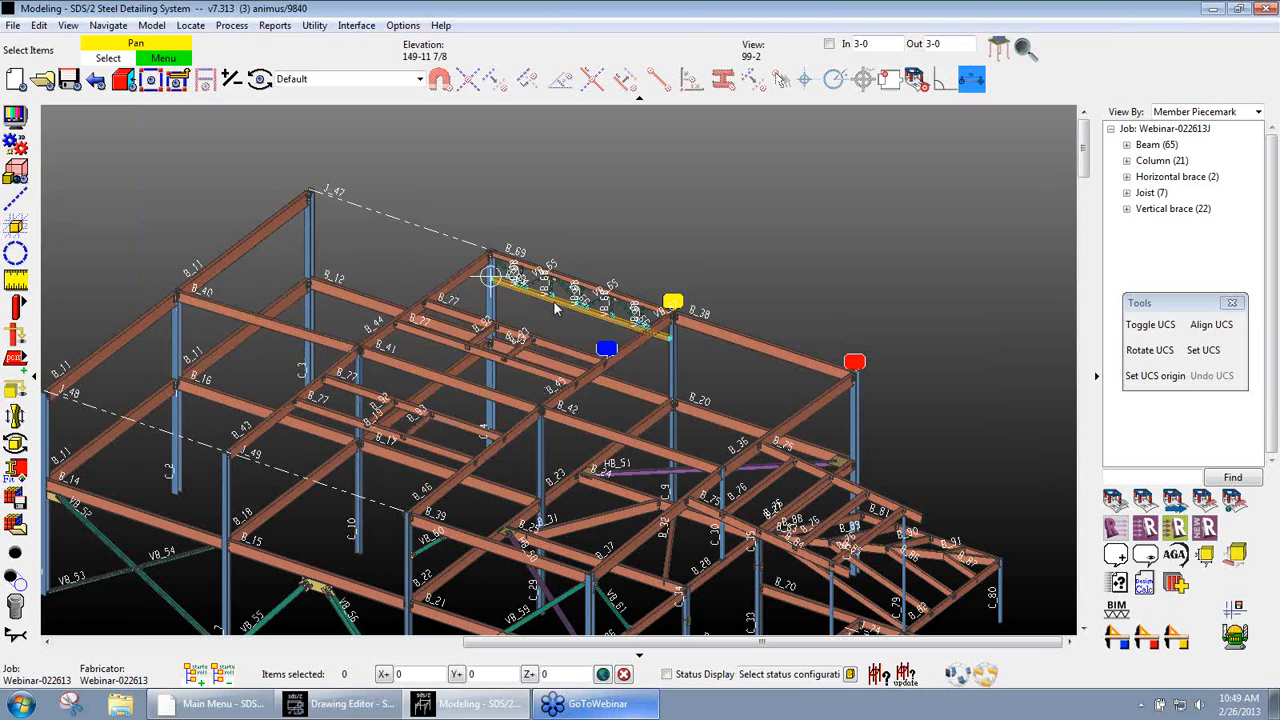
# Open the Note Viewer and filter the note list to the Member type
pyautogui.scroll(-2, 555, 308)
pyautogui.moveTo(605, 415); pyautogui.dragTo(577, 361, button='middle')
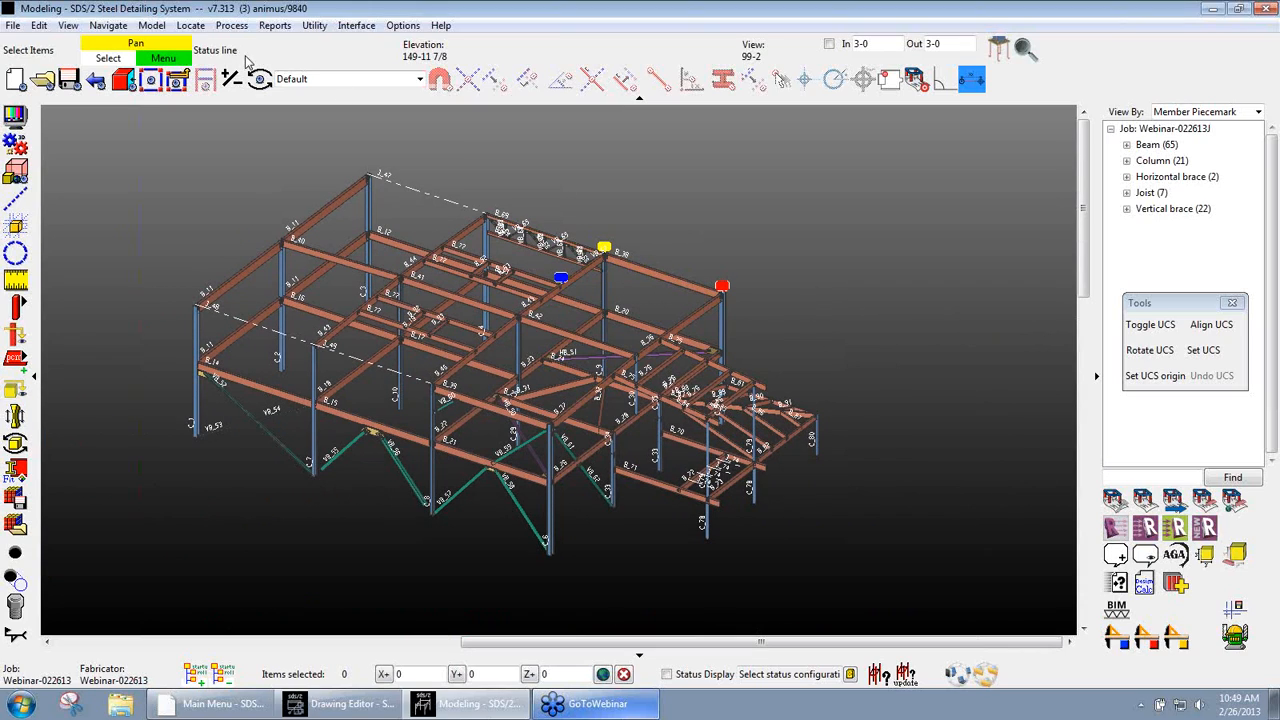
pyautogui.click(152, 25)
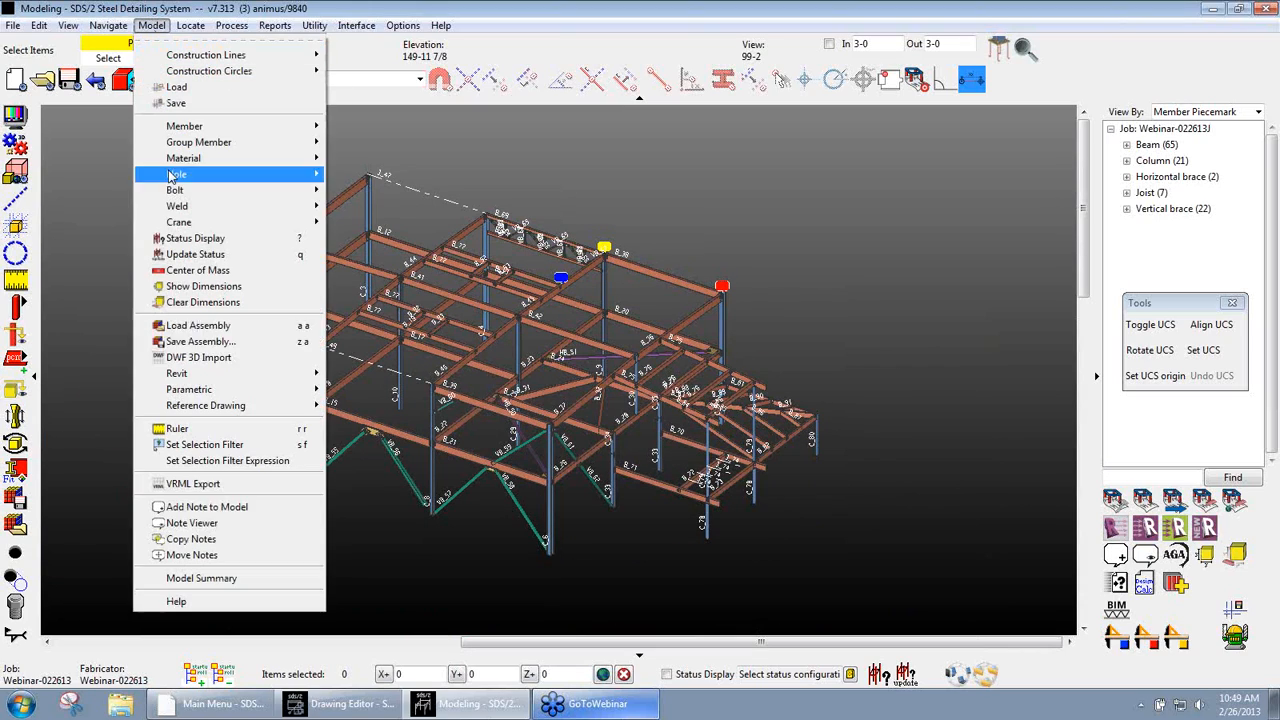
pyautogui.click(224, 528)
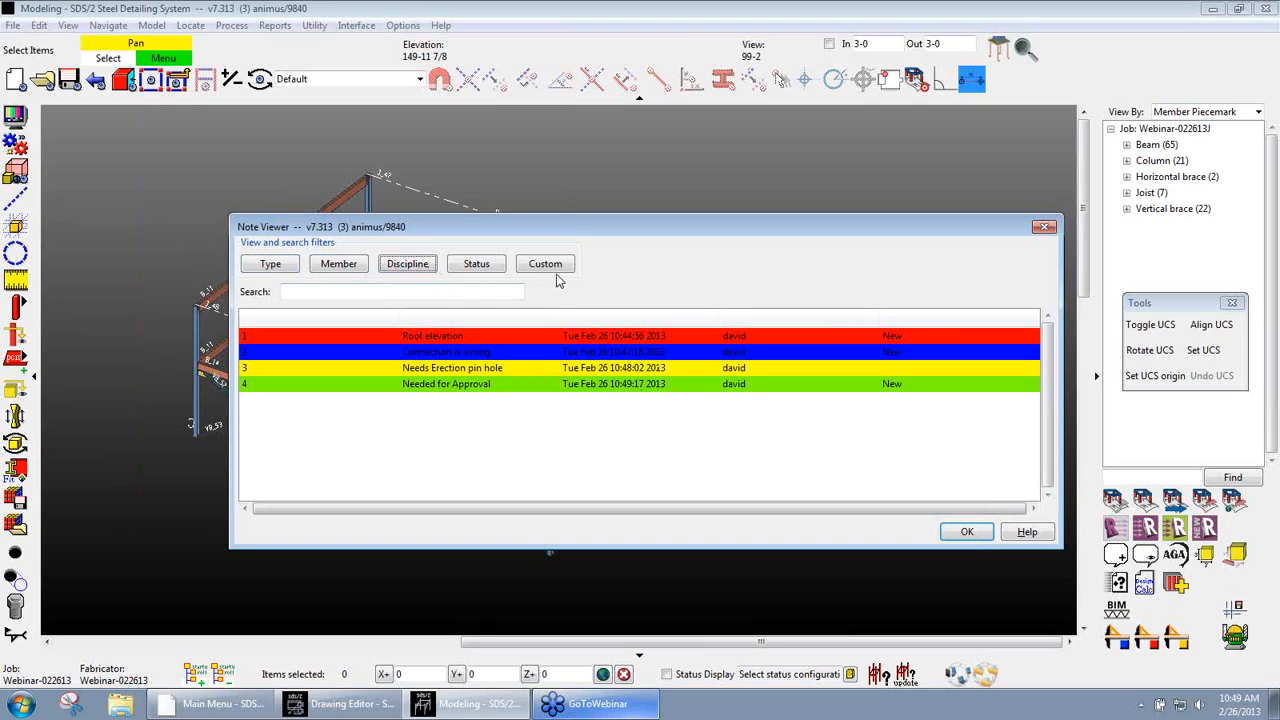
pyautogui.click(292, 264)
pyautogui.click(281, 284)
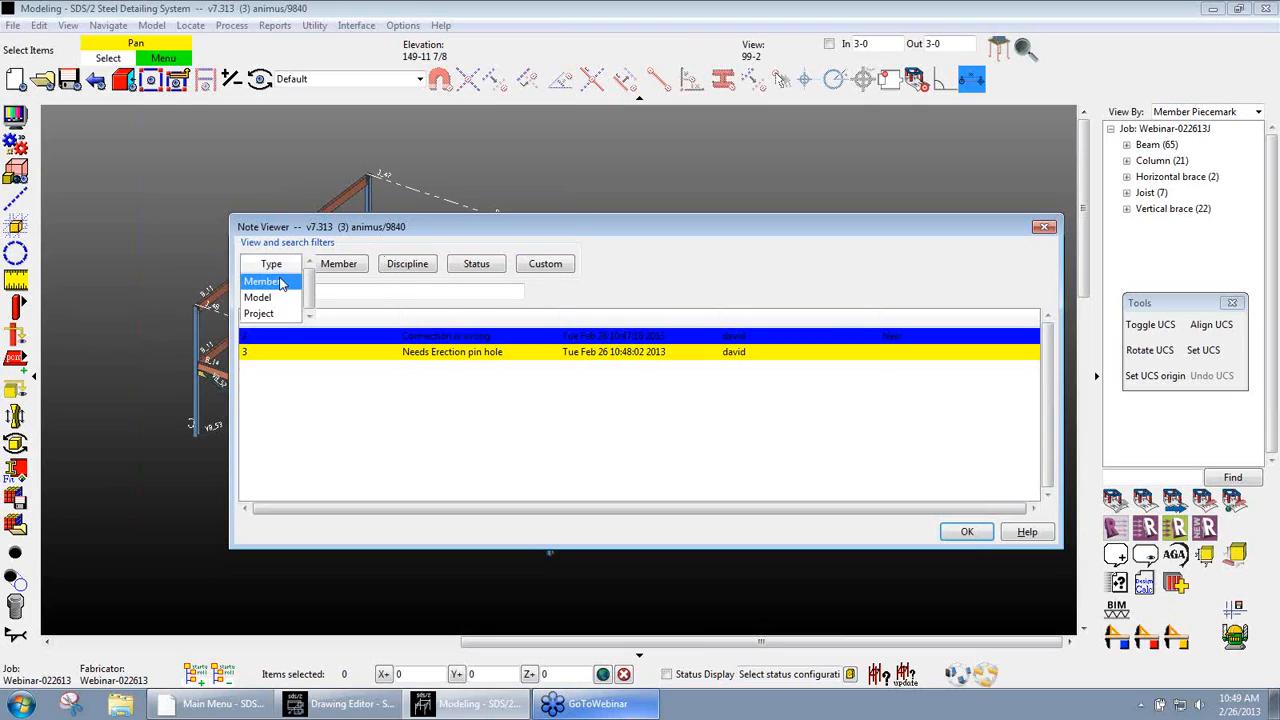
pyautogui.click(281, 284)
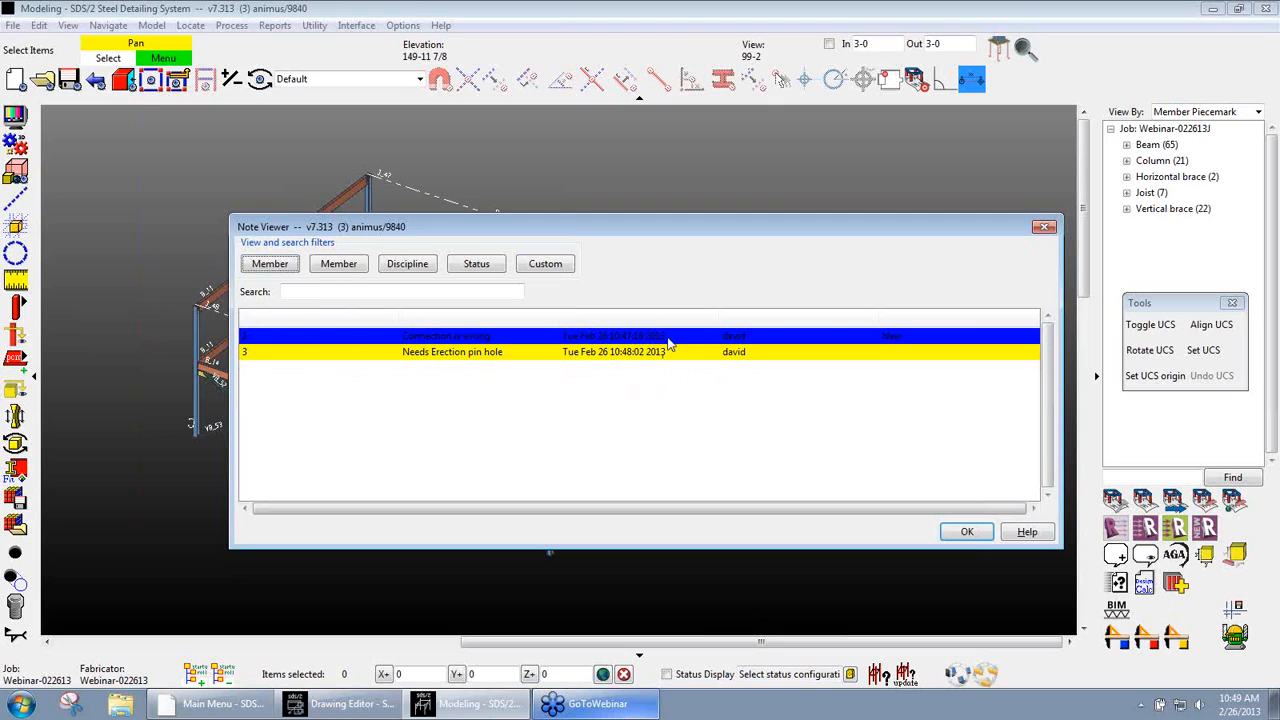
# List the Model notes and the Project notes in turn, and clear the type filter
pyautogui.click(277, 268)
pyautogui.click(278, 299)
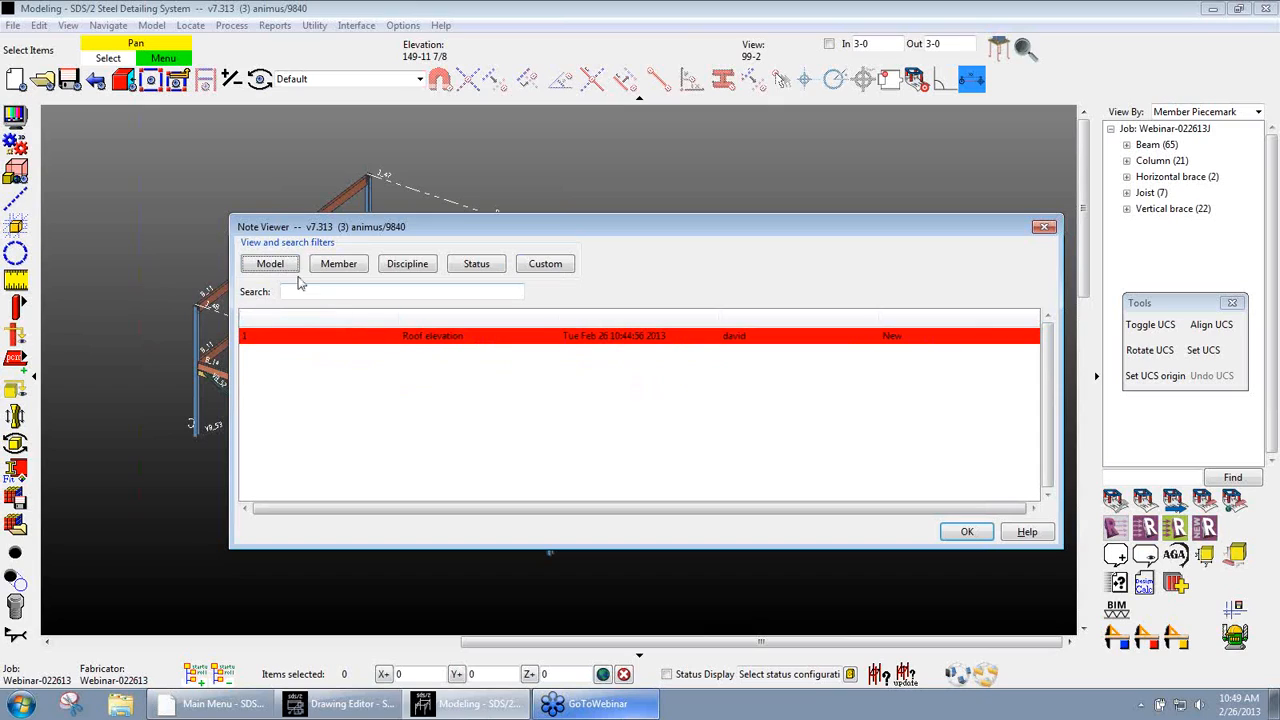
pyautogui.click(294, 271)
pyautogui.click(284, 315)
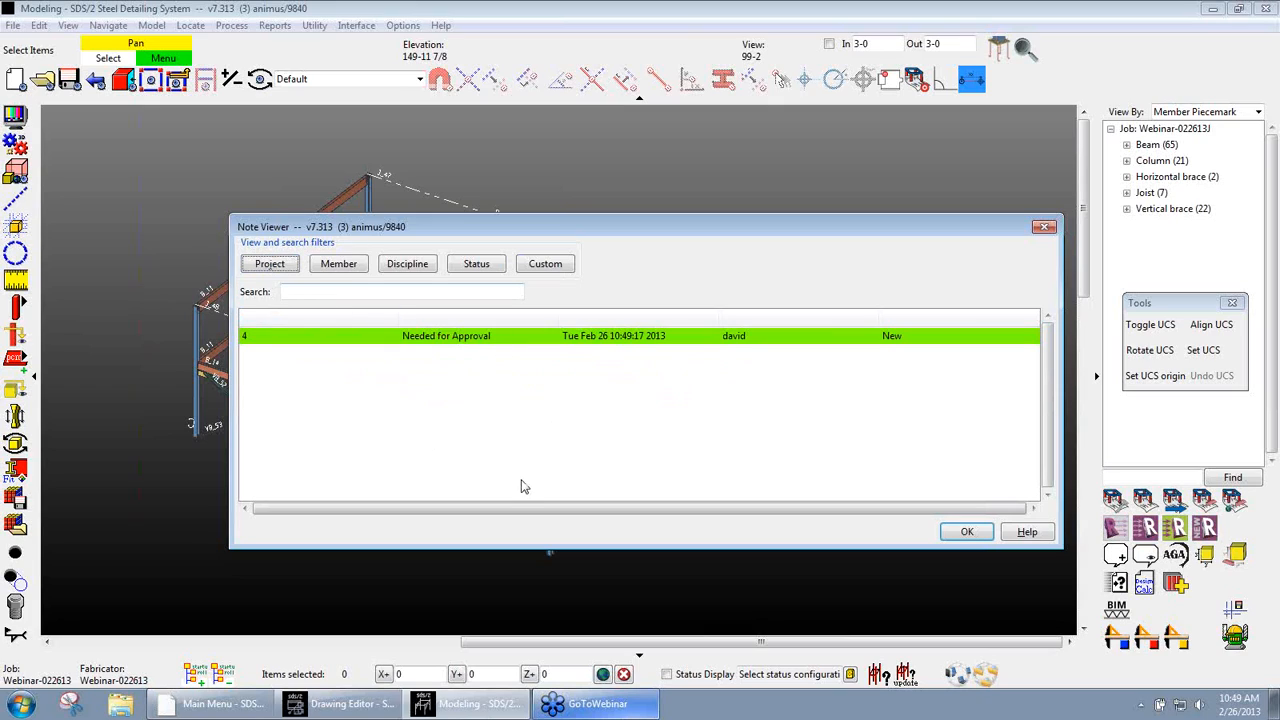
pyautogui.click(286, 267)
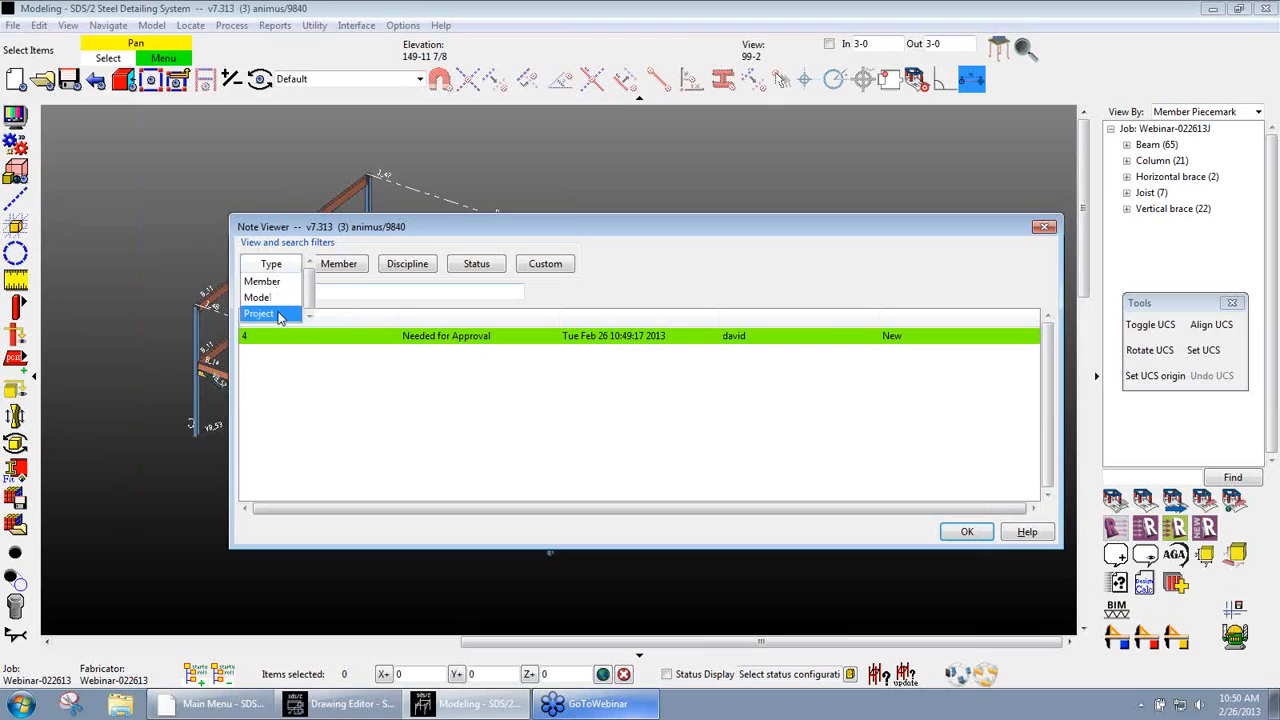
pyautogui.click(279, 315)
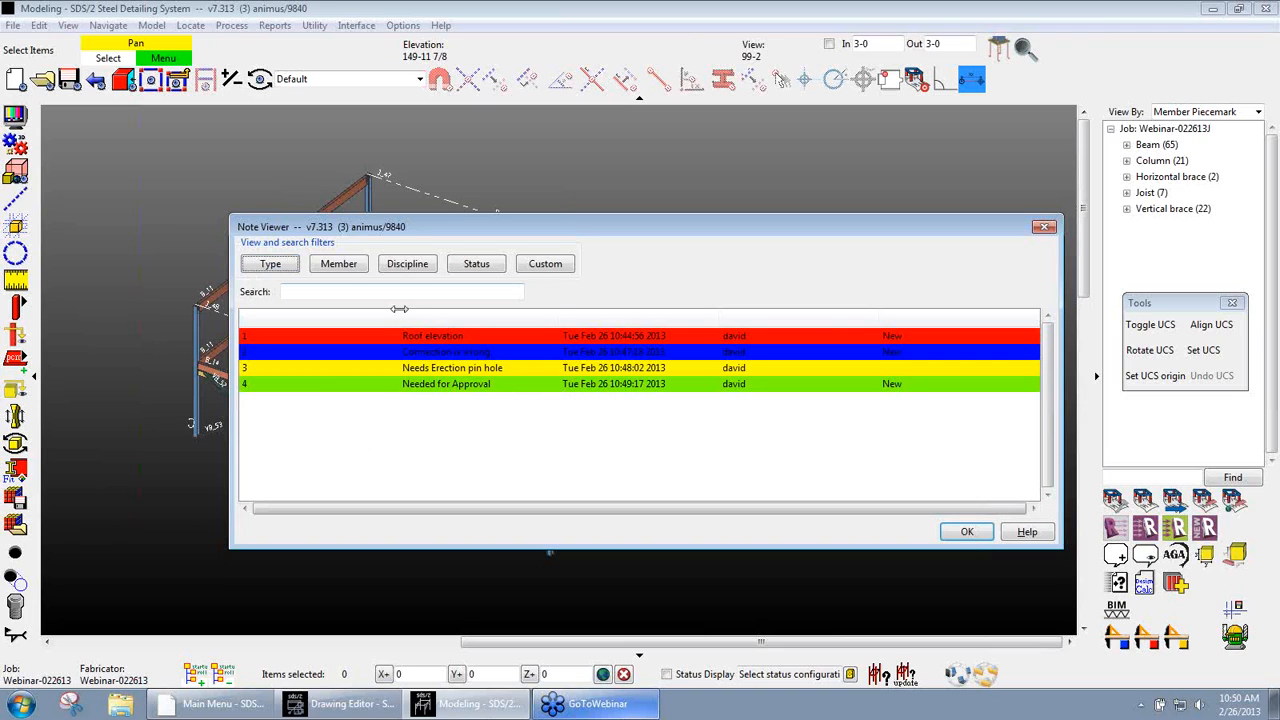
# Filter the notes to members 79 through 99, and clear the member filter again
pyautogui.click(357, 265)
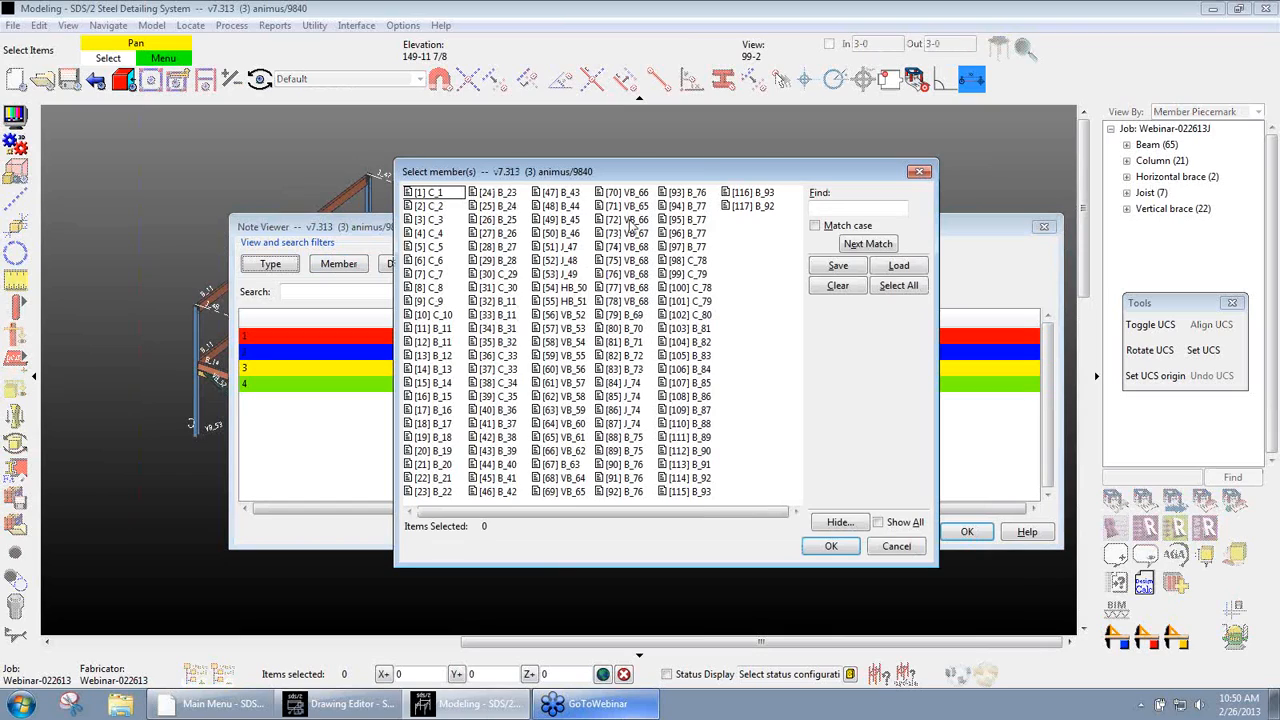
pyautogui.moveTo(645, 318); pyautogui.dragTo(705, 275)
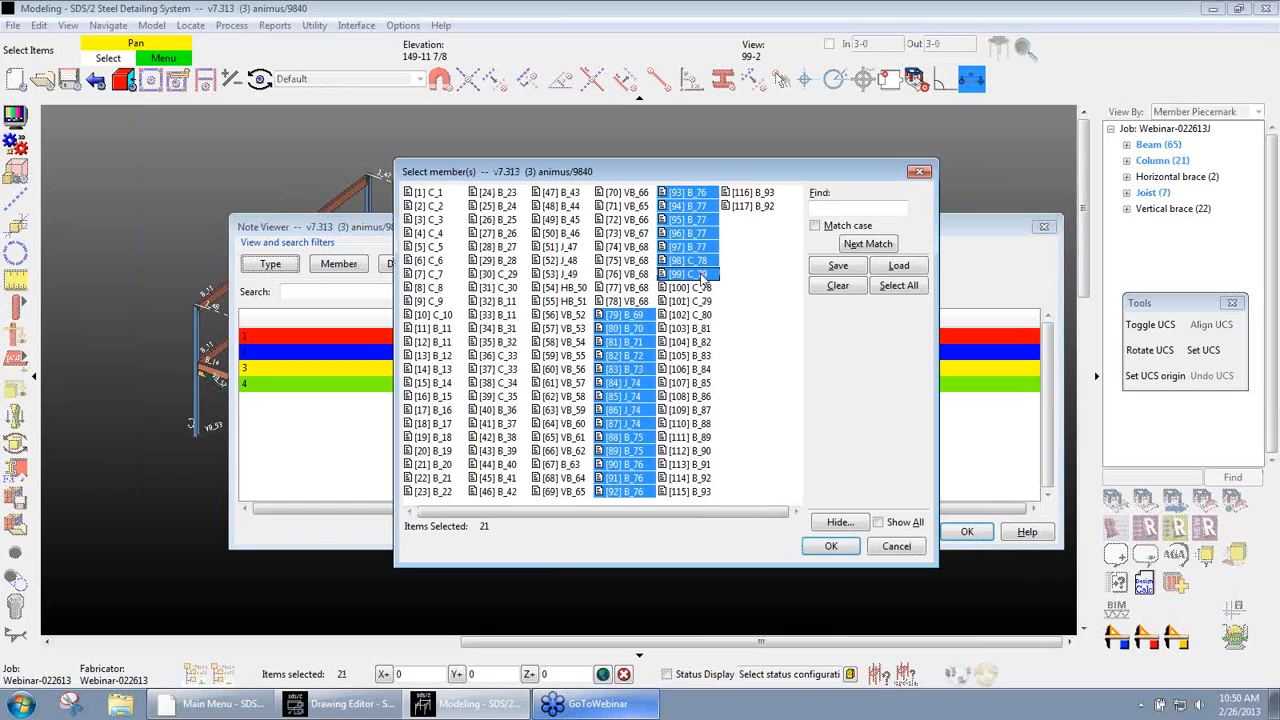
pyautogui.click(830, 546)
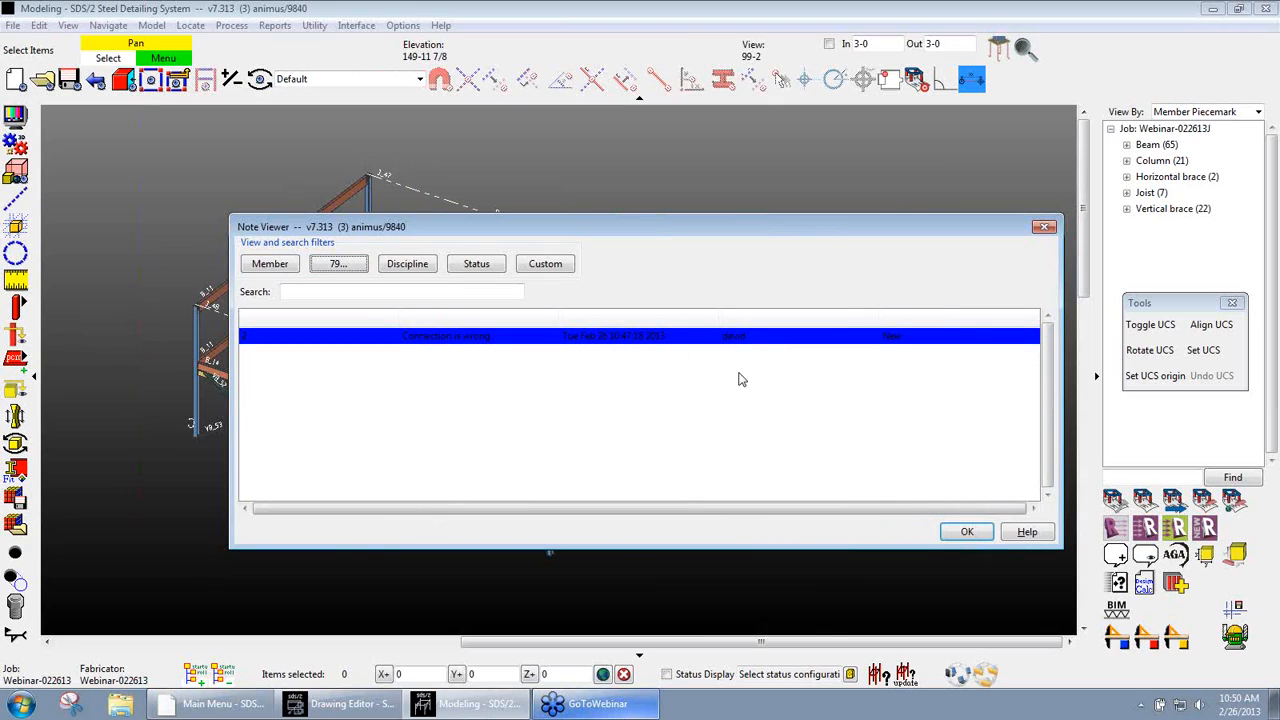
pyautogui.click(360, 270)
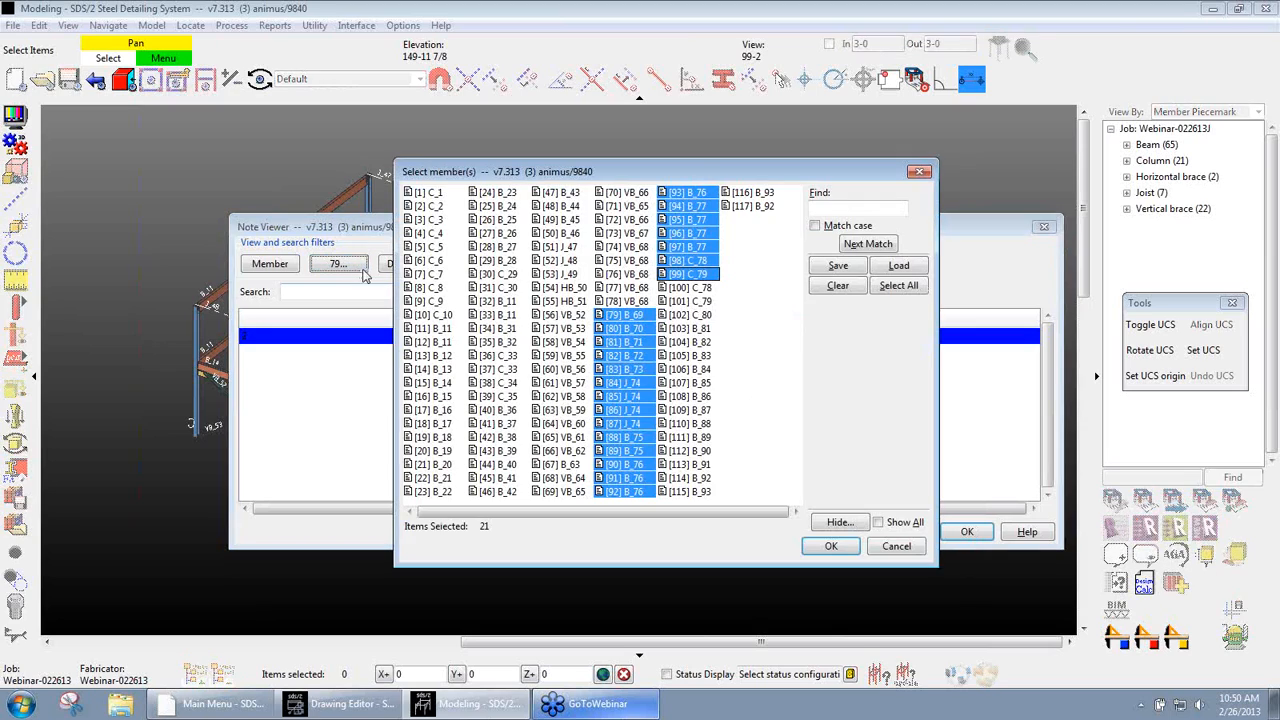
pyautogui.click(837, 286)
pyautogui.click(831, 546)
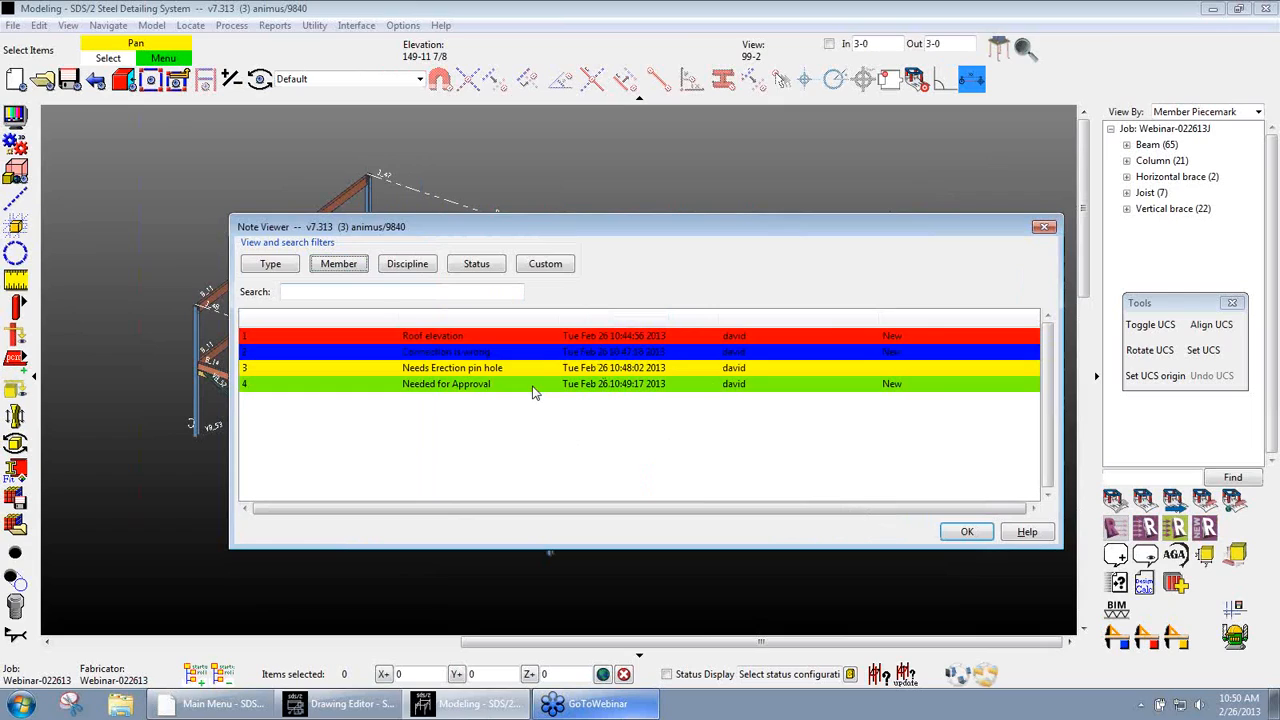
# Filter the notes to type Member with status New, and clear the status filter
pyautogui.click(418, 266)
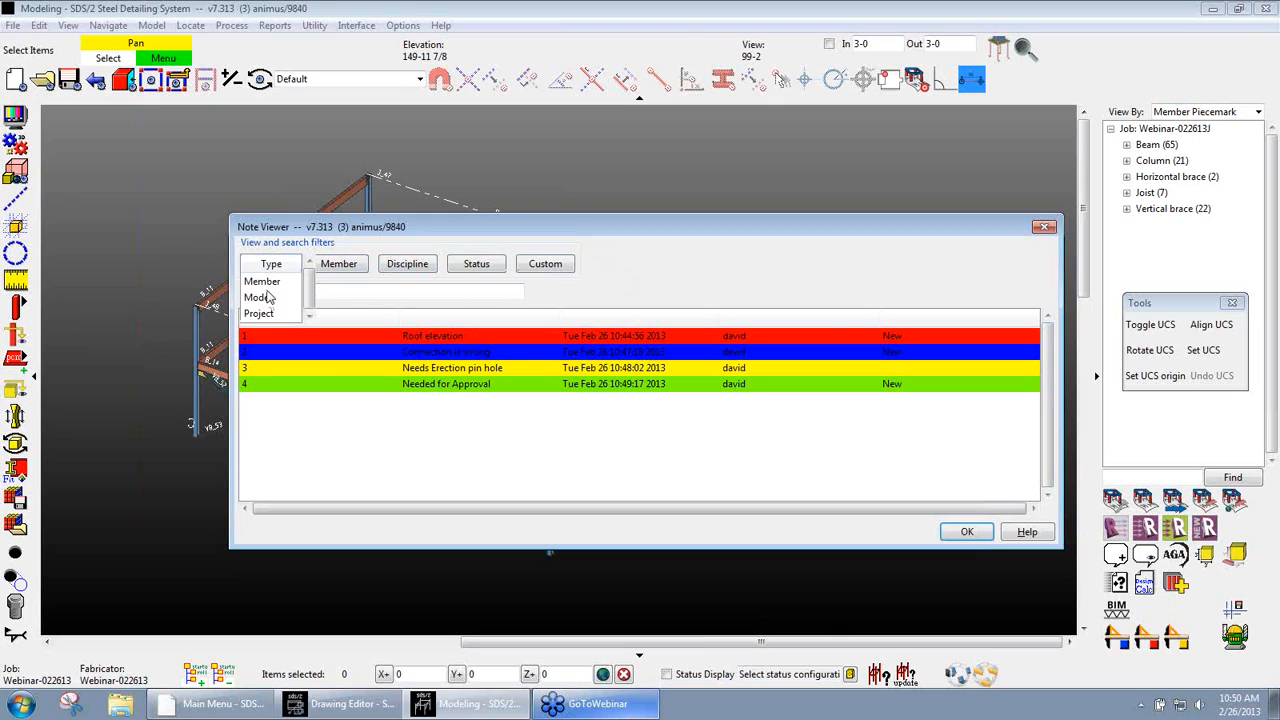
pyautogui.click(270, 281)
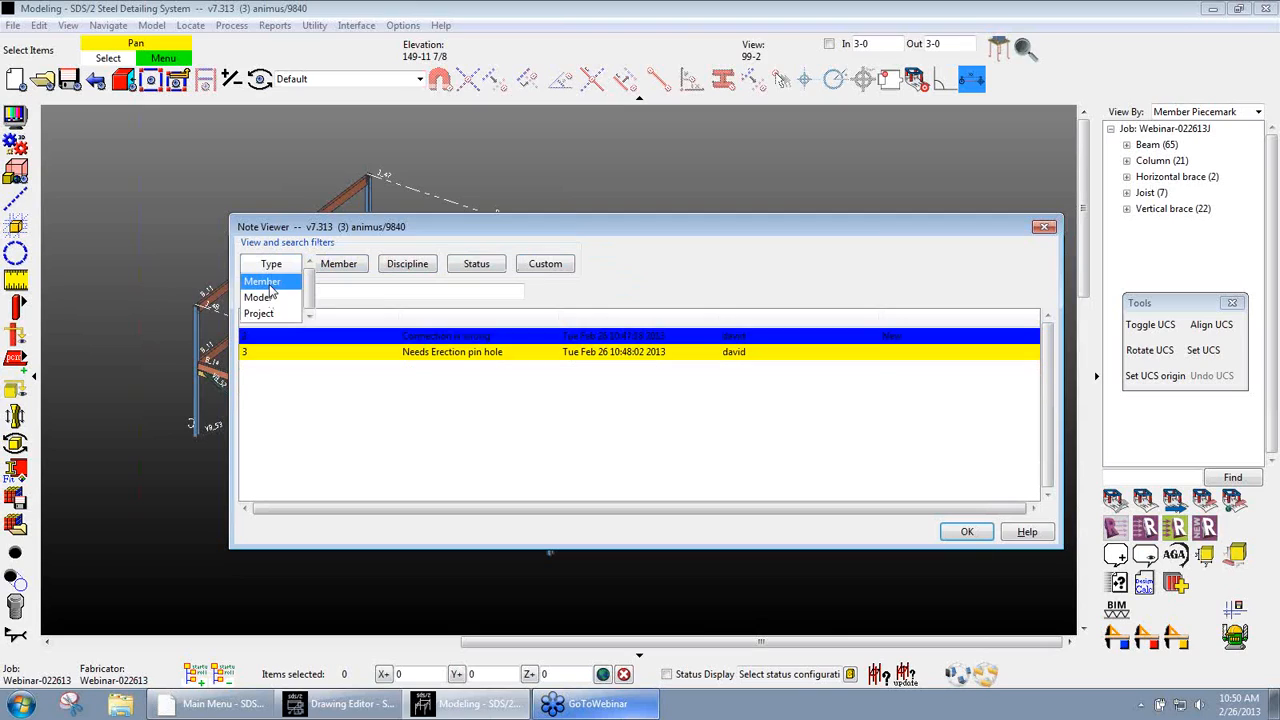
pyautogui.click(480, 282)
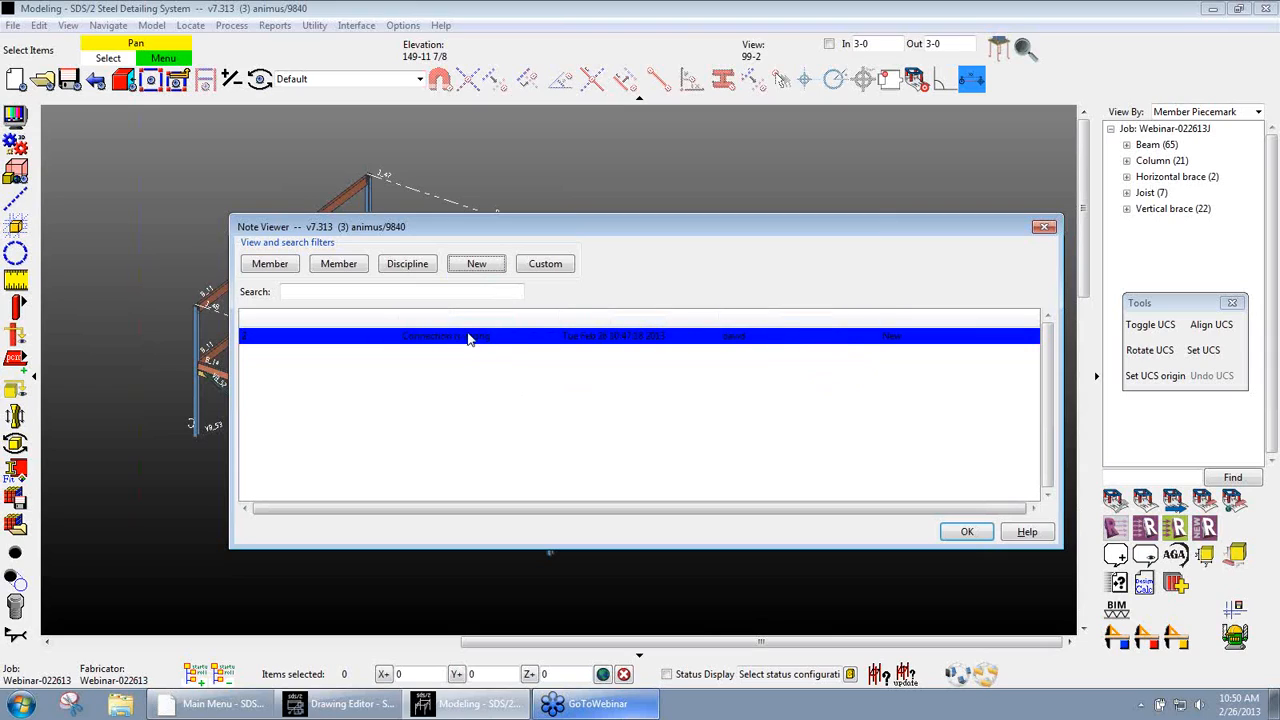
pyautogui.click(474, 268)
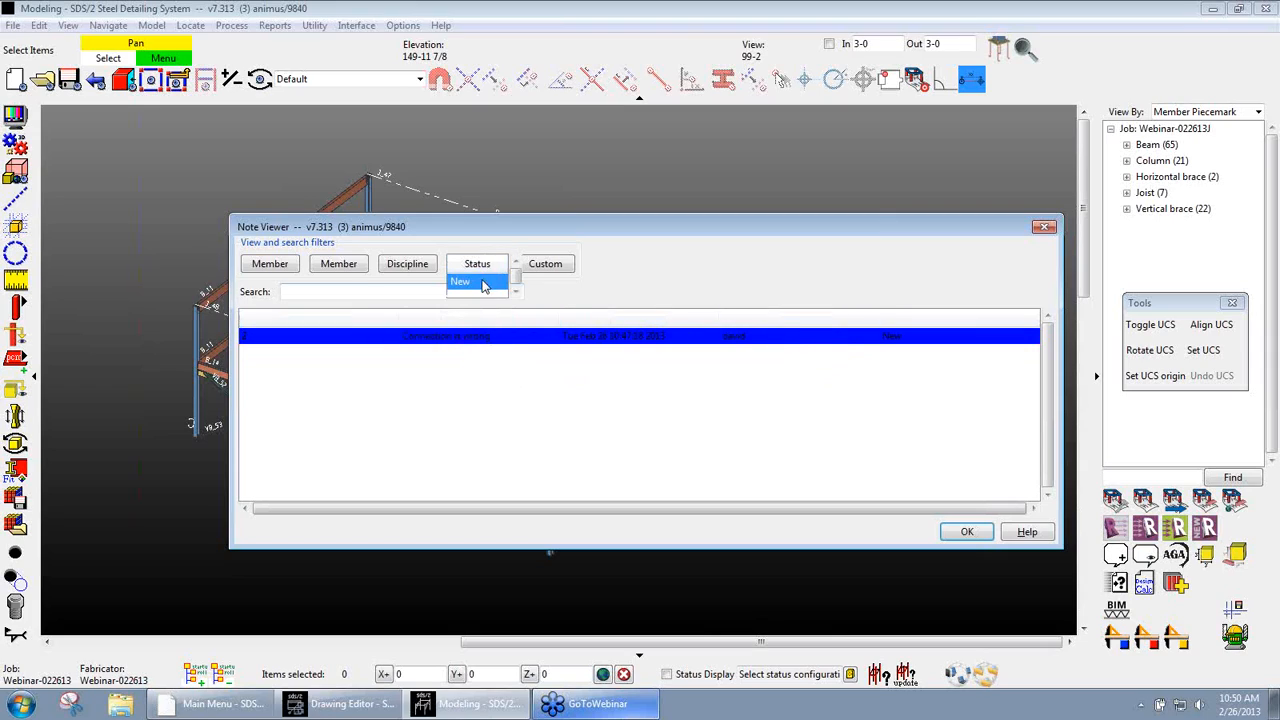
pyautogui.click(476, 286)
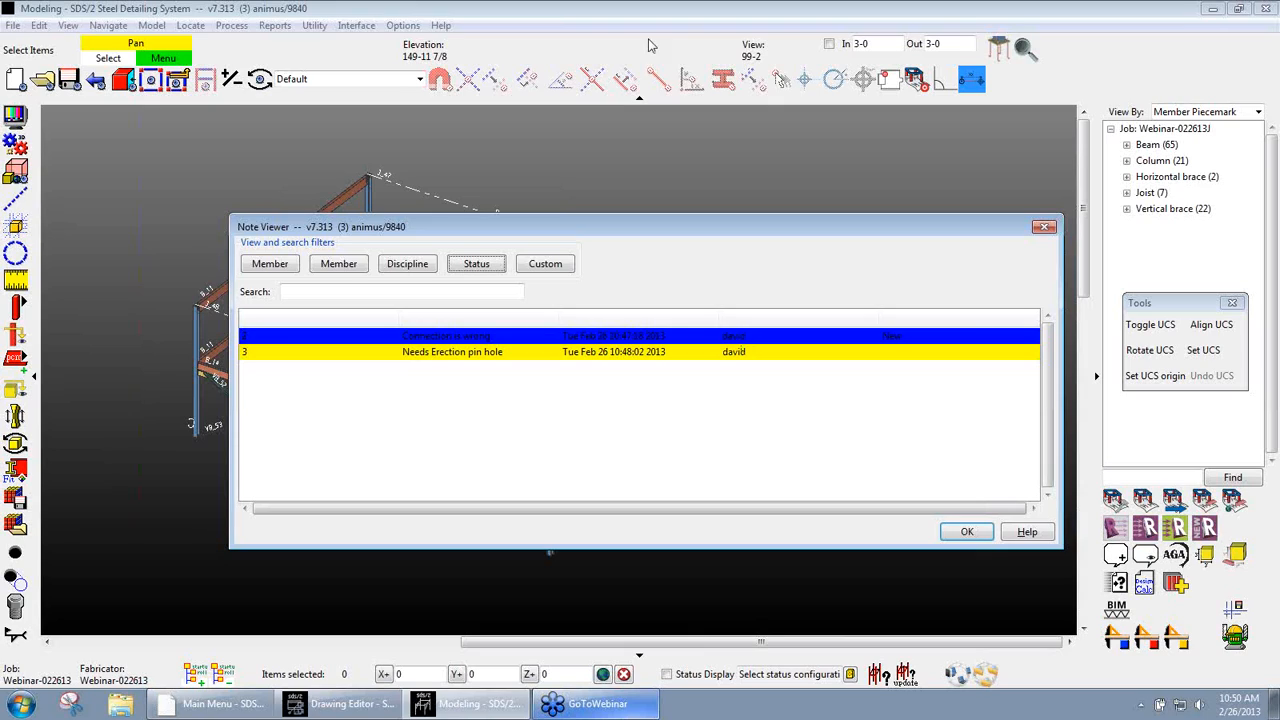
# Clear the Member type filter, search the notes for "Roof", and close the Note Viewer
pyautogui.click(284, 265)
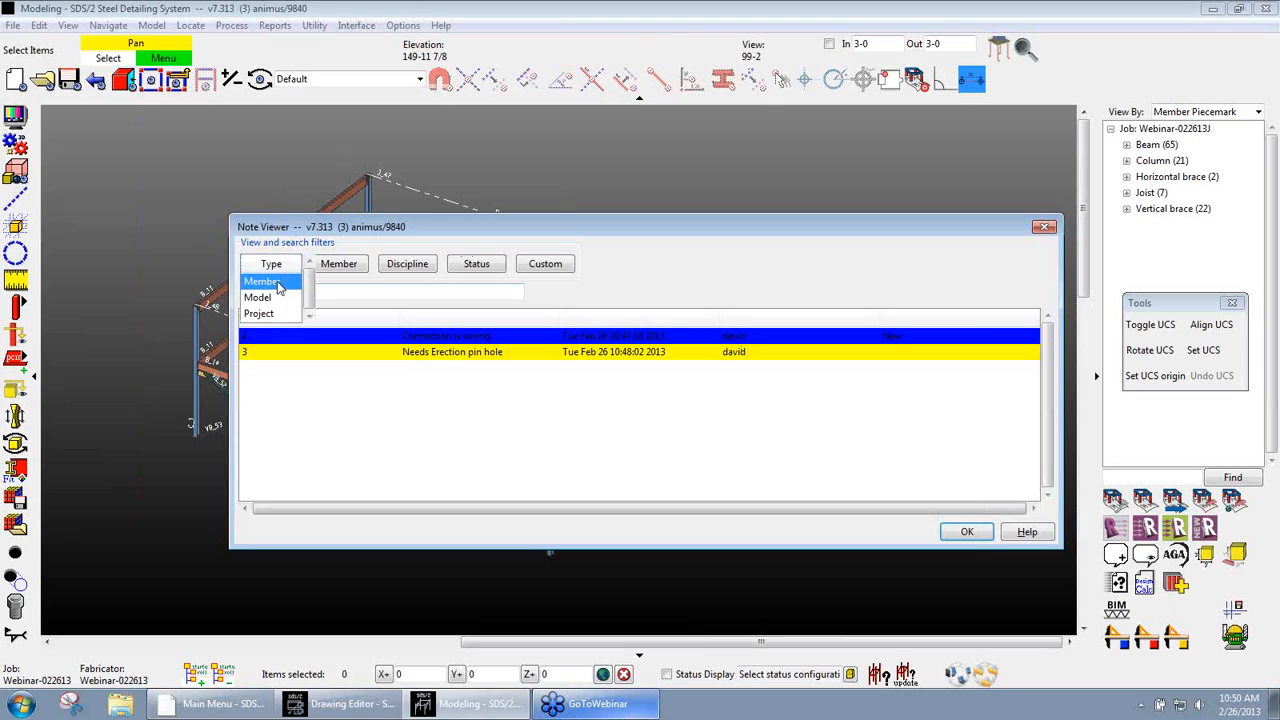
pyautogui.click(270, 283)
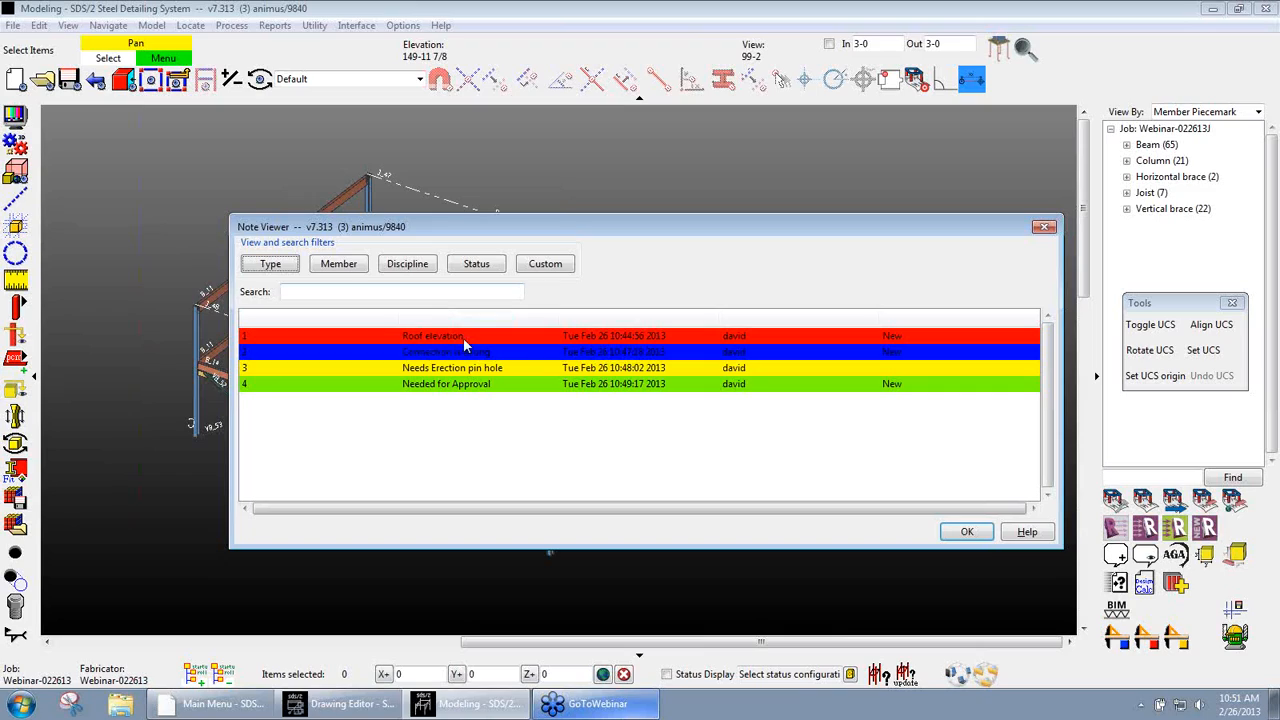
pyautogui.click(408, 291)
pyautogui.write('ro')
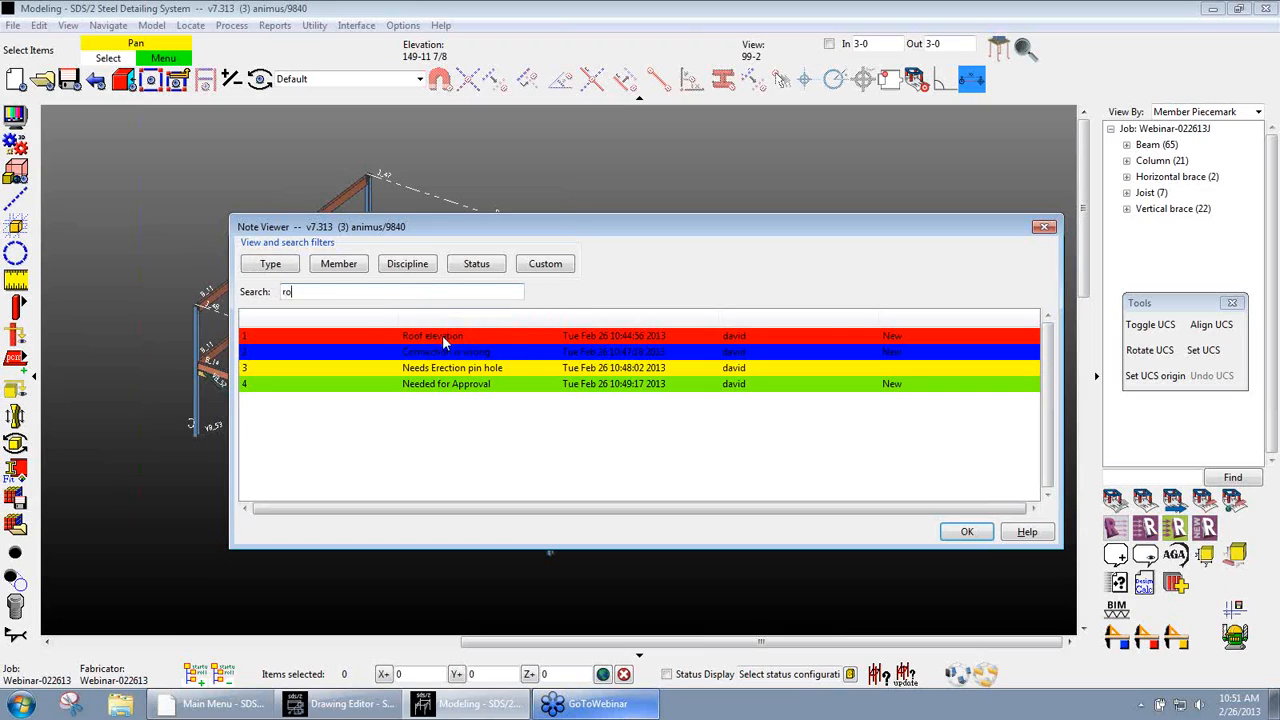
pyautogui.write('of')
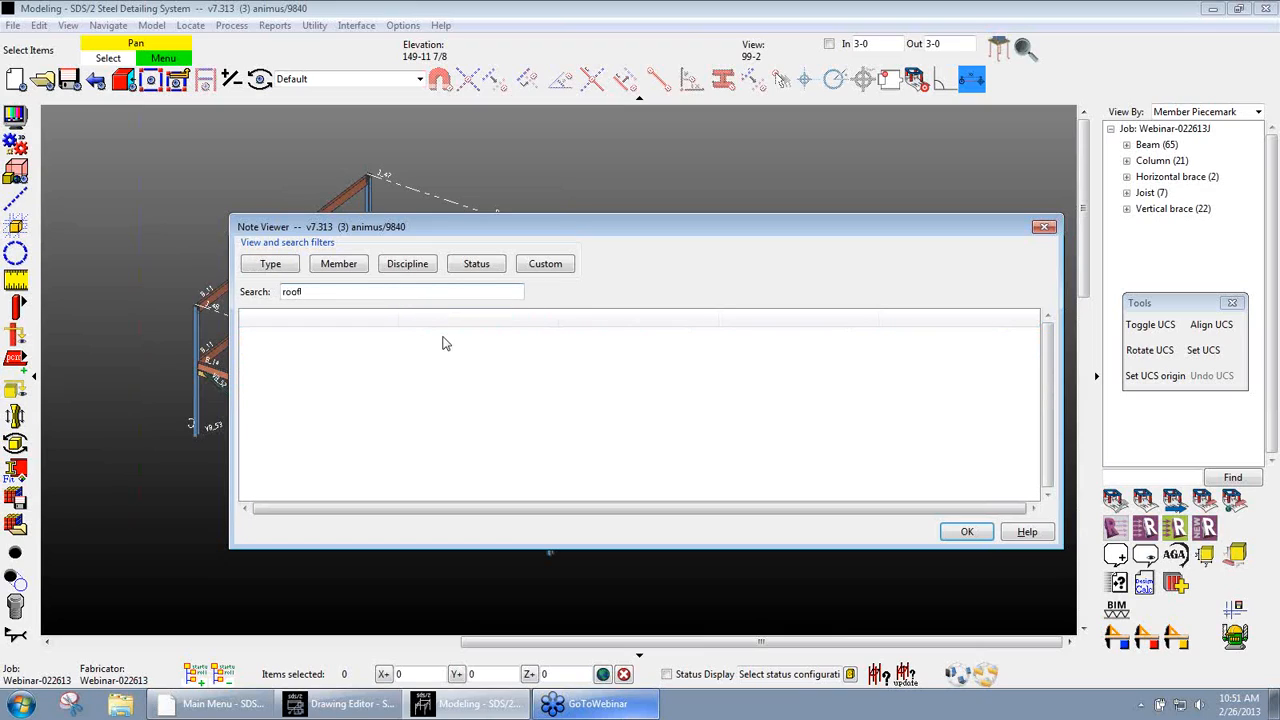
pyautogui.press('BackSpace')
pyautogui.press('BackSpace')
pyautogui.press('BackSpace')
pyautogui.press('BackSpace')
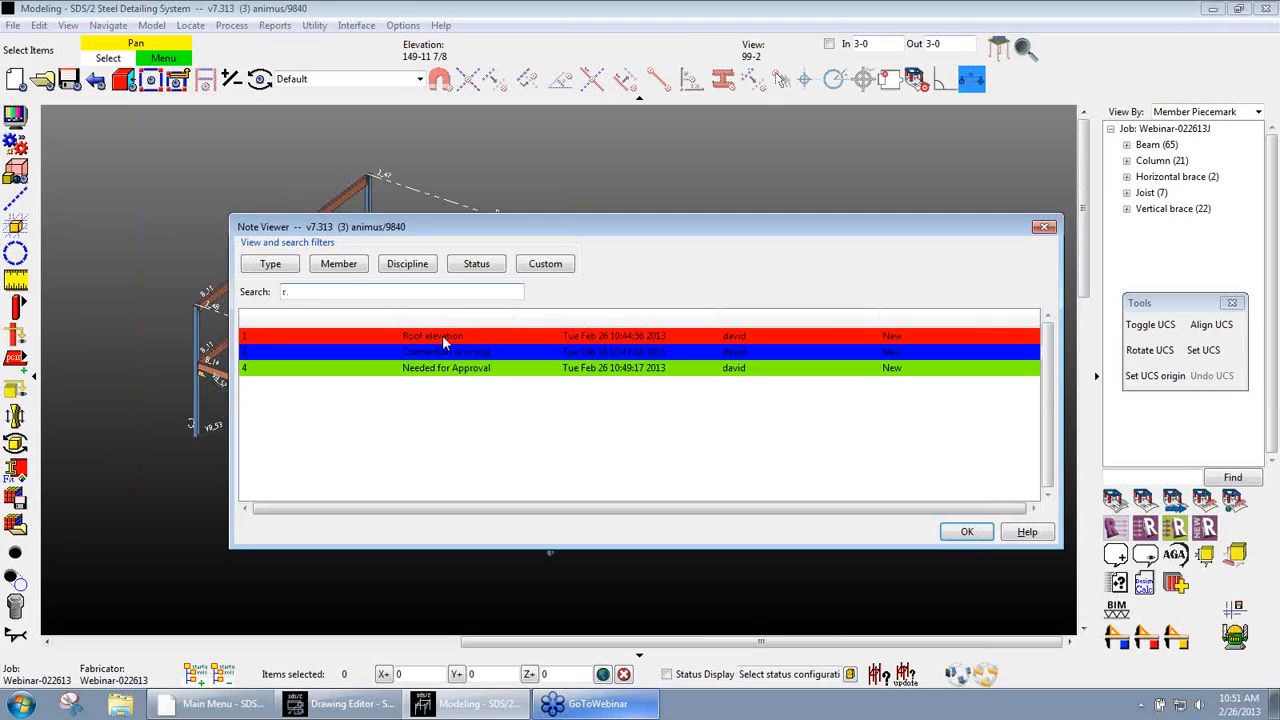
pyautogui.write('Roof')
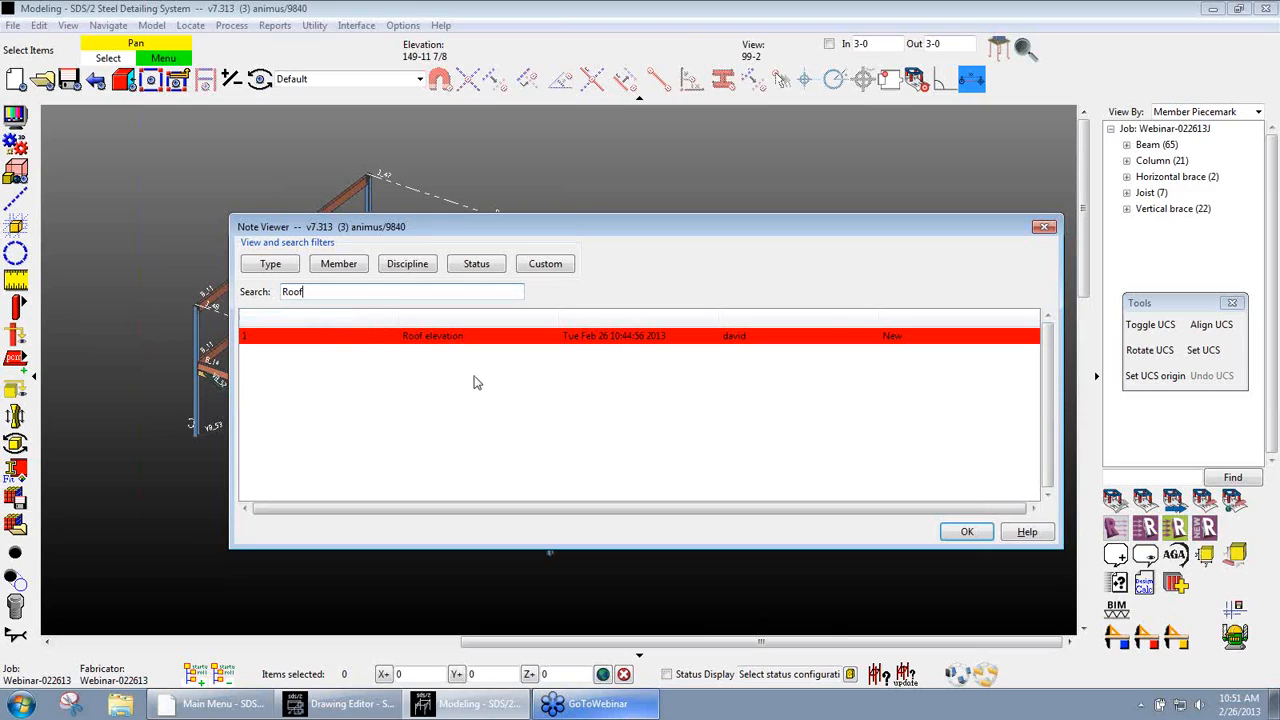
pyautogui.click(966, 532)
# Add another note at the red note's column top with the subject "test" and the comment "samples"
pyautogui.scroll(5, 741, 274)
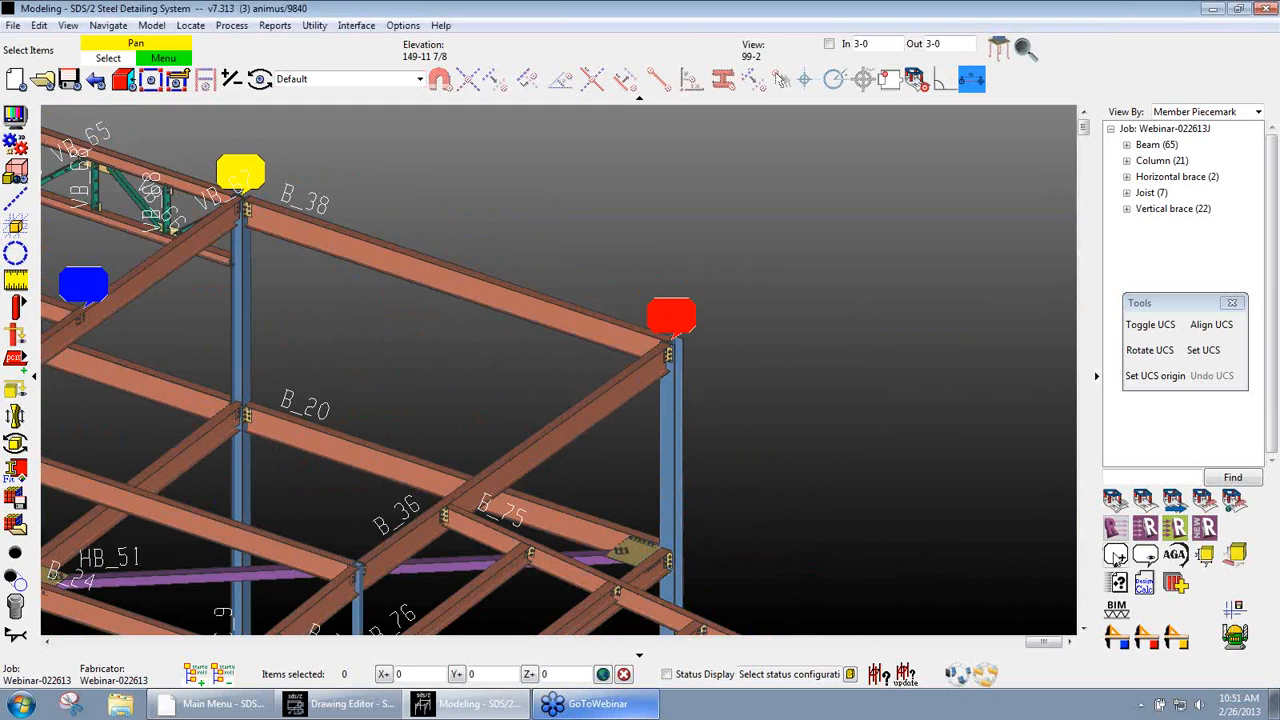
pyautogui.click(1116, 555)
pyautogui.click(668, 341)
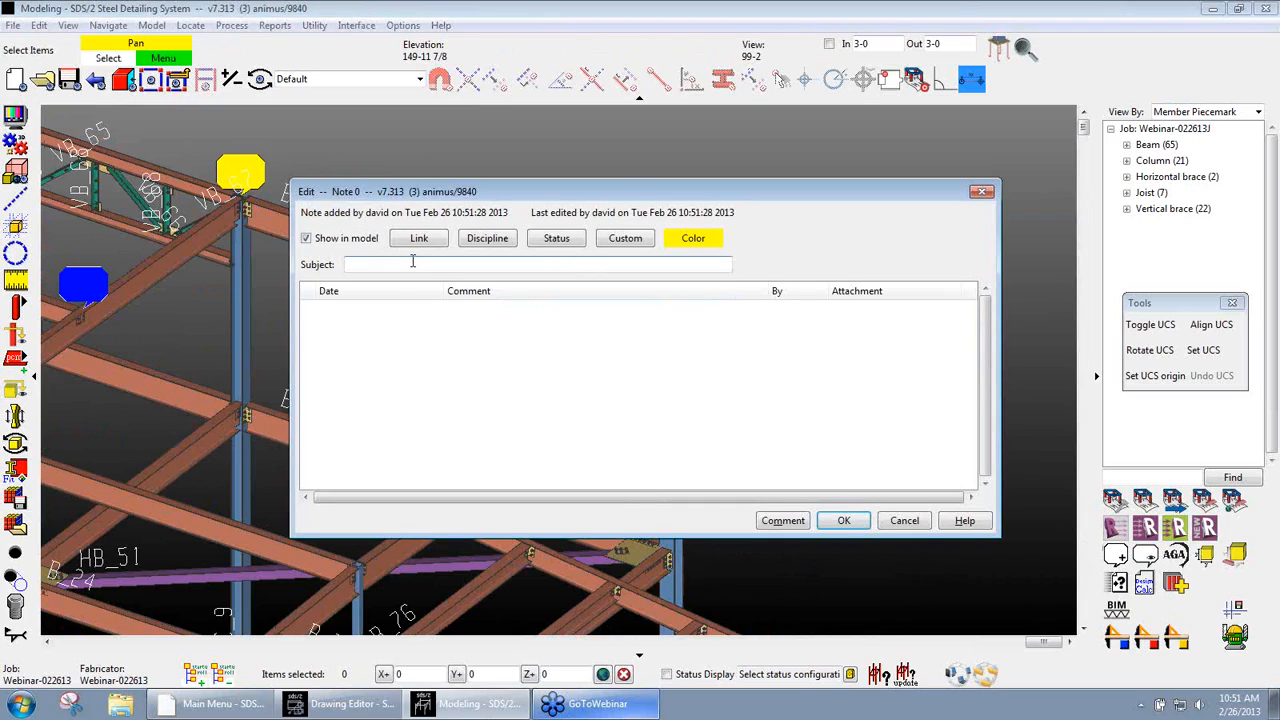
pyautogui.click(783, 520)
pyautogui.click(567, 312)
pyautogui.write('sample')
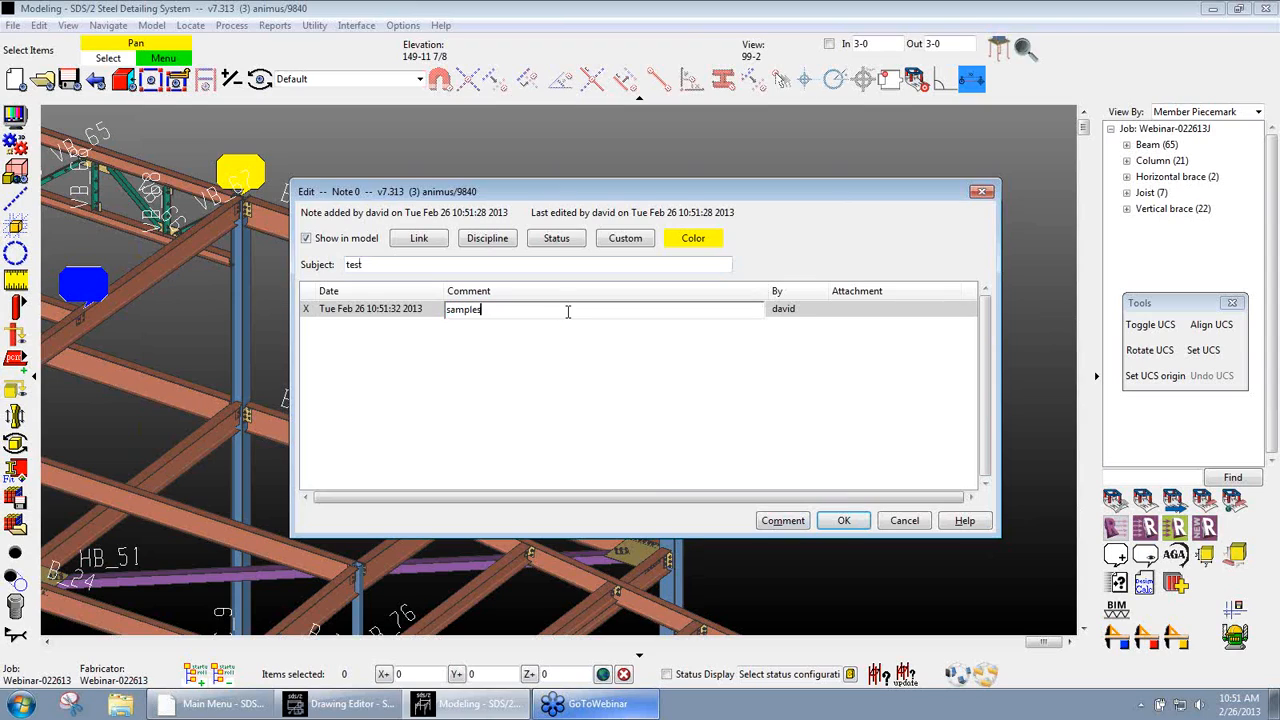
pyautogui.click(842, 521)
# Open the "Roof elevation" note for editing from the two notes stacked at the corner column top
pyautogui.scroll(3, 744, 278)
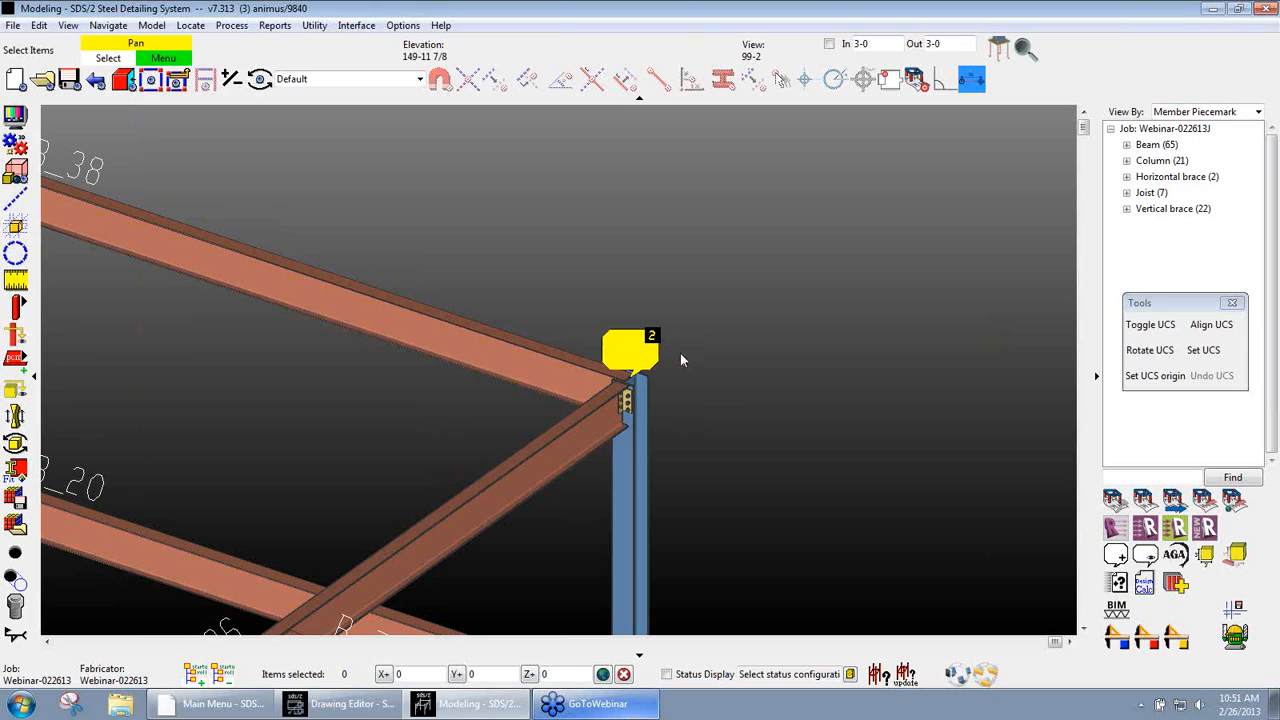
pyautogui.rightClick(627, 346)
pyautogui.moveTo(678, 358)
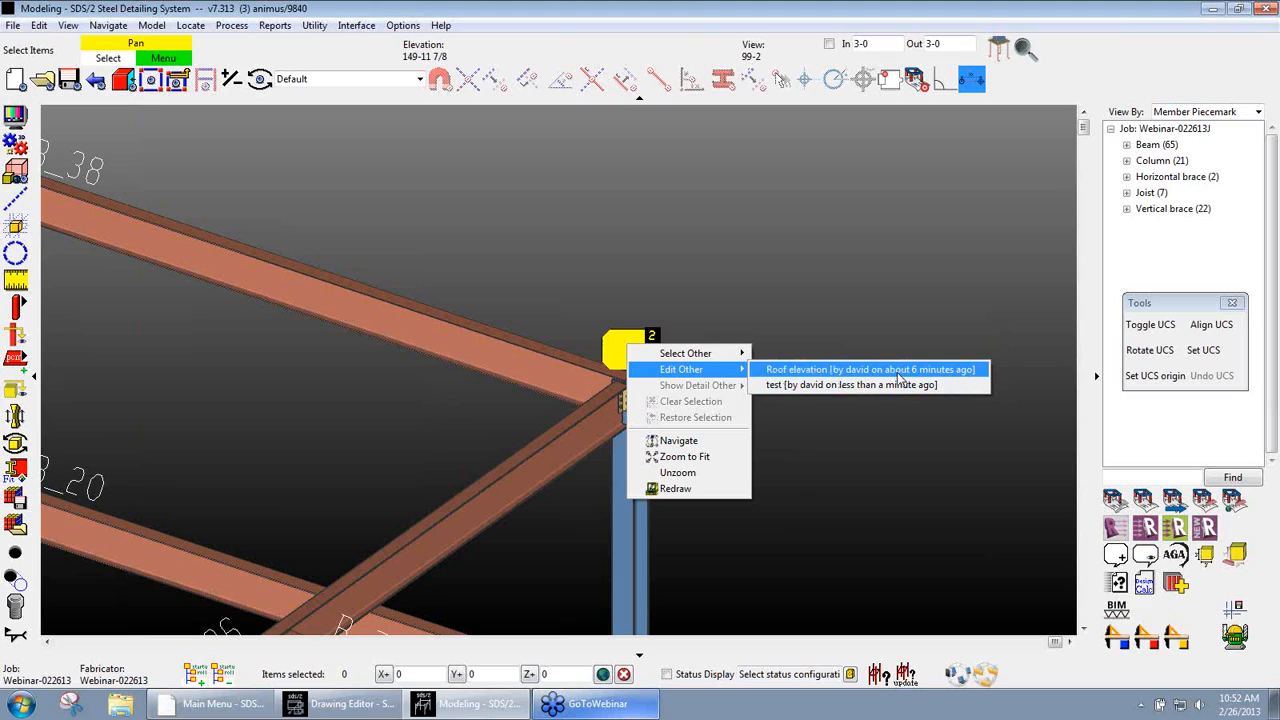
pyautogui.click(771, 276)
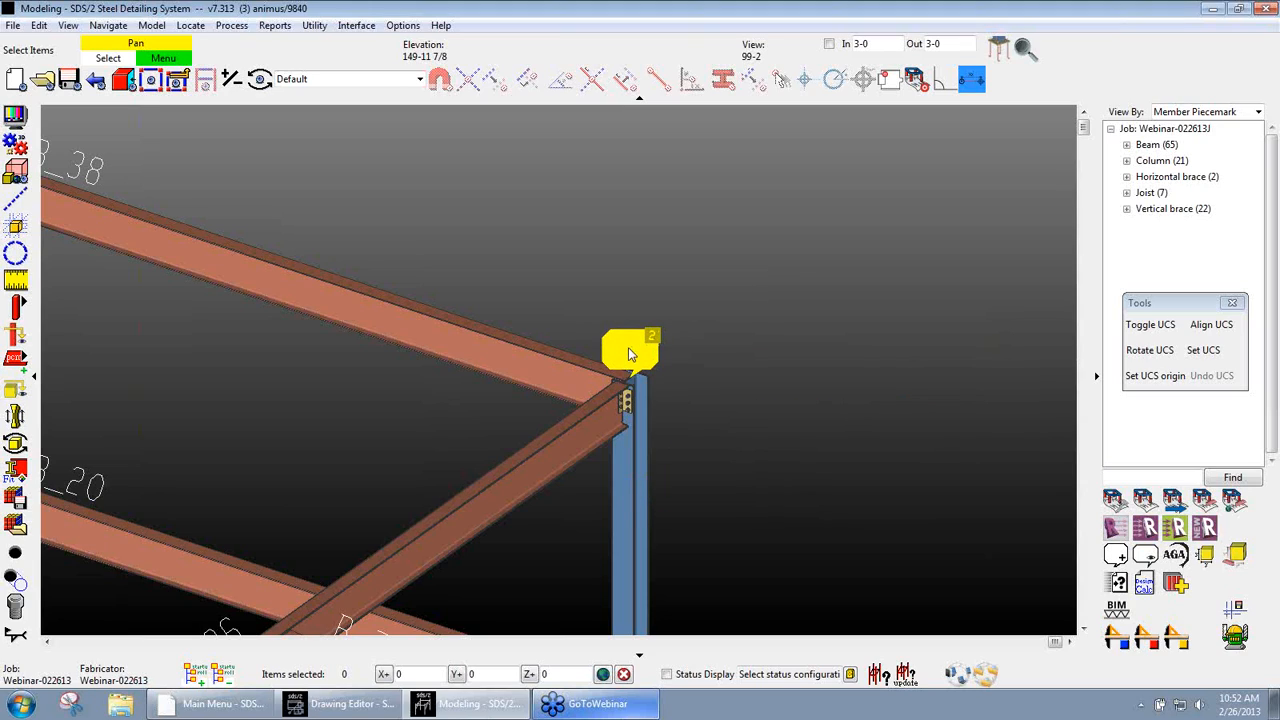
pyautogui.rightClick(628, 347)
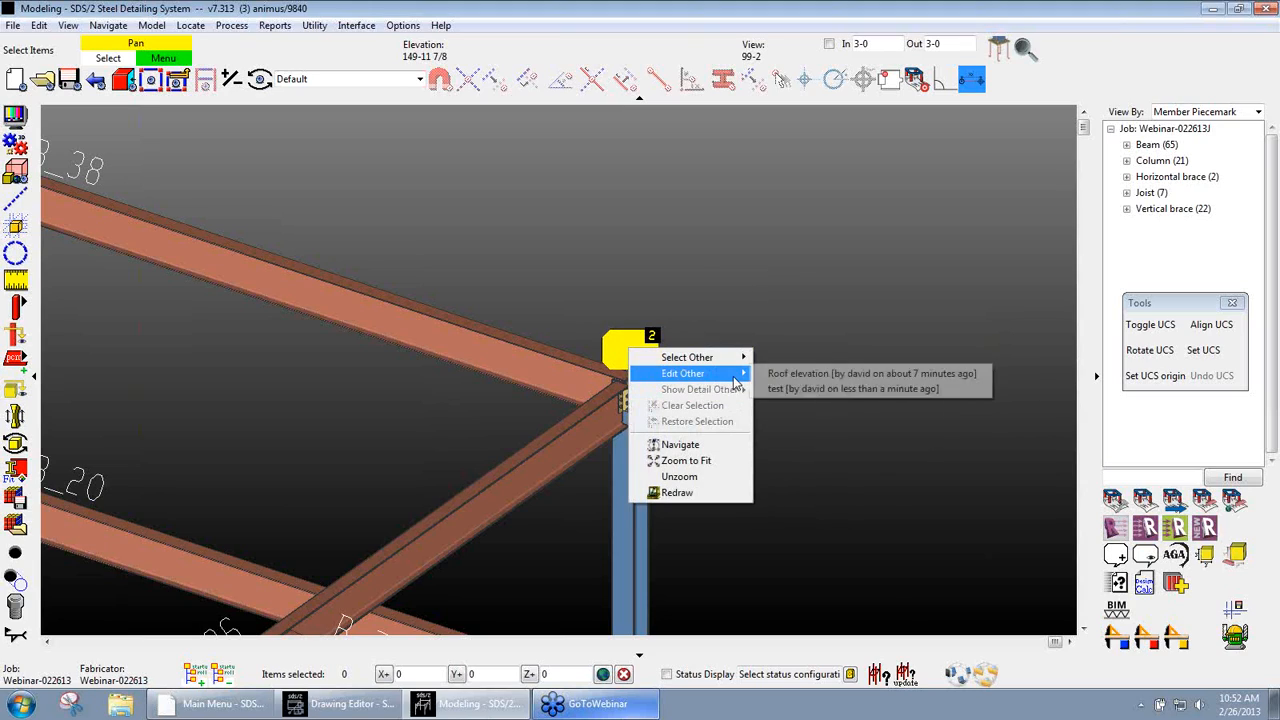
pyautogui.click(830, 375)
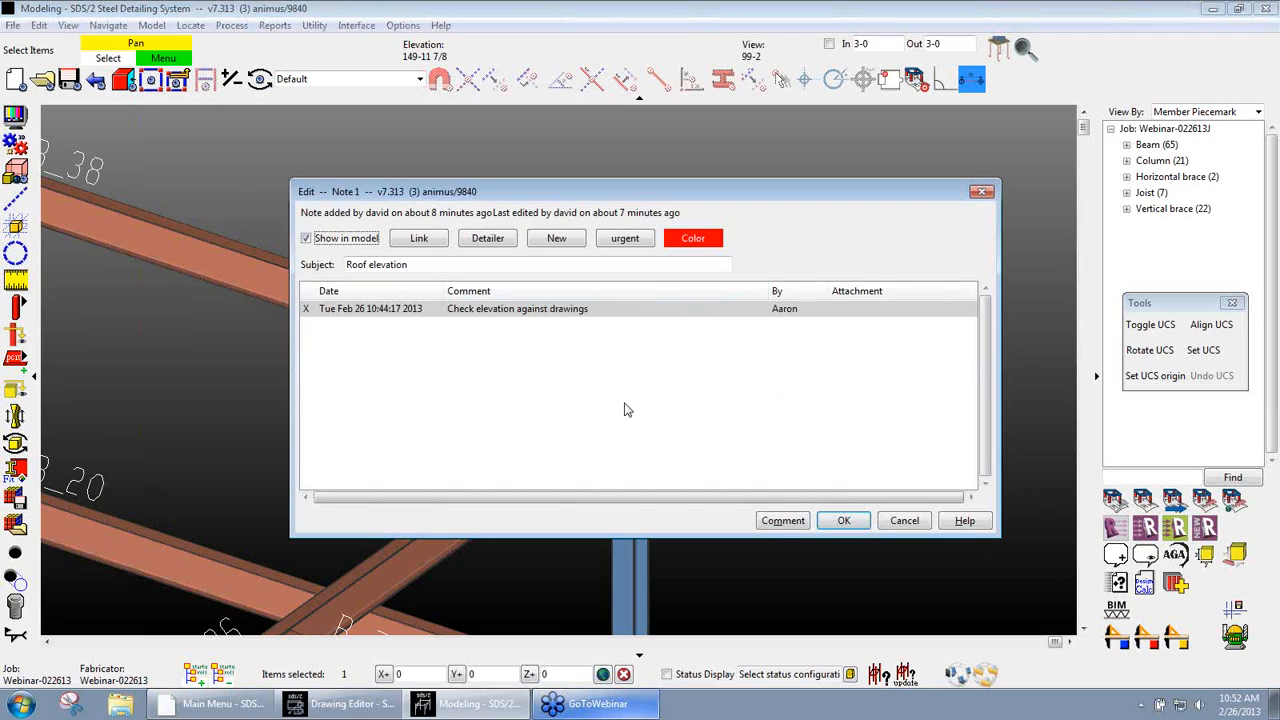
# Set the Roof elevation note's status to Resolved and add the comment "Looks correct to me"
pyautogui.click(564, 243)
pyautogui.click(550, 336)
pyautogui.click(783, 520)
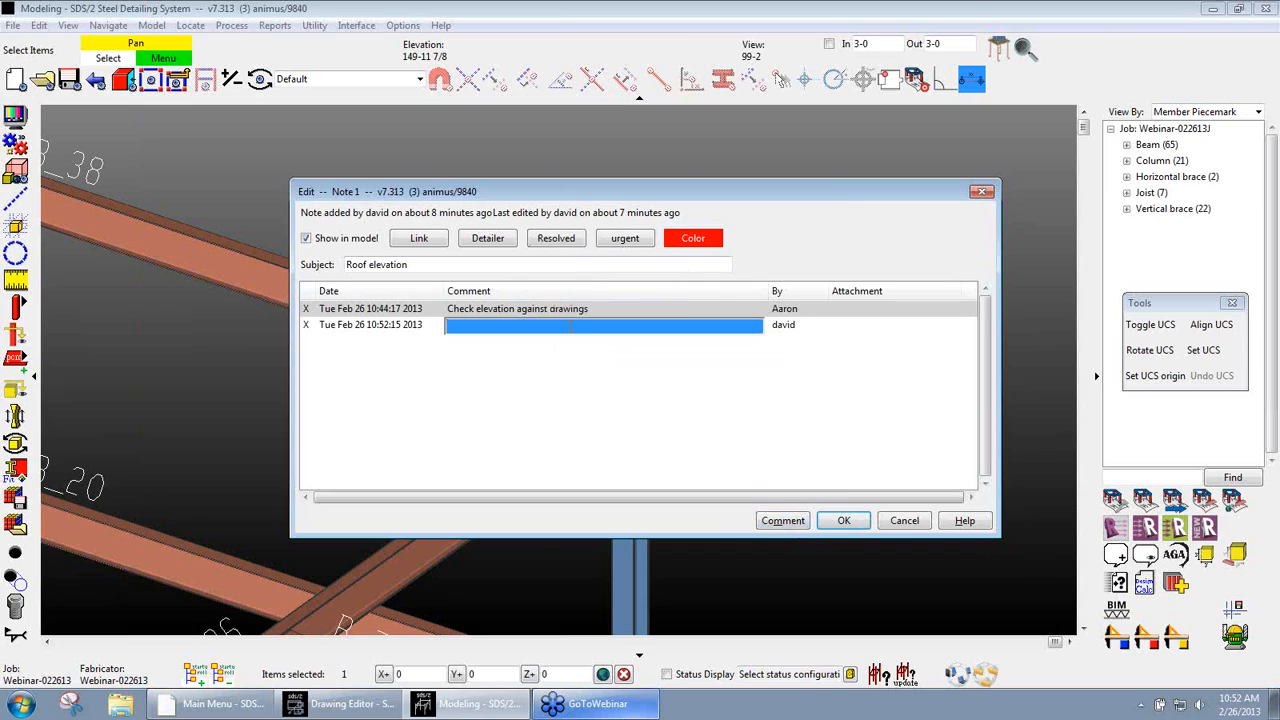
pyautogui.click(570, 326)
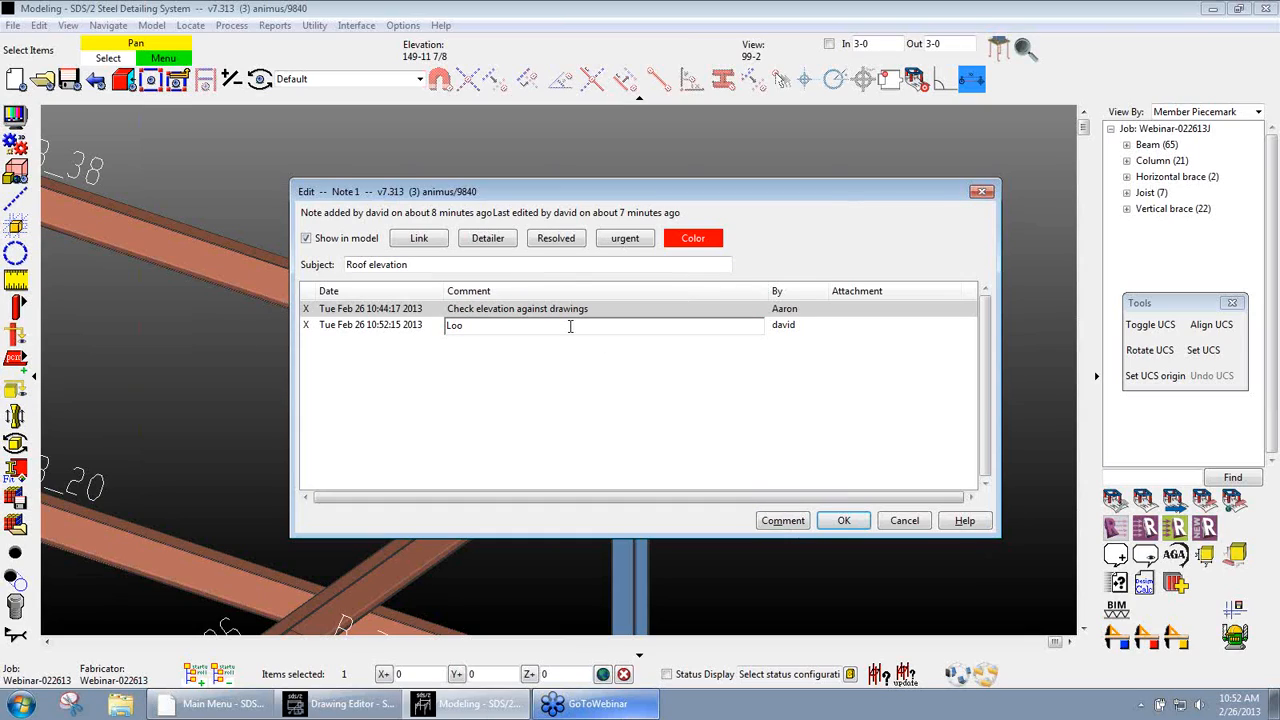
pyautogui.write('Looks correct to me')
pyautogui.click(701, 439)
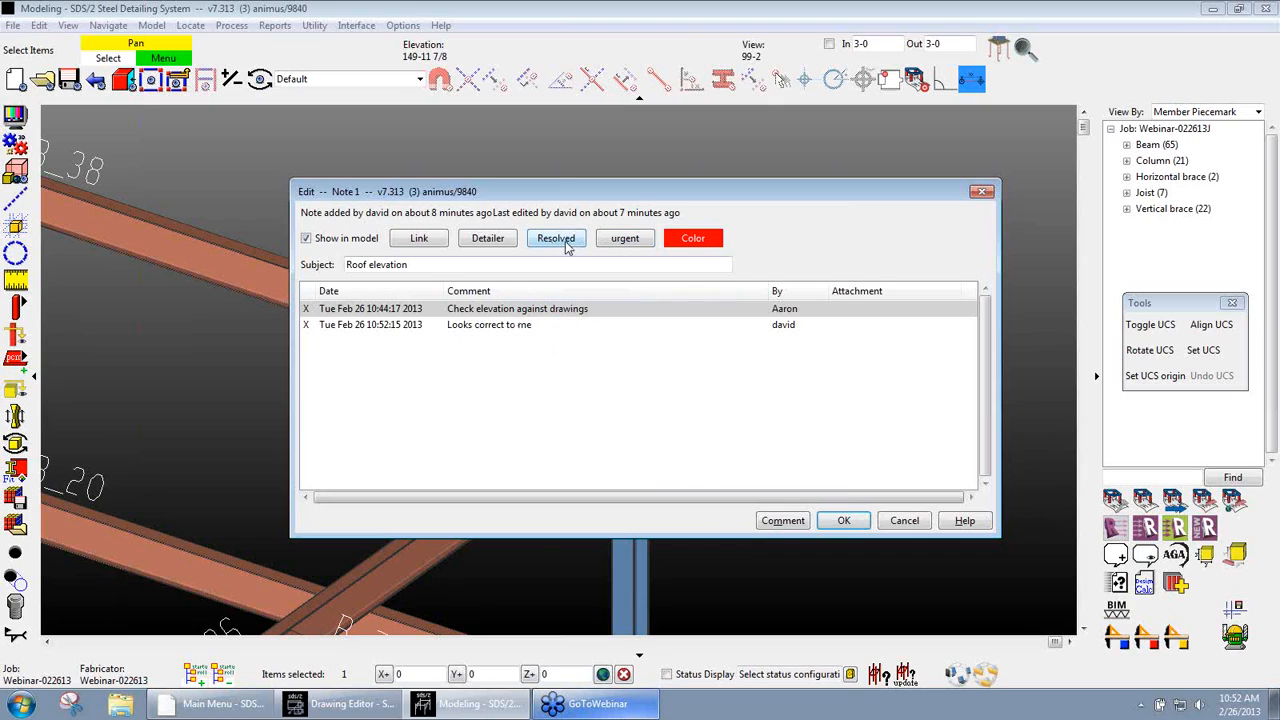
# Hide the Roof elevation note in the model, save it, and check its entry in the Note Viewer
pyautogui.click(326, 239)
pyautogui.click(844, 522)
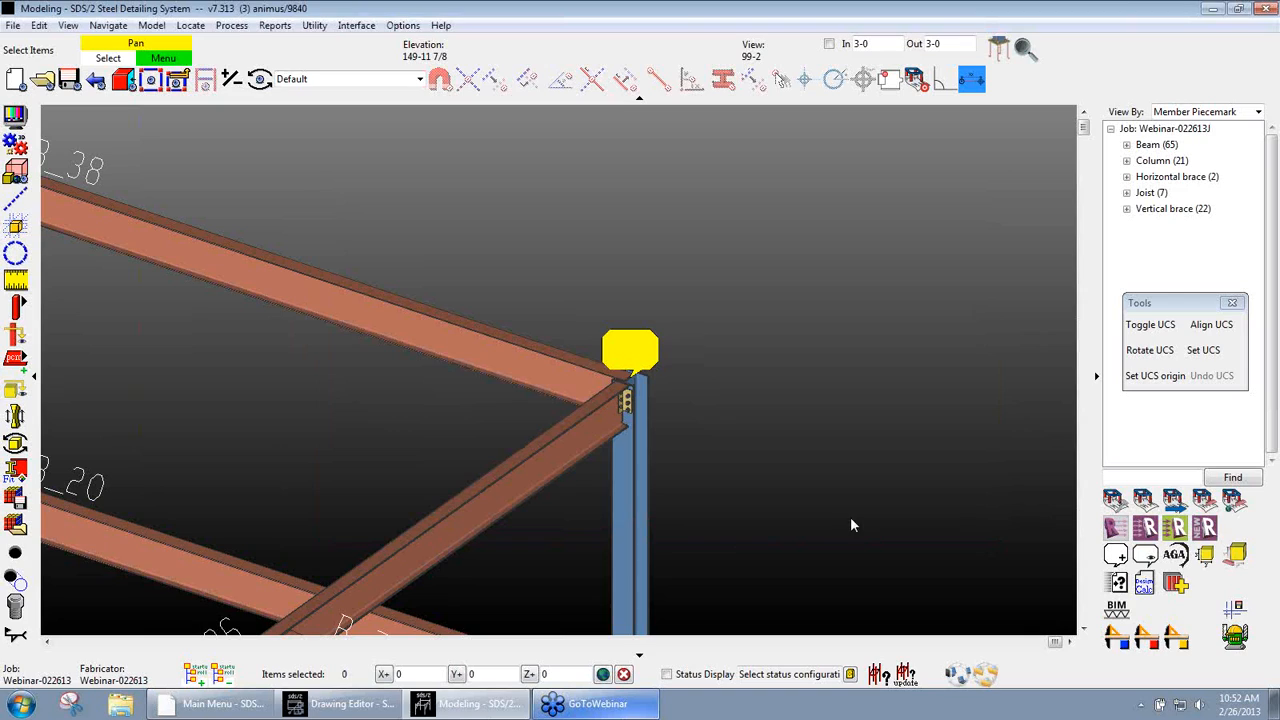
pyautogui.scroll(-2, 749, 278)
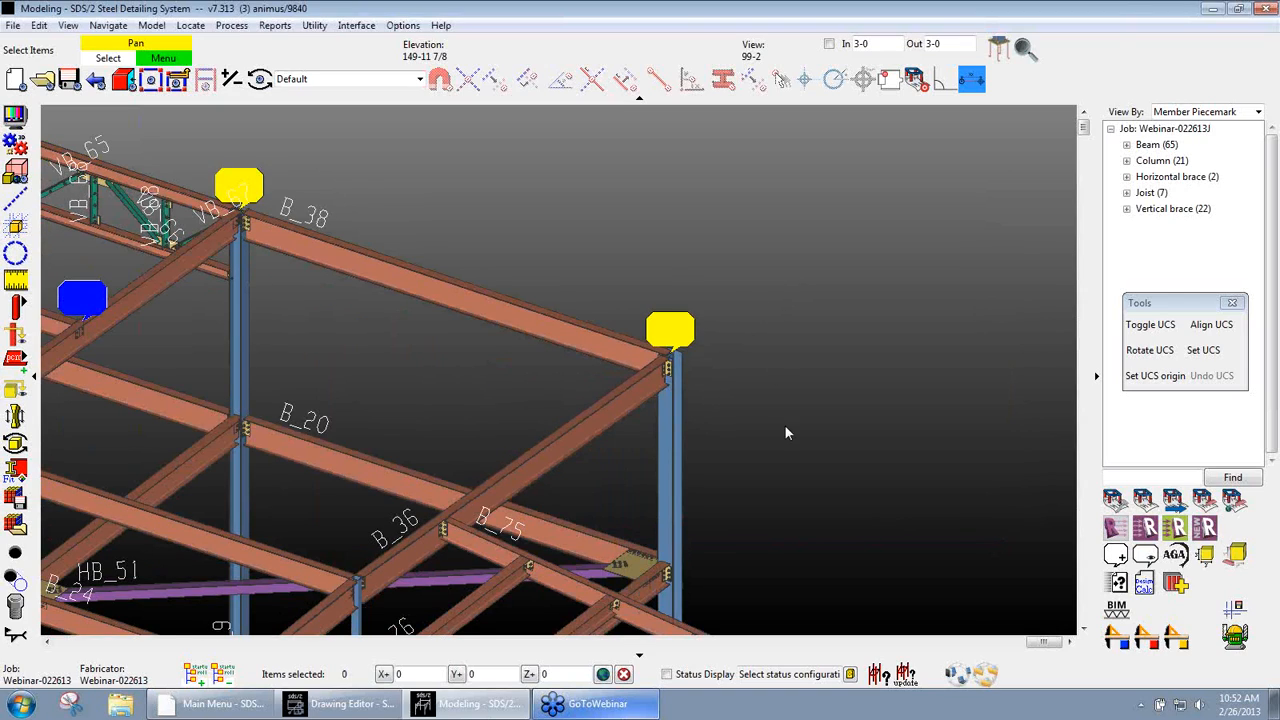
pyautogui.click(1145, 555)
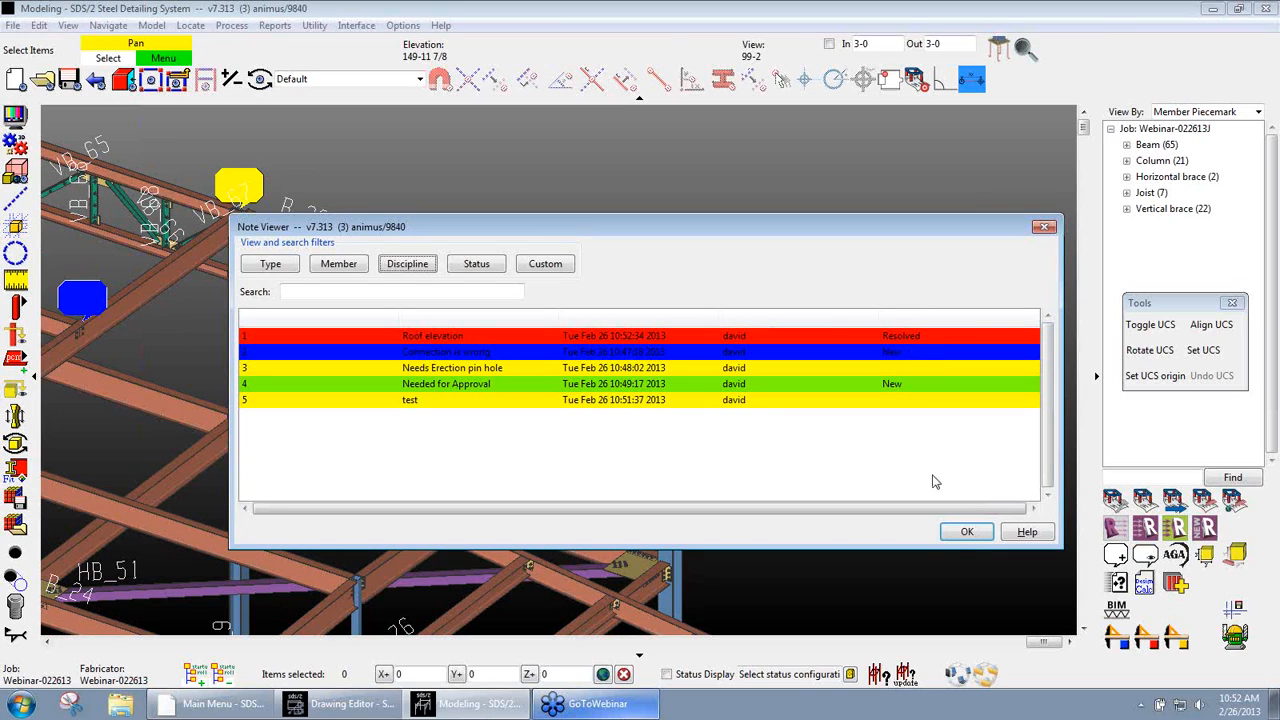
pyautogui.click(965, 532)
# Attach Shear tab conn.png from Removable Disk (F:) to the blue "Connection is wrong" note's comment, copying the file to the job
pyautogui.scroll(-3, 790, 390)
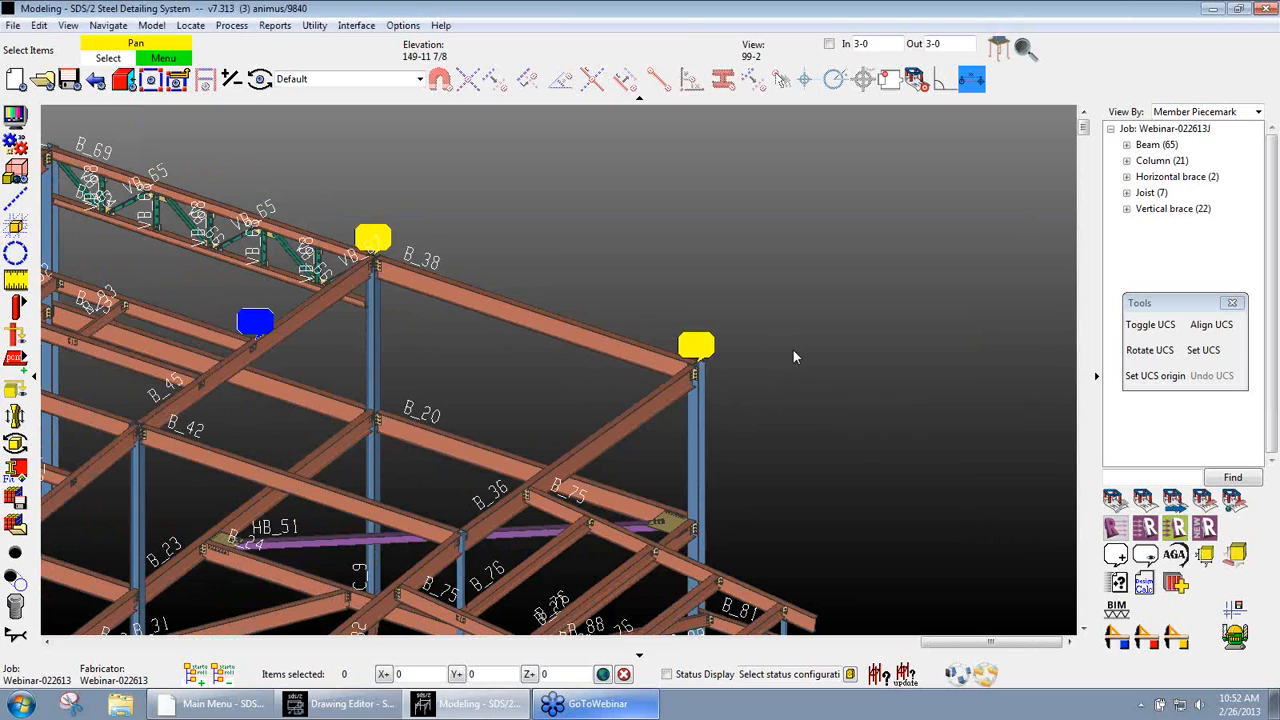
pyautogui.scroll(-1, 564, 360)
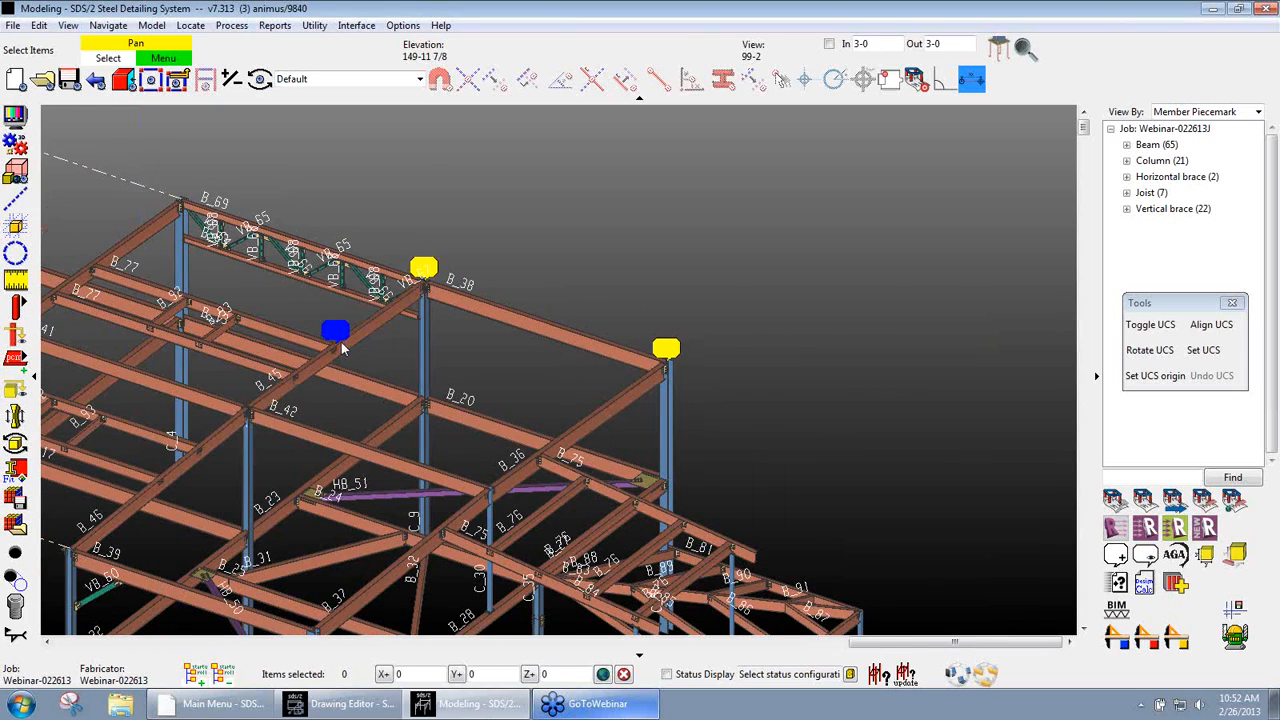
pyautogui.scroll(3, 329, 328)
pyautogui.scroll(2, 346, 342)
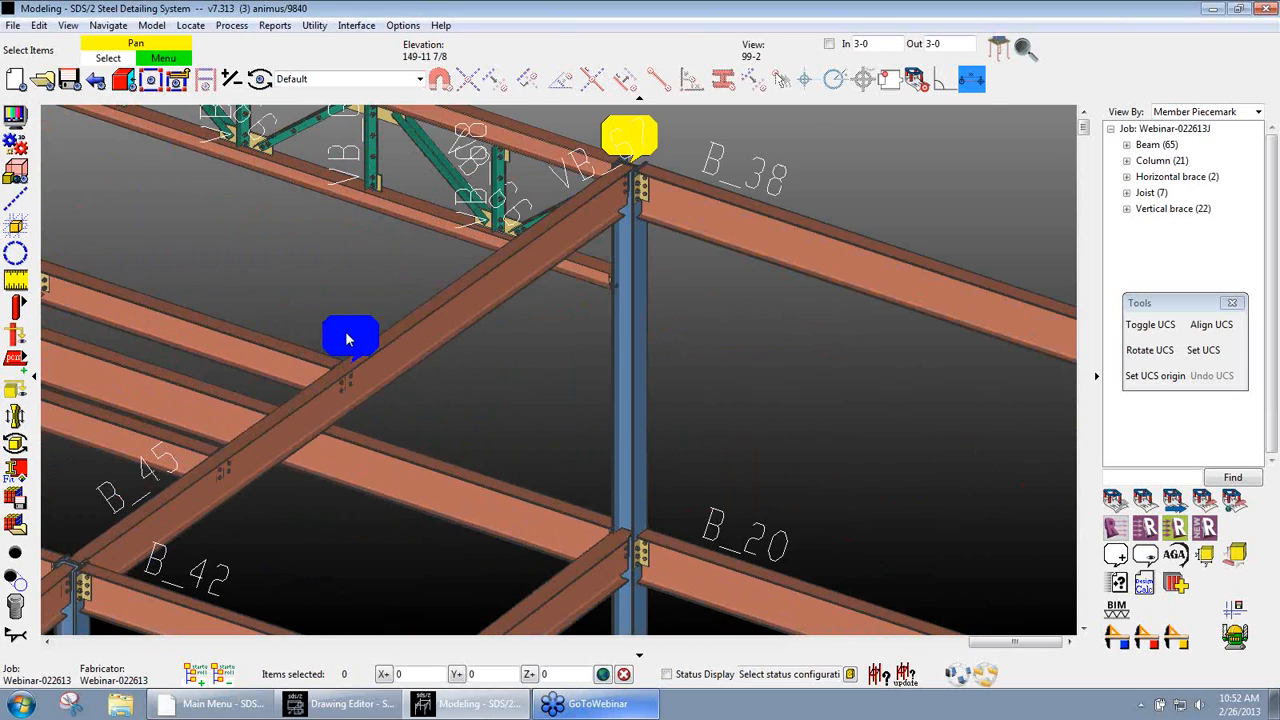
pyautogui.doubleClick(347, 340)
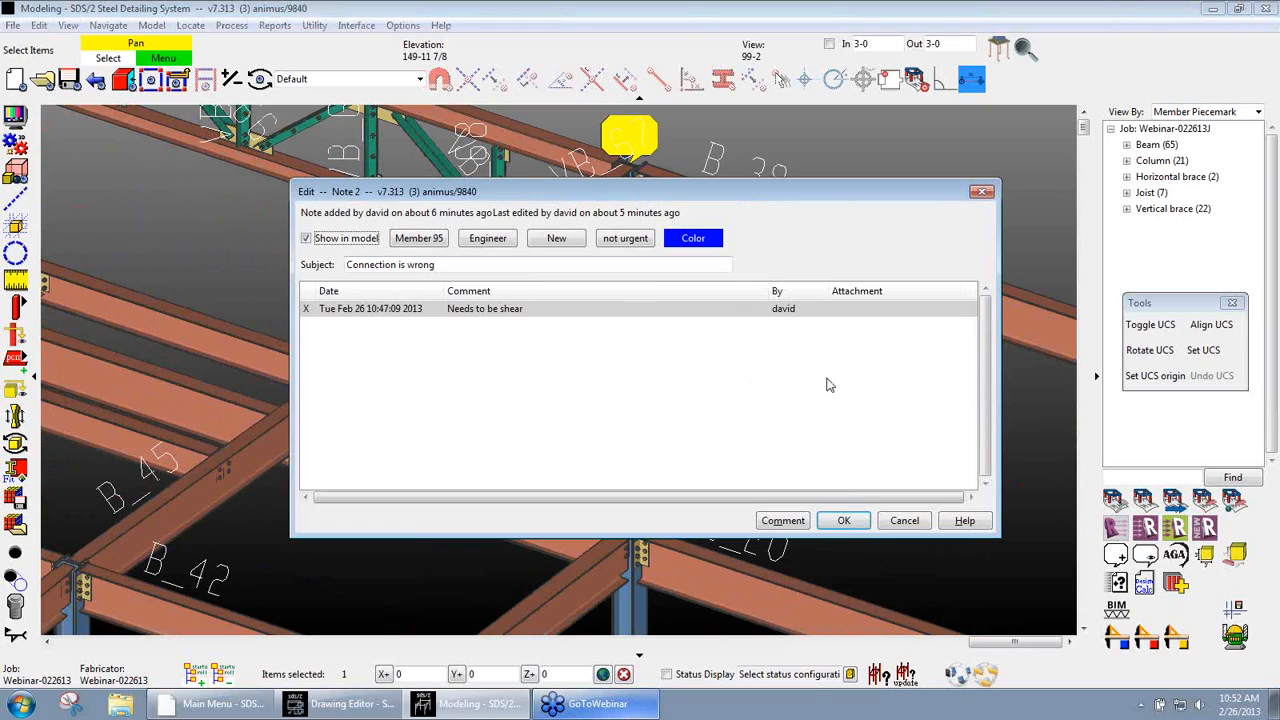
pyautogui.doubleClick(878, 318)
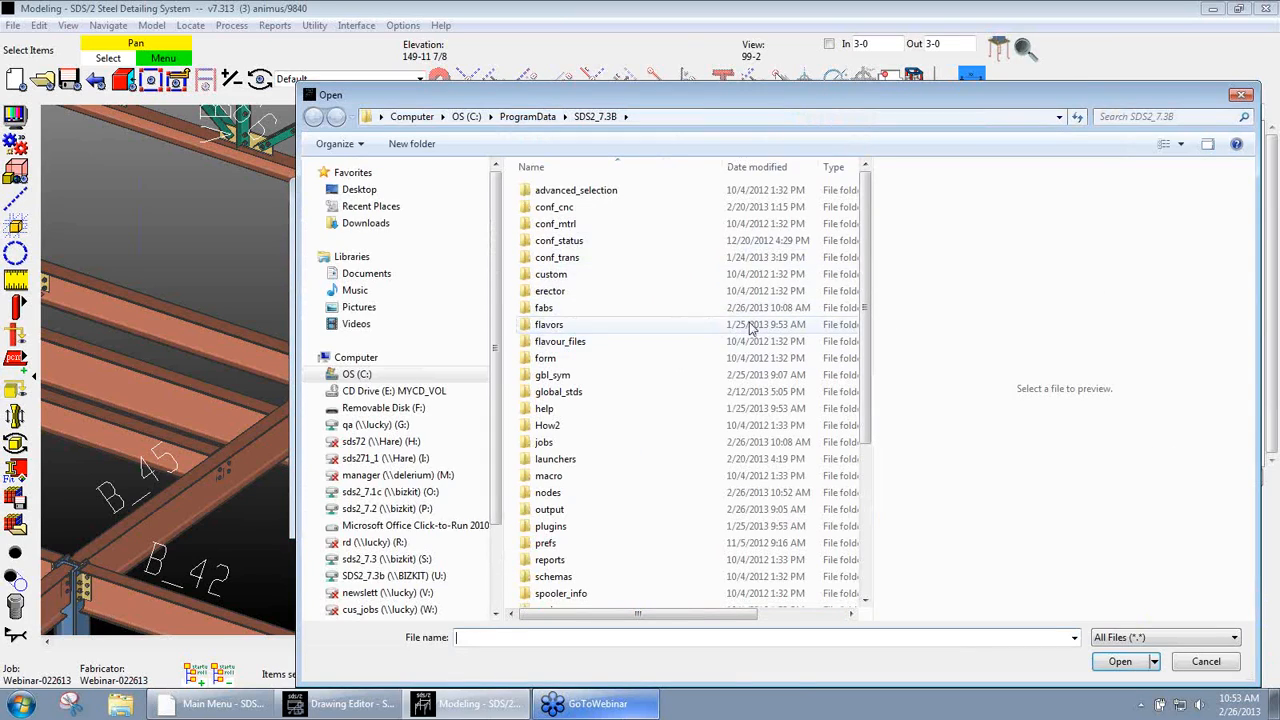
pyautogui.click(388, 413)
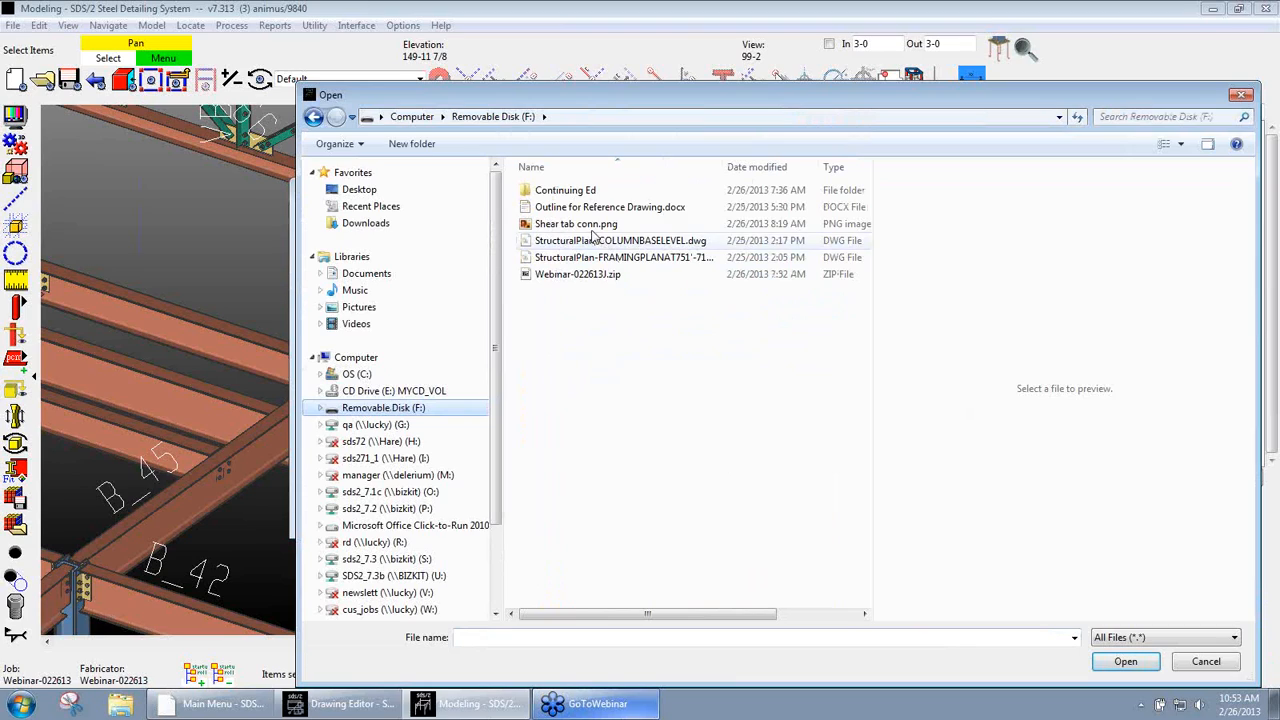
pyautogui.click(590, 226)
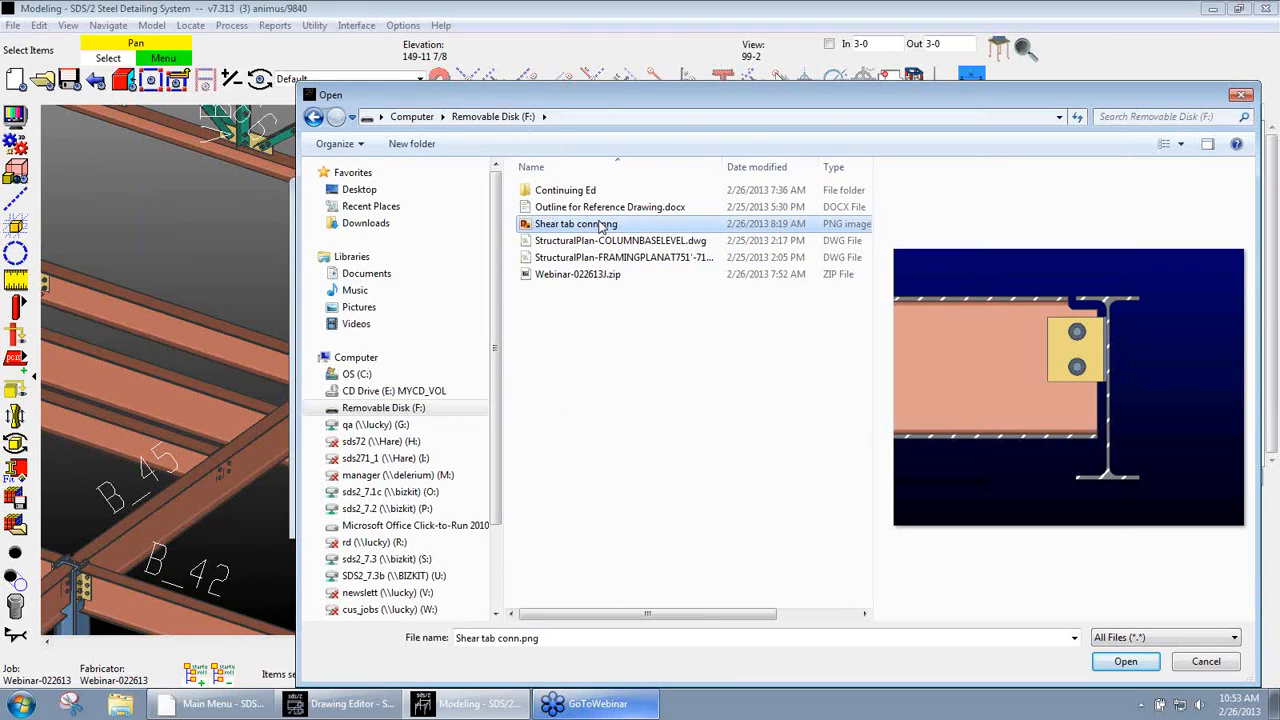
pyautogui.click(1126, 662)
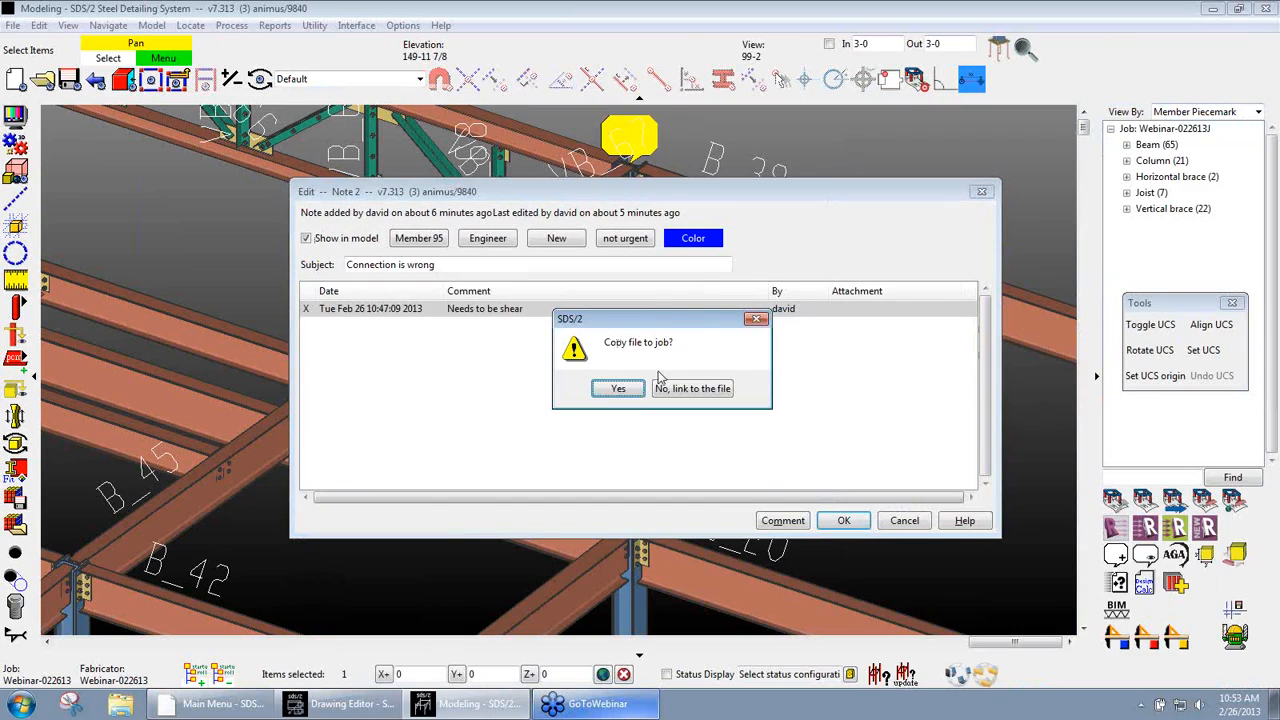
pyautogui.moveTo(672, 328); pyautogui.dragTo(650, 350)
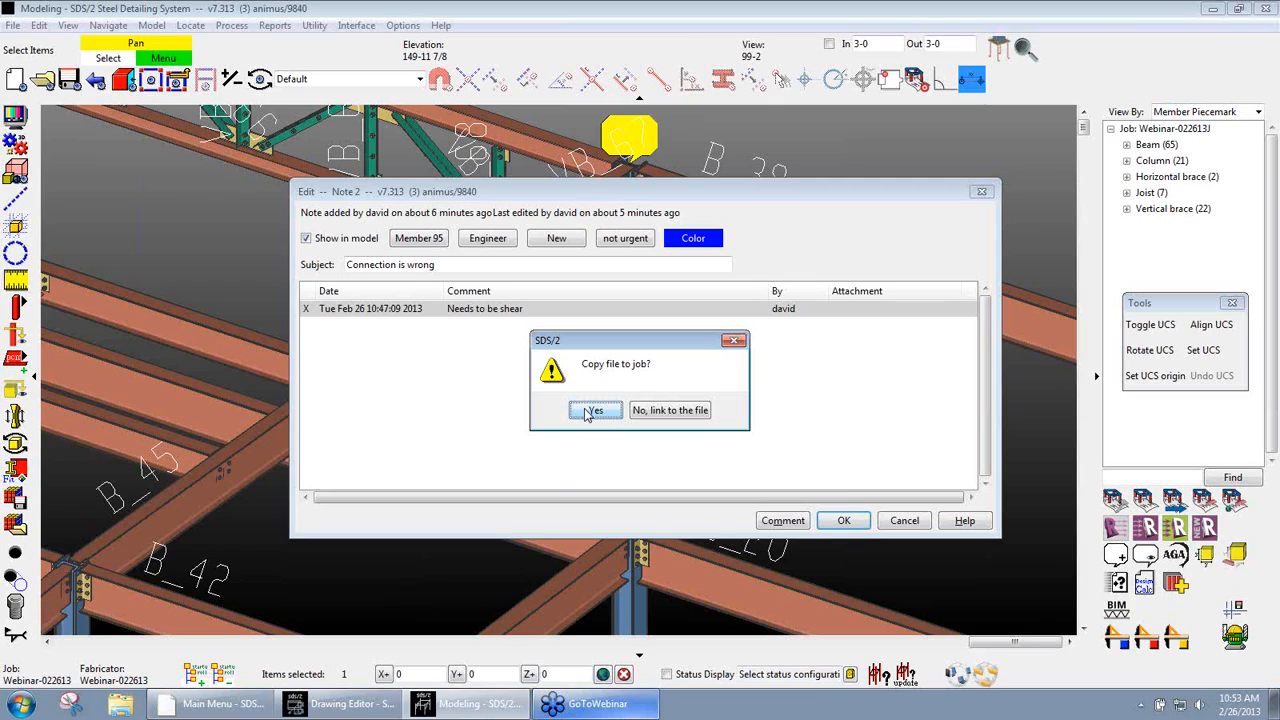
pyautogui.click(592, 411)
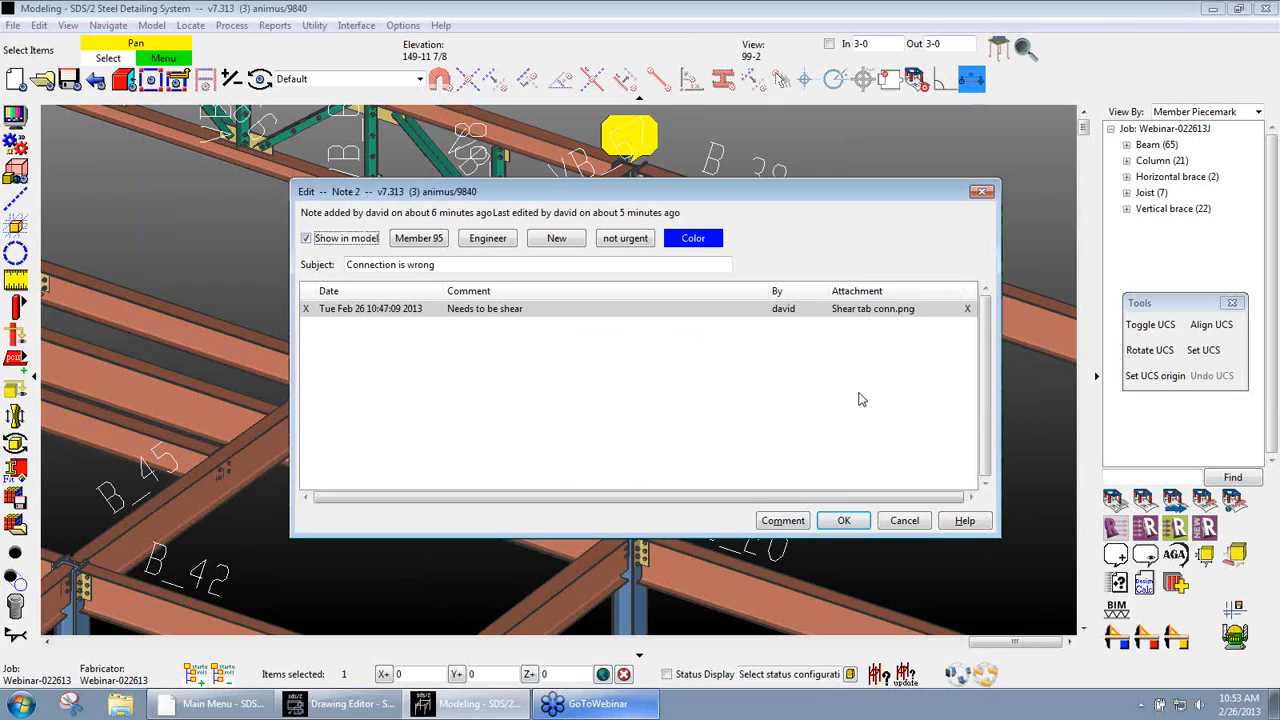
# View the attached shear tab image, close it, and save the note
pyautogui.doubleClick(885, 312)
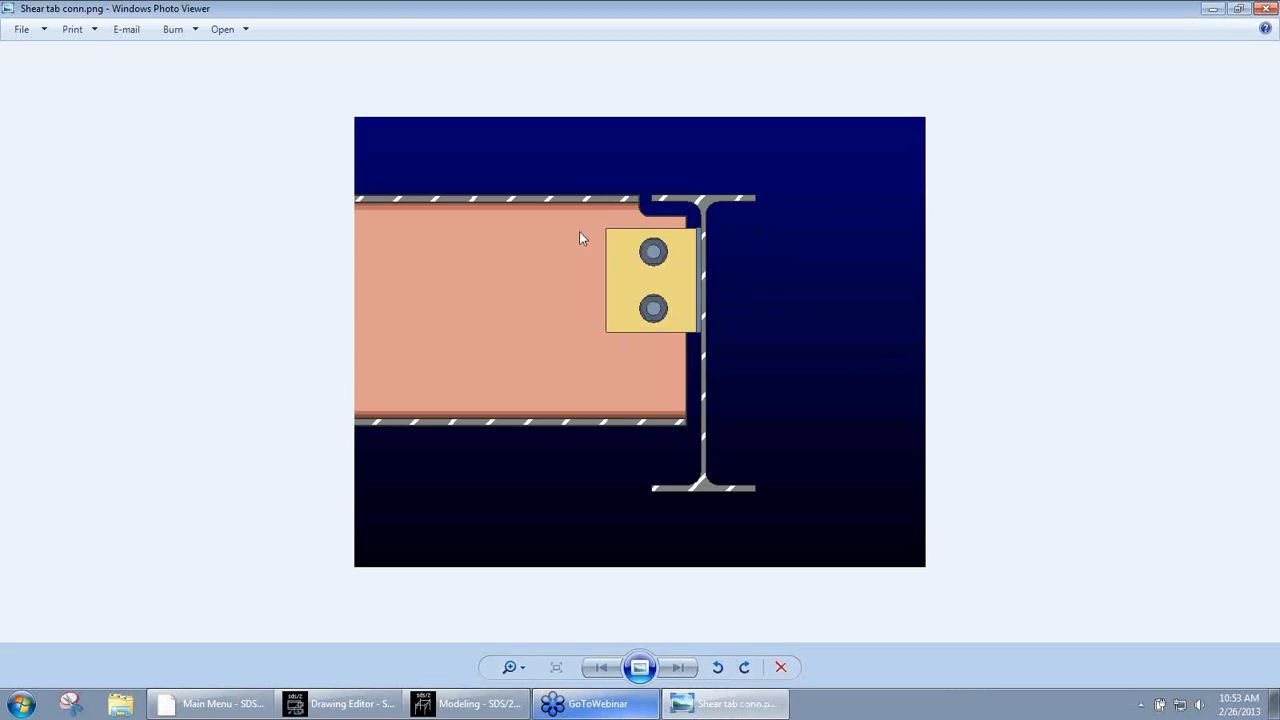
pyautogui.click(1265, 8)
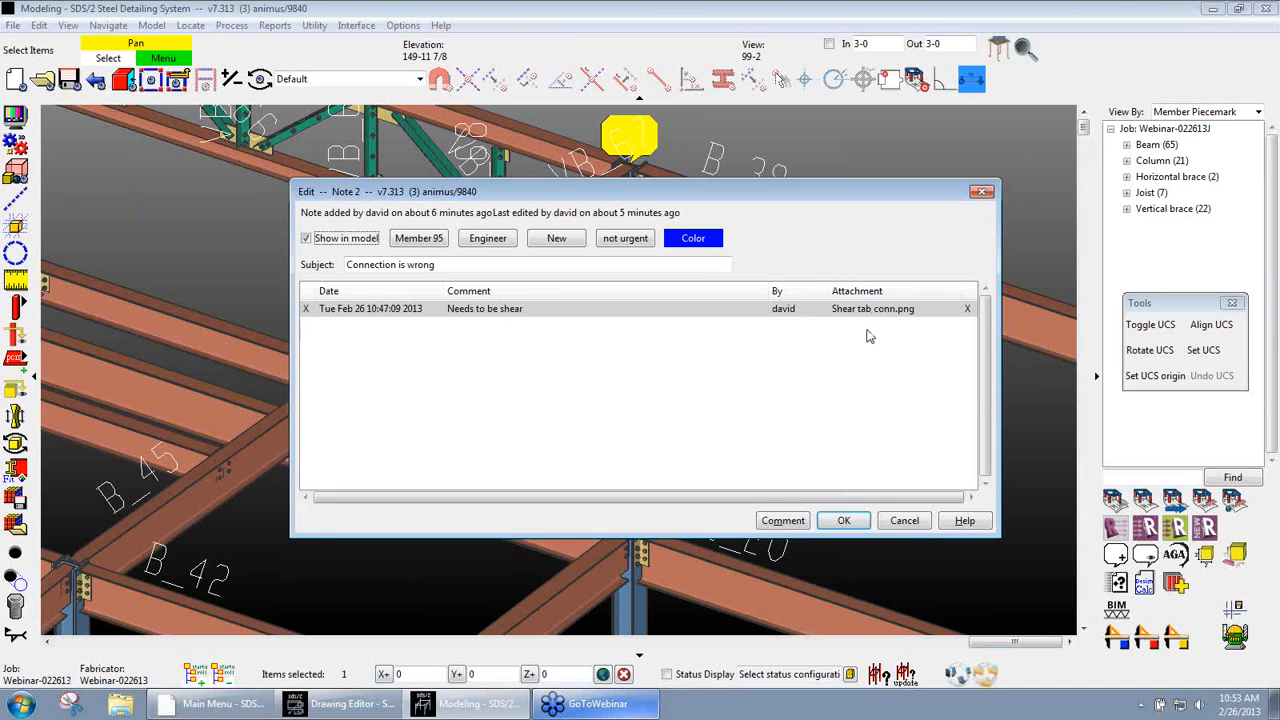
pyautogui.click(844, 521)
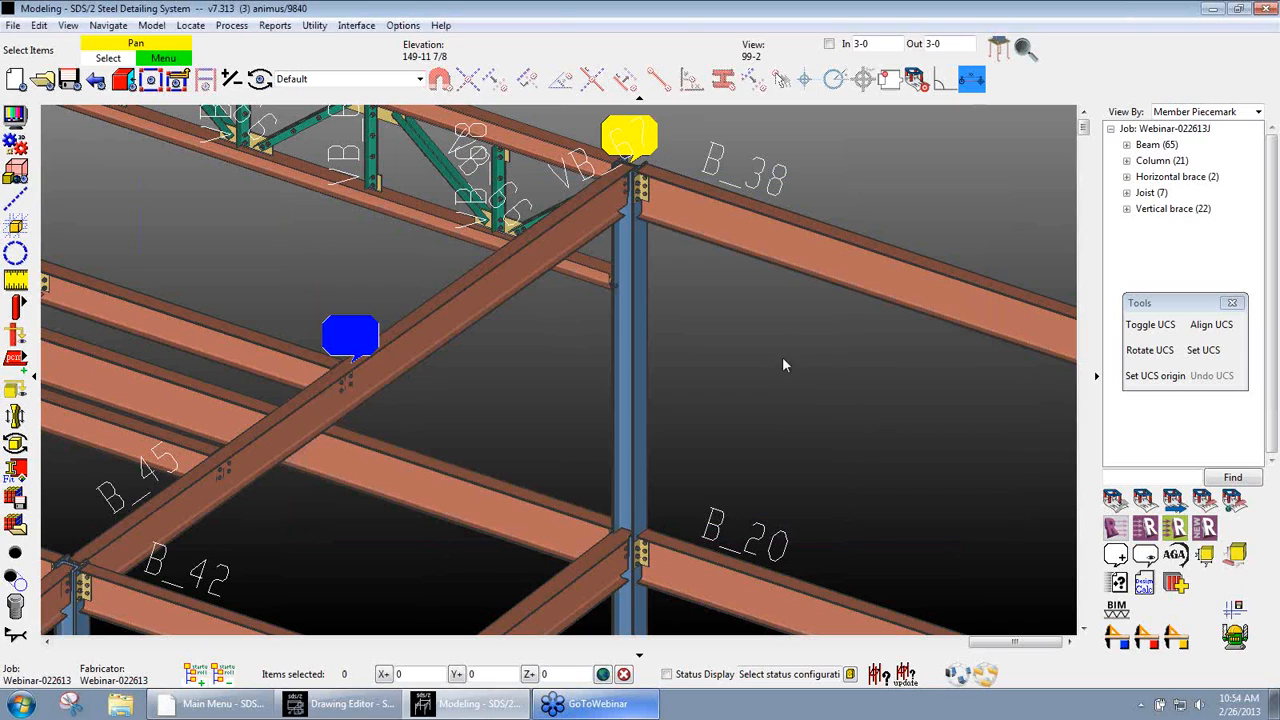
# Check the copied Shear tab conn.png in C:\ProgramData\SDS2_7.3B\jobs\Webinar-022613J\note, and close the folder window
pyautogui.click(1212, 8)
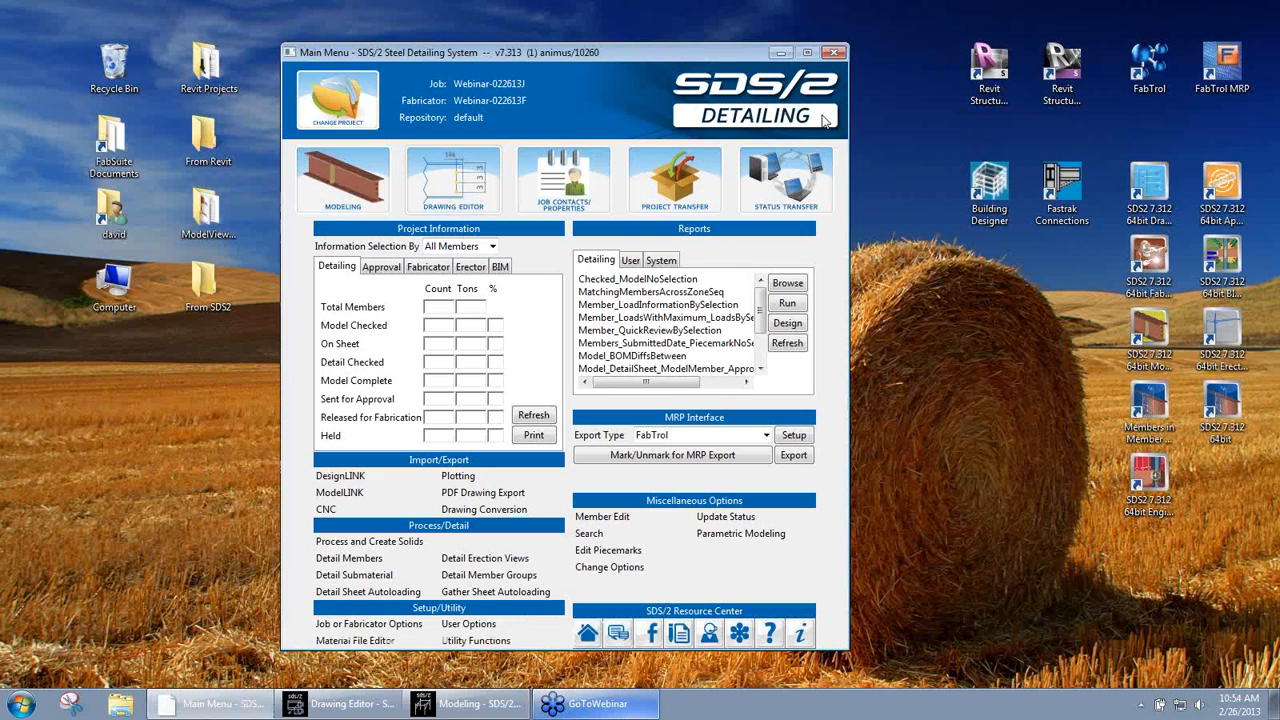
pyautogui.doubleClick(117, 279)
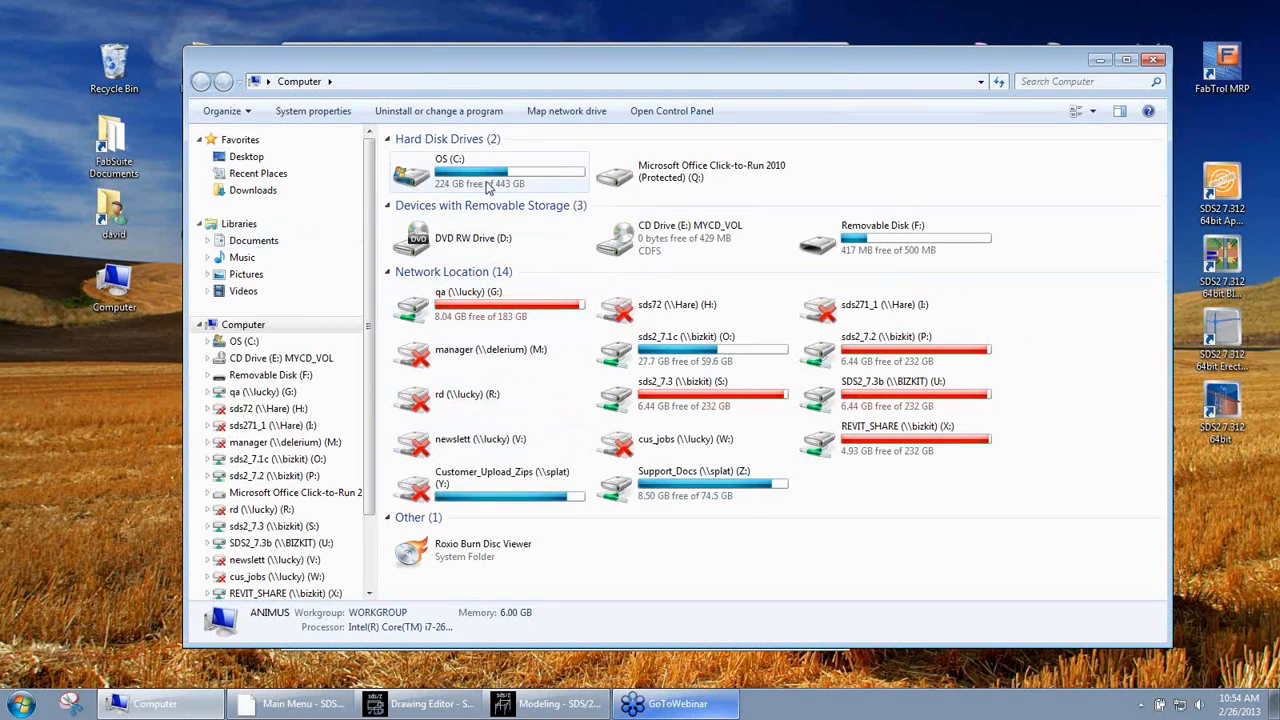
pyautogui.doubleClick(487, 180)
pyautogui.doubleClick(440, 443)
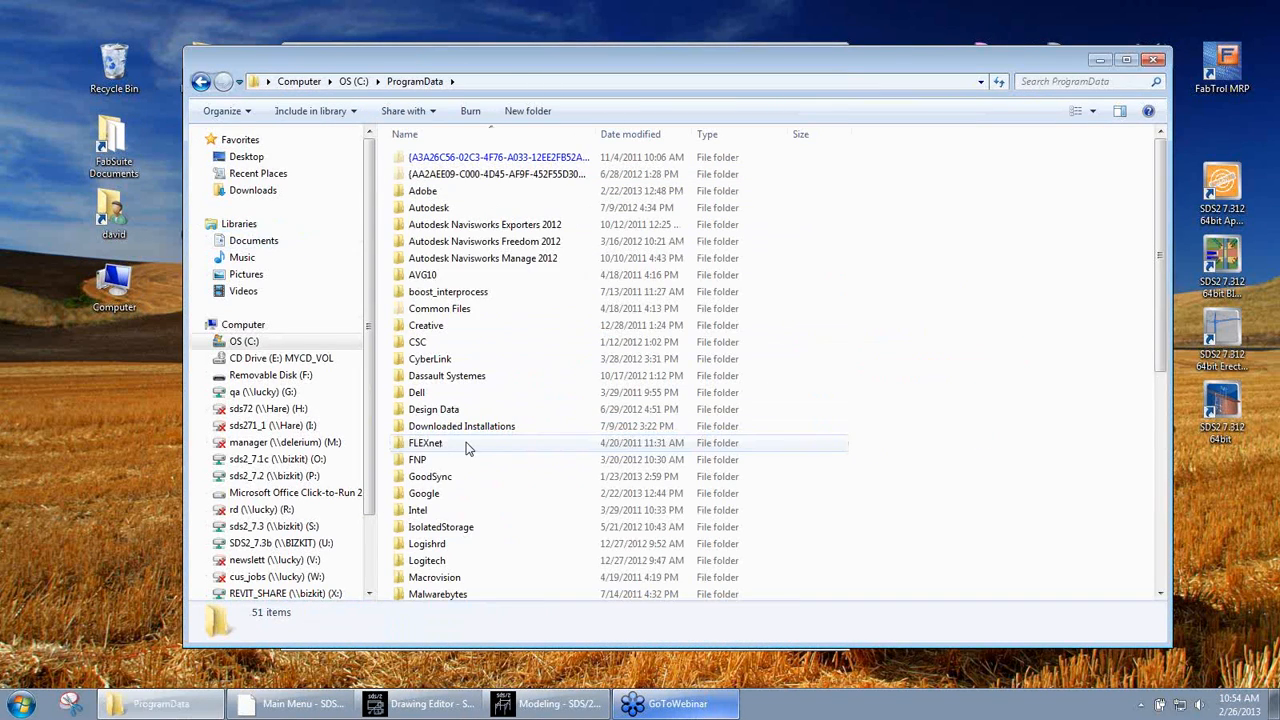
pyautogui.scroll(-8, 510, 400)
pyautogui.doubleClick(454, 429)
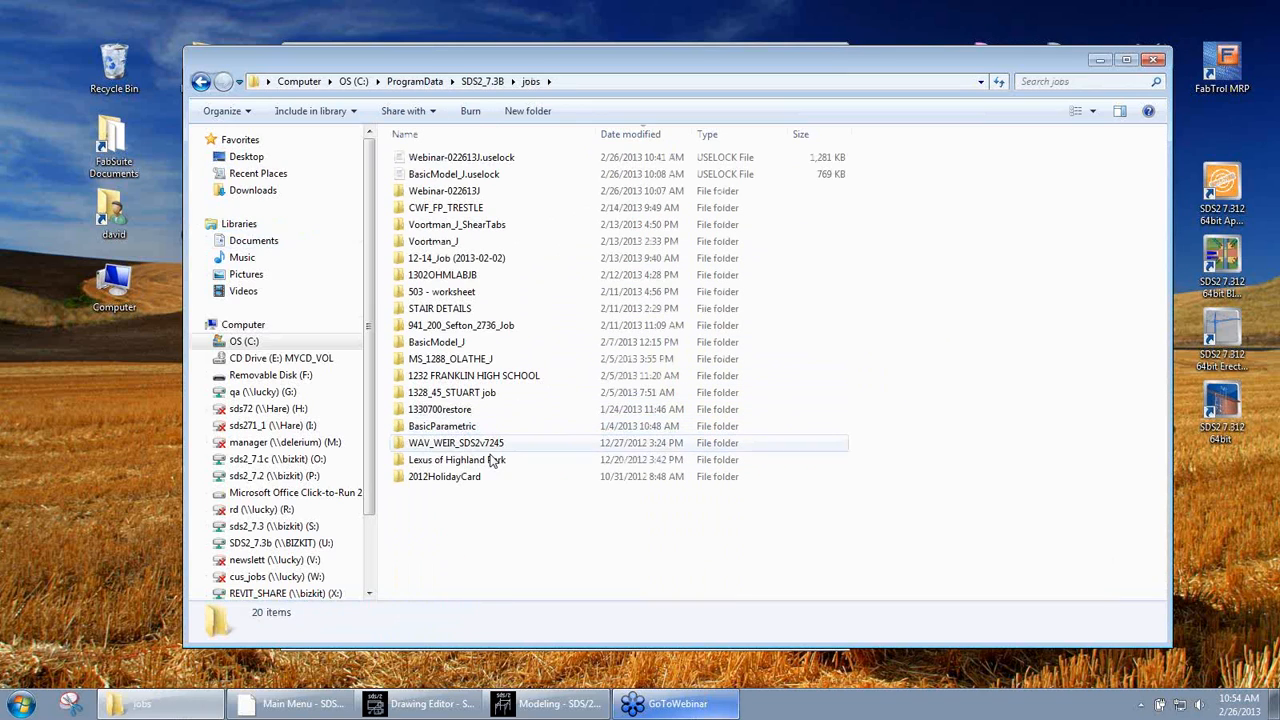
pyautogui.click(466, 198)
pyautogui.doubleClick(466, 197)
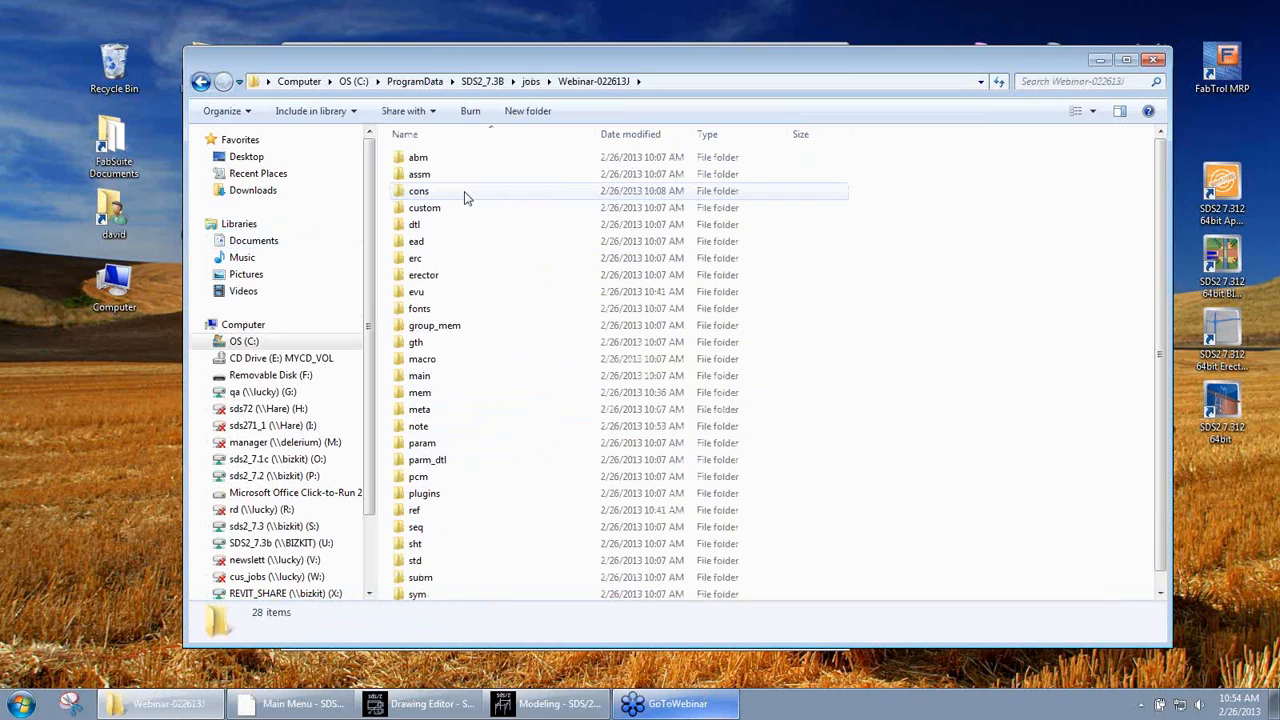
pyautogui.doubleClick(455, 428)
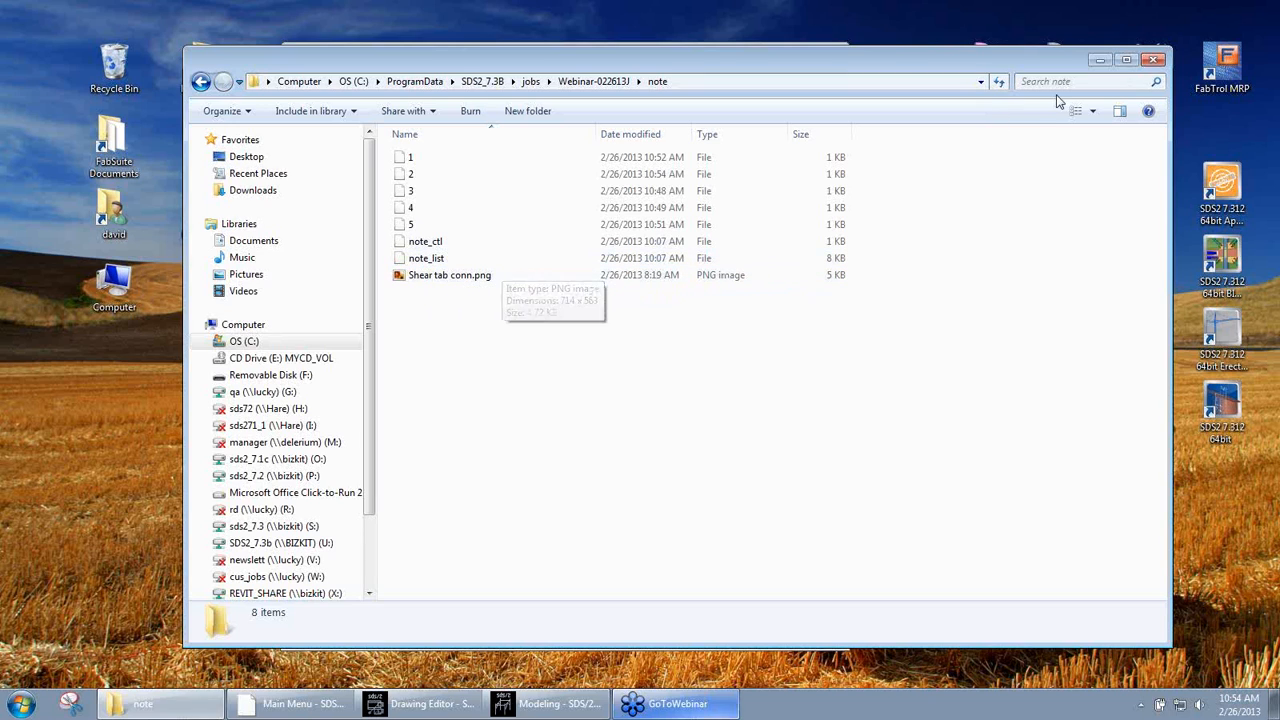
pyautogui.click(1155, 62)
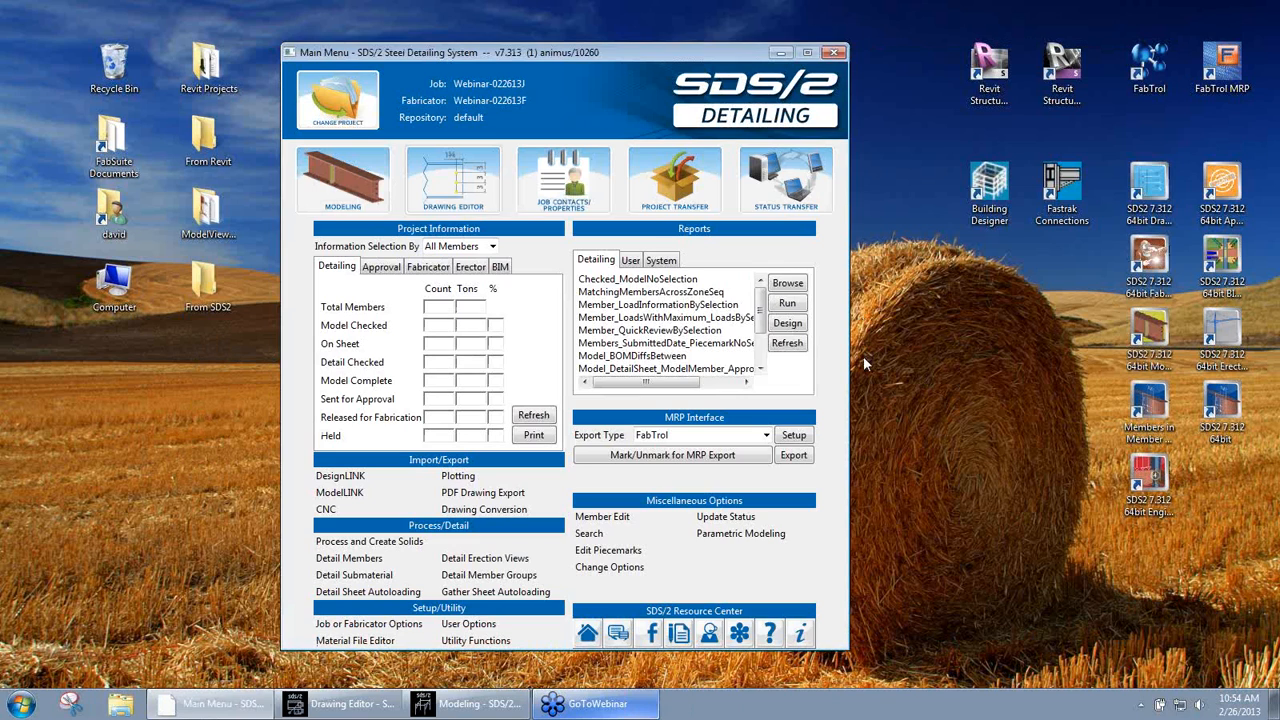
# Return to the SDS/2 model and move the yellow note from the column's top at B_38 down to its B_20 joint
pyautogui.click(470, 703)
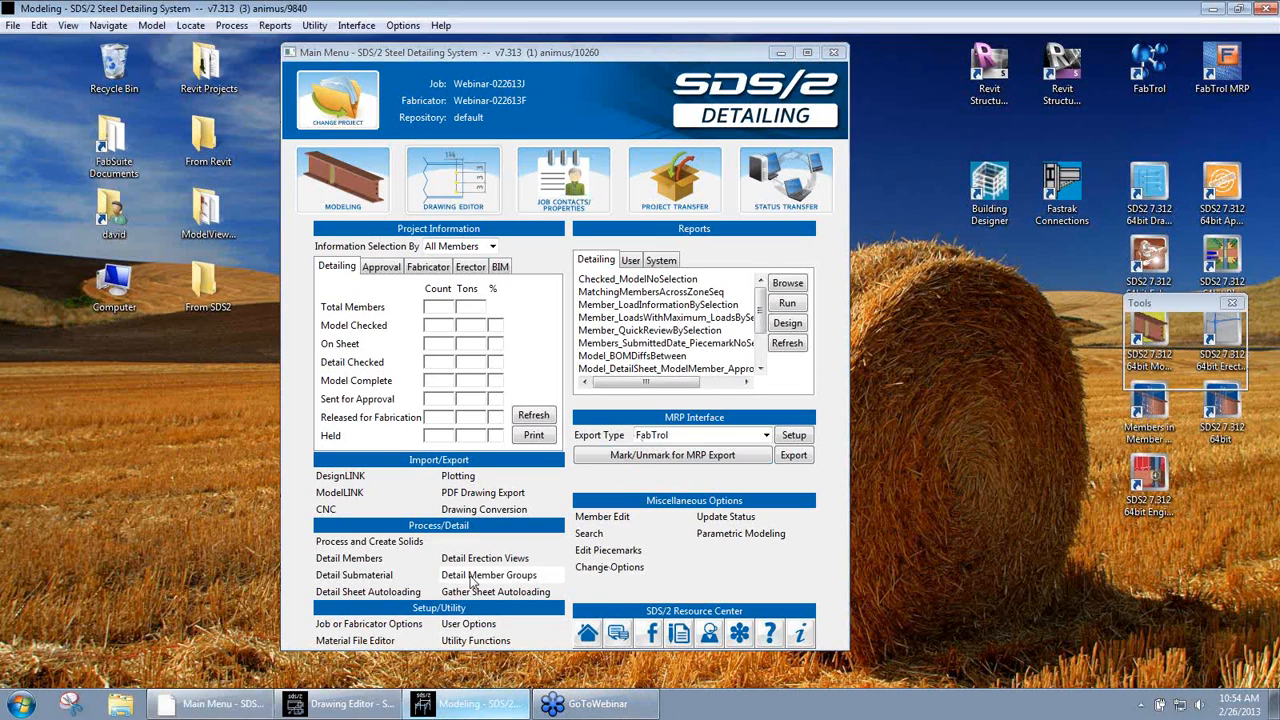
pyautogui.scroll(-2, 468, 346)
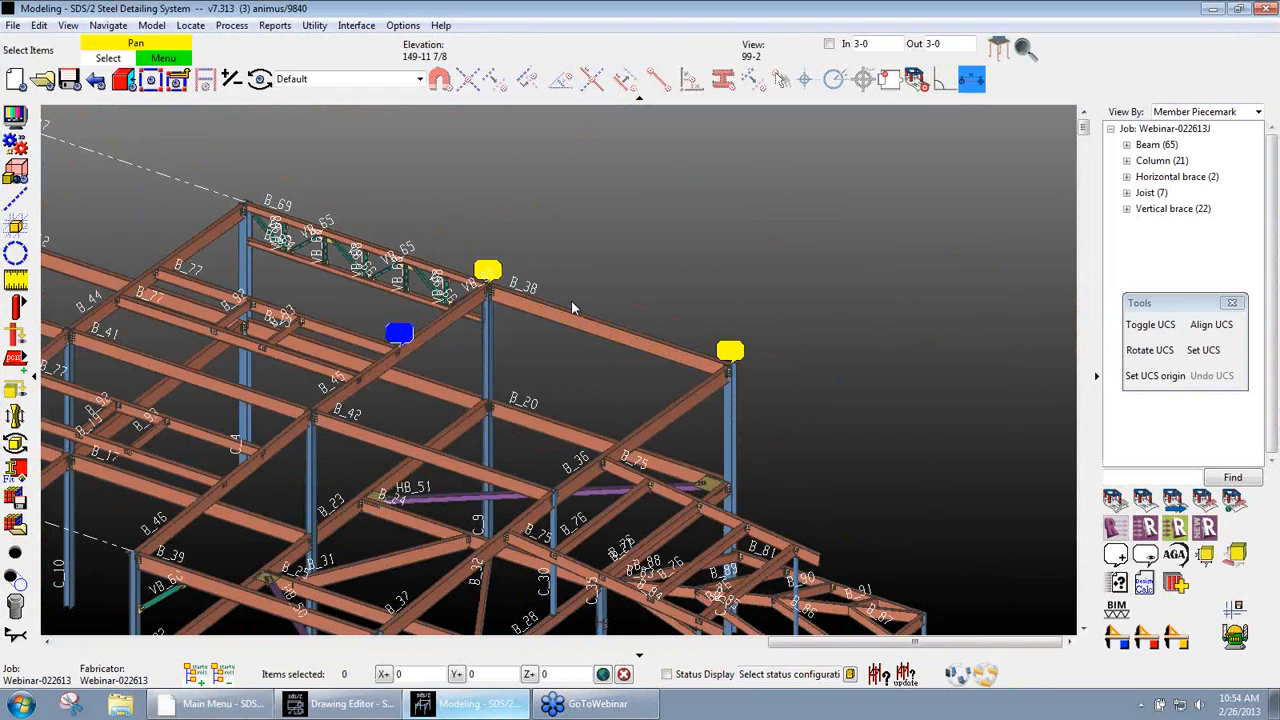
pyautogui.click(489, 271)
pyautogui.scroll(2, 492, 273)
pyautogui.rightClick(544, 266)
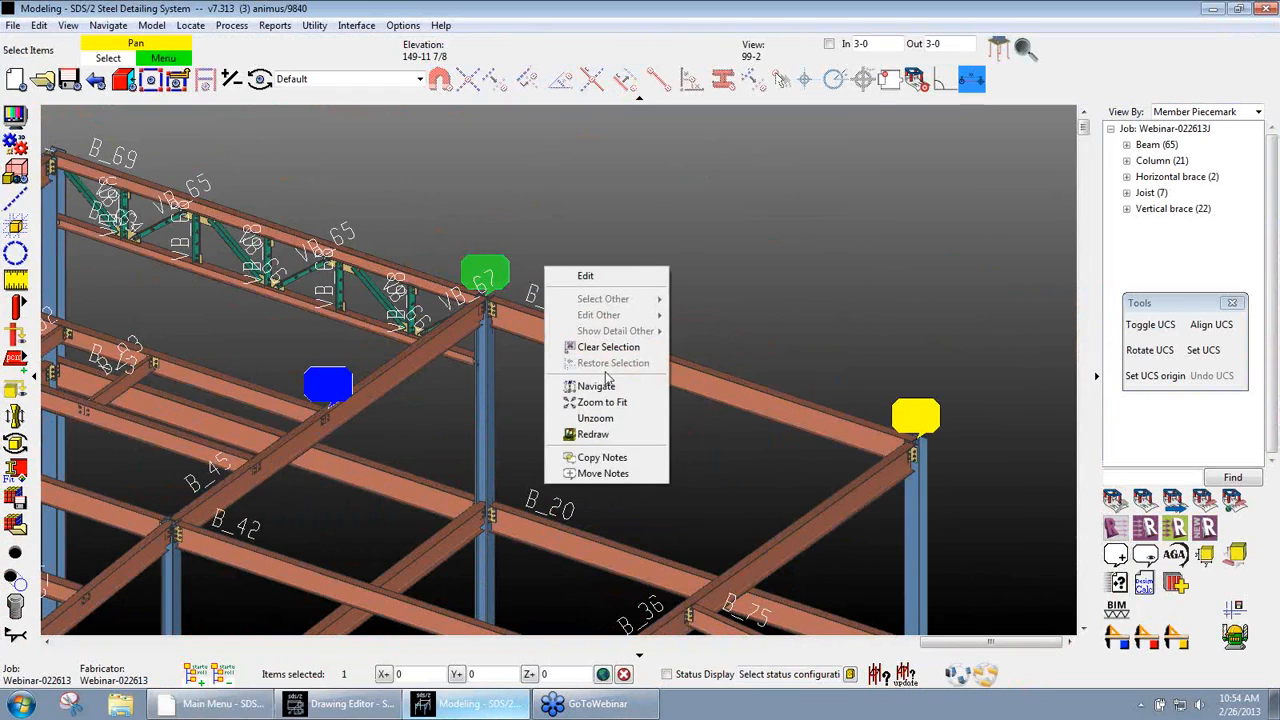
pyautogui.click(620, 476)
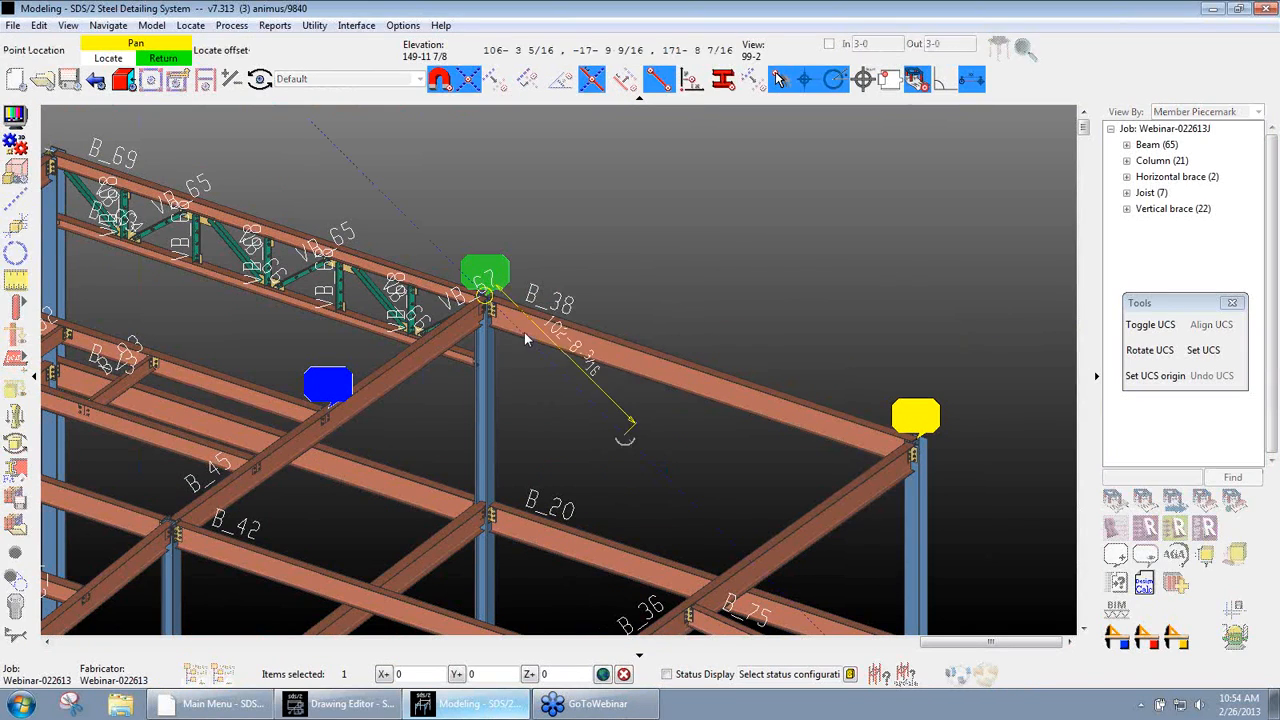
pyautogui.click(484, 502)
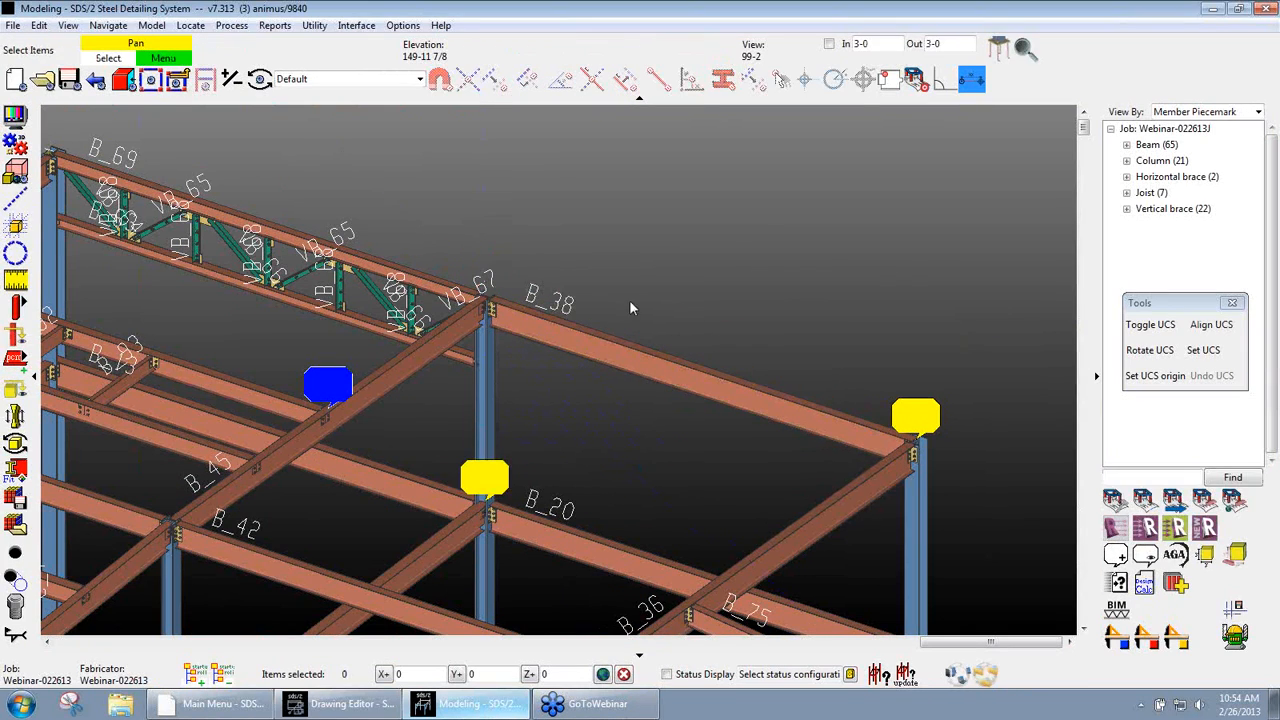
# Delete the column between B_38 and B_20 that carries the moved yellow note
pyautogui.click(483, 476)
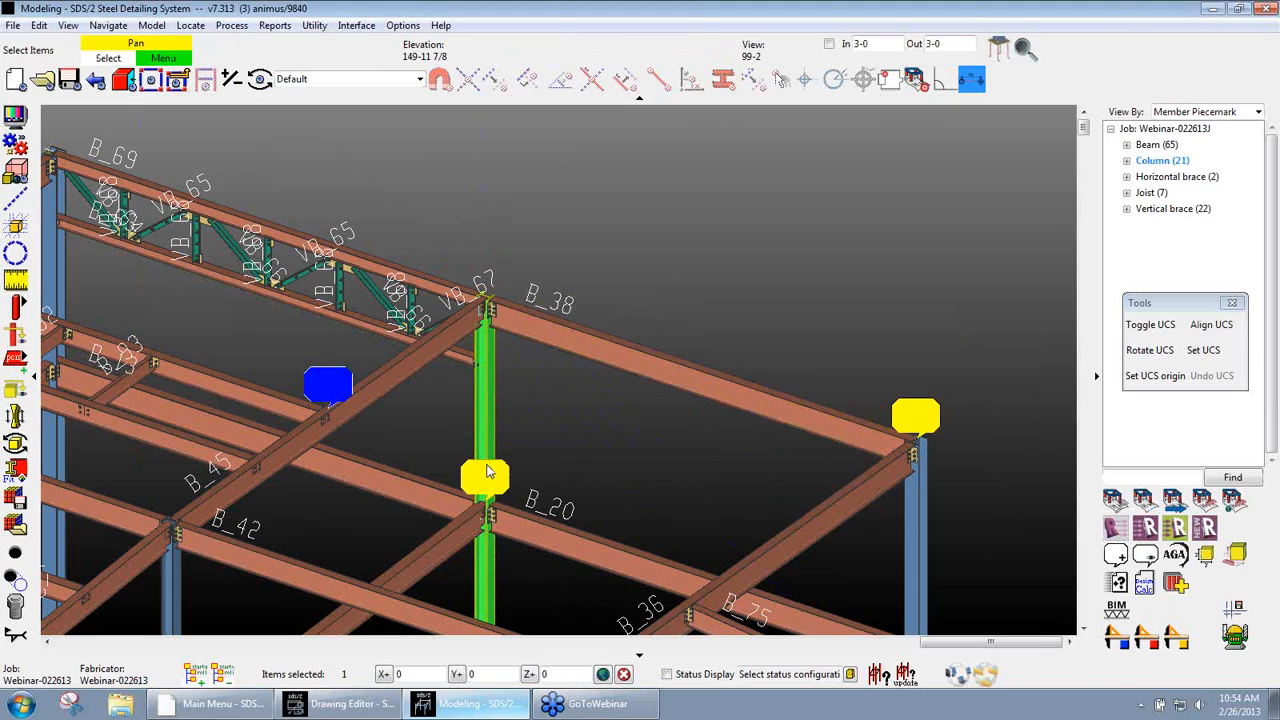
pyautogui.scroll(-2, 492, 440)
pyautogui.scroll(3, 489, 449)
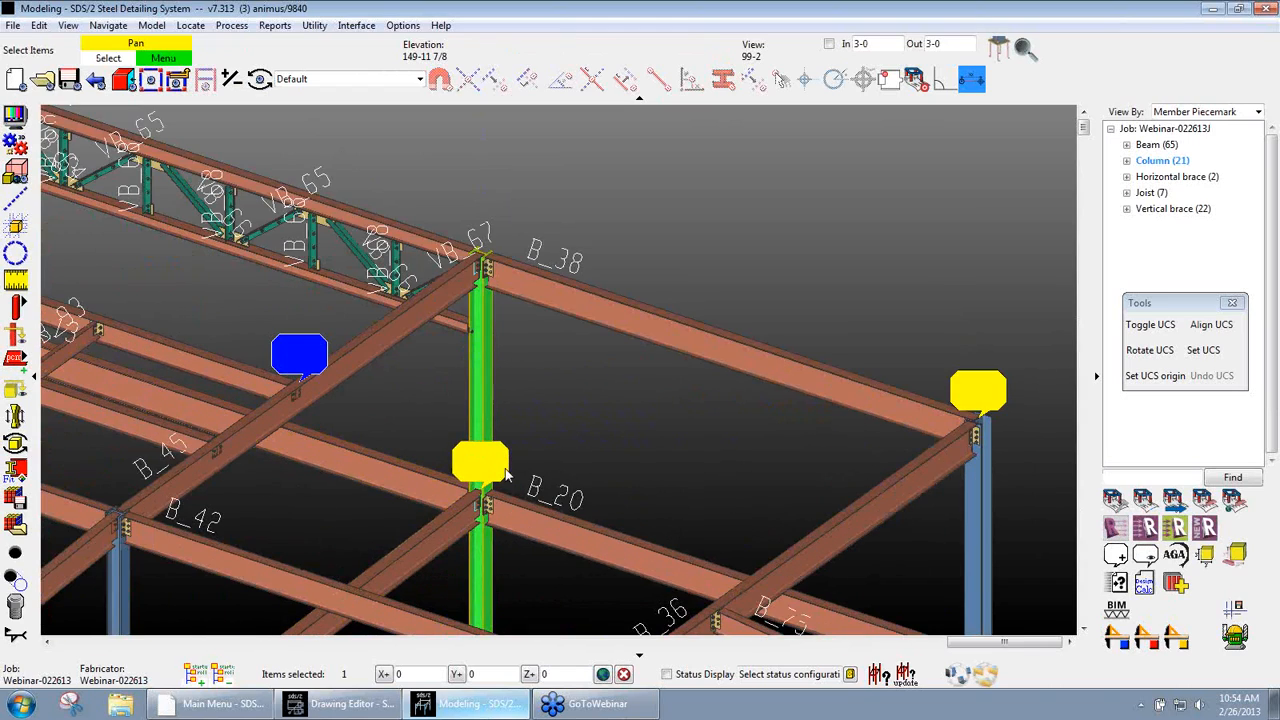
pyautogui.click(486, 405)
pyautogui.click(484, 407)
pyautogui.press('Delete')
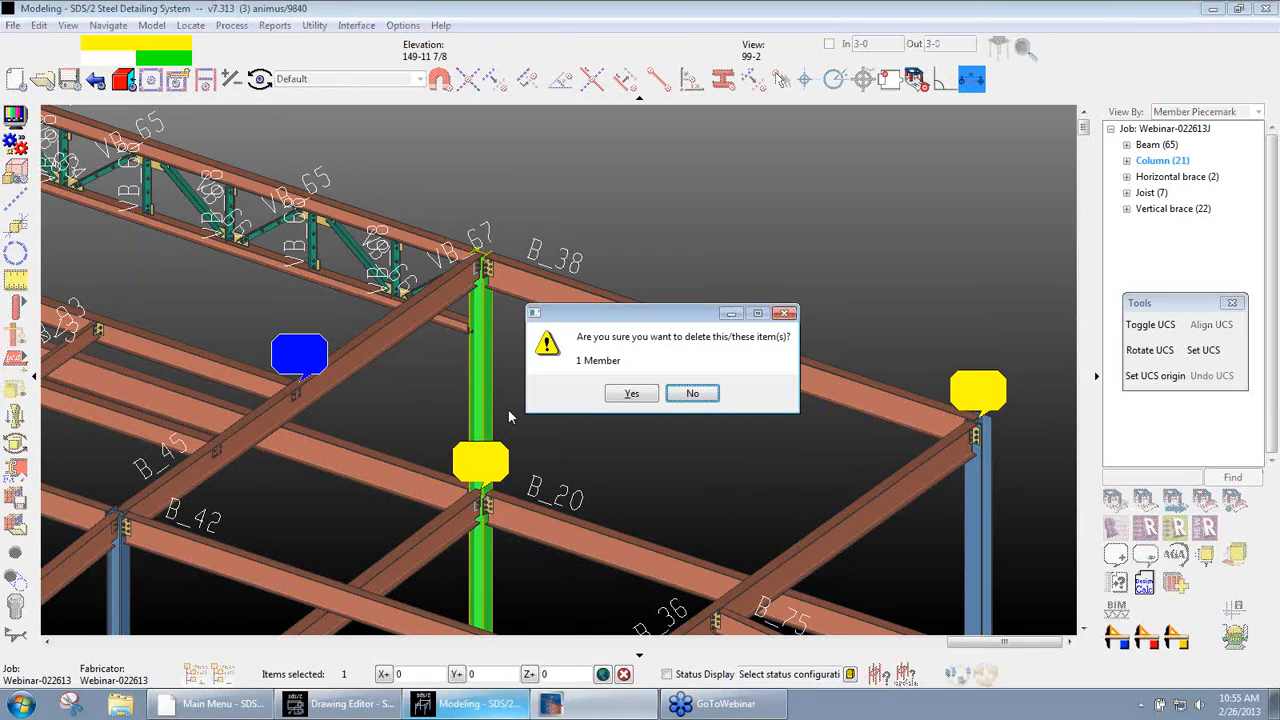
pyautogui.click(631, 394)
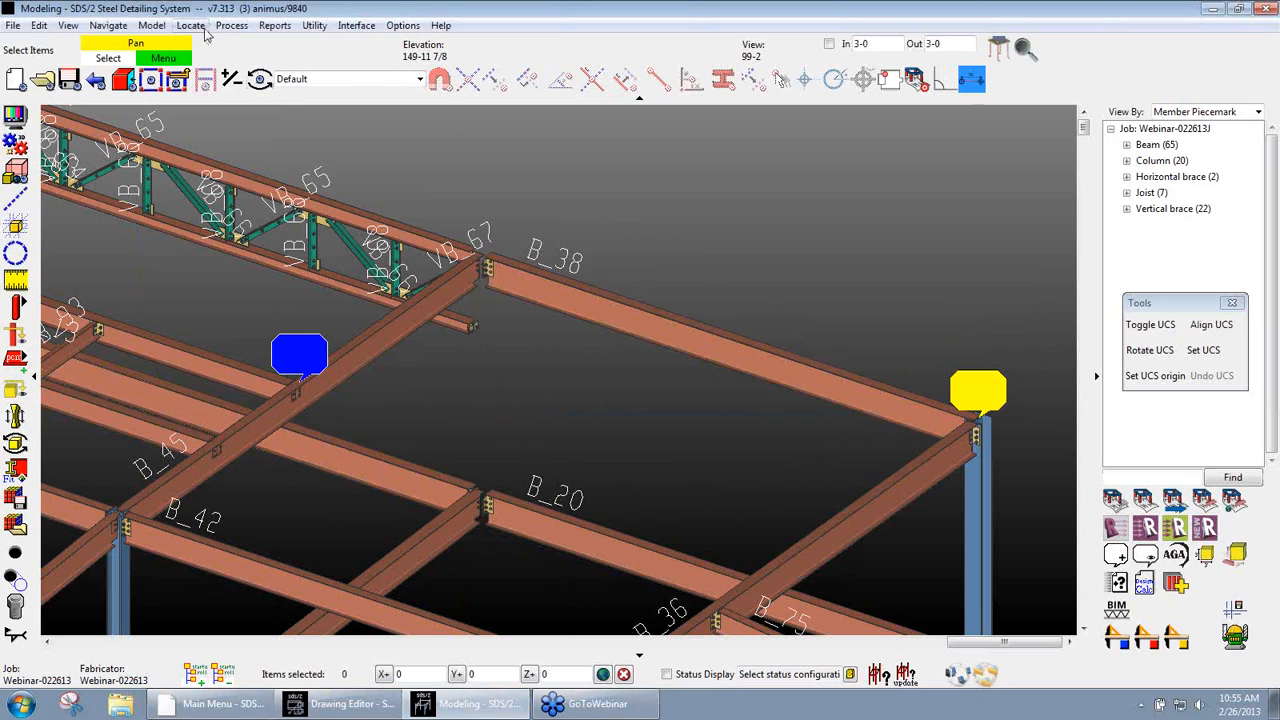
# Restore the deleted column at the B_38 and B_20 joints together with its note
pyautogui.click(152, 25)
pyautogui.moveTo(245, 127)
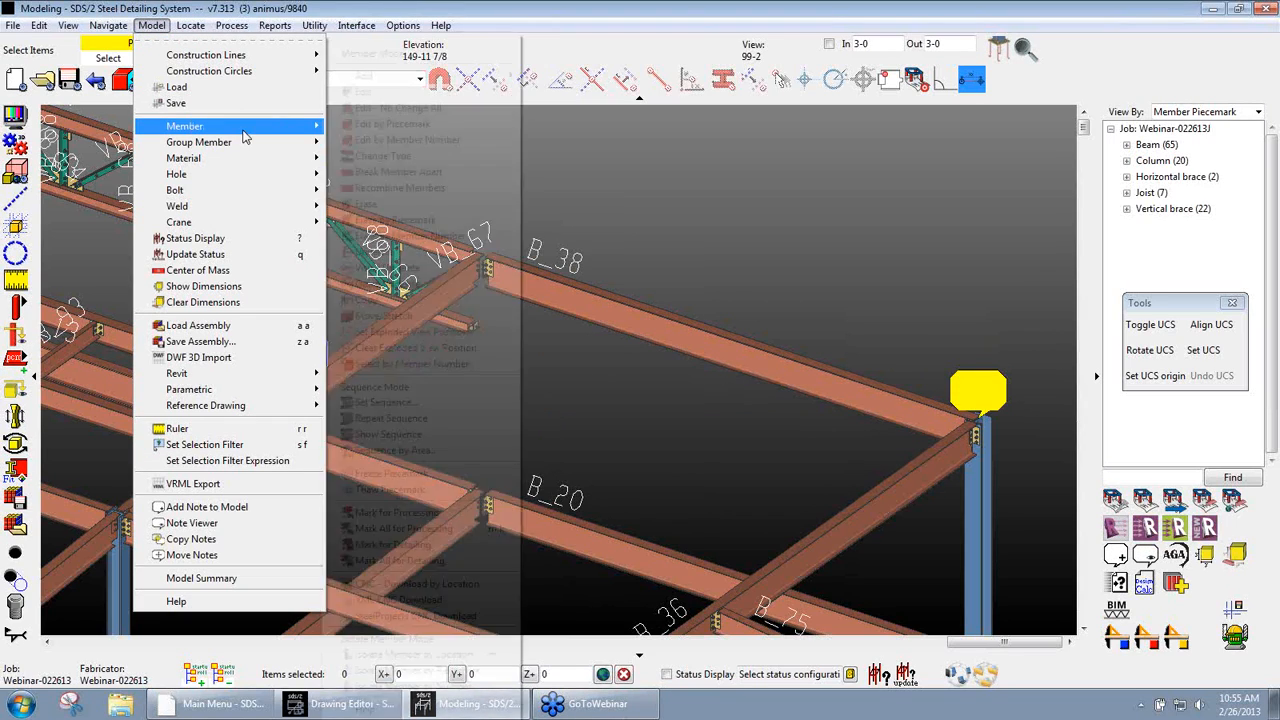
pyautogui.click(400, 283)
pyautogui.click(484, 265)
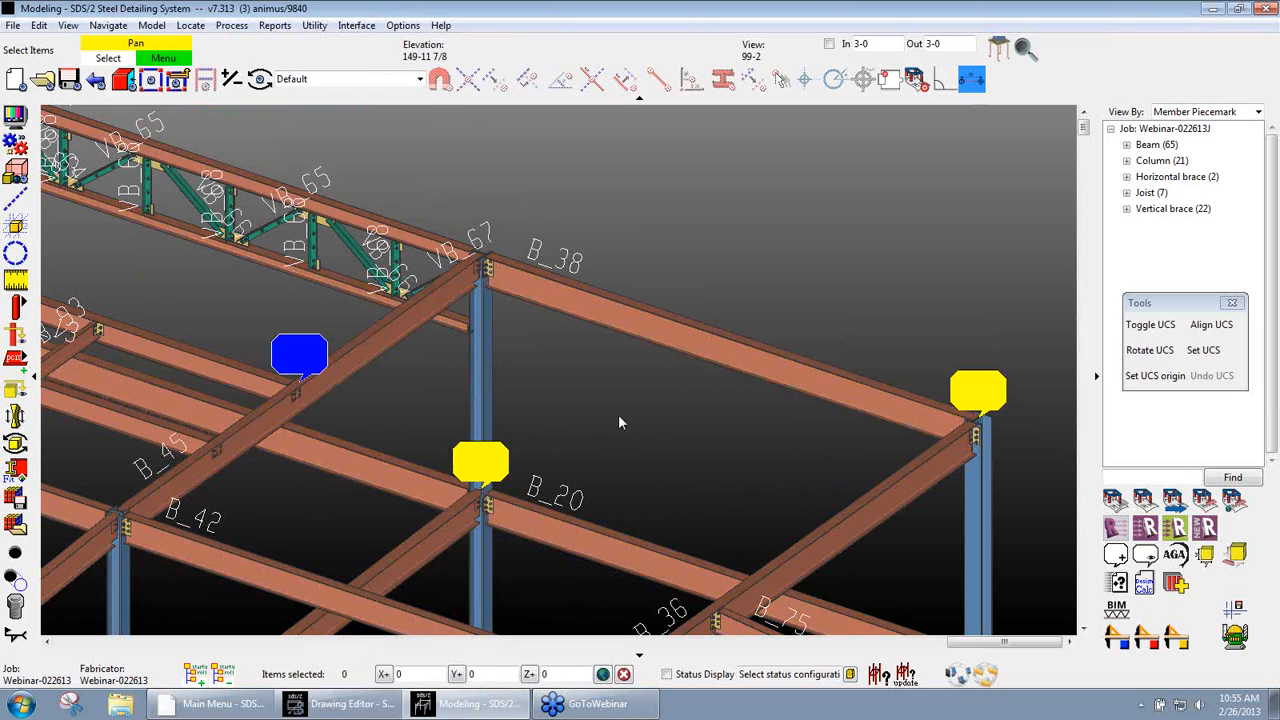
# Copy the yellow note at the B_20 joint to the column's top at B_38, assigning the copy to the same column
pyautogui.scroll(-2, 530, 368)
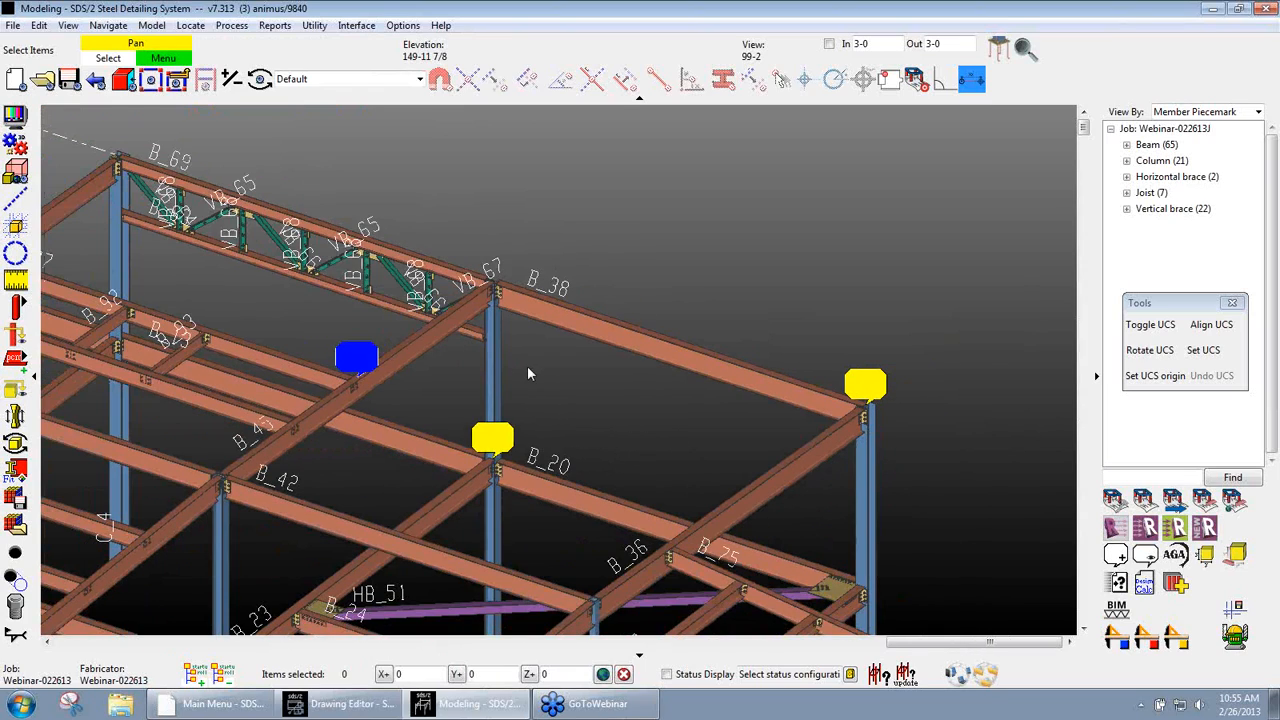
pyautogui.click(503, 441)
pyautogui.rightClick(503, 441)
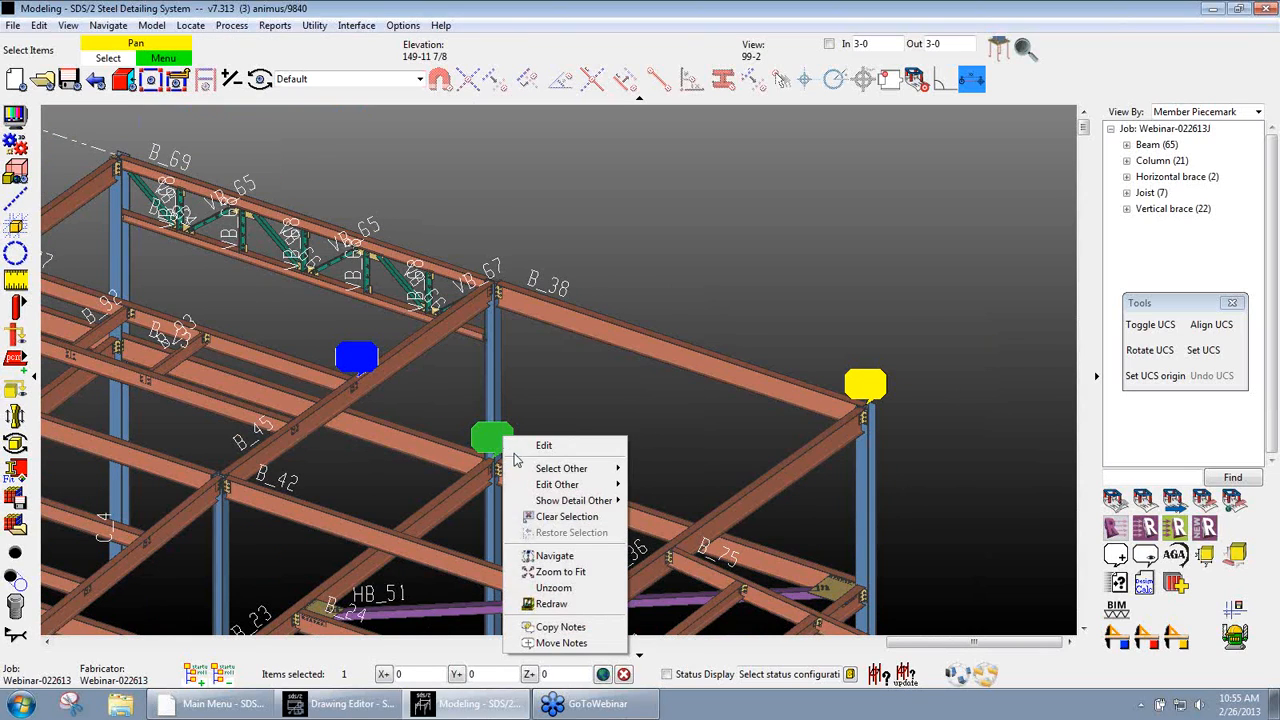
pyautogui.click(556, 630)
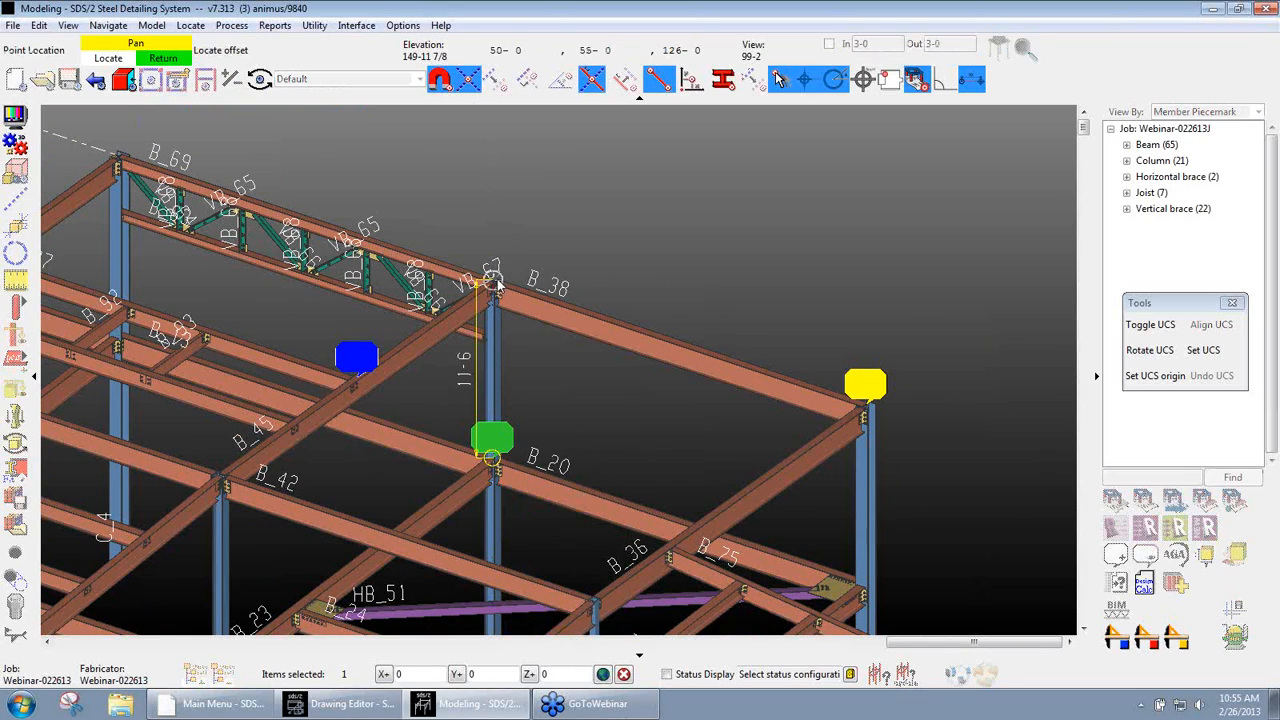
pyautogui.scroll(2, 497, 287)
pyautogui.scroll(1, 497, 287)
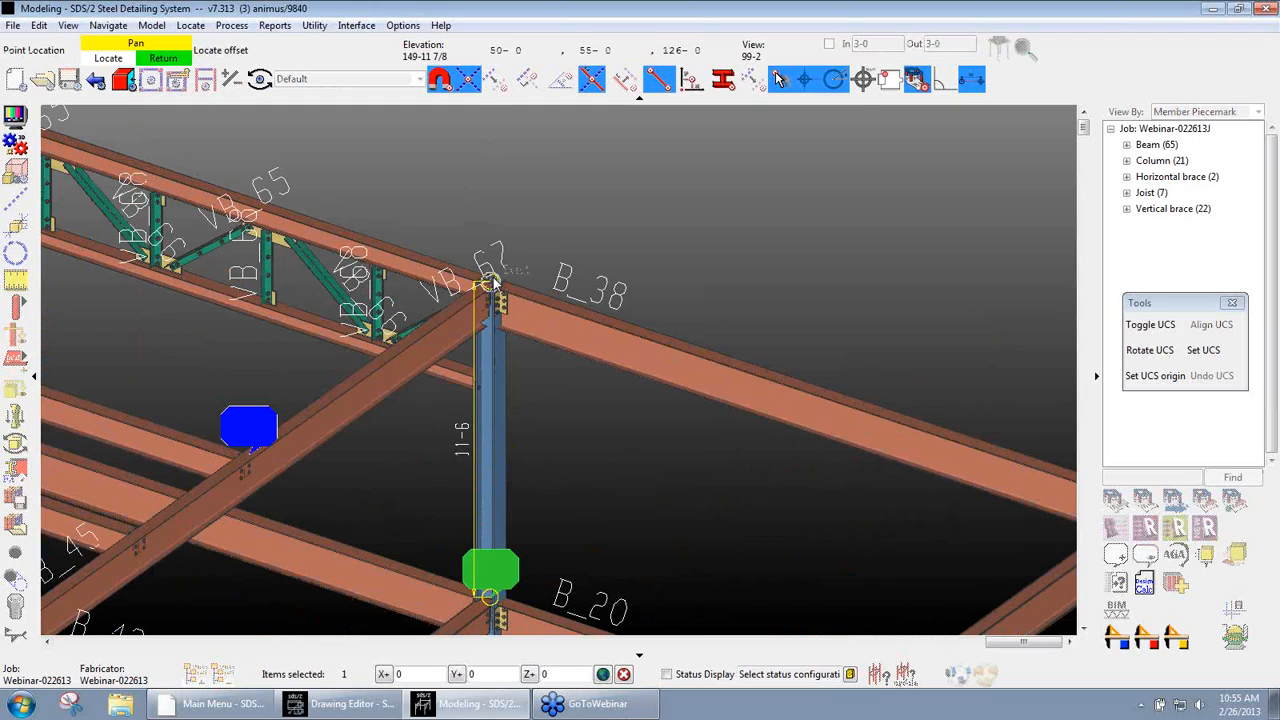
pyautogui.click(492, 283)
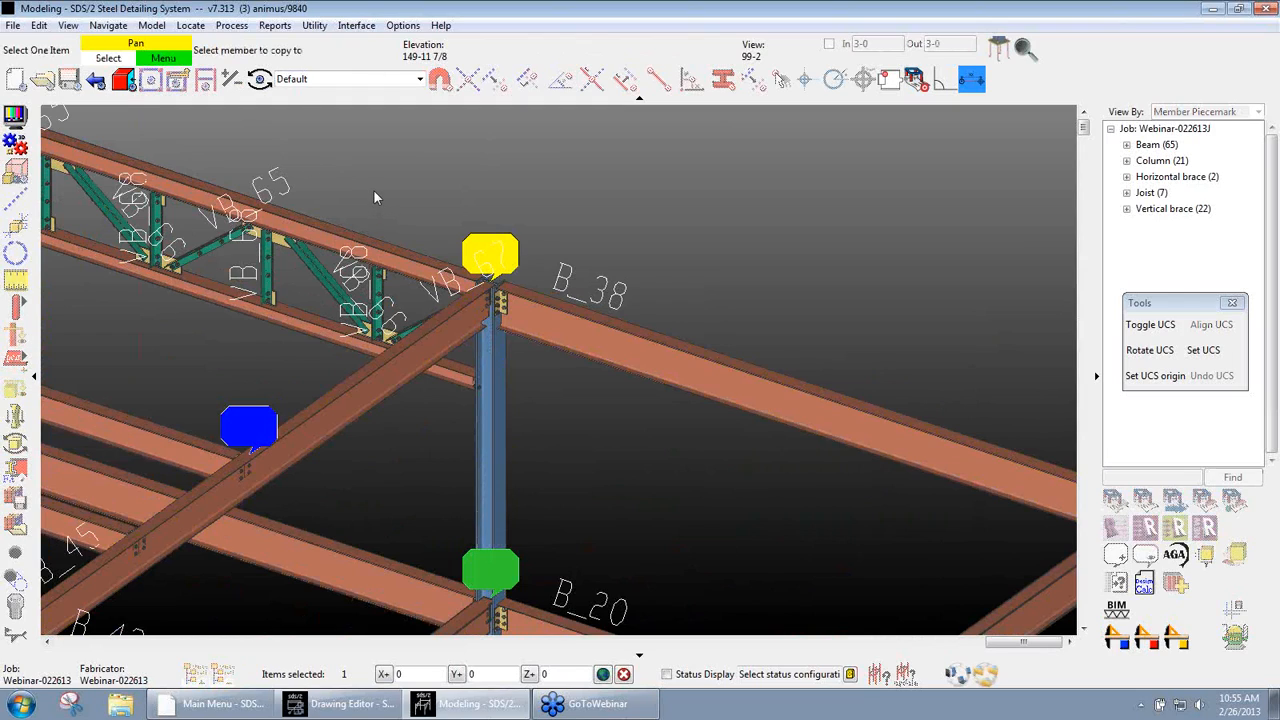
pyautogui.click(487, 453)
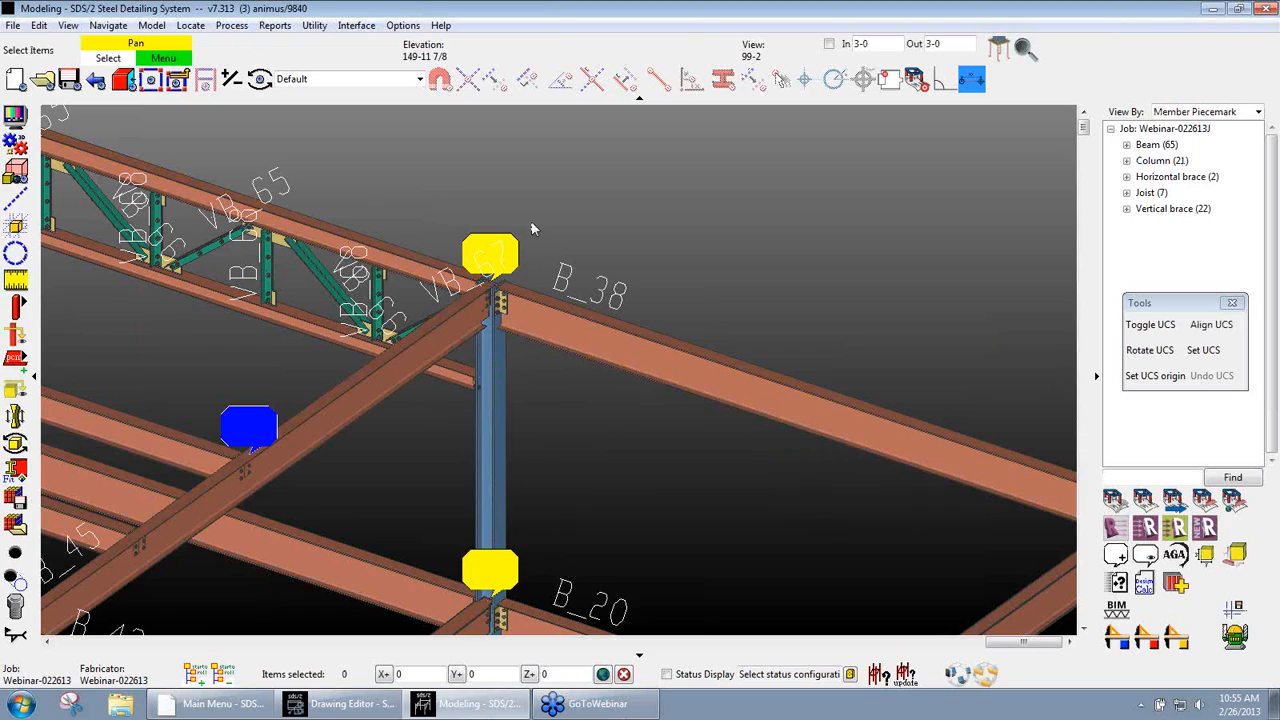
# Check the copied note's member assignment and subject, and close it with its settings kept
pyautogui.doubleClick(500, 258)
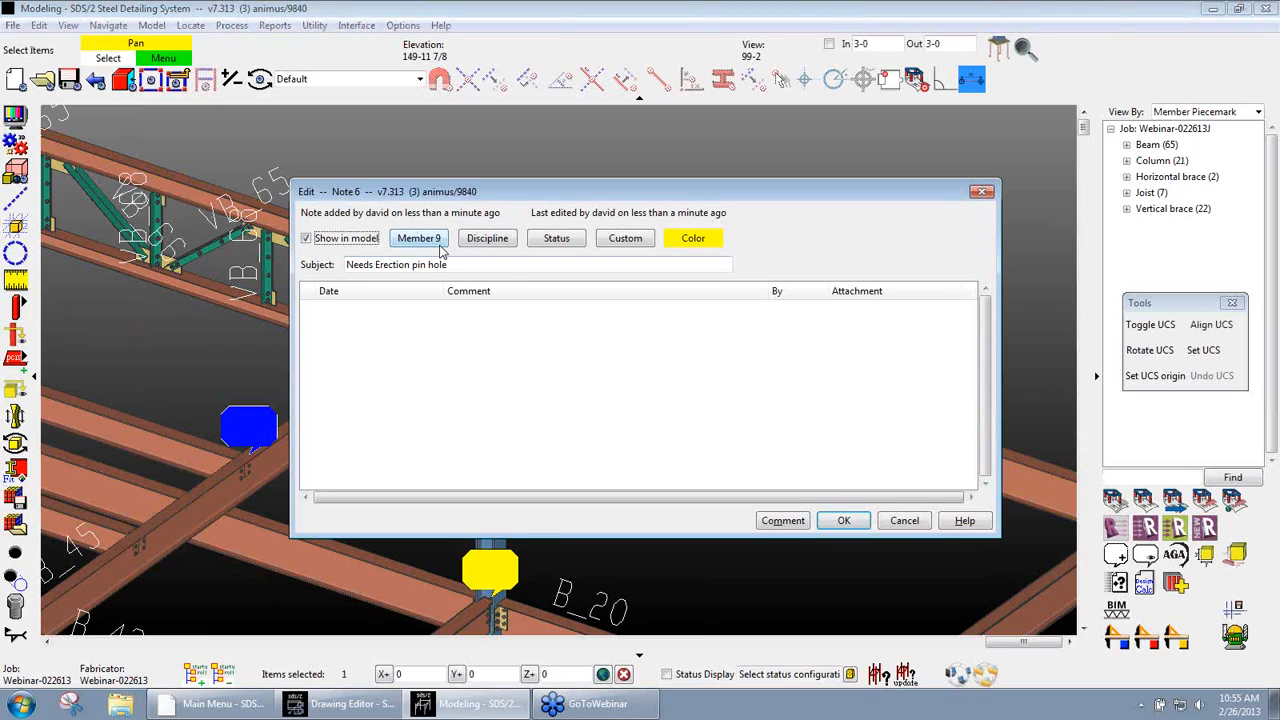
pyautogui.click(850, 526)
pyautogui.scroll(-3, 715, 204)
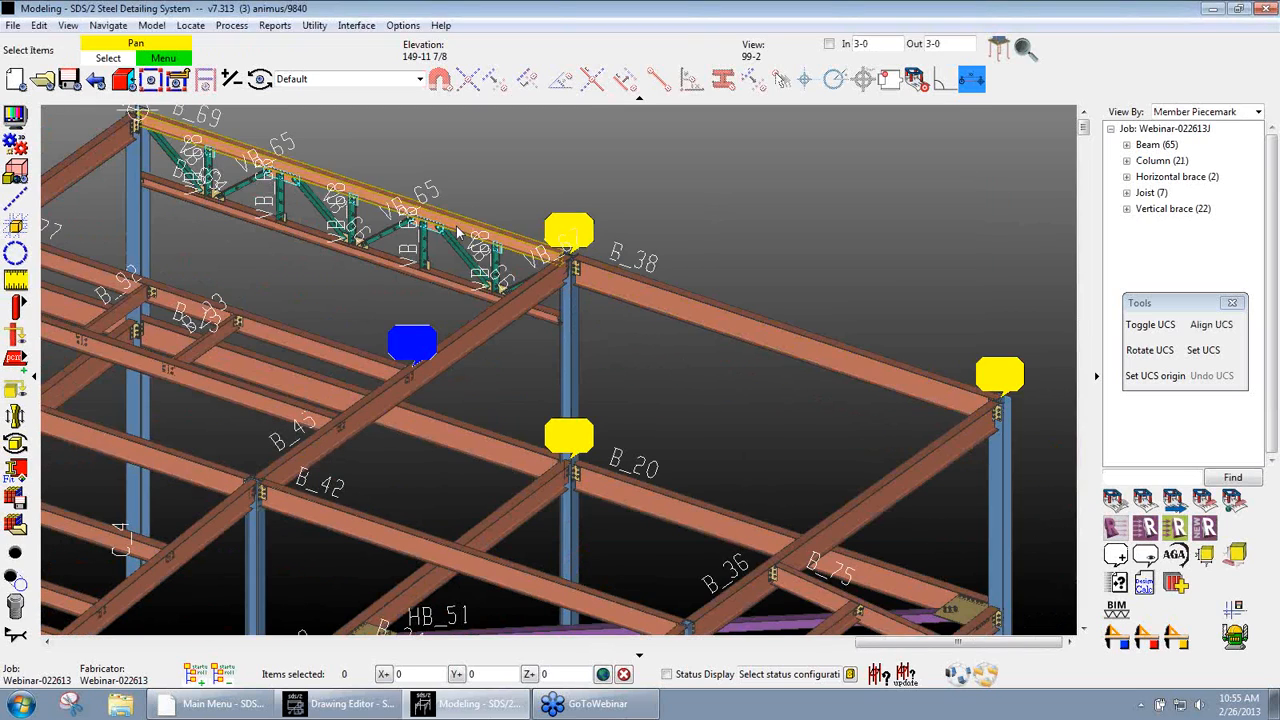
pyautogui.scroll(-2, 458, 228)
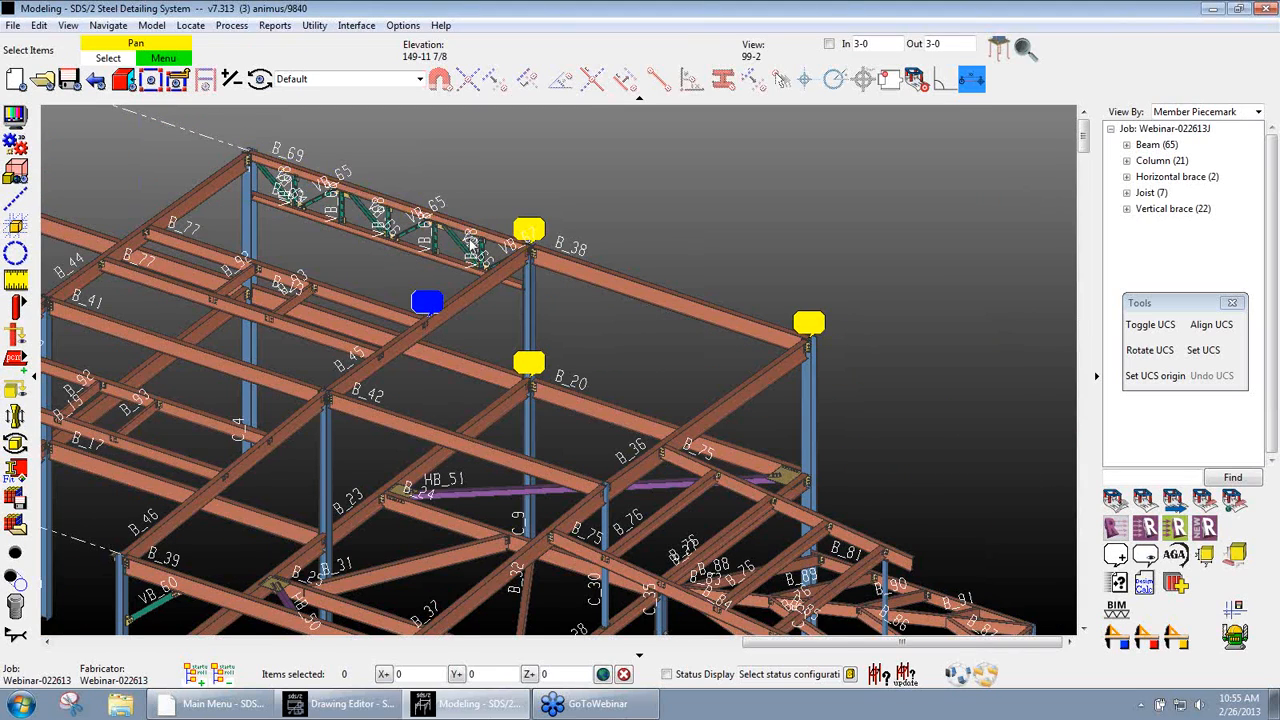
pyautogui.scroll(-1, 472, 240)
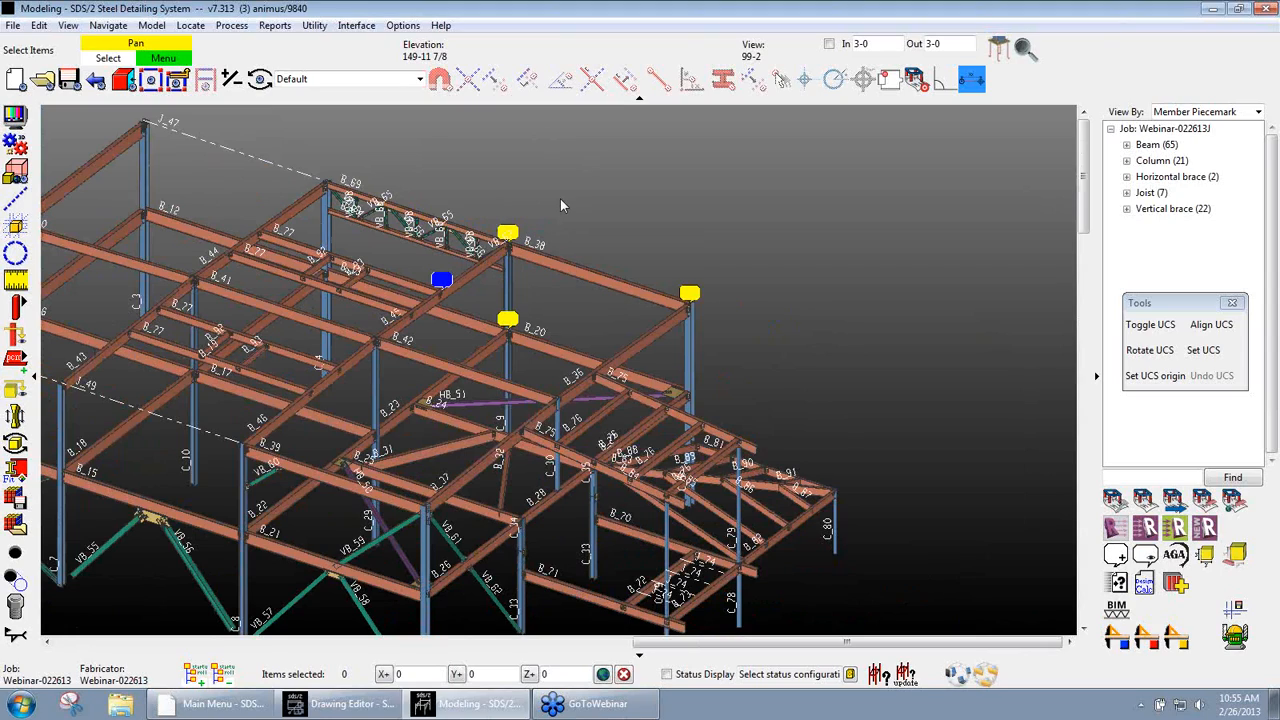
# Delete the copied yellow note at the column's top next to B_38
pyautogui.scroll(2, 565, 213)
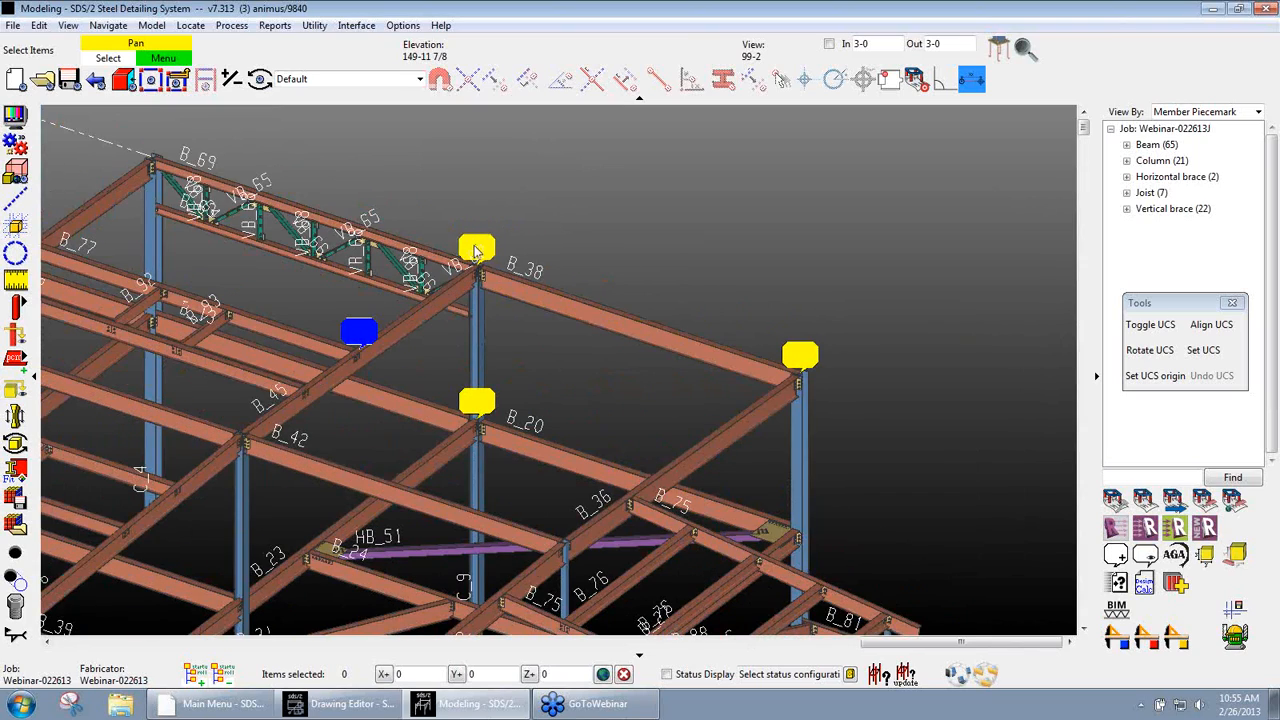
pyautogui.click(476, 250)
pyautogui.click(799, 356)
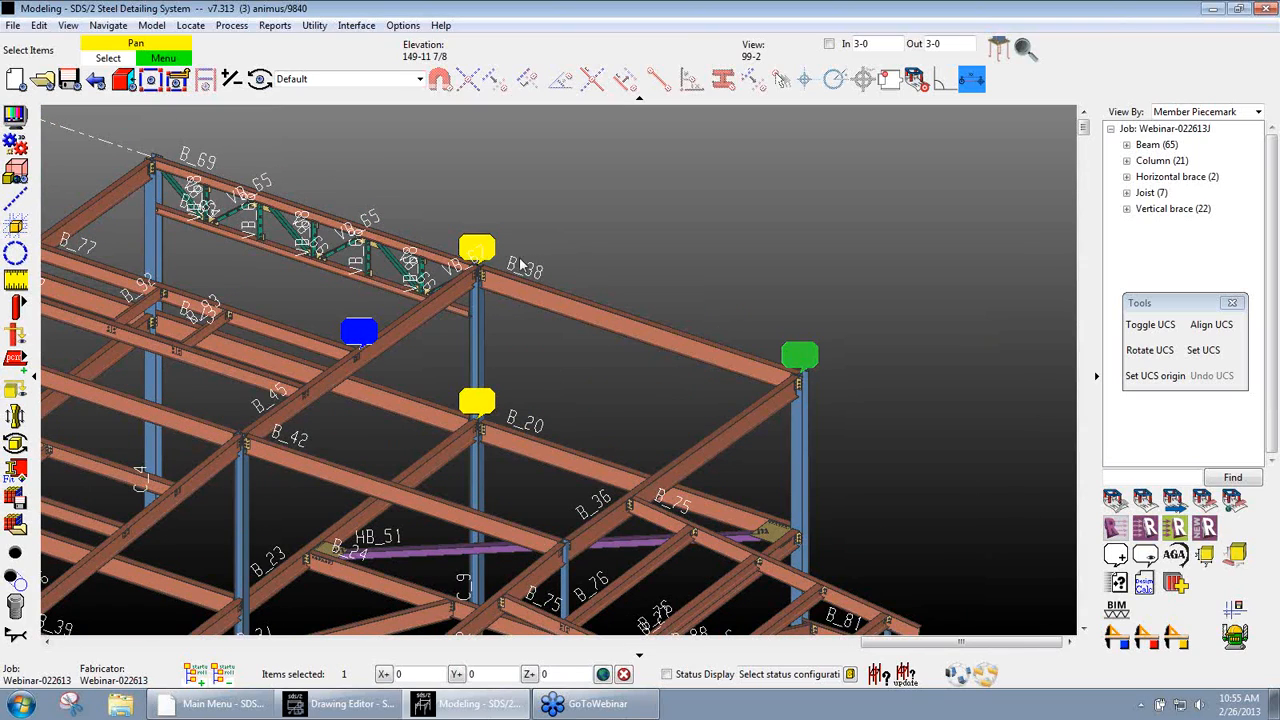
pyautogui.click(519, 258)
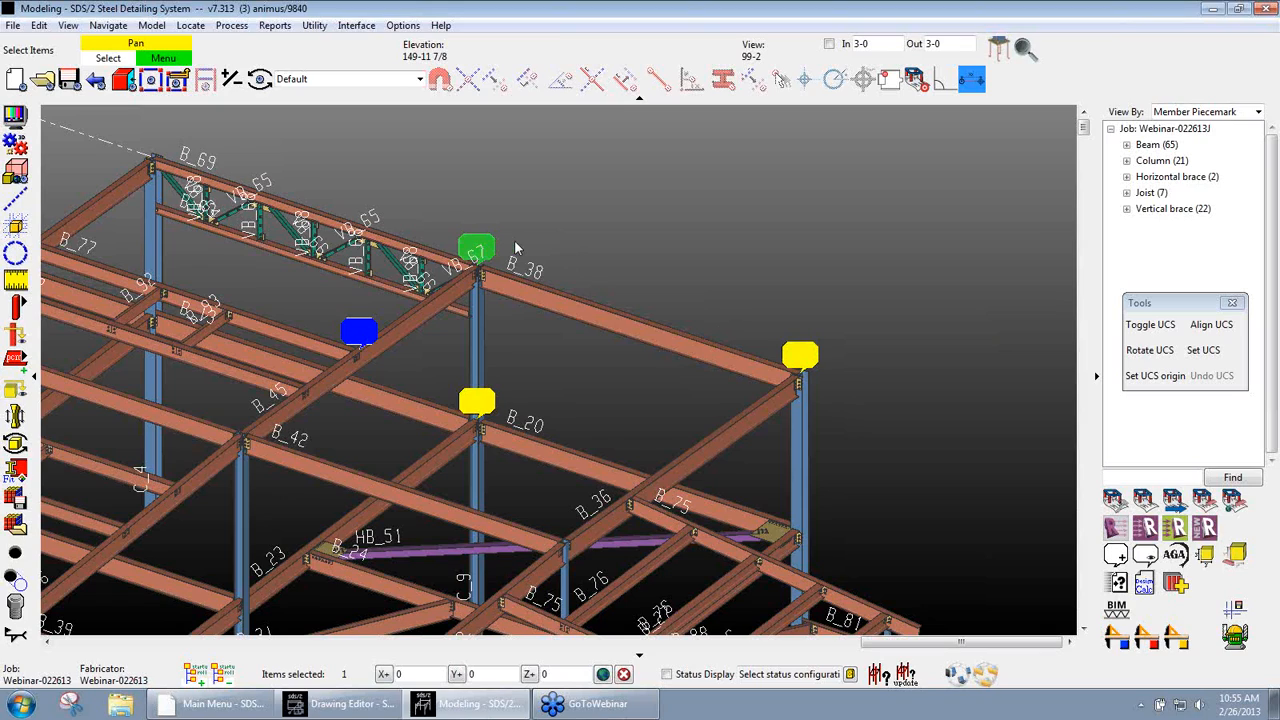
pyautogui.press('Delete')
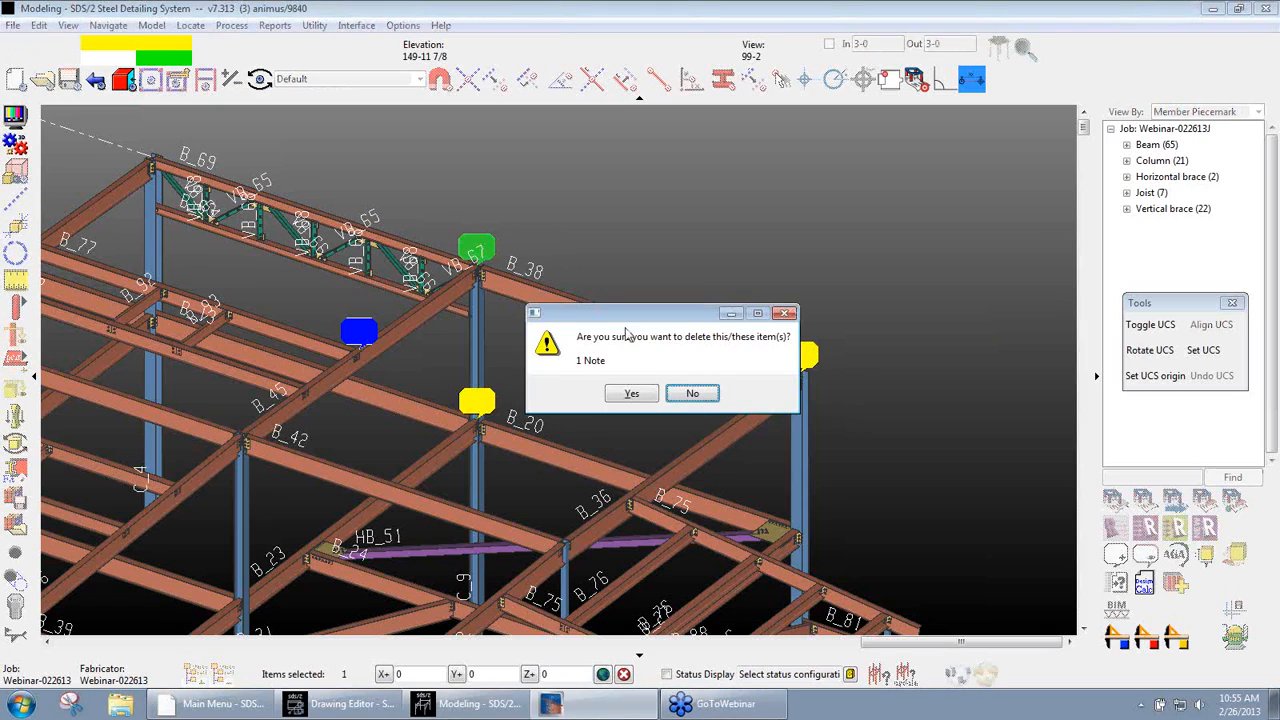
pyautogui.click(632, 394)
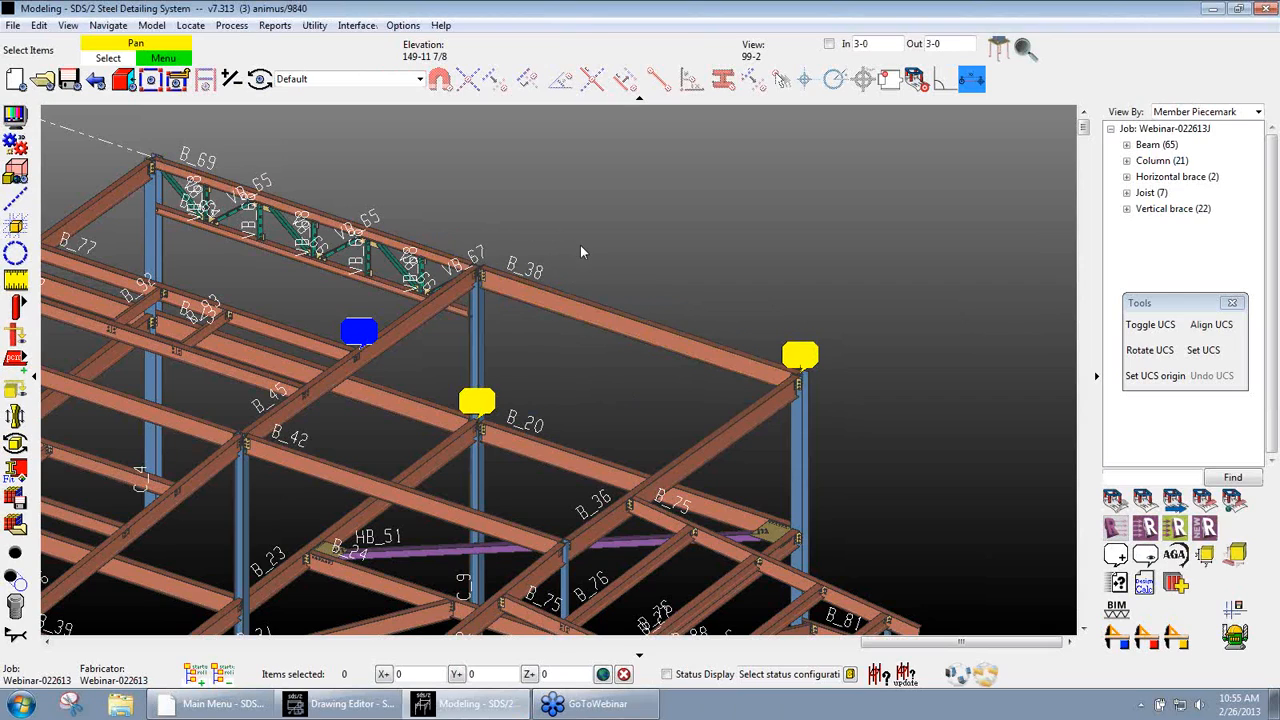
# Limit the selection filter to Notes and try it by sweeping an area around the colored notes
pyautogui.scroll(-1, 583, 210)
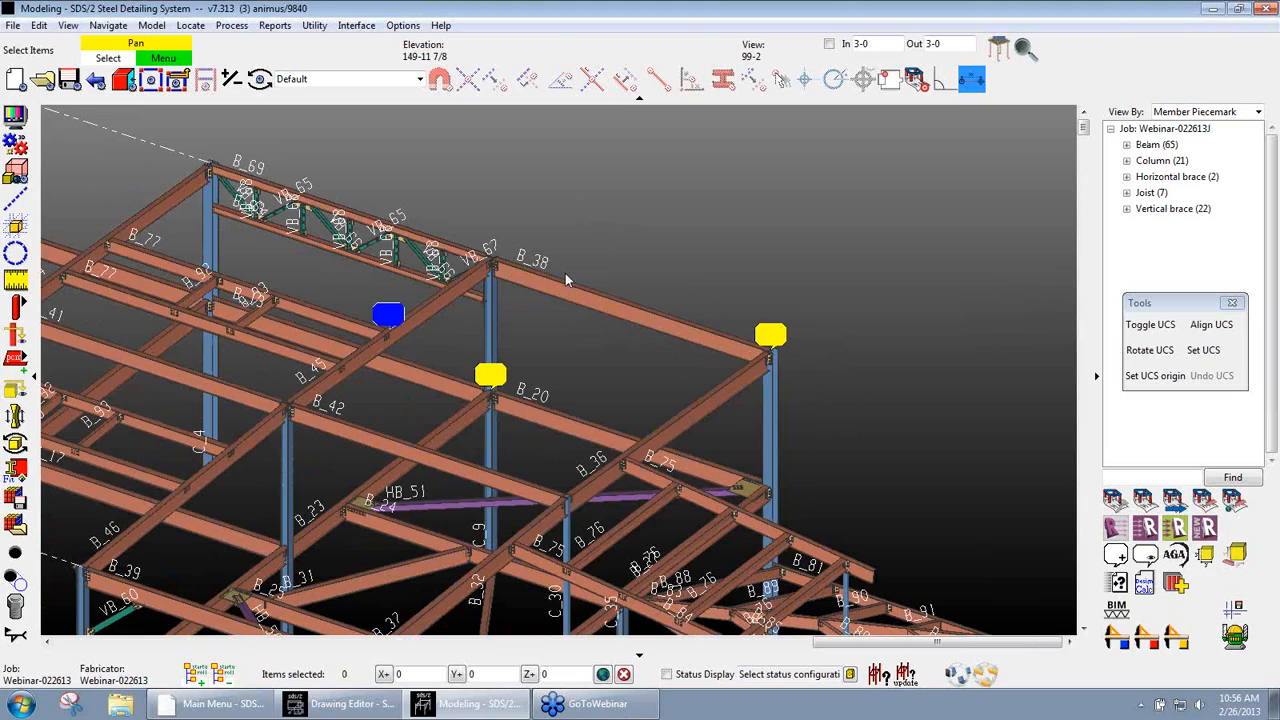
pyautogui.click(420, 79)
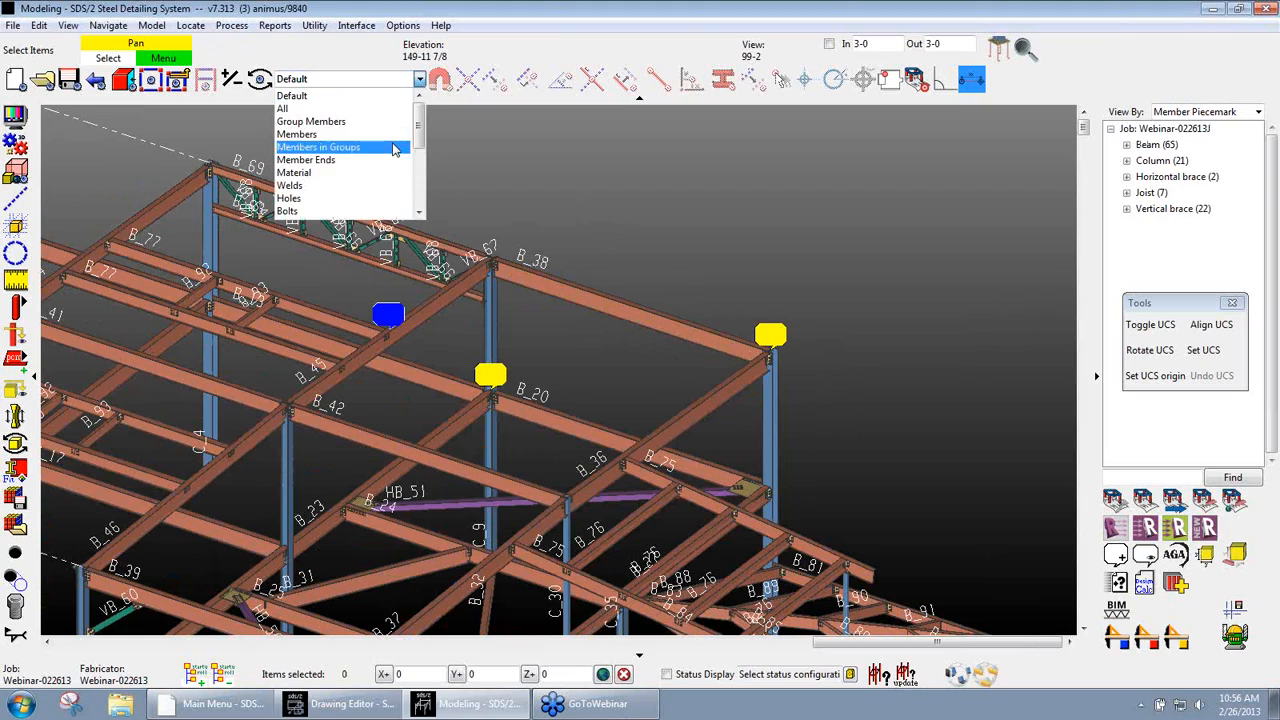
pyautogui.scroll(-3, 367, 163)
pyautogui.scroll(-1, 367, 163)
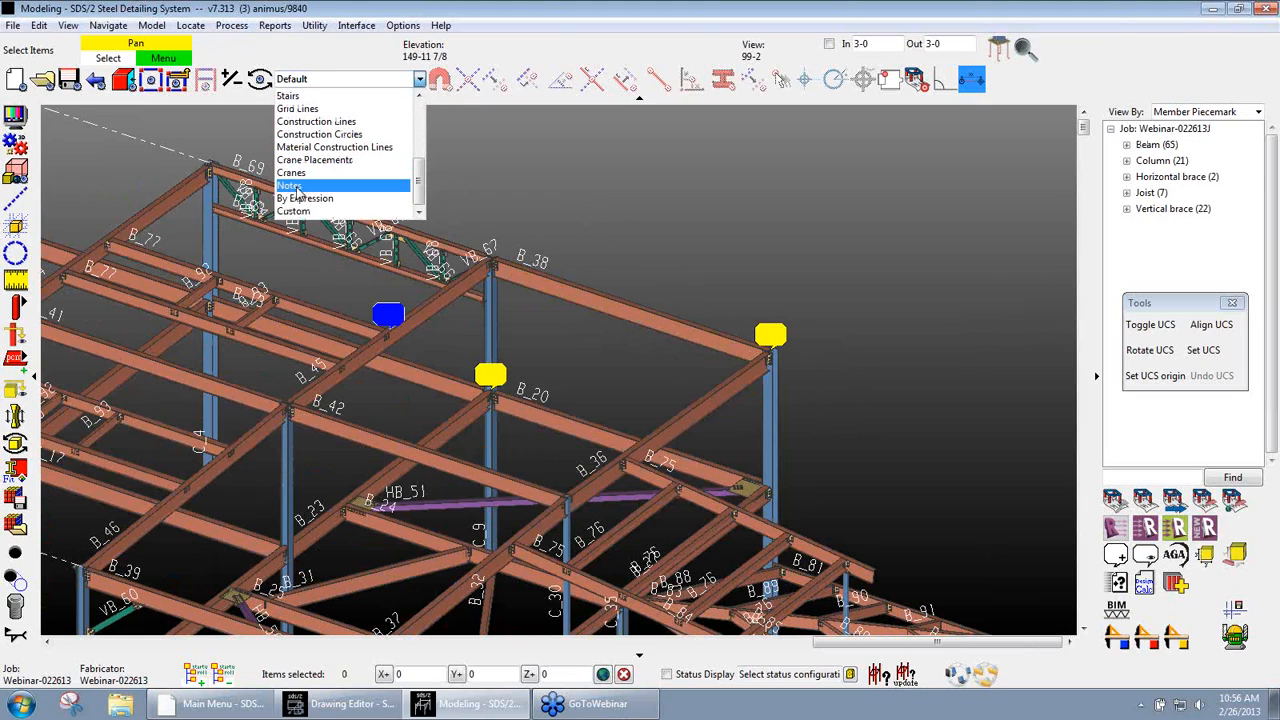
pyautogui.click(295, 188)
pyautogui.moveTo(303, 221); pyautogui.dragTo(865, 433)
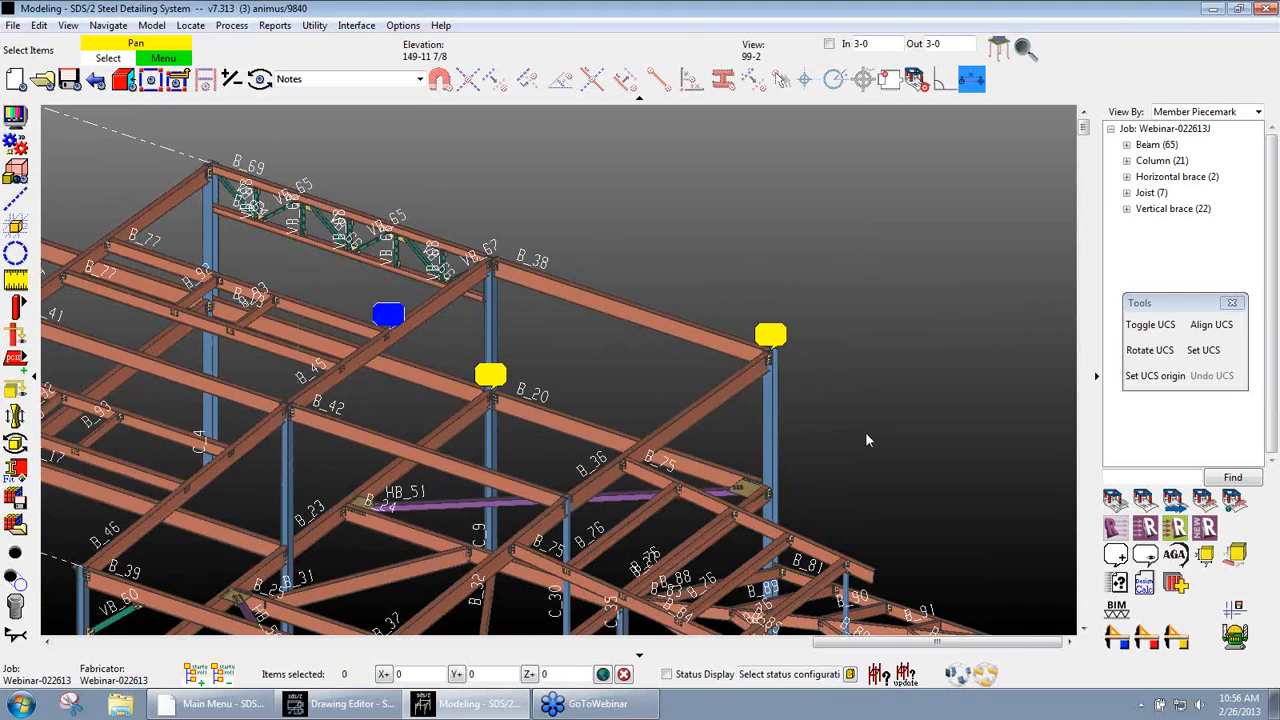
pyautogui.click(647, 260)
# Return the selection filter to Default
pyautogui.click(420, 79)
pyautogui.scroll(5, 422, 172)
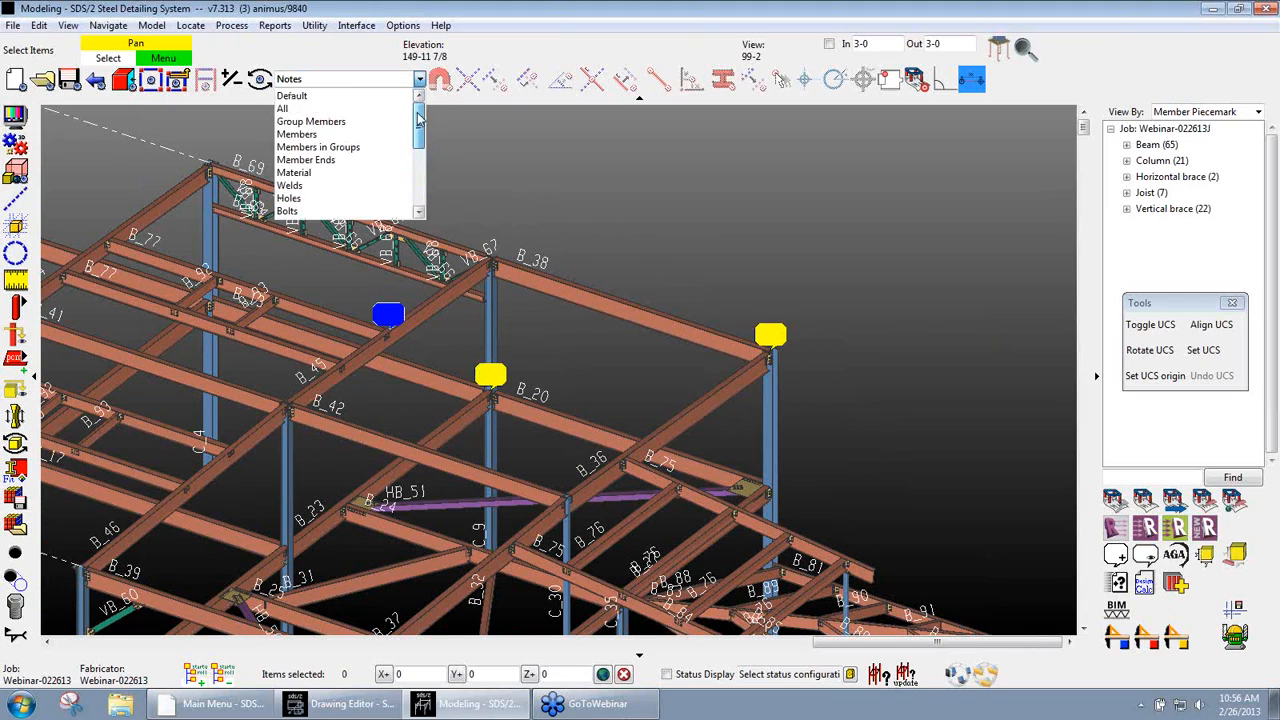
pyautogui.click(358, 99)
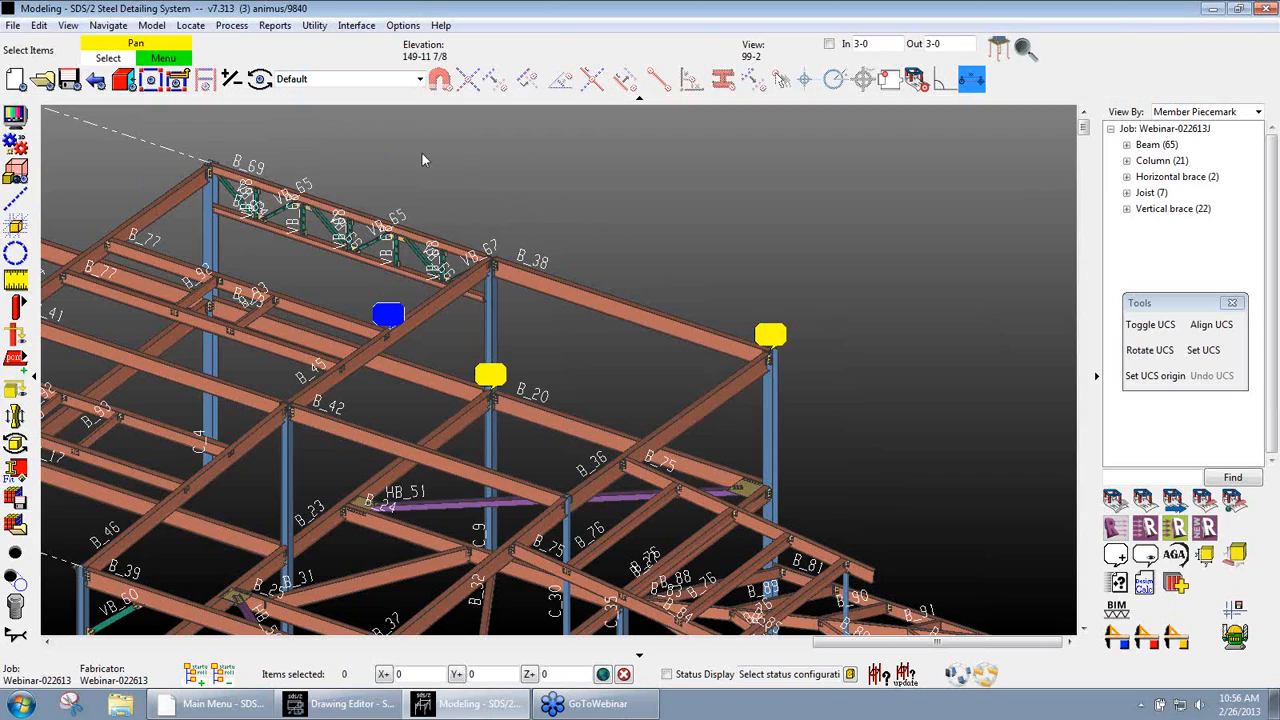
# Turn off the display of notes in the model's display options
pyautogui.click(15, 116)
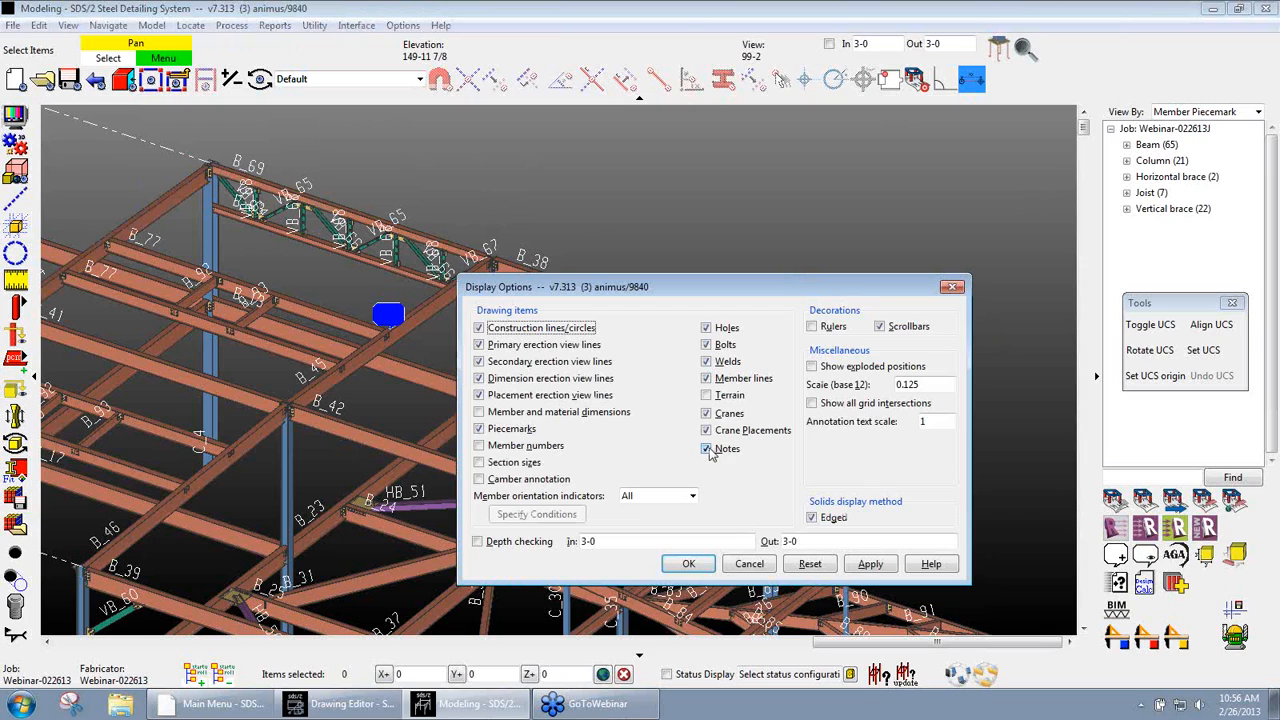
pyautogui.click(688, 564)
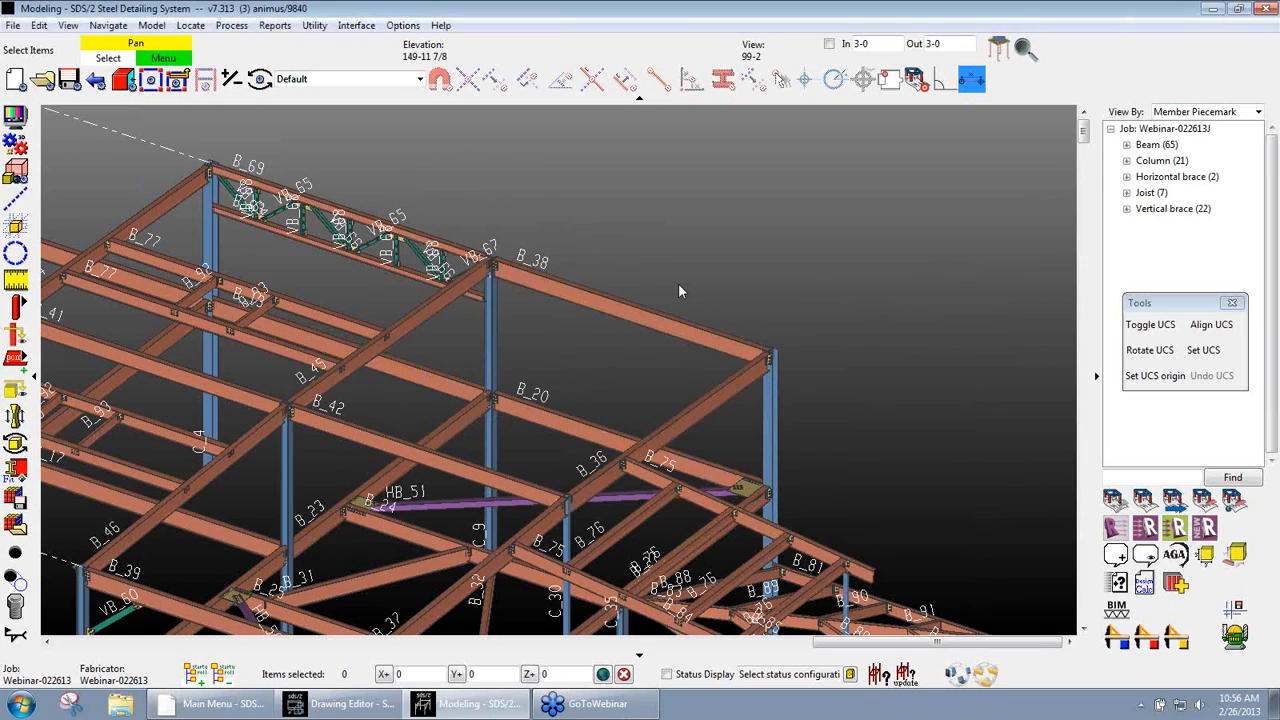
pyautogui.scroll(-3, 690, 300)
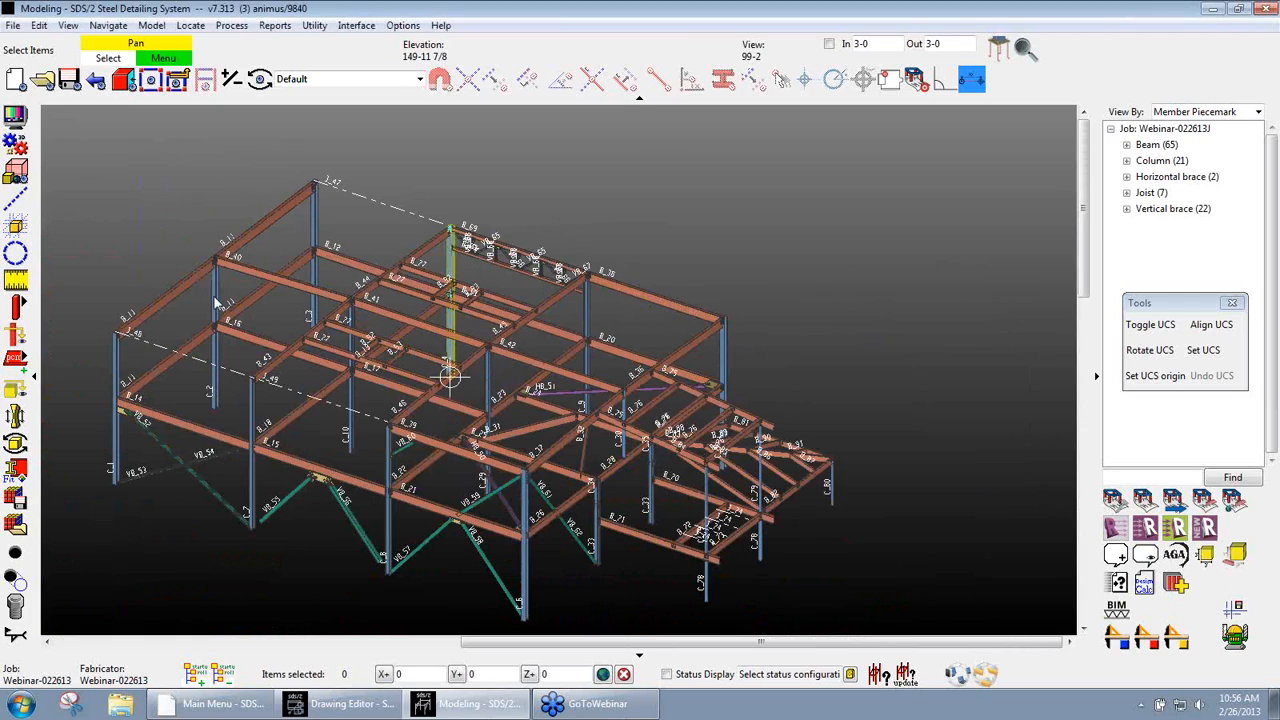
# Turn the display of notes back on in the model's display options
pyautogui.click(15, 115)
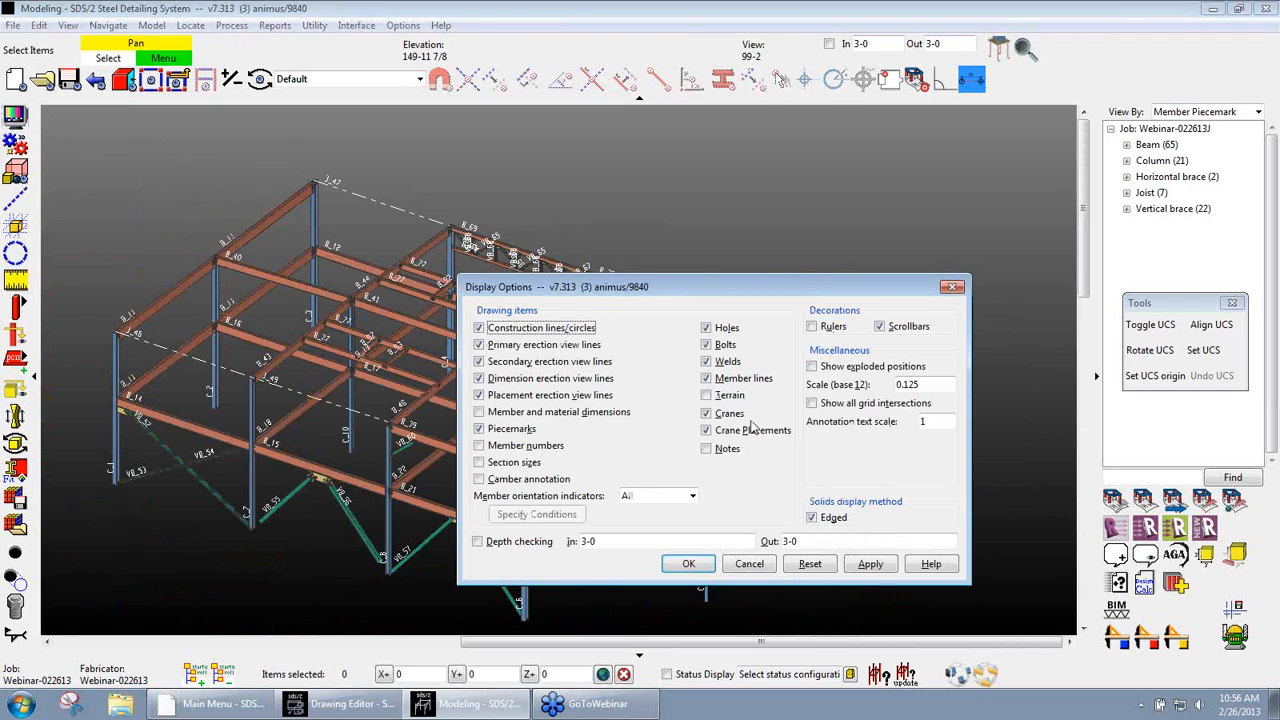
pyautogui.click(706, 449)
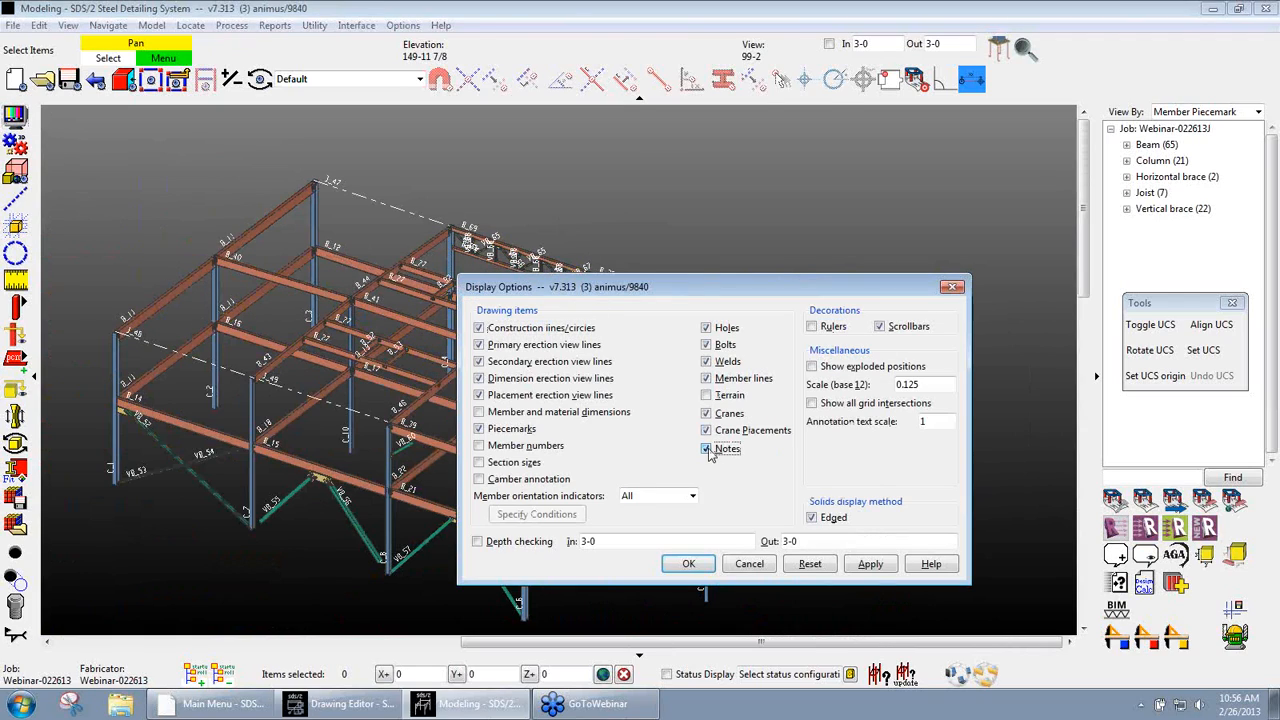
pyautogui.click(689, 564)
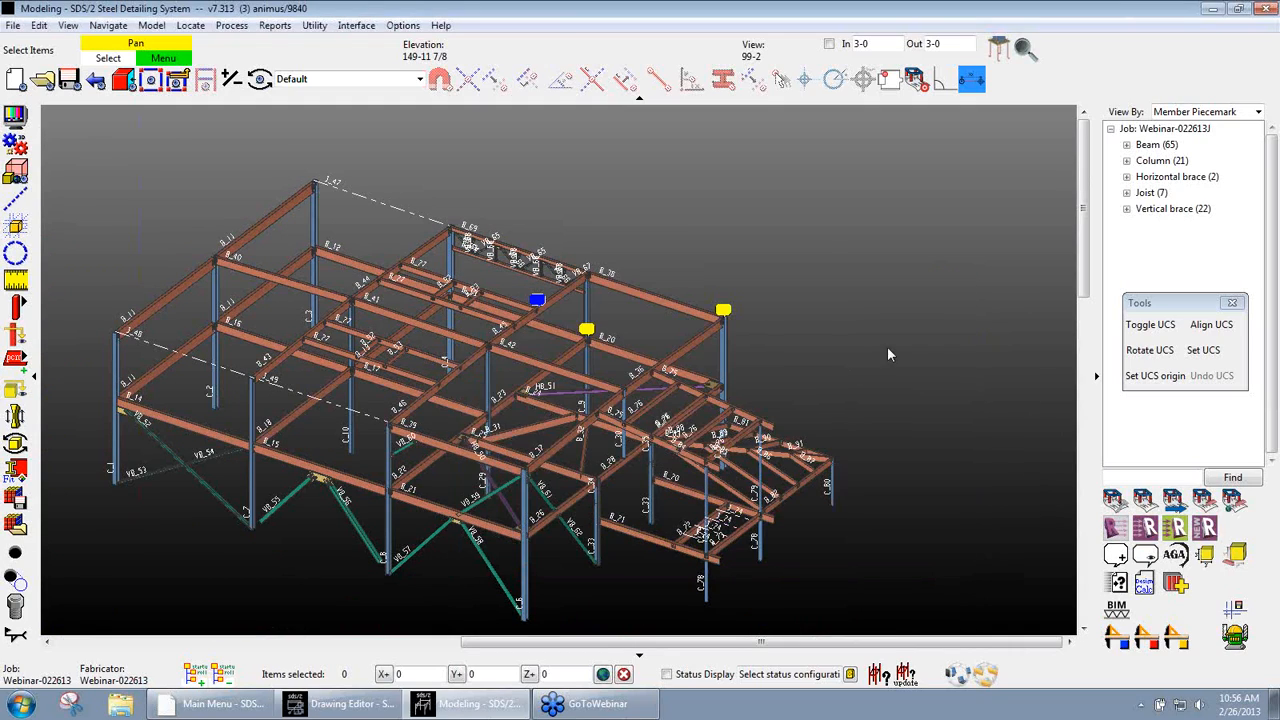
# Select both yellow notes for editing, and check the one at the column by B_38's far end, closing it with its settings kept
pyautogui.scroll(5, 797, 306)
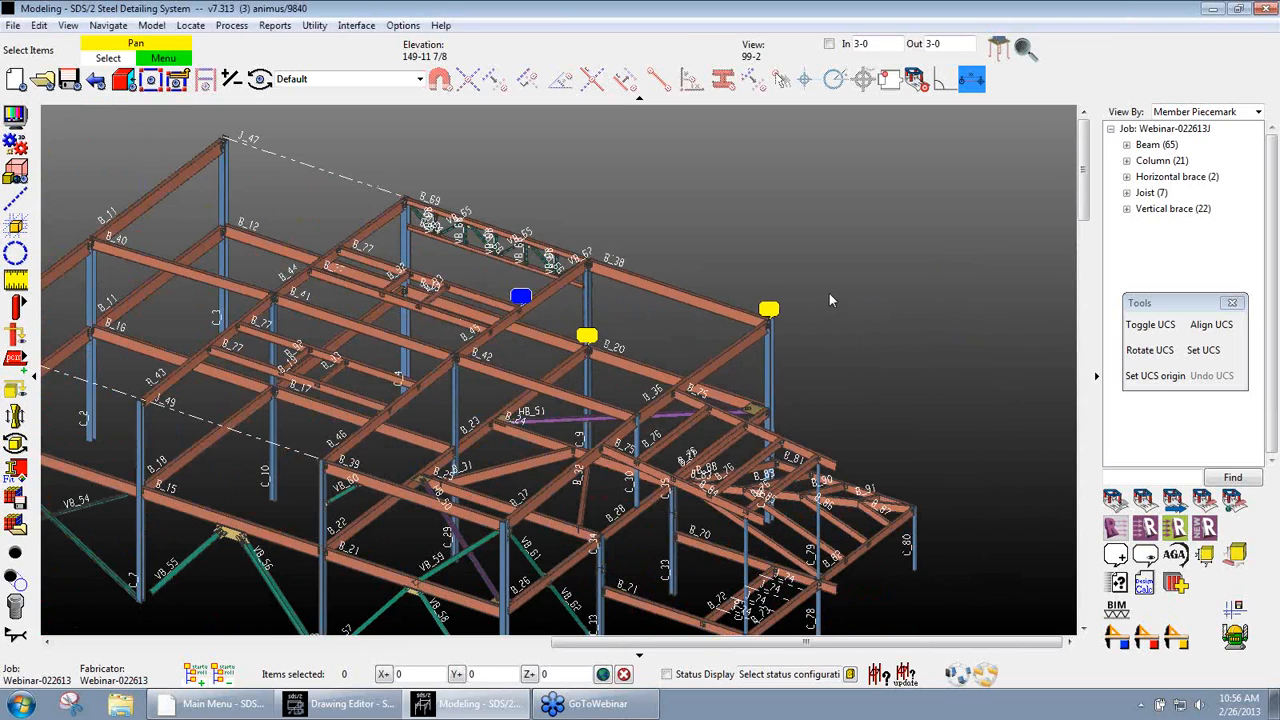
pyautogui.scroll(2, 809, 300)
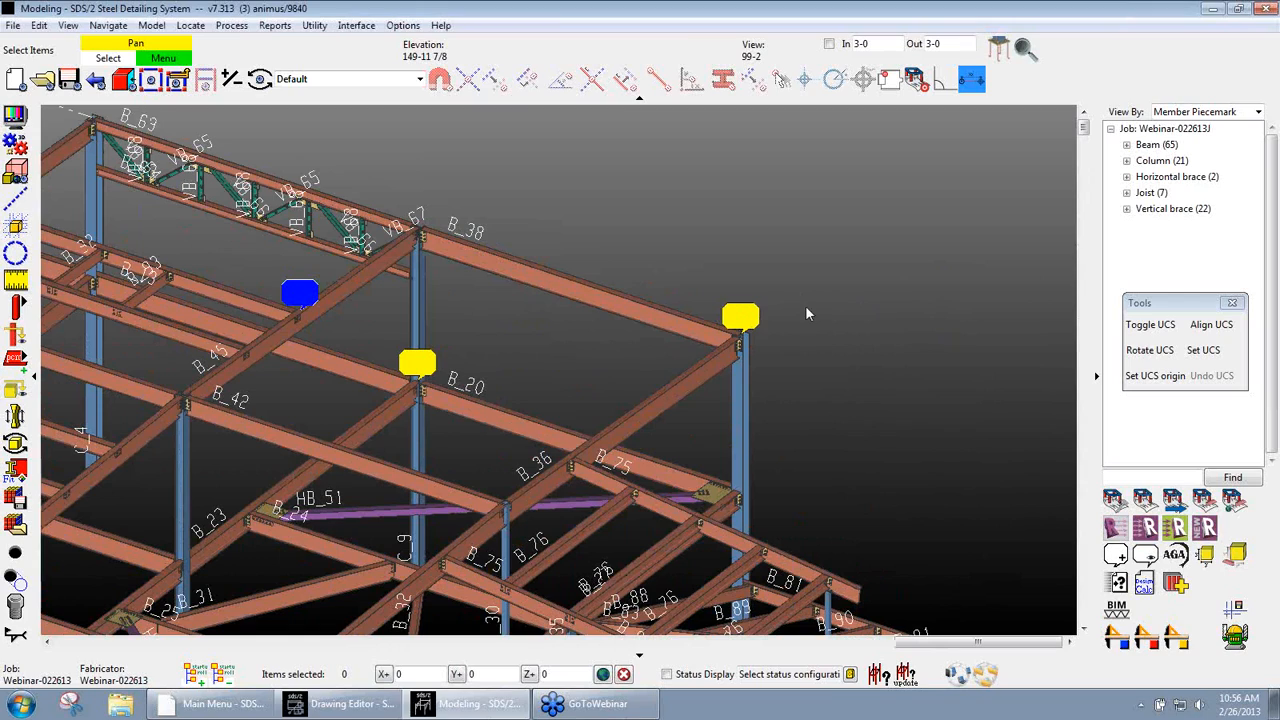
pyautogui.click(418, 300)
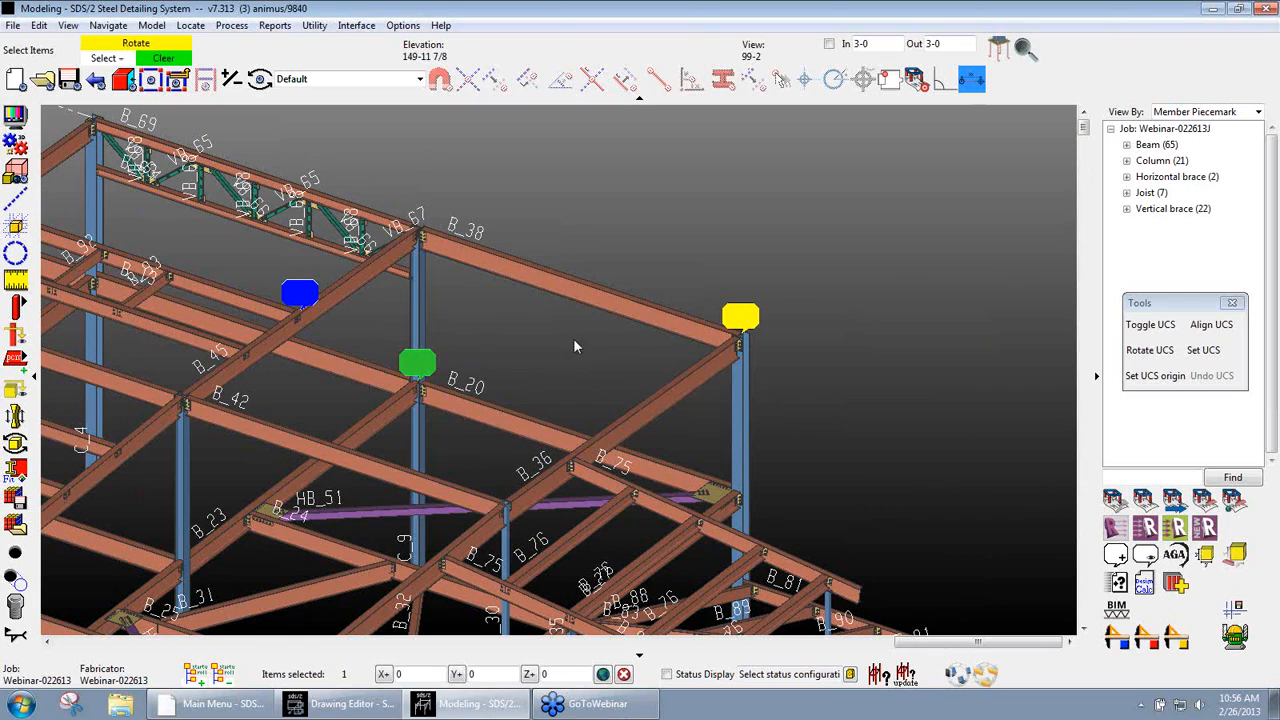
pyautogui.click(745, 320)
pyautogui.rightClick(600, 186)
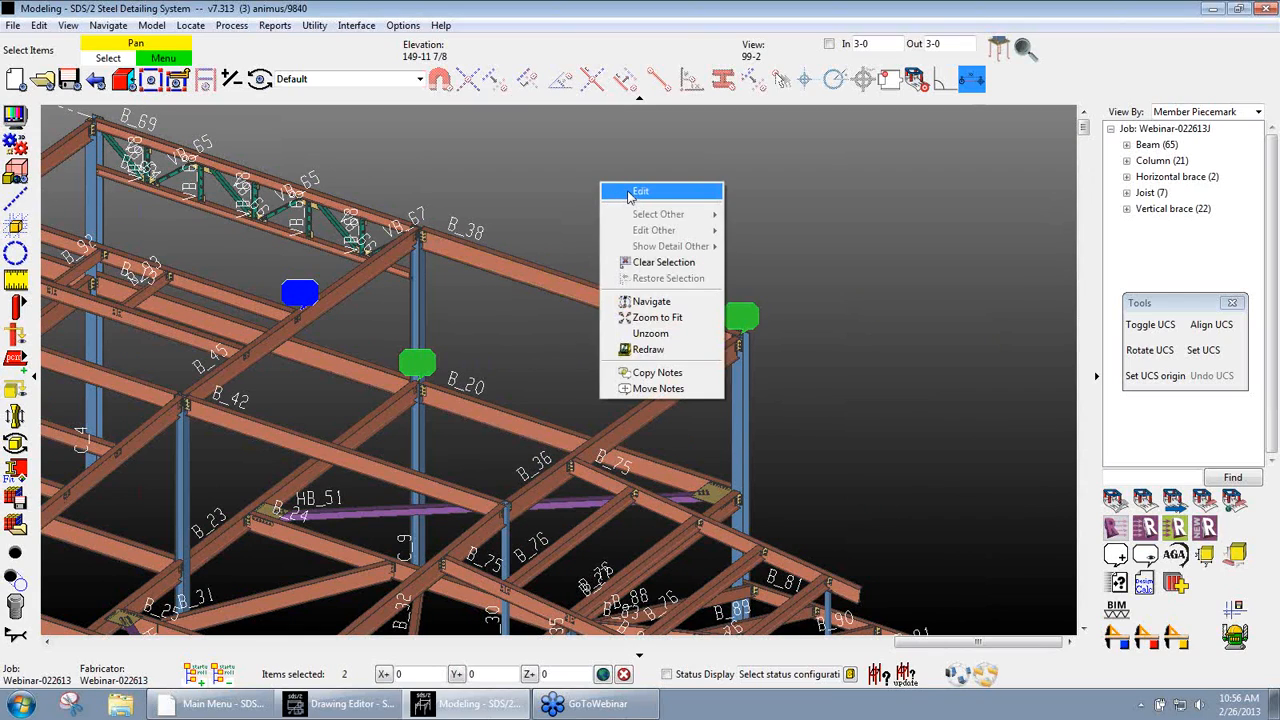
pyautogui.click(628, 191)
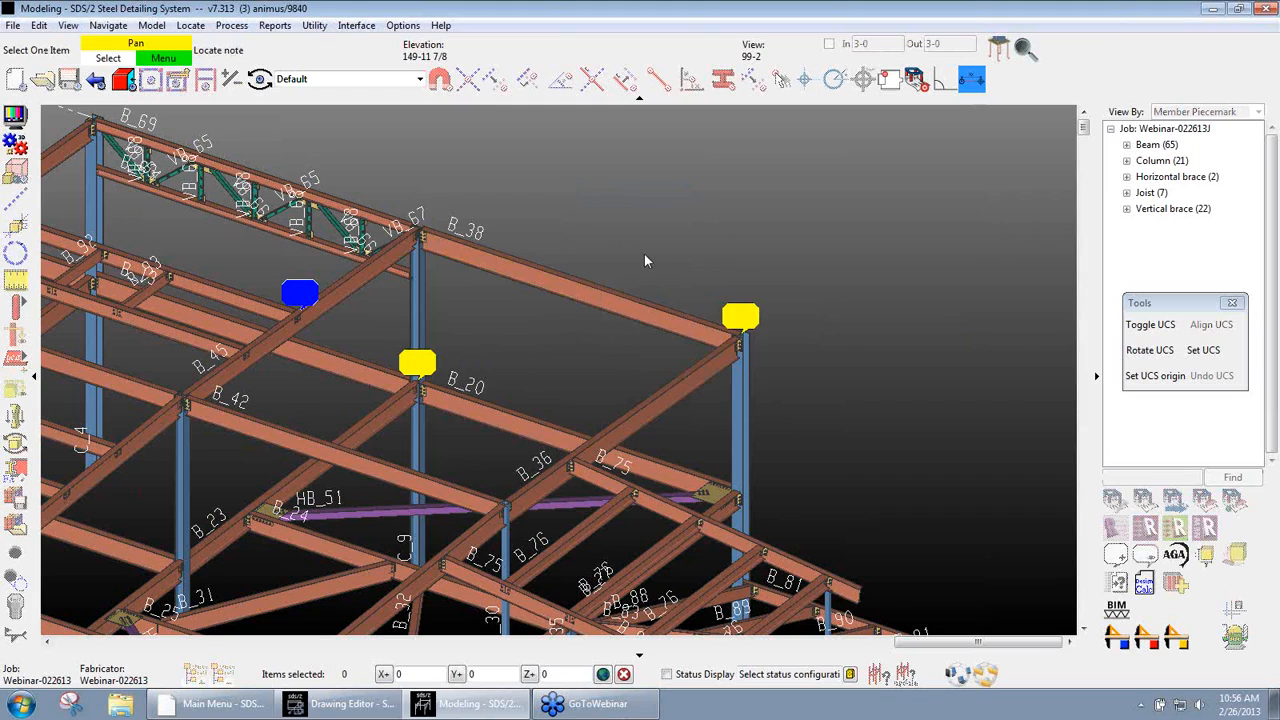
pyautogui.doubleClick(742, 318)
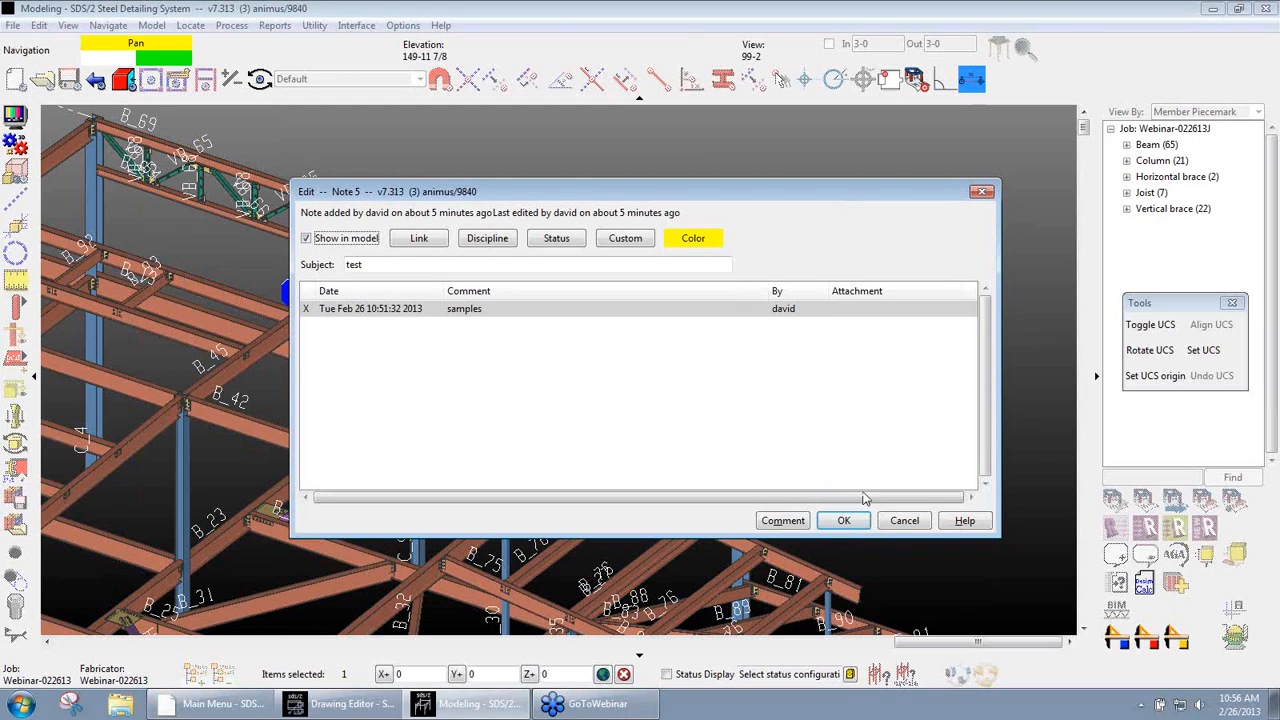
pyautogui.click(844, 521)
# Close the Modeling window
pyautogui.moveTo(788, 226)
pyautogui.mouseDown(button='middle')
pyautogui.moveTo(761, 251)
pyautogui.moveTo(704, 254)
pyautogui.moveTo(784, 250)
pyautogui.mouseUp(button='middle')
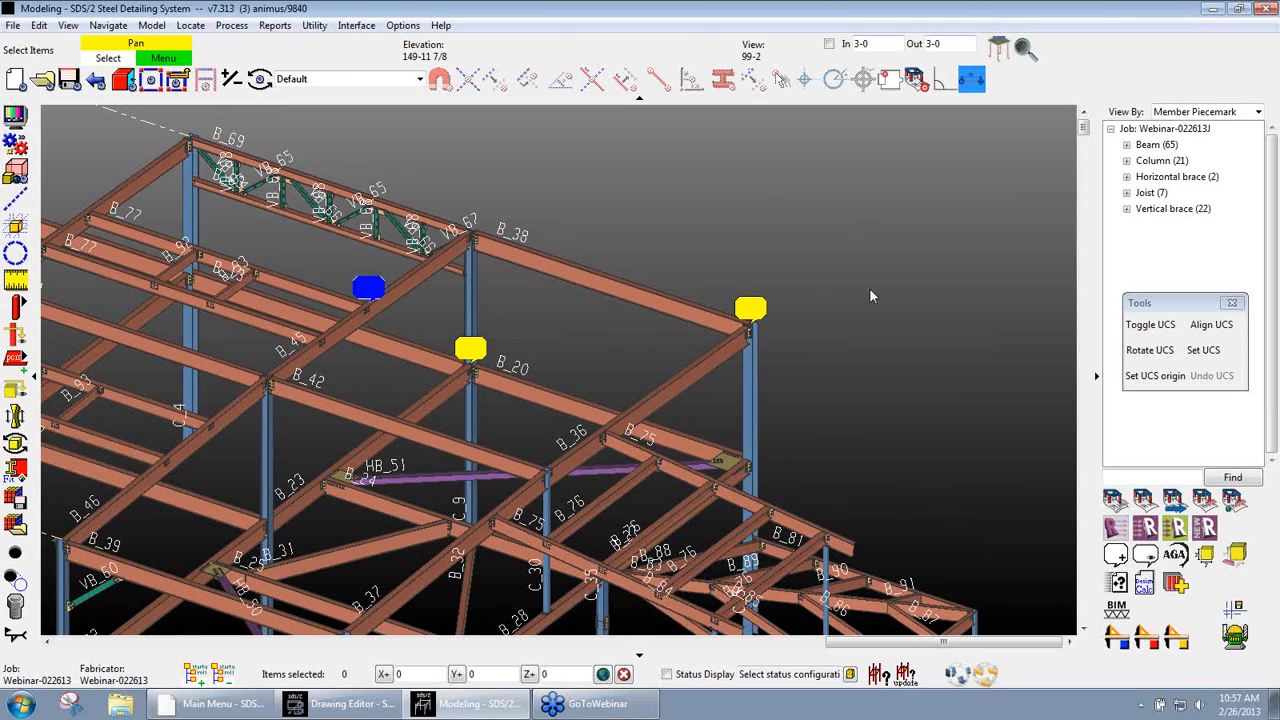
pyautogui.click(1265, 36)
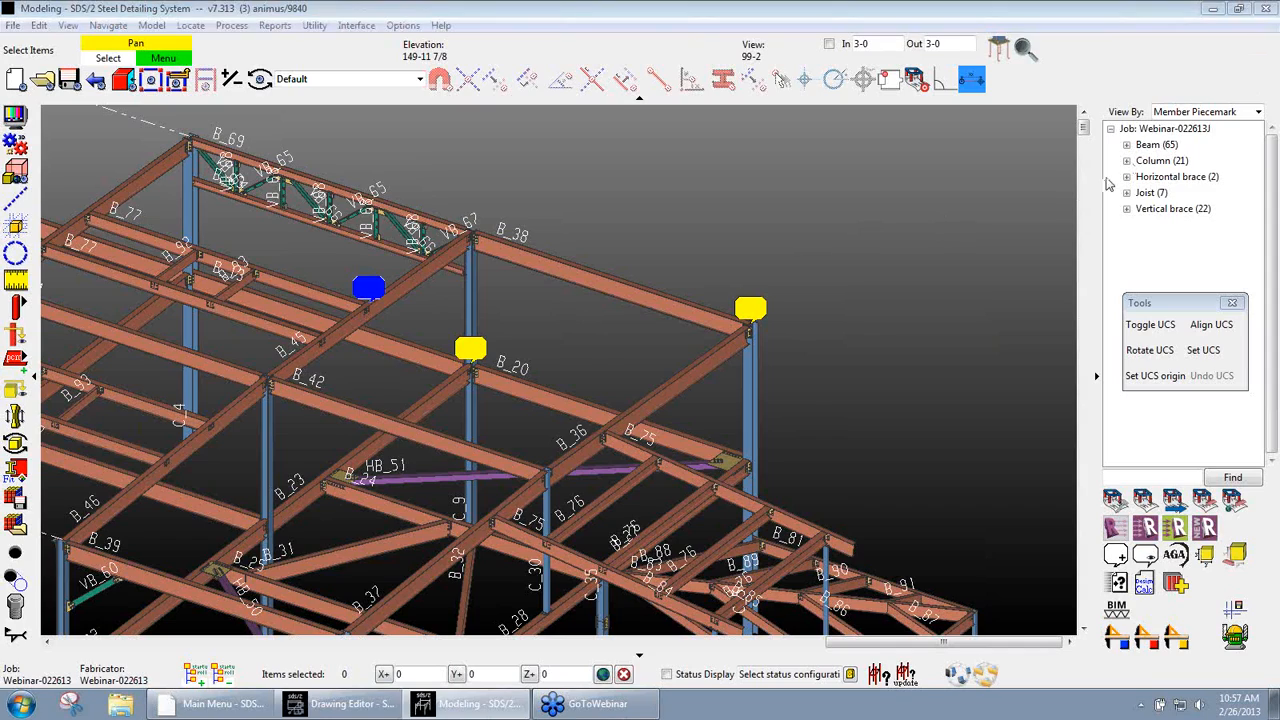